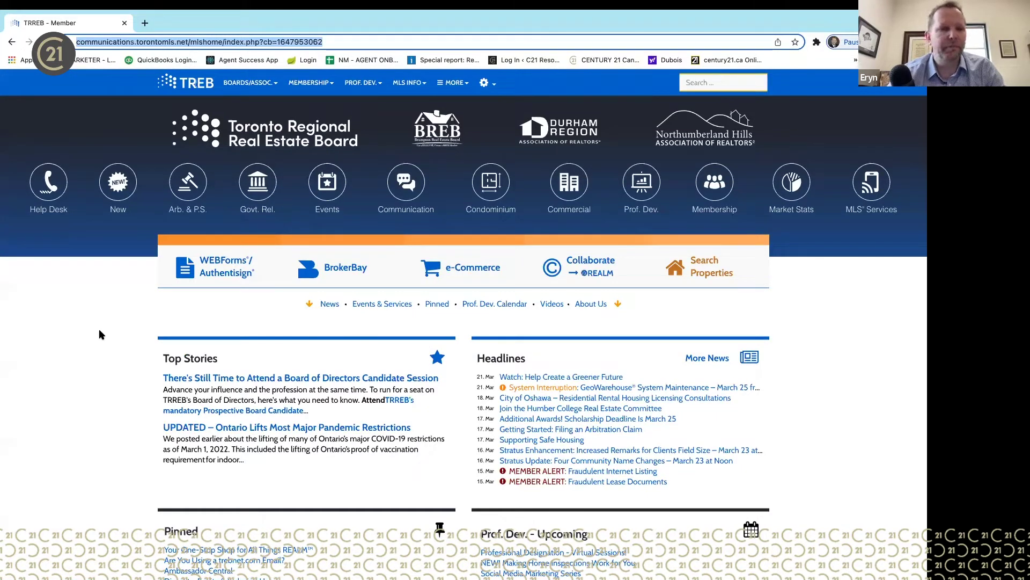
- Search Google for 'webforms' in a new Chrome tab
click(145, 24)
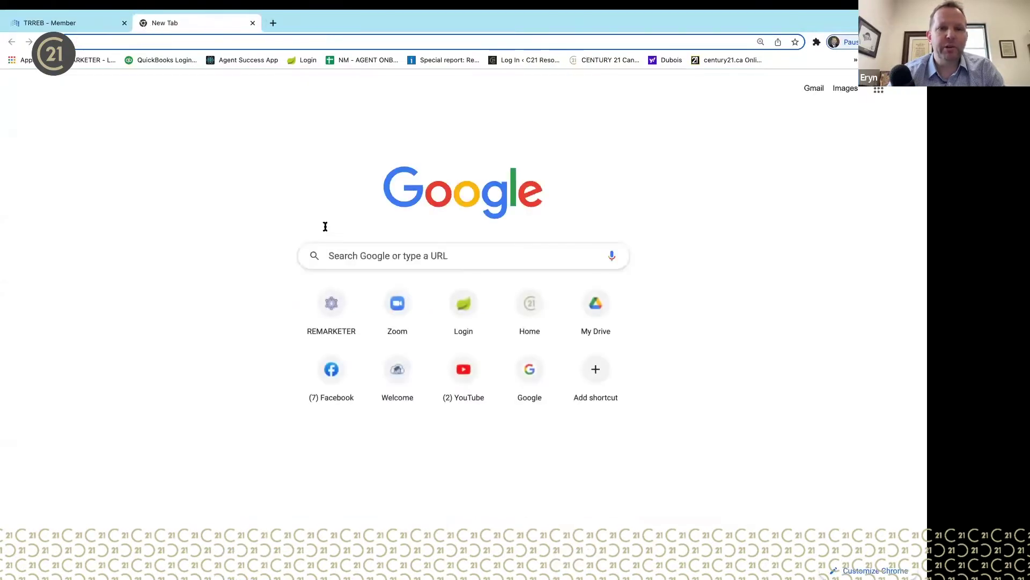
click(367, 253)
text(webforms)
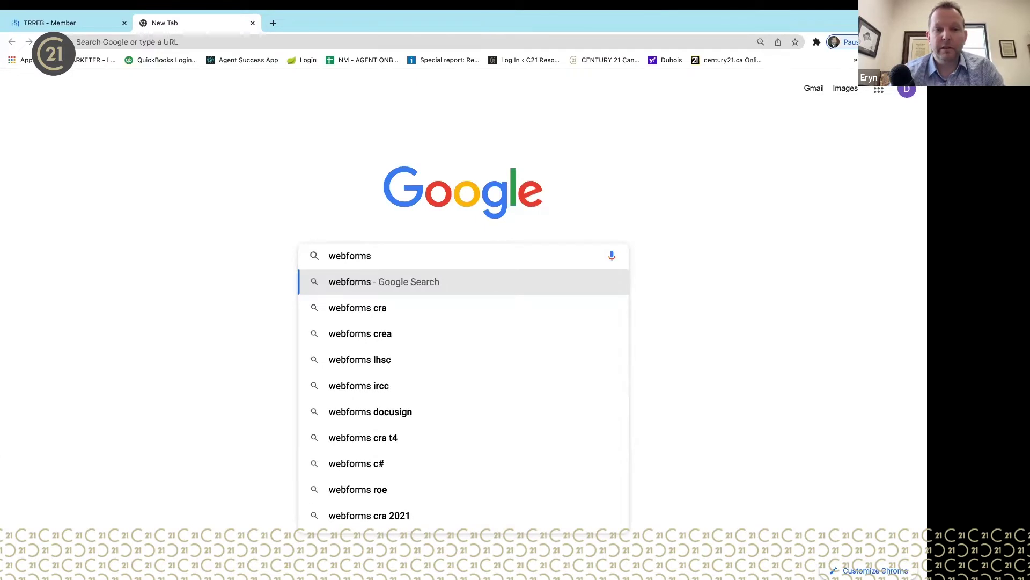
key(Return)
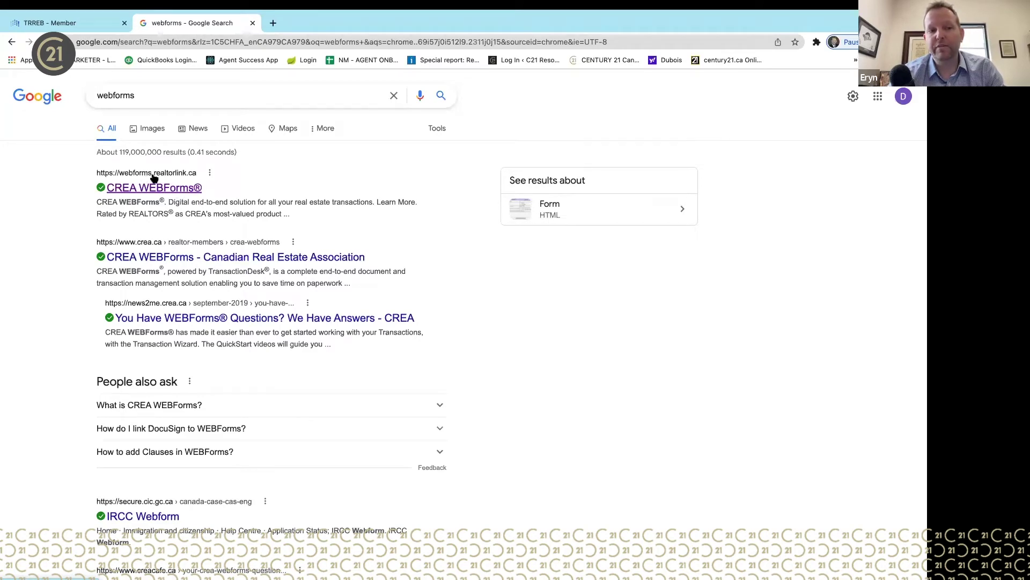
- Open the CREA WEBForms site from the results, sign in, then close the dashboard tab
click(189, 192)
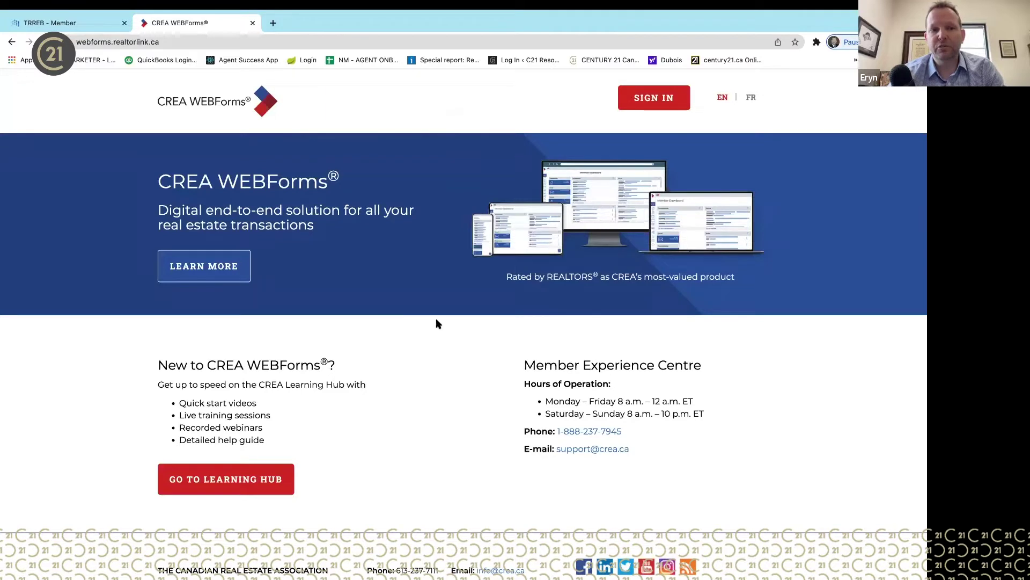
click(674, 105)
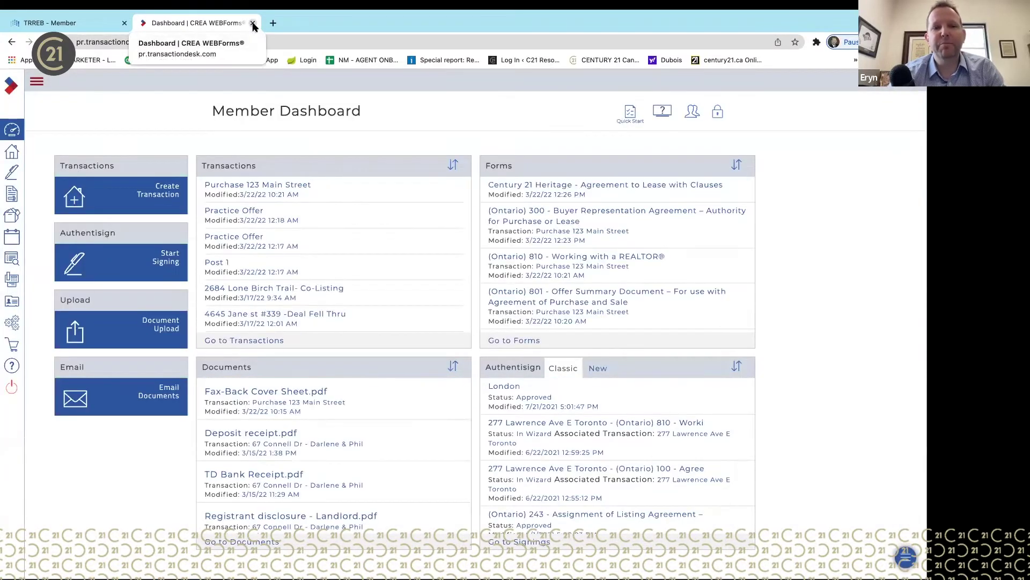
click(253, 23)
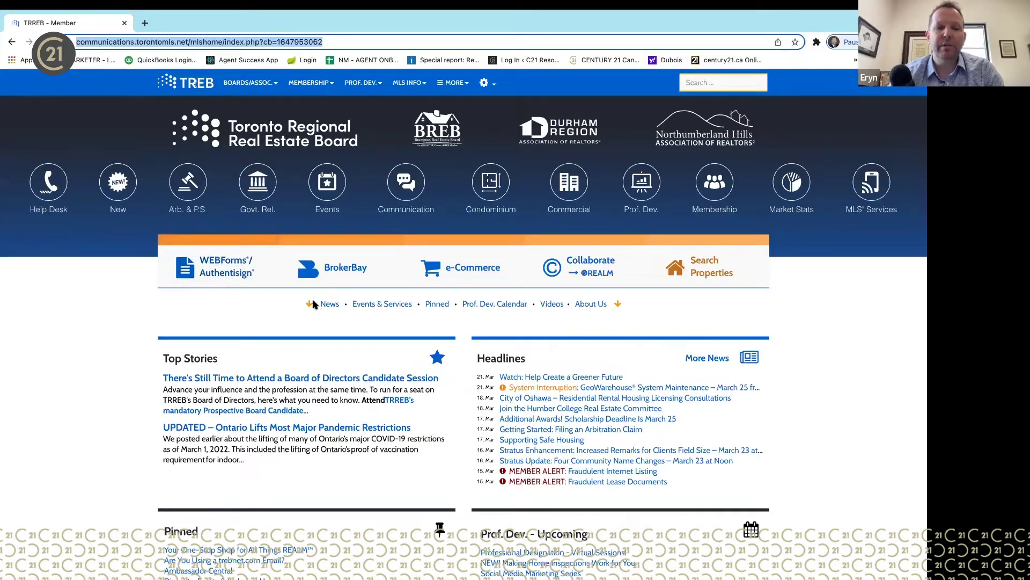
click(716, 271)
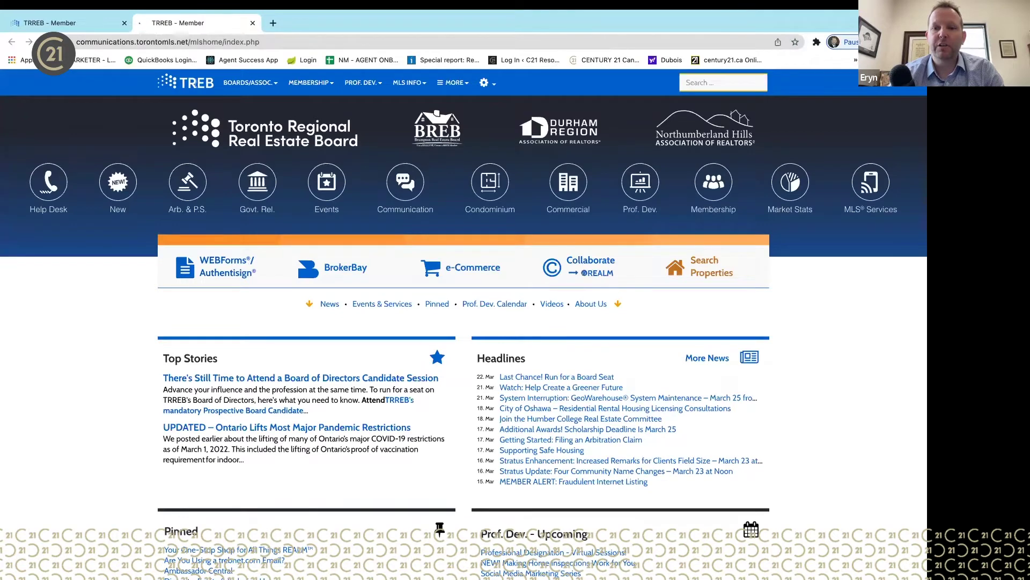
click(687, 274)
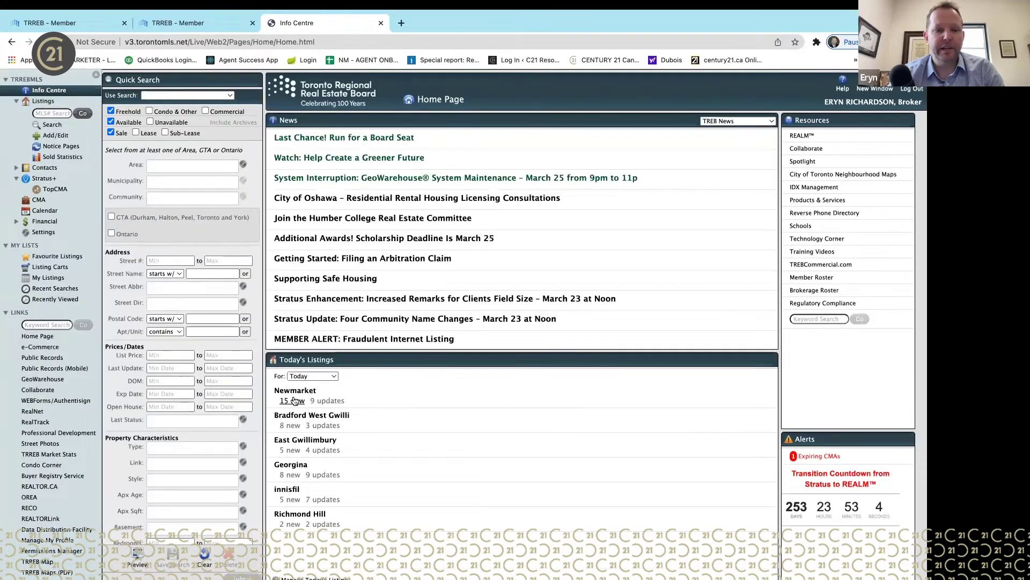
click(294, 400)
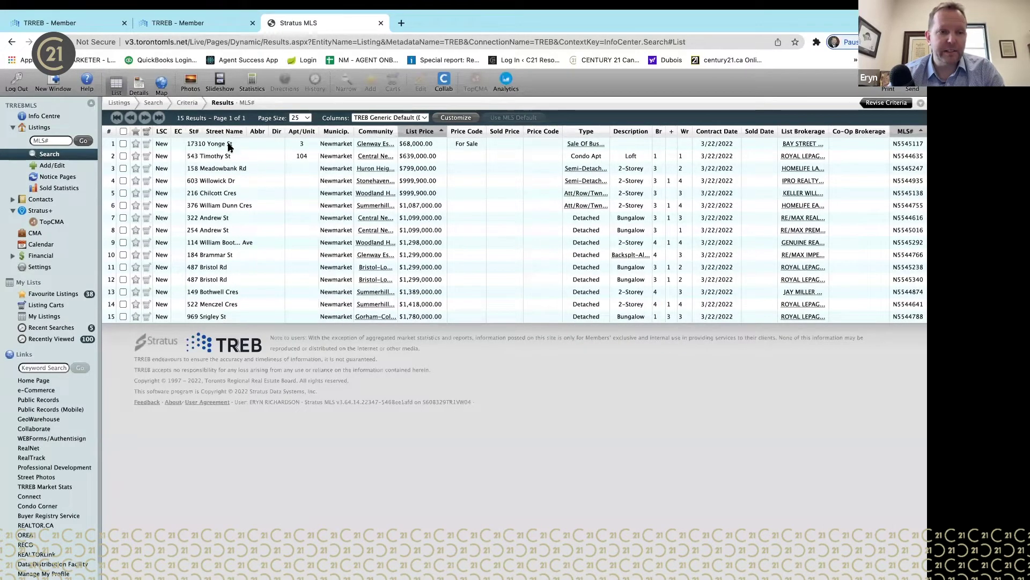
double_click(216, 221)
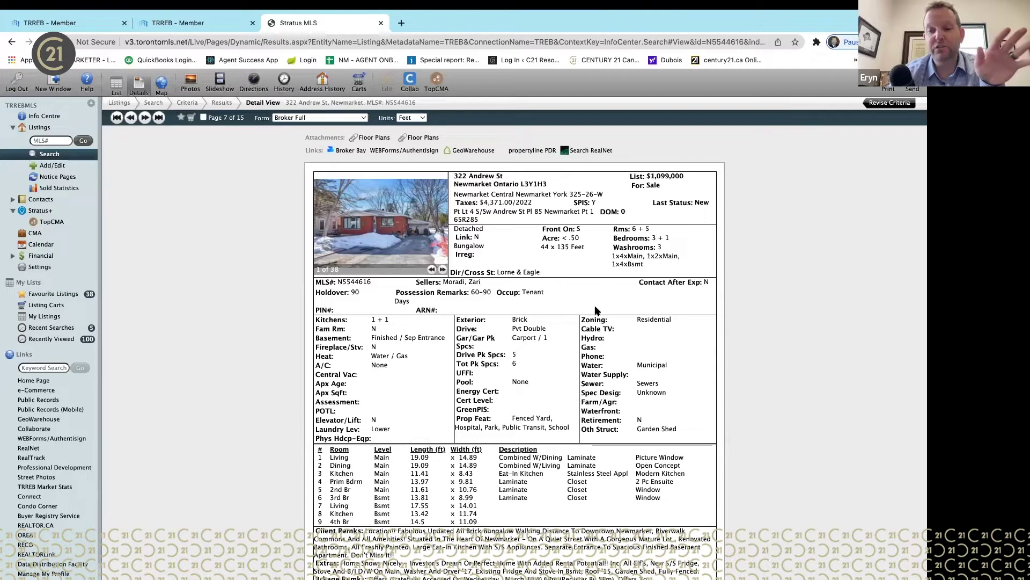
scroll(595, 310, down, 4)
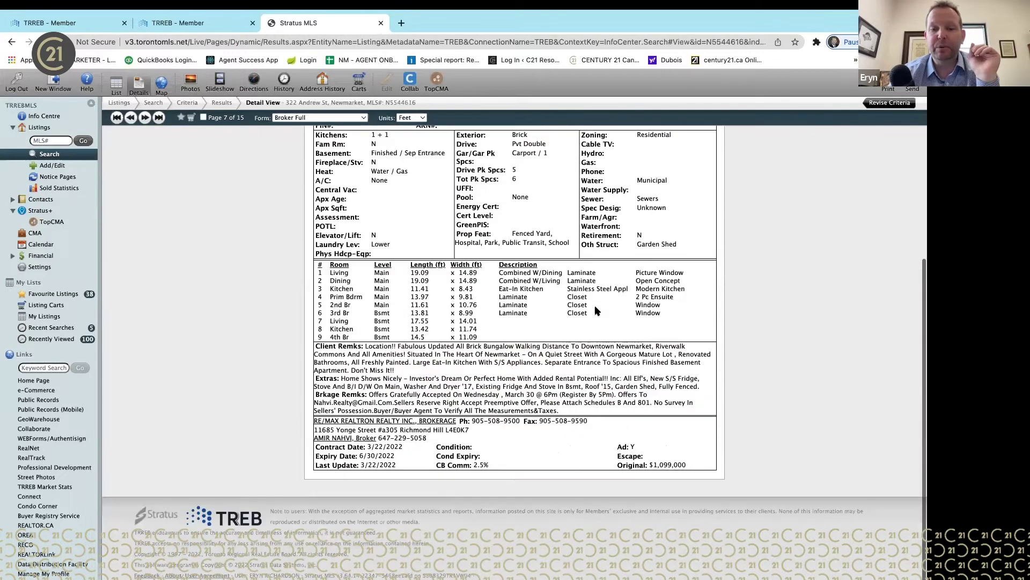
scroll(595, 310, up, 4)
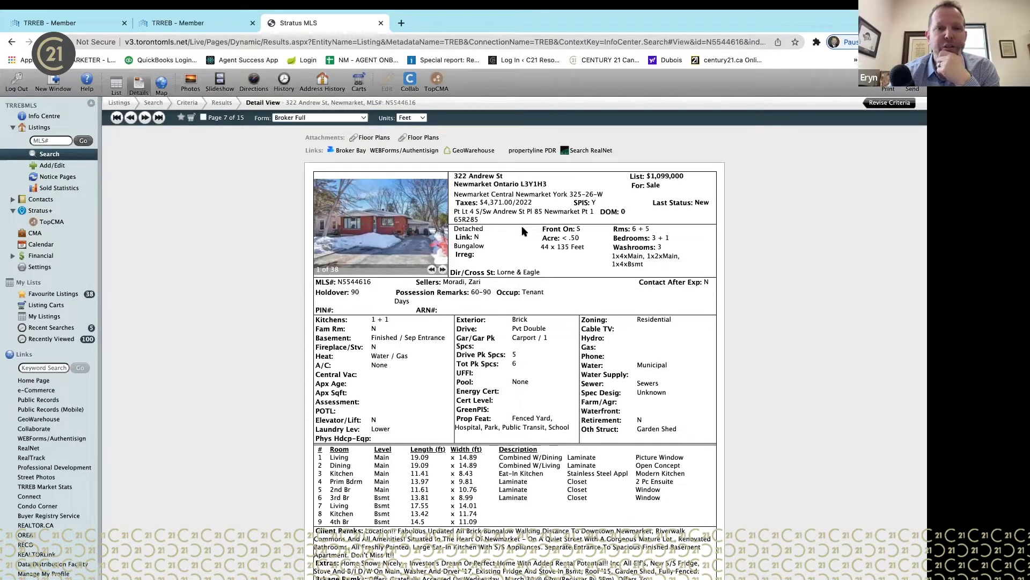
click(195, 23)
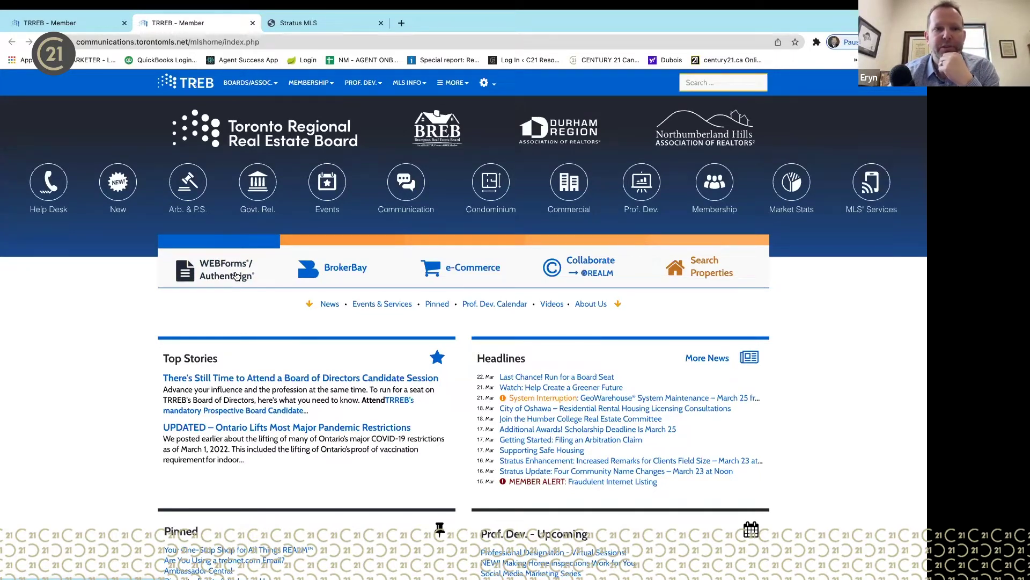
- Open WEBForms/Authentisign from the TREB member home page
click(236, 275)
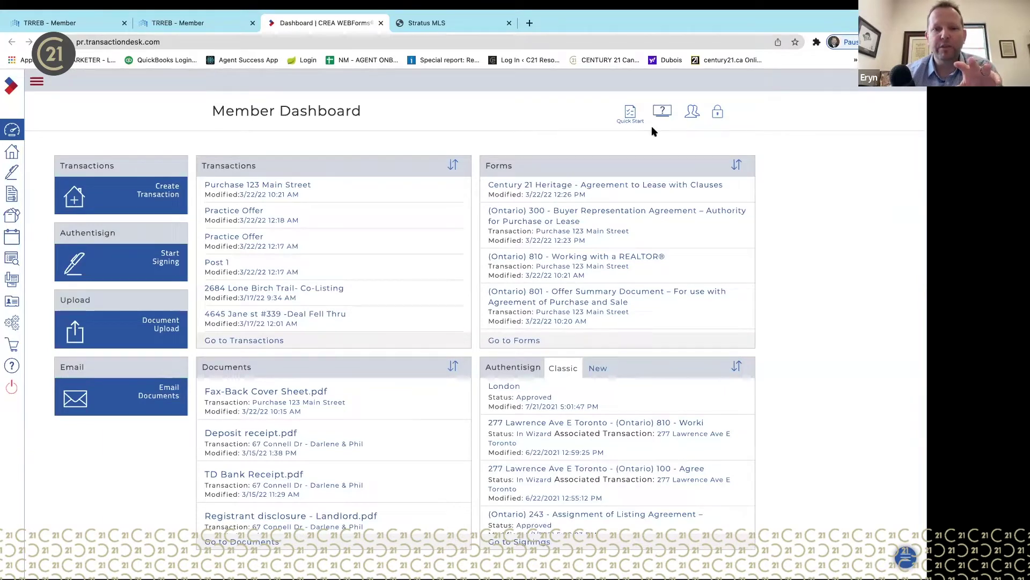
click(721, 115)
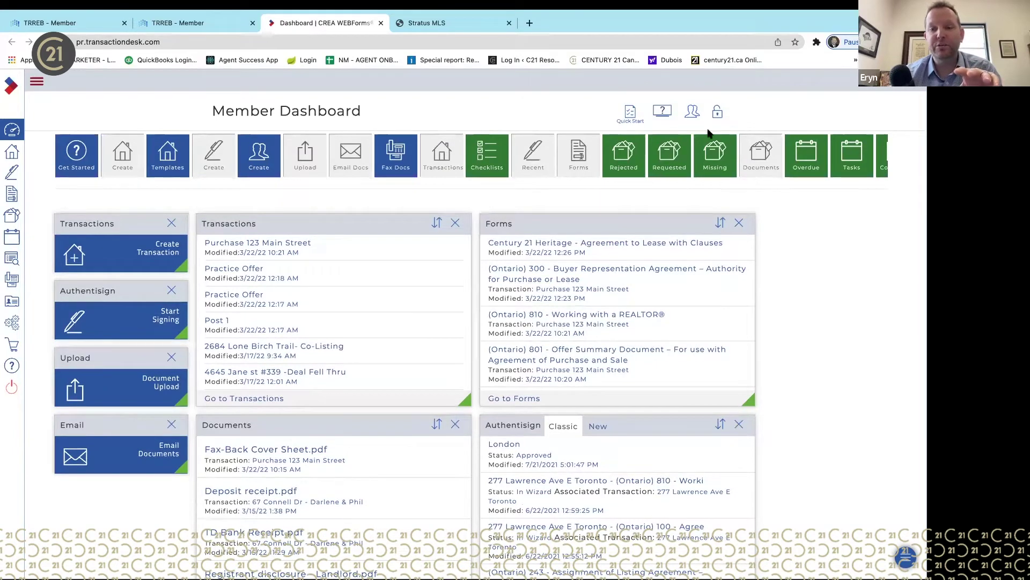
click(721, 116)
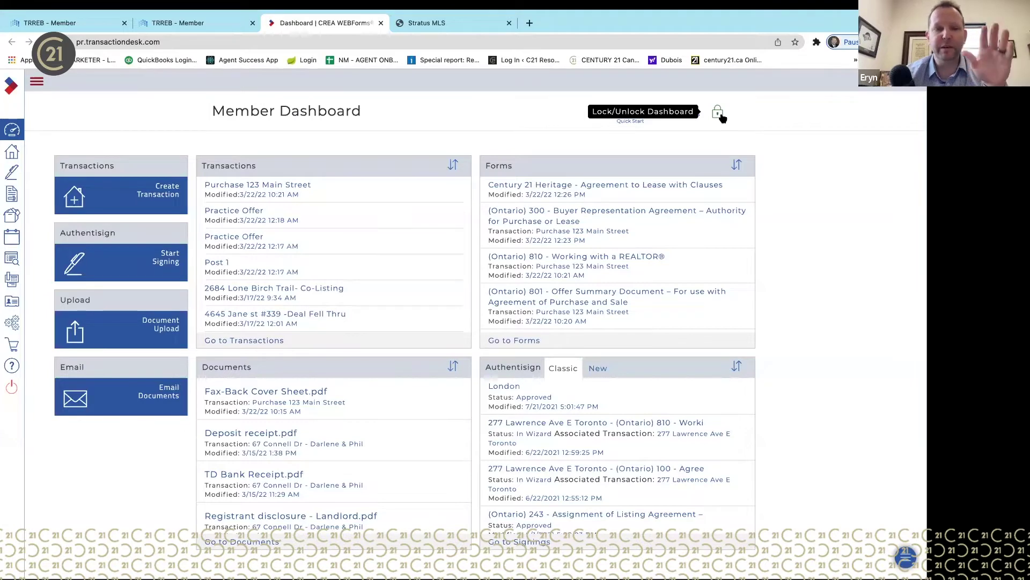
click(719, 115)
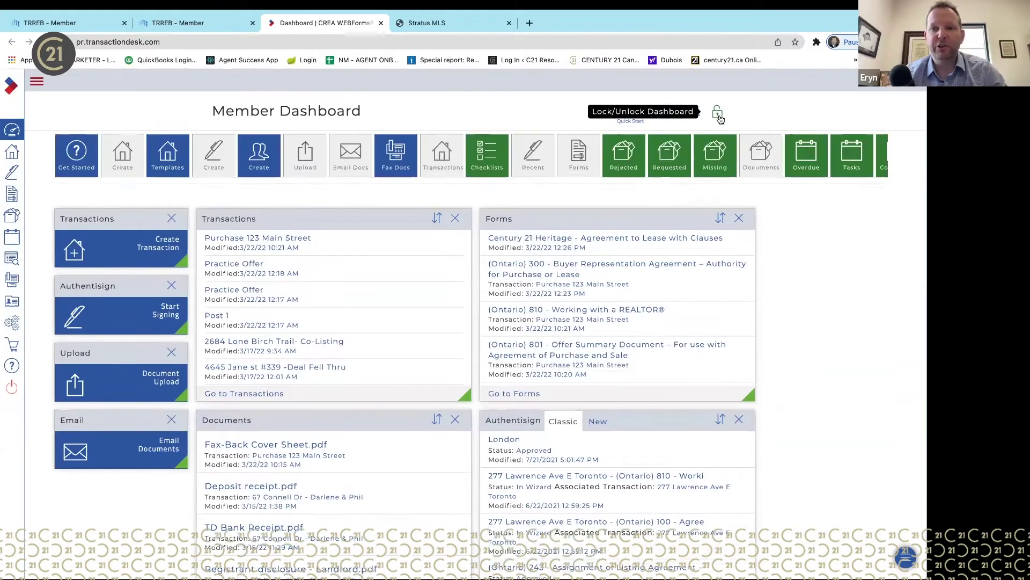
mouse_move(526, 426)
mouse_down()
mouse_move(269, 428)
mouse_move(556, 451)
mouse_move(533, 427)
mouse_up()
click(718, 113)
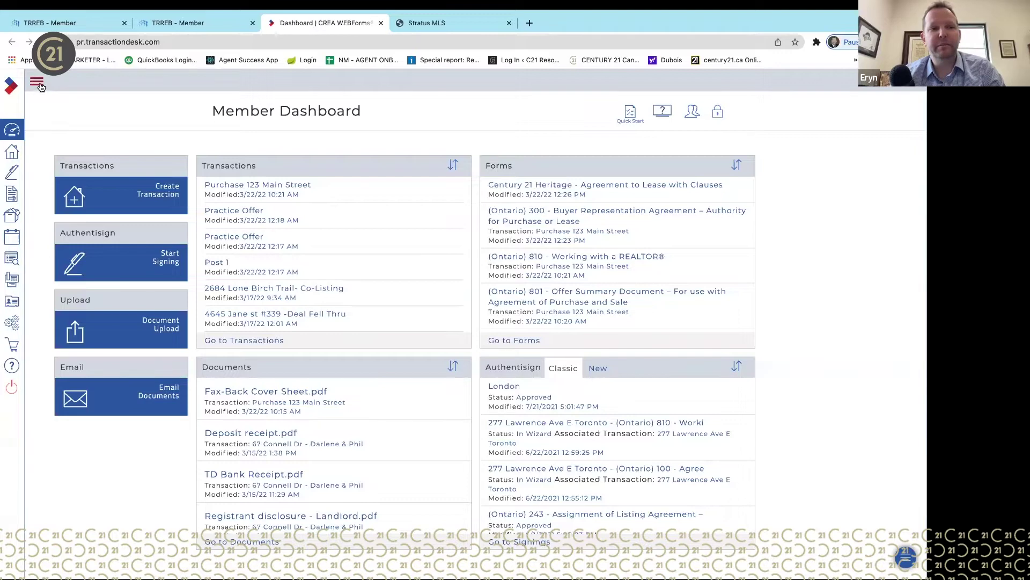
click(37, 84)
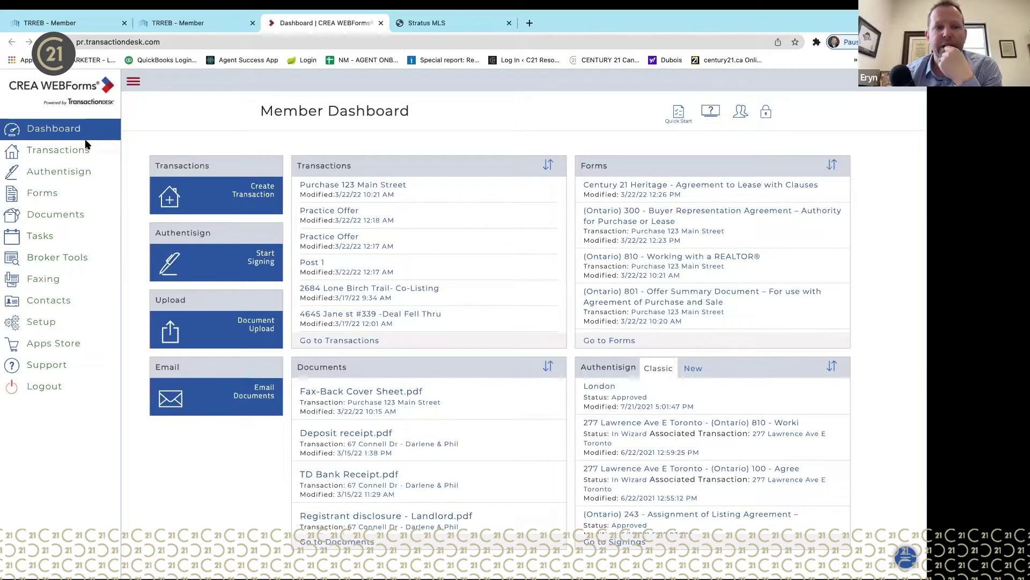
click(133, 82)
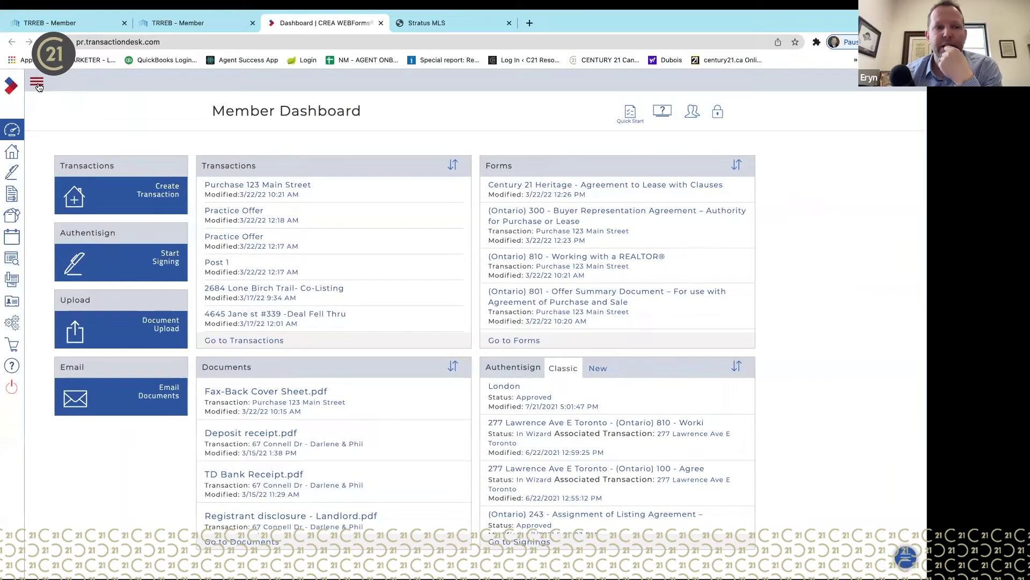
click(39, 86)
click(132, 81)
click(35, 84)
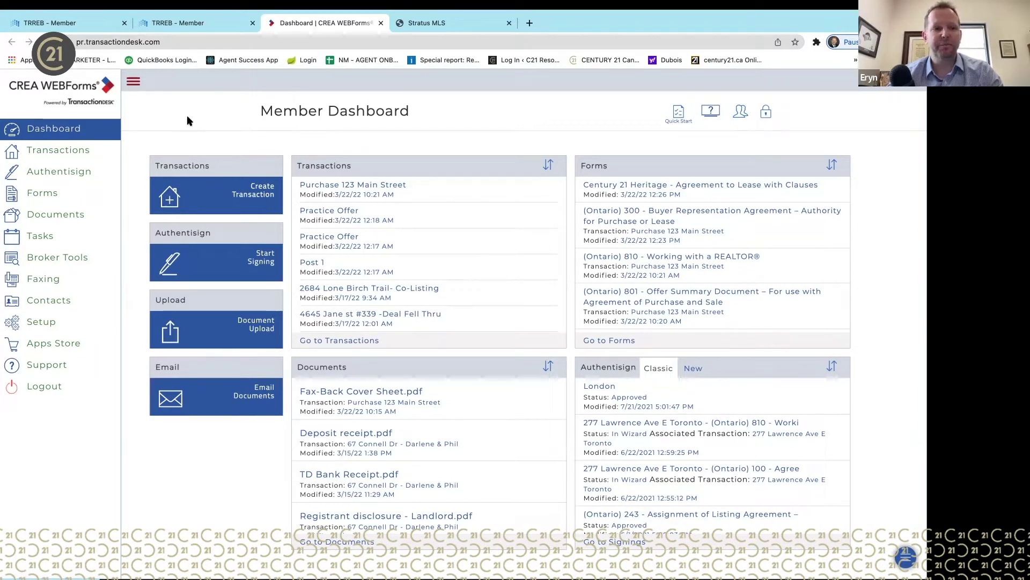
- Browse all 4915 transactions, switching to grid view and back to the list
click(63, 151)
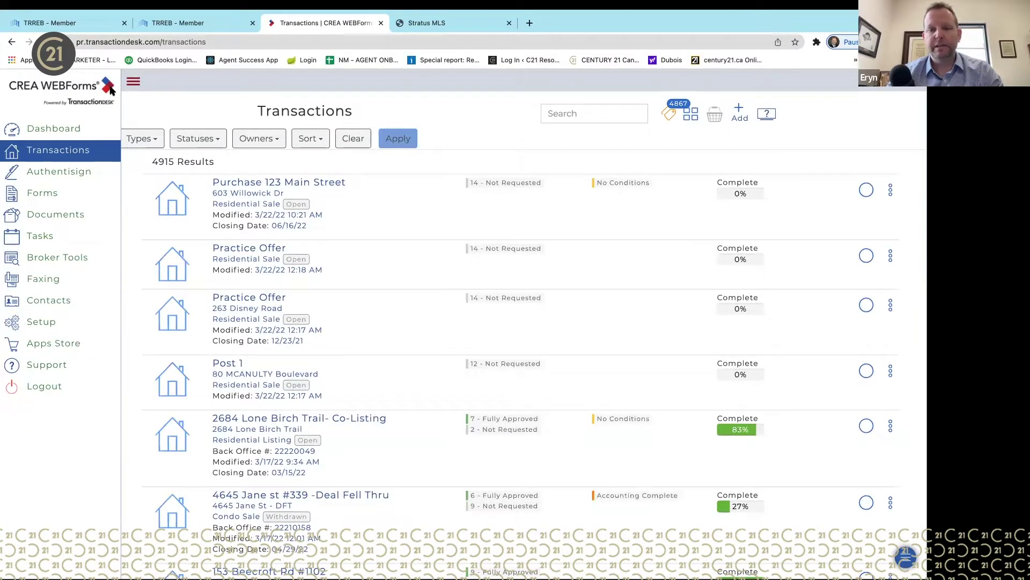
scroll(326, 418, down, 1)
scroll(326, 418, down, 15)
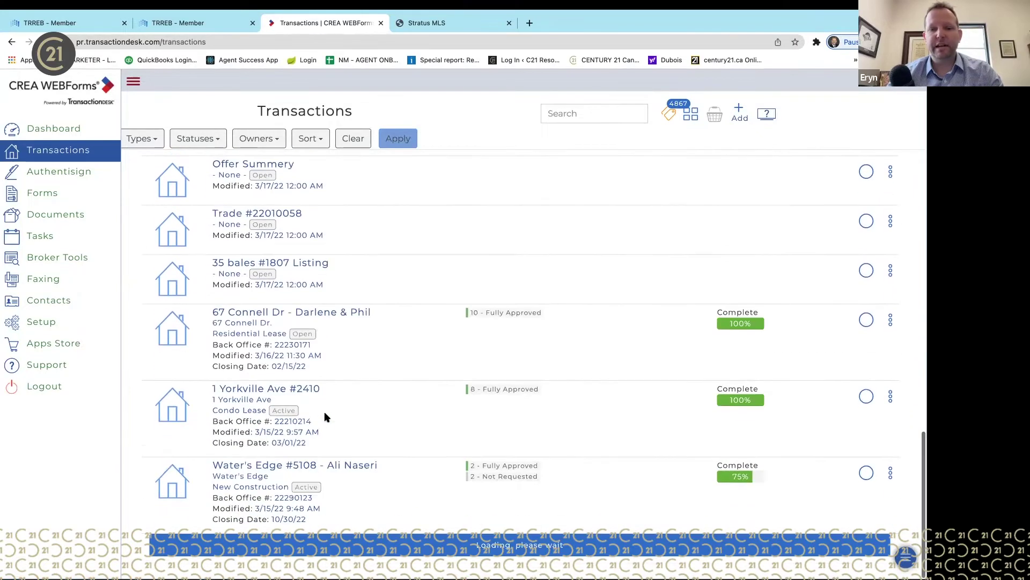
scroll(325, 417, up, 14)
scroll(326, 417, up, 3)
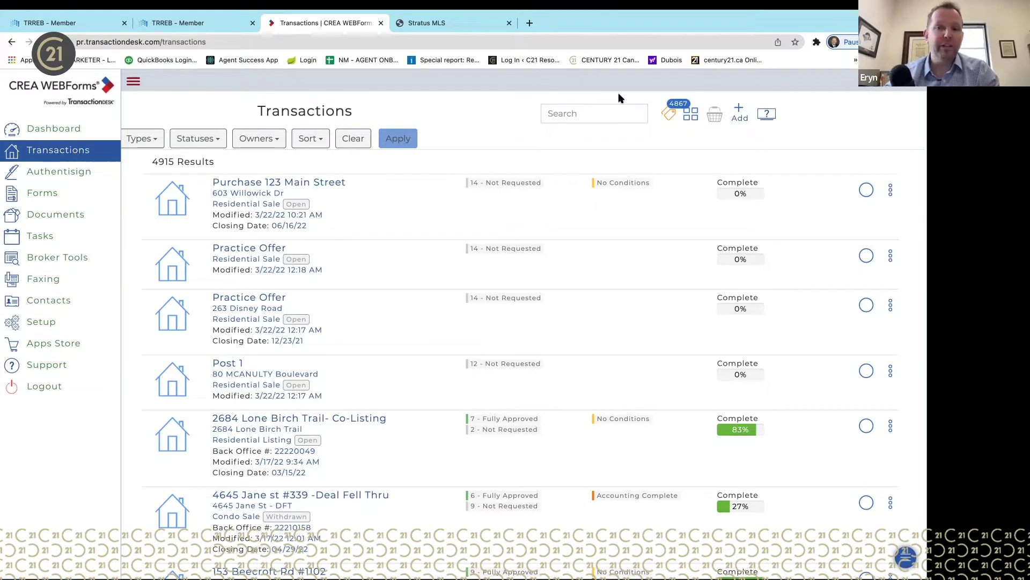
click(691, 115)
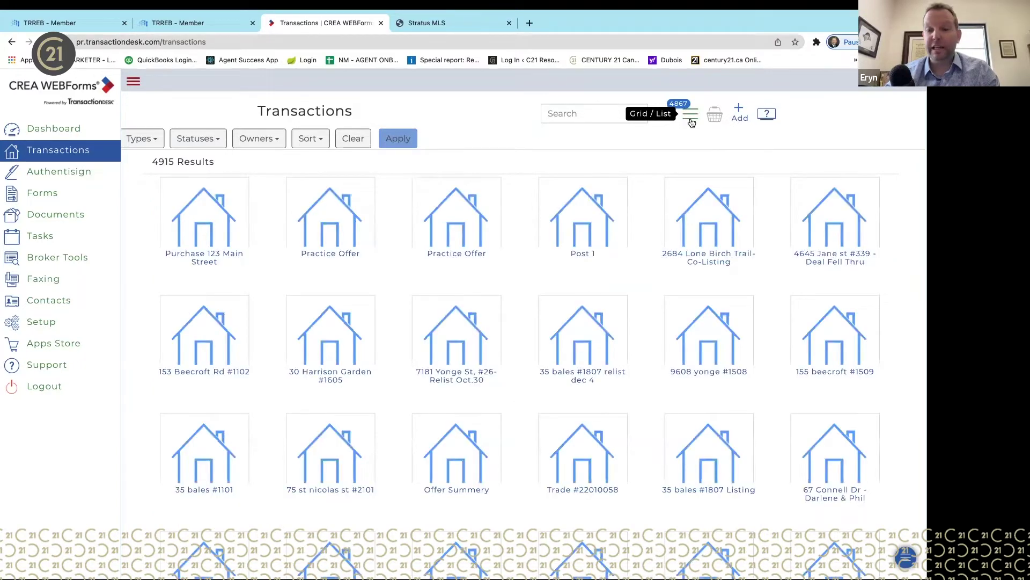
click(690, 115)
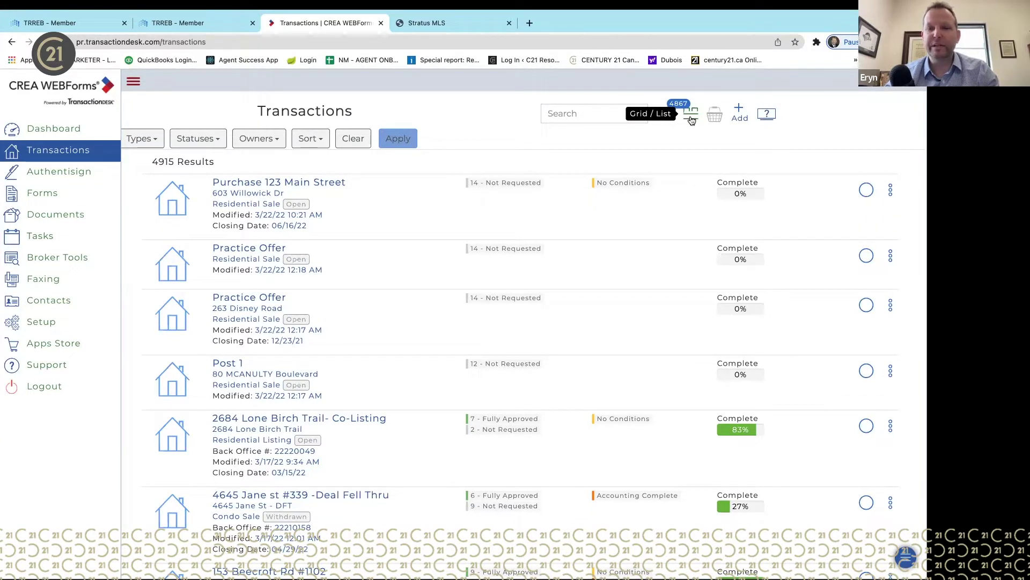
click(691, 119)
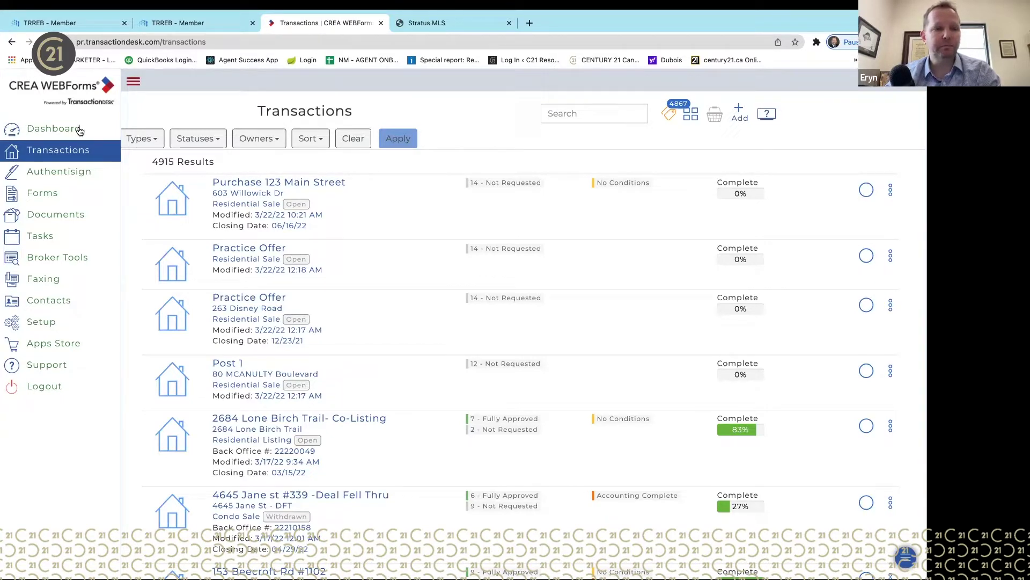
- Browse the Authentisign signings list, then go back to the Member Dashboard
click(64, 178)
scroll(271, 371, down, 10)
scroll(278, 398, down, 15)
scroll(278, 398, up, 20)
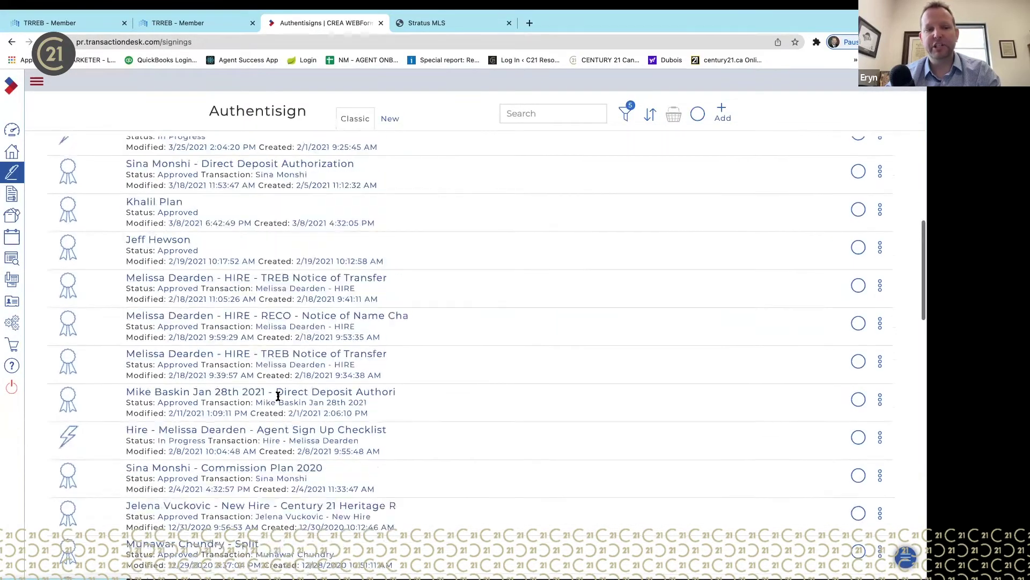
scroll(278, 396, up, 5)
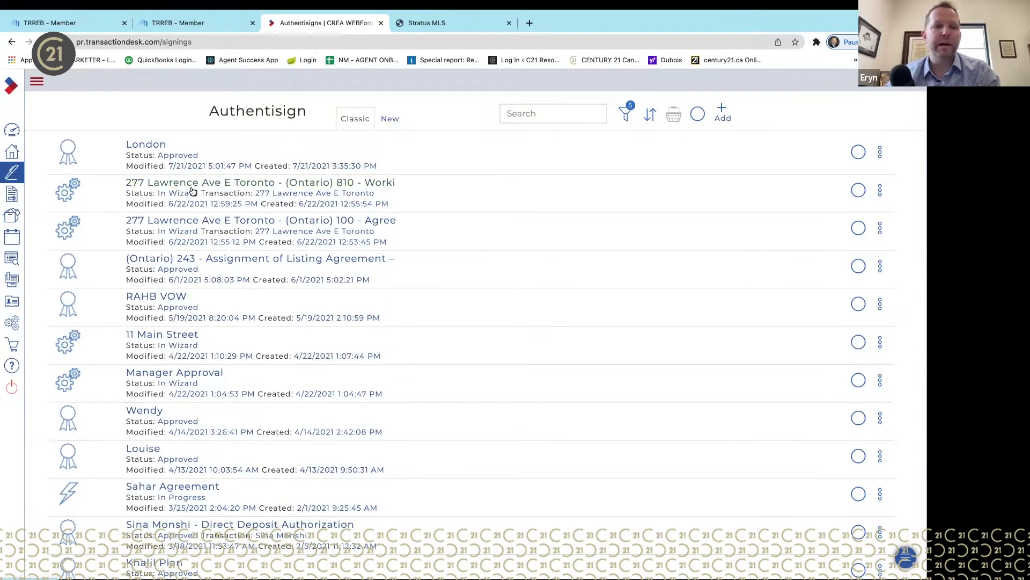
click(12, 128)
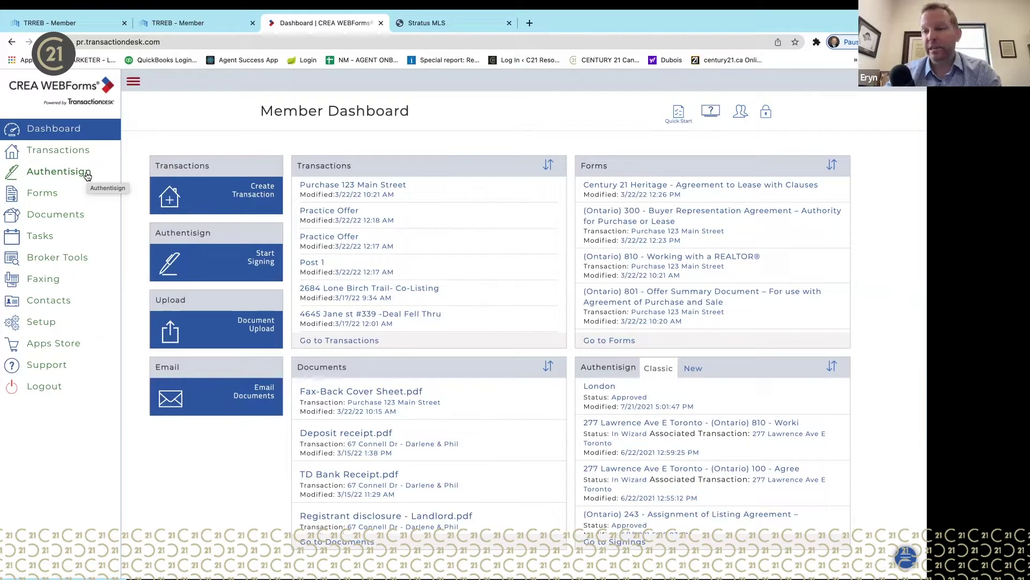
- Browse the forms library, expand the sidebar labels, and go to Documents
click(46, 194)
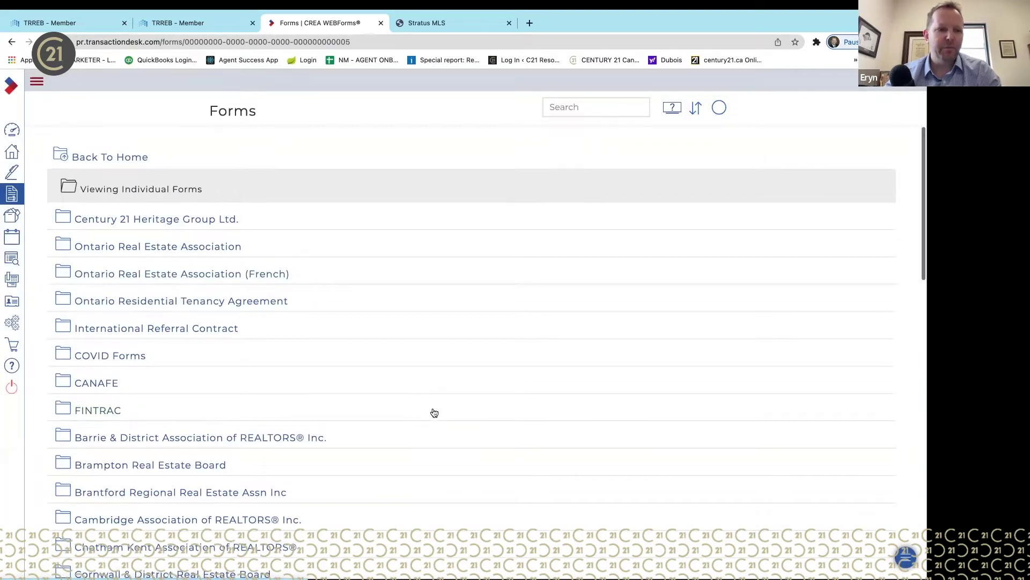
scroll(435, 412, down, 1)
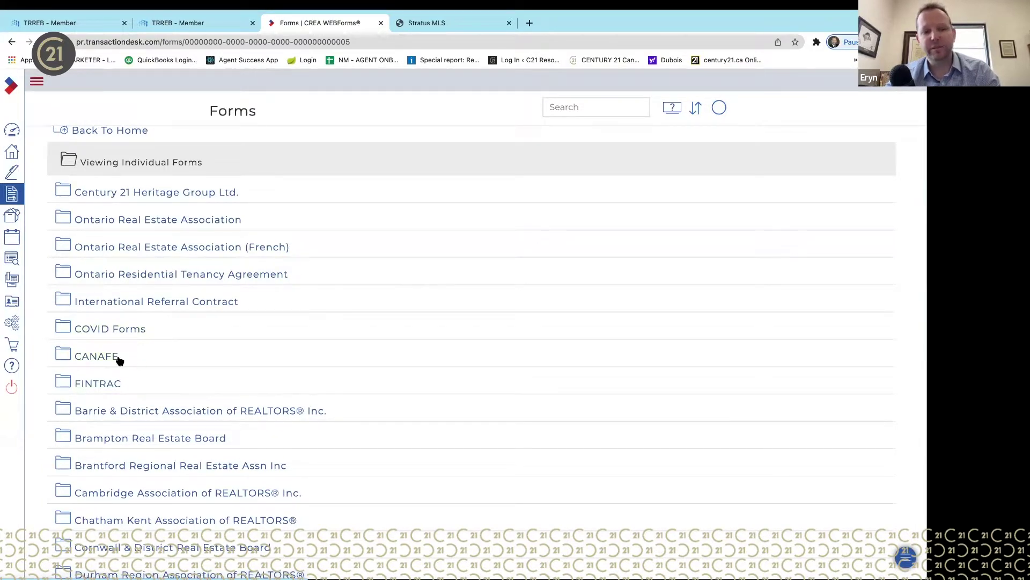
scroll(163, 405, down, 15)
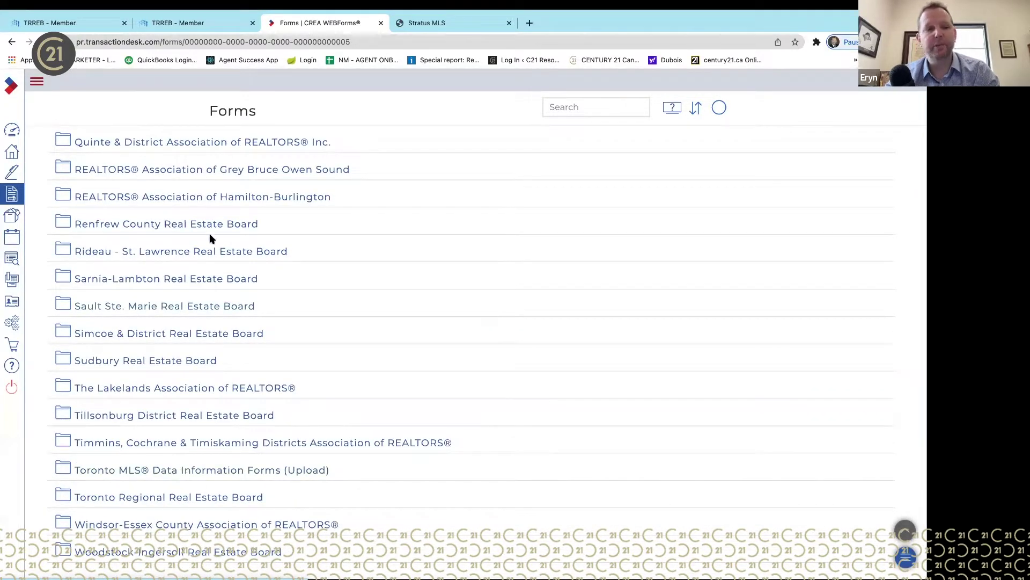
scroll(210, 236, up, 4)
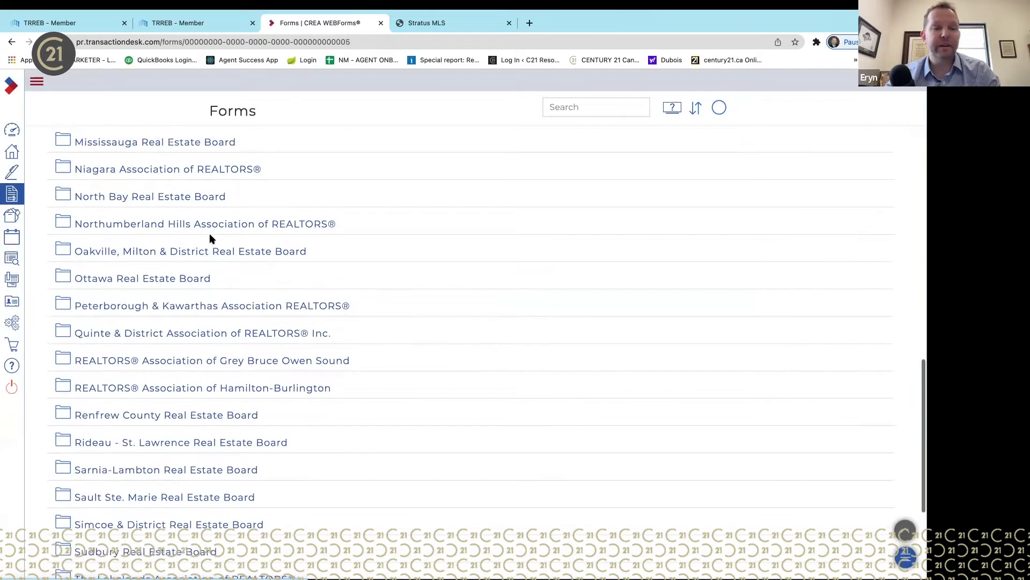
scroll(210, 238, up, 7)
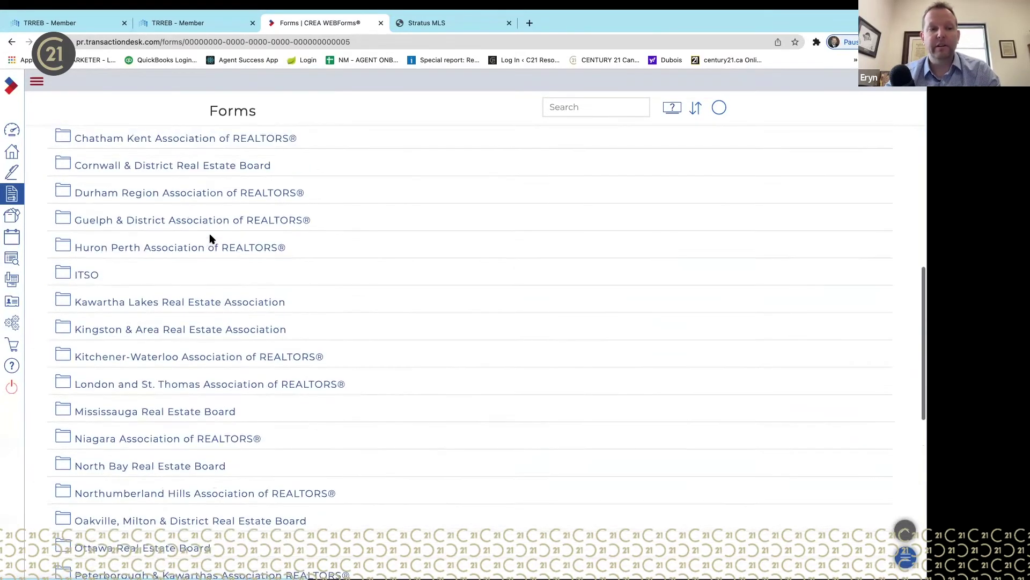
scroll(210, 239, up, 5)
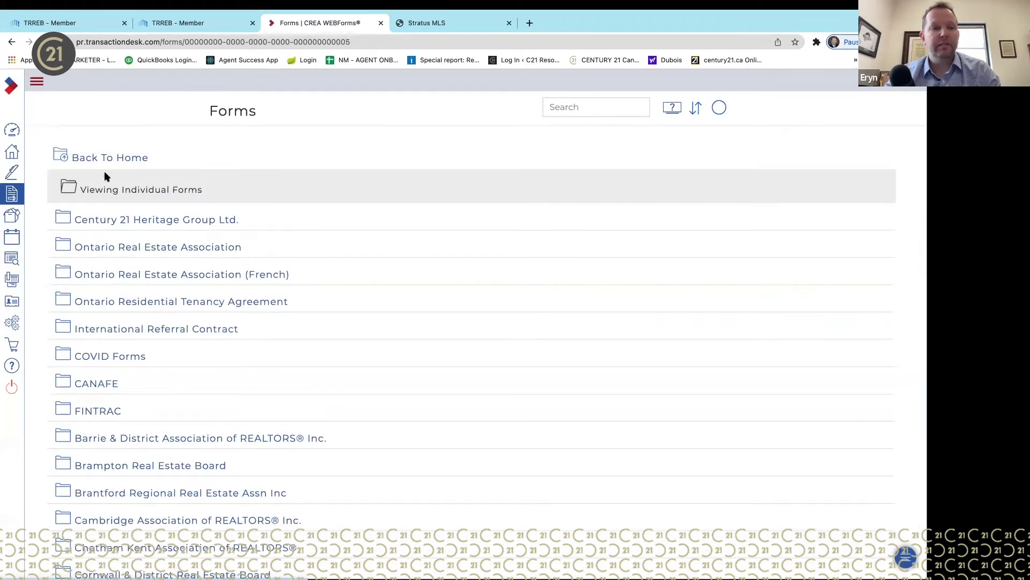
click(41, 83)
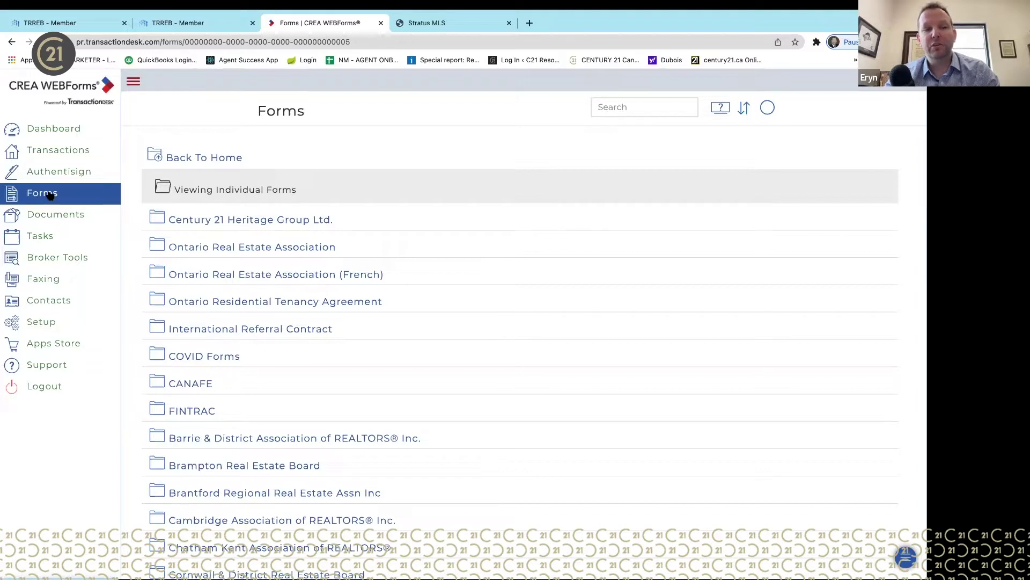
click(75, 214)
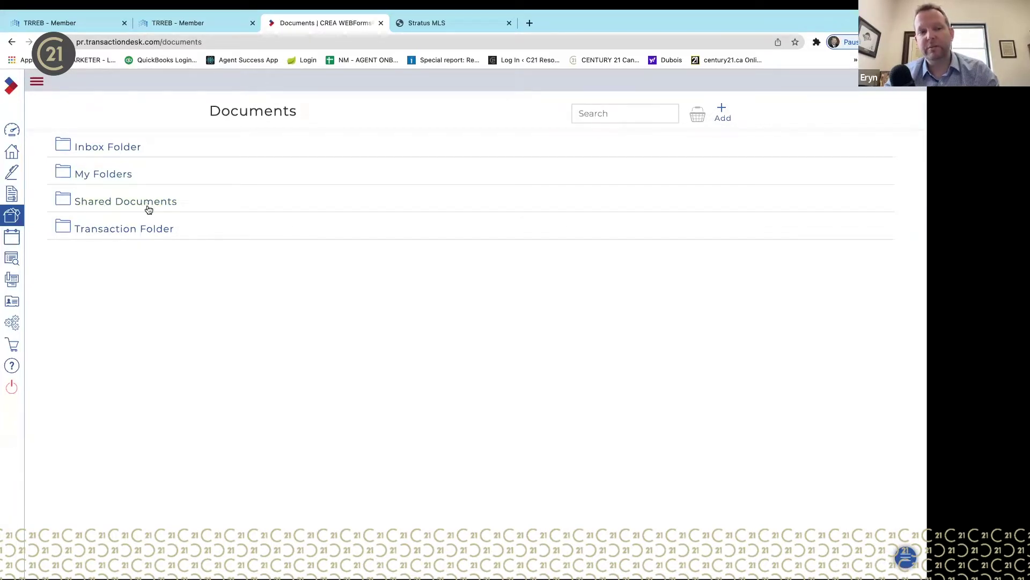
- Browse the Transaction Folder documents, then return to the Member Dashboard
click(145, 235)
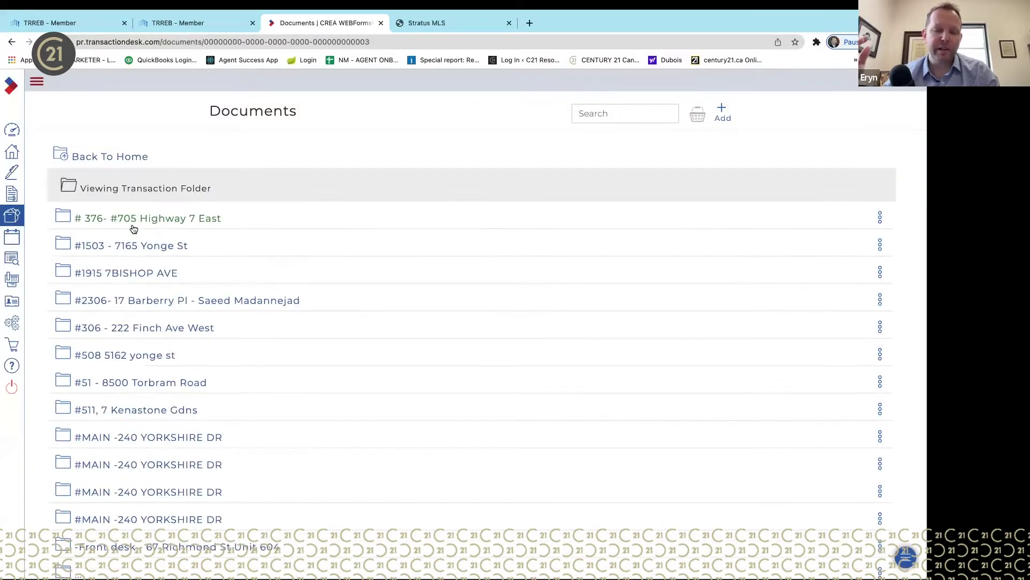
scroll(260, 375, down, 4)
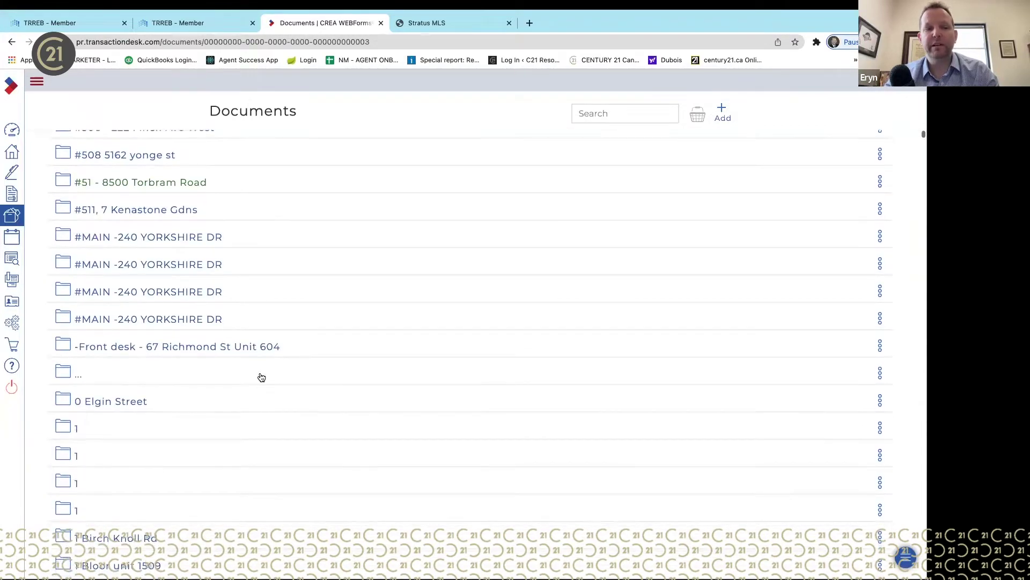
scroll(262, 378, up, 4)
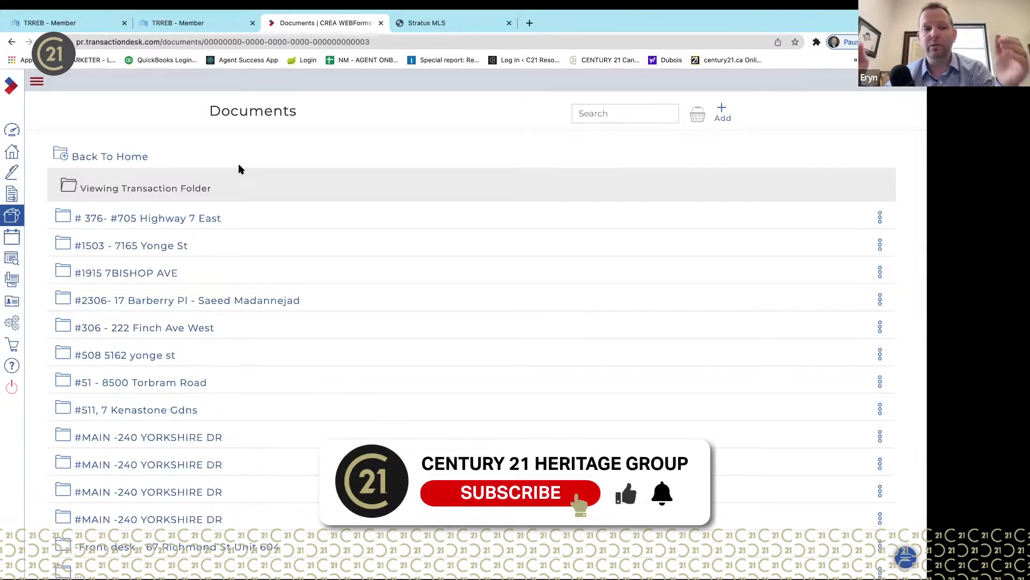
click(139, 157)
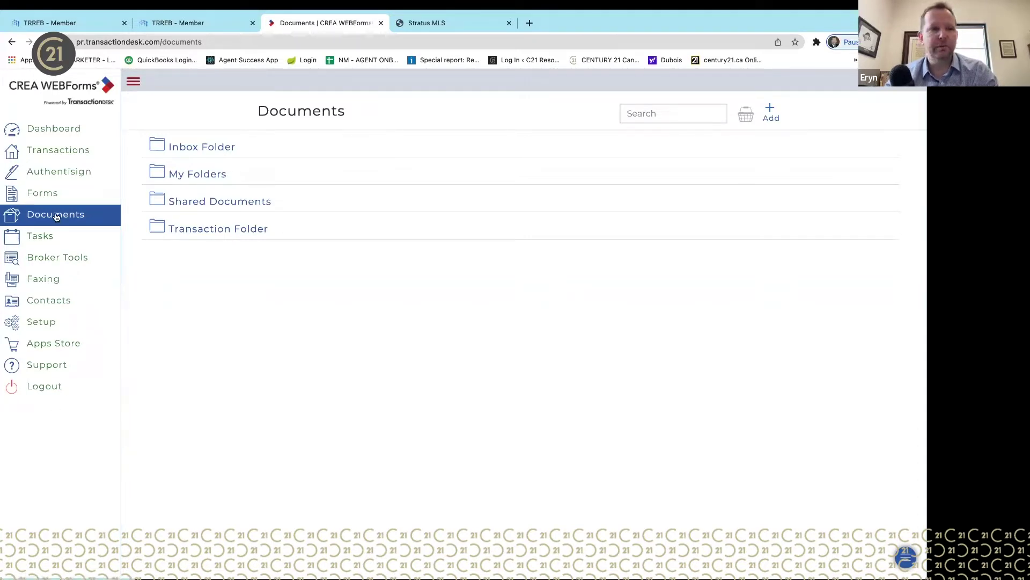
click(64, 130)
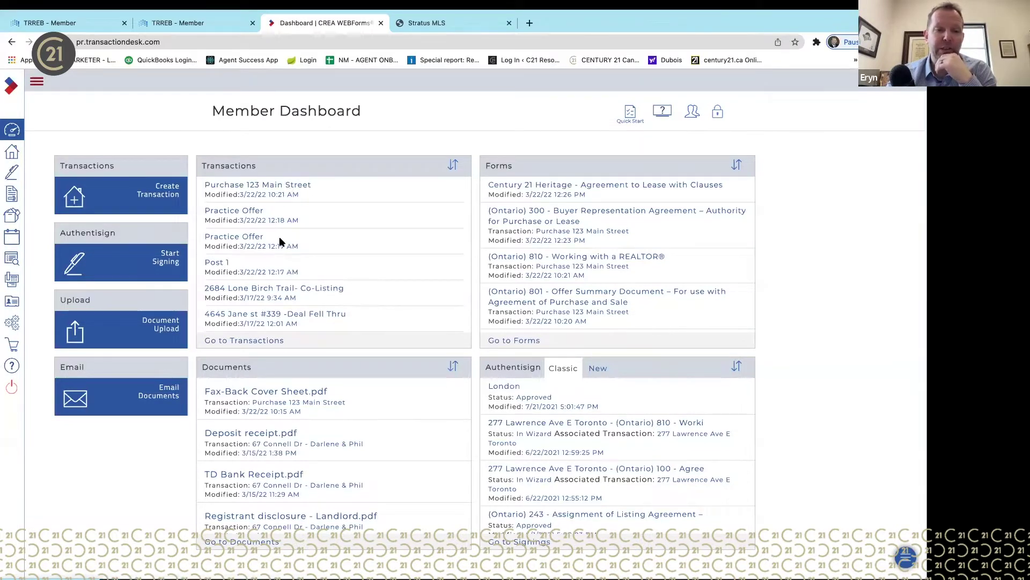
click(298, 185)
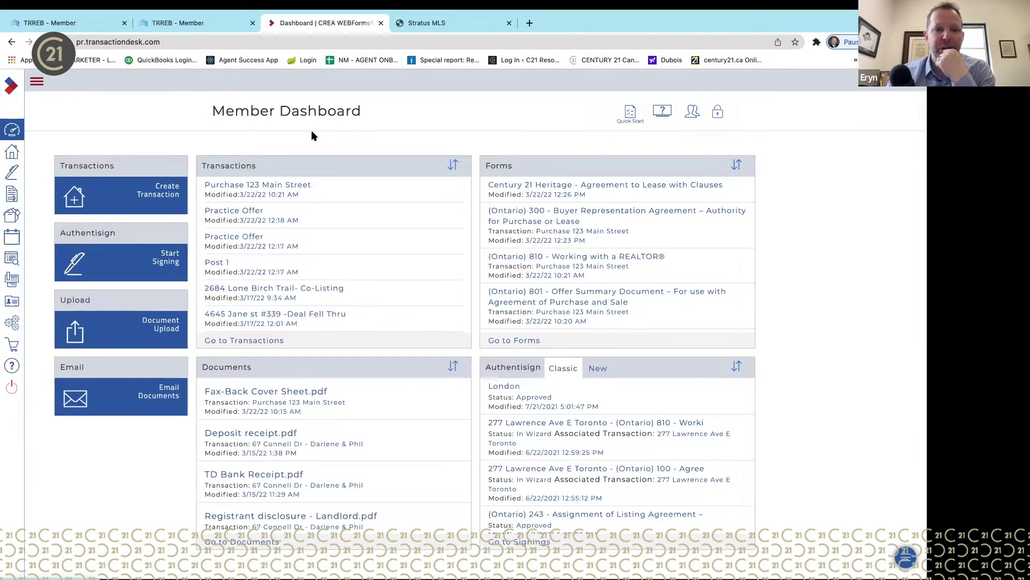
click(443, 24)
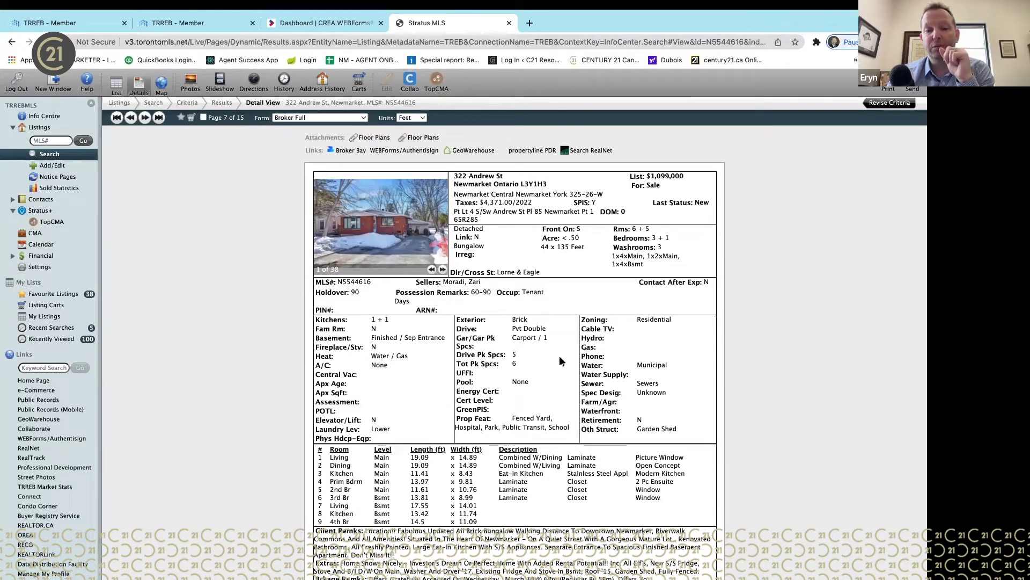
click(348, 21)
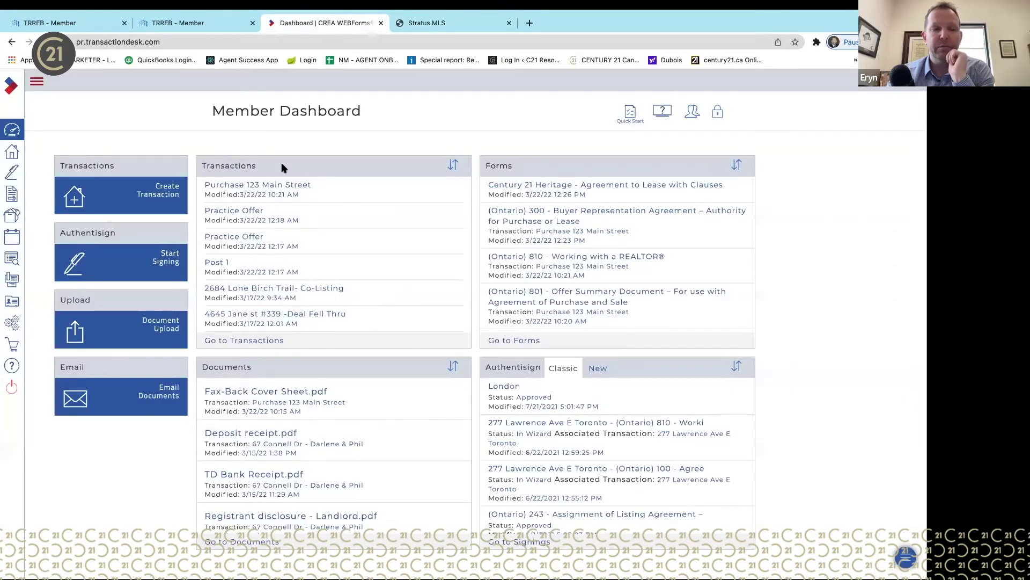
click(74, 198)
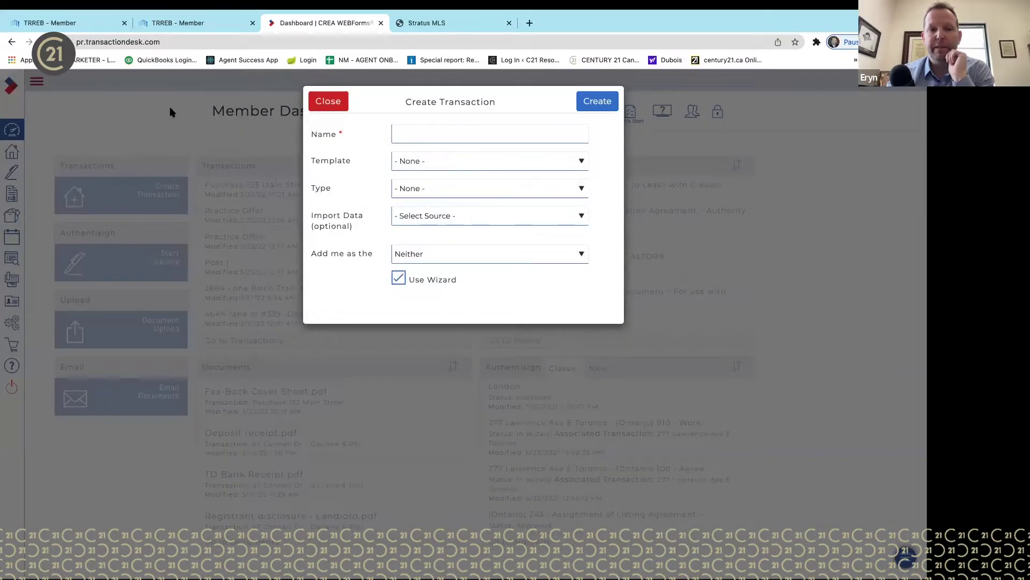
- Type a transaction name of 'Purchase' followed by the old street address
click(431, 127)
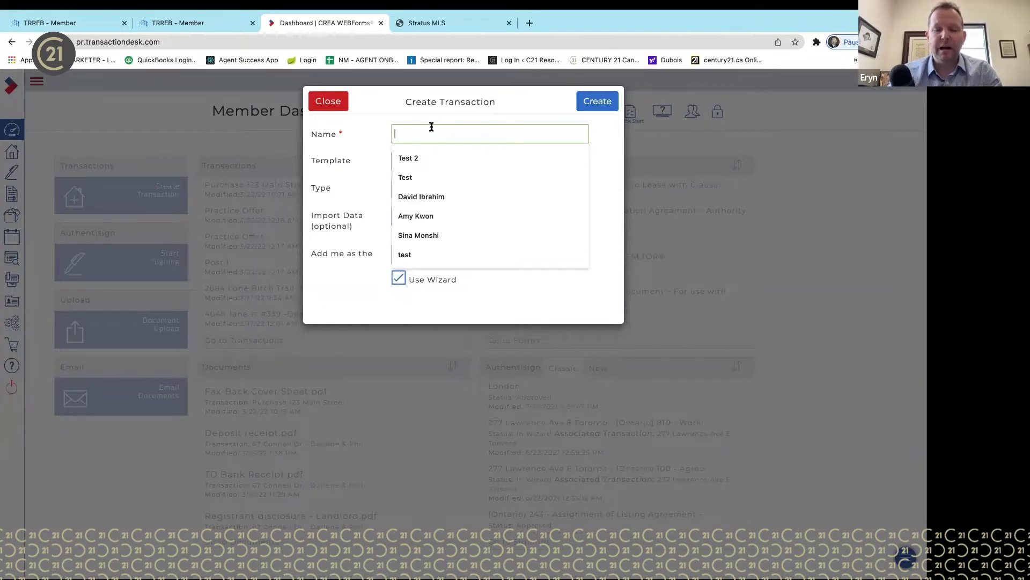
text(Purchase)
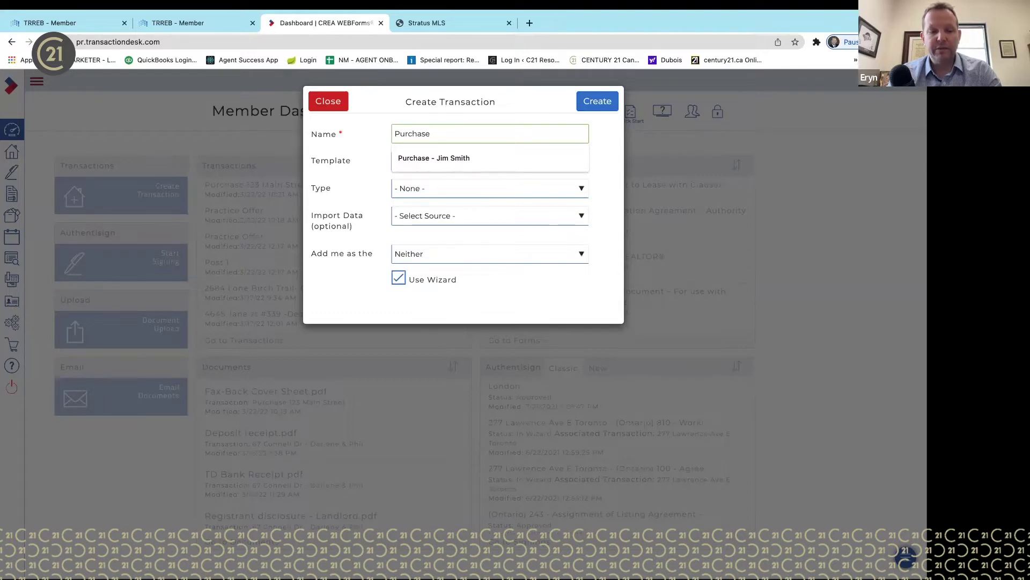
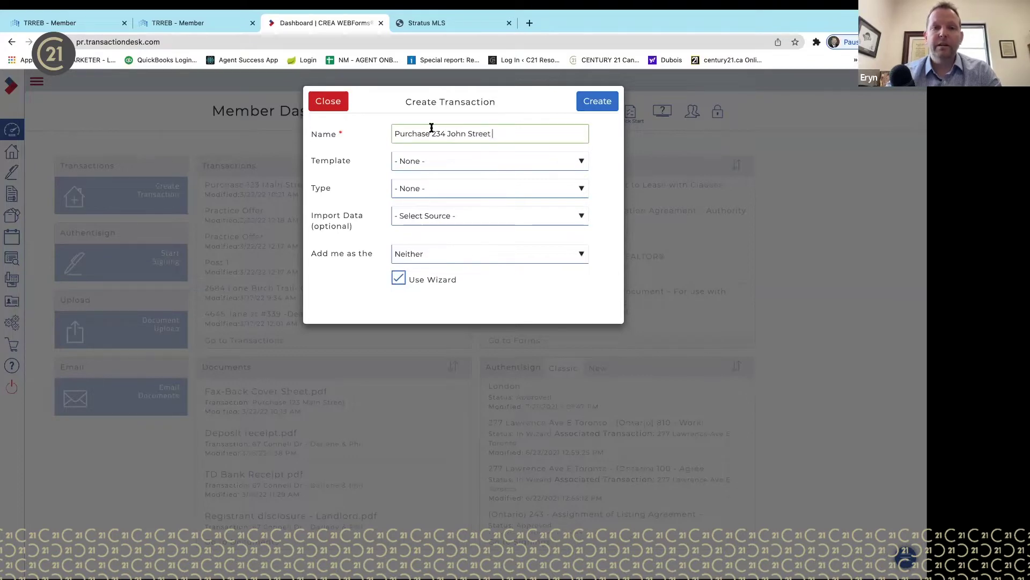
- Check the MLS listing and replace the old address in the name with the listing's address
click(458, 29)
click(344, 28)
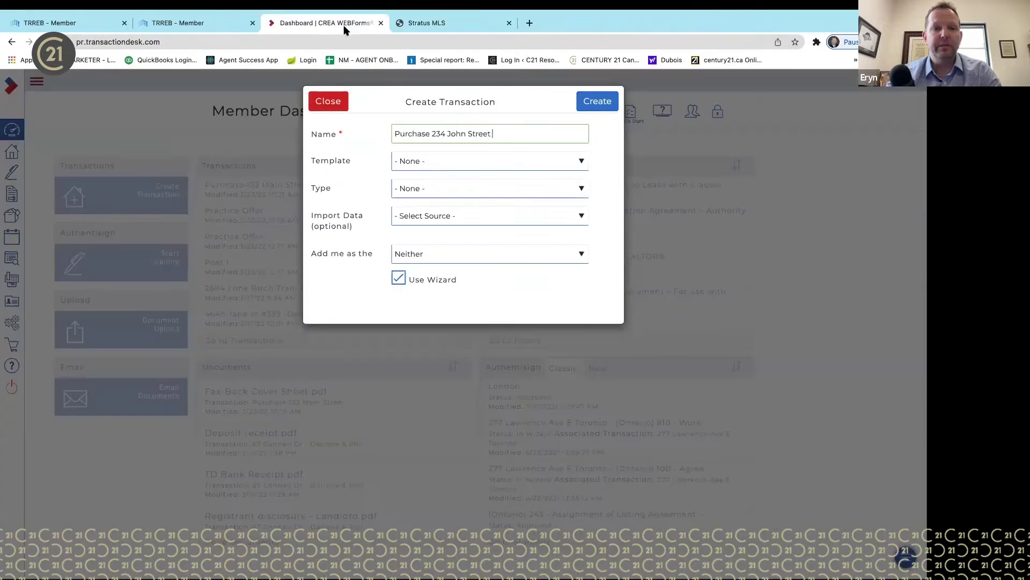
drag(499, 134, 434, 132)
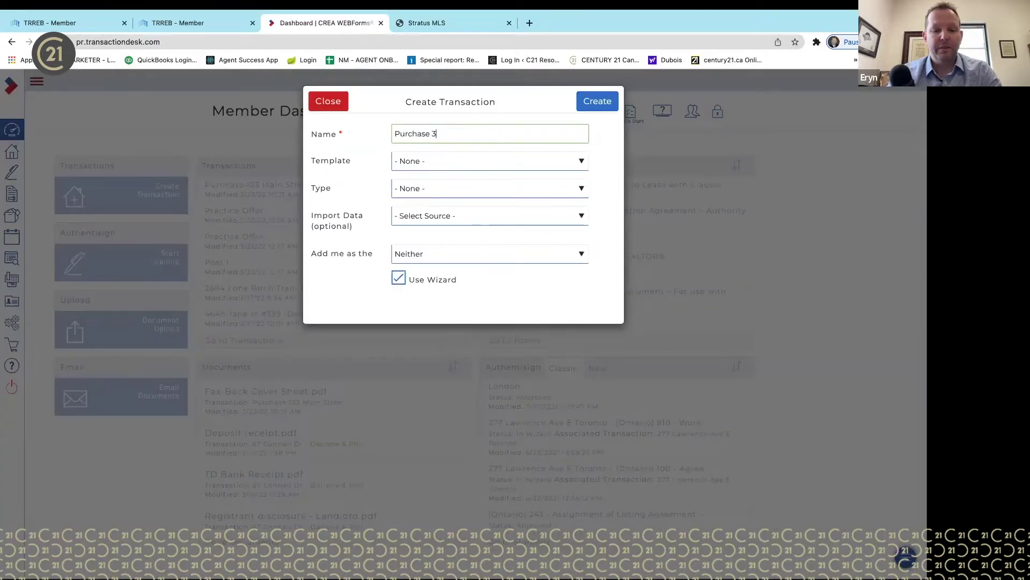
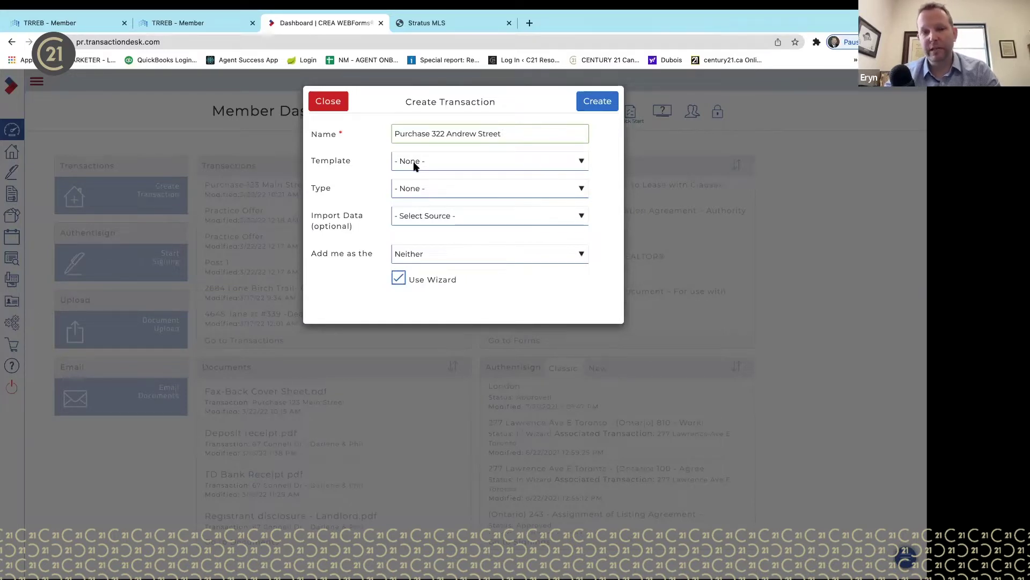
- Open the Template dropdown in the Create Transaction dialog
click(450, 167)
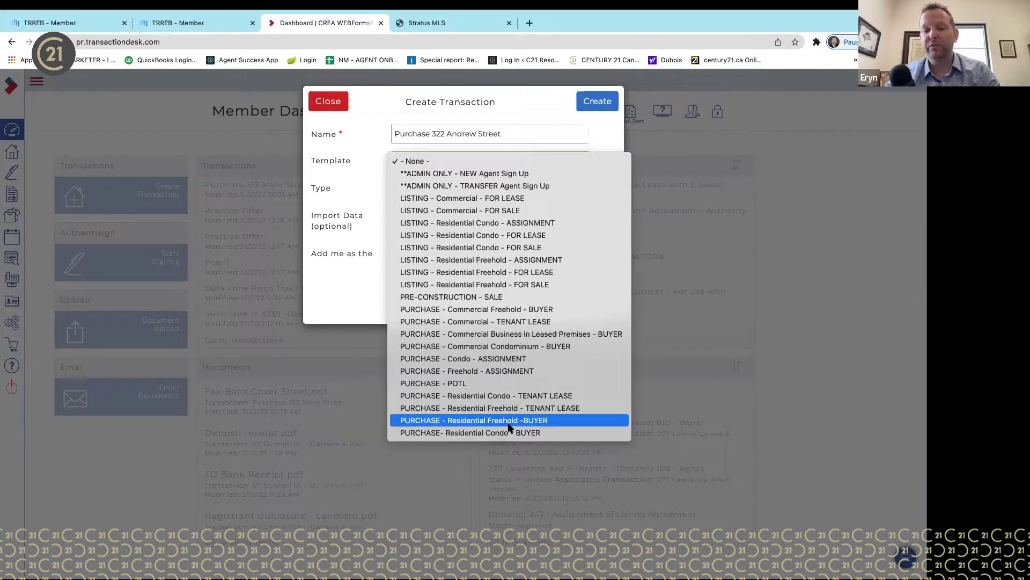
- Choose the PURCHASE - Residential Freehold -BUYER template and import Freehold Property data from TRREB
click(508, 424)
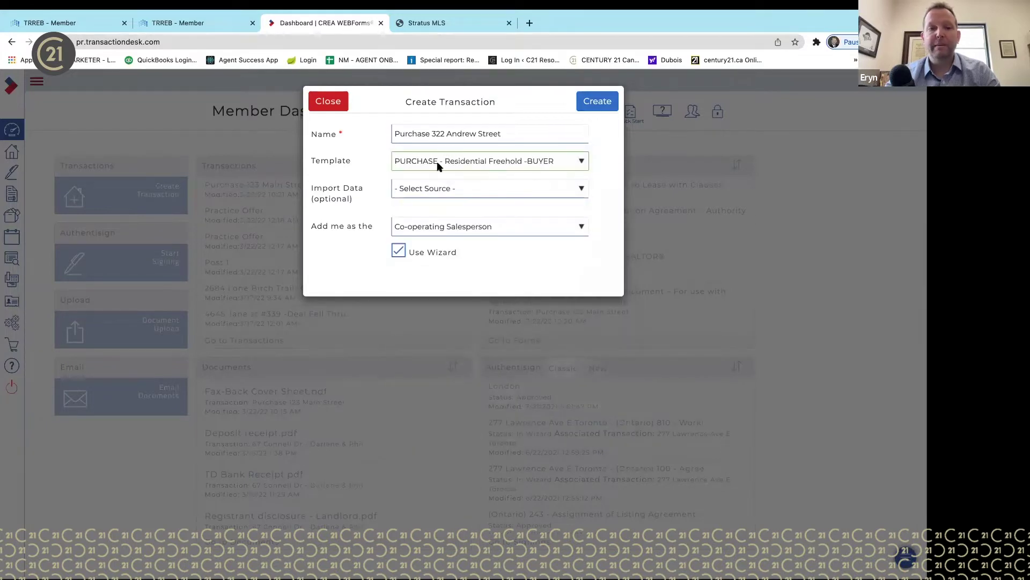
click(447, 189)
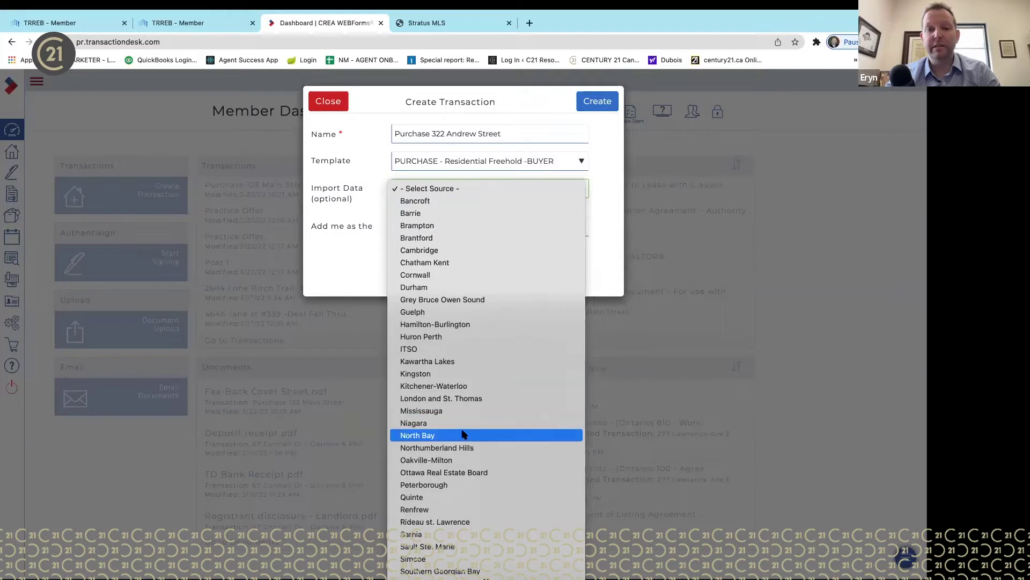
scroll(465, 435, down, 3)
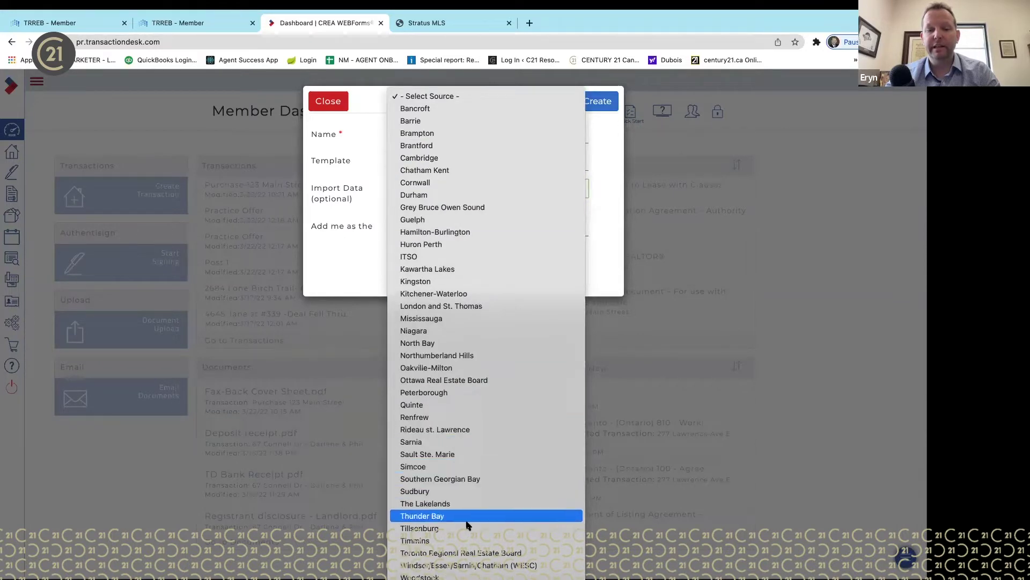
click(479, 553)
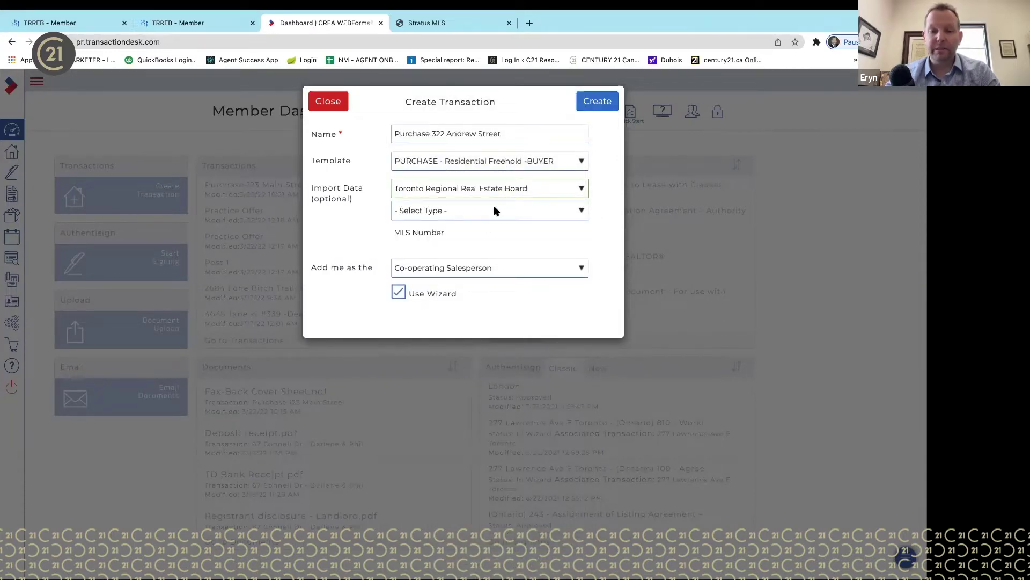
click(510, 190)
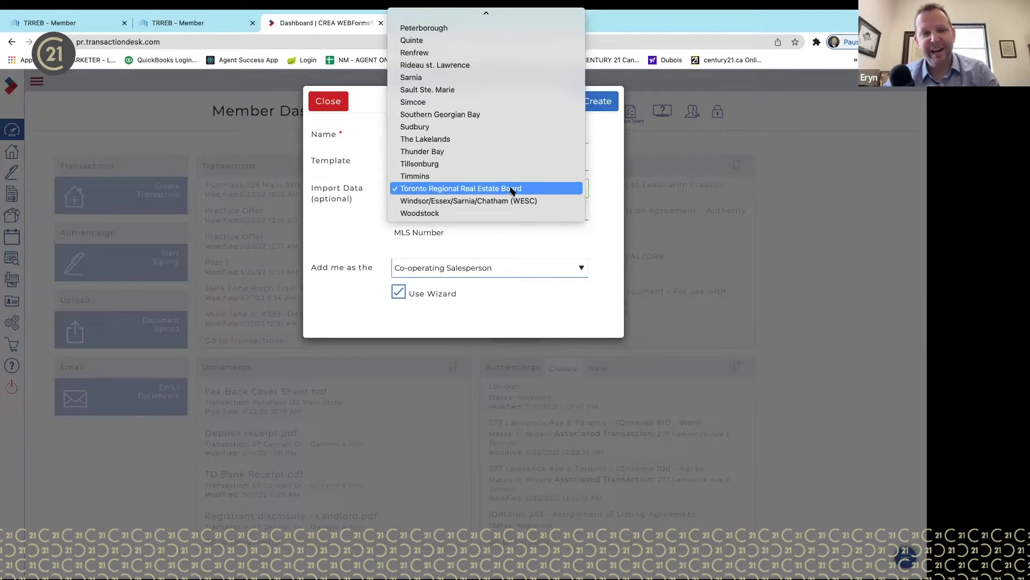
click(511, 189)
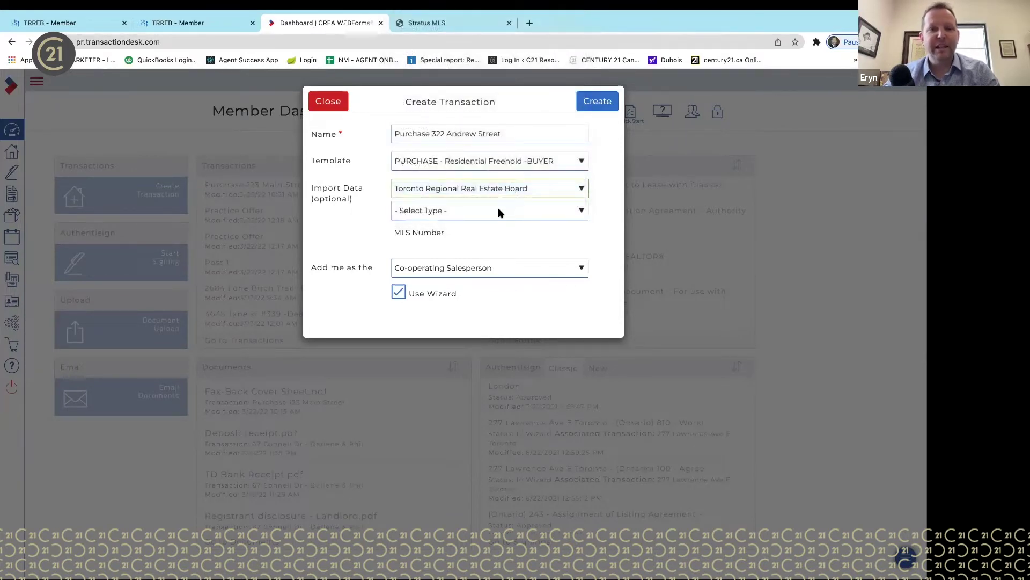
click(499, 211)
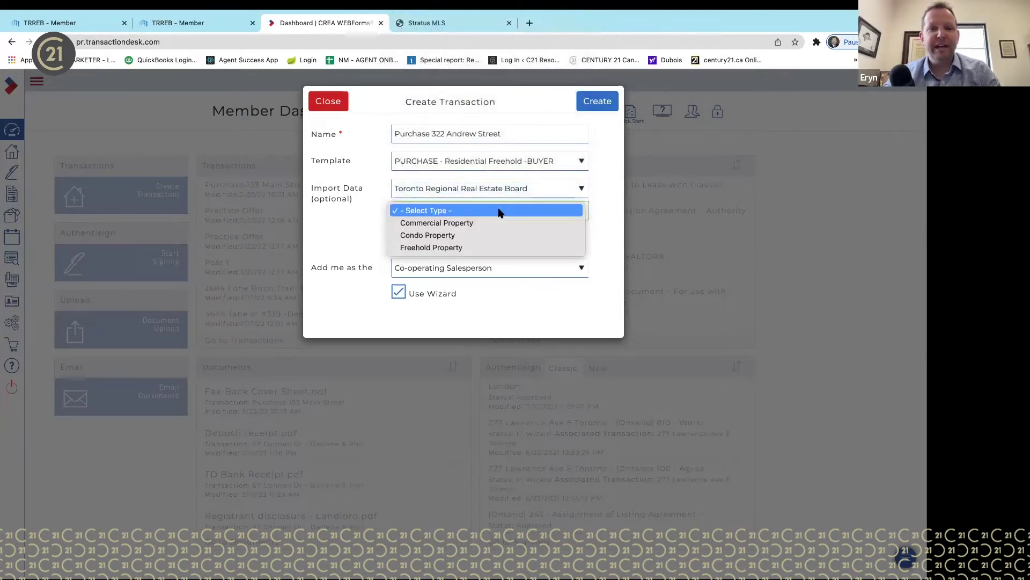
click(487, 248)
click(474, 232)
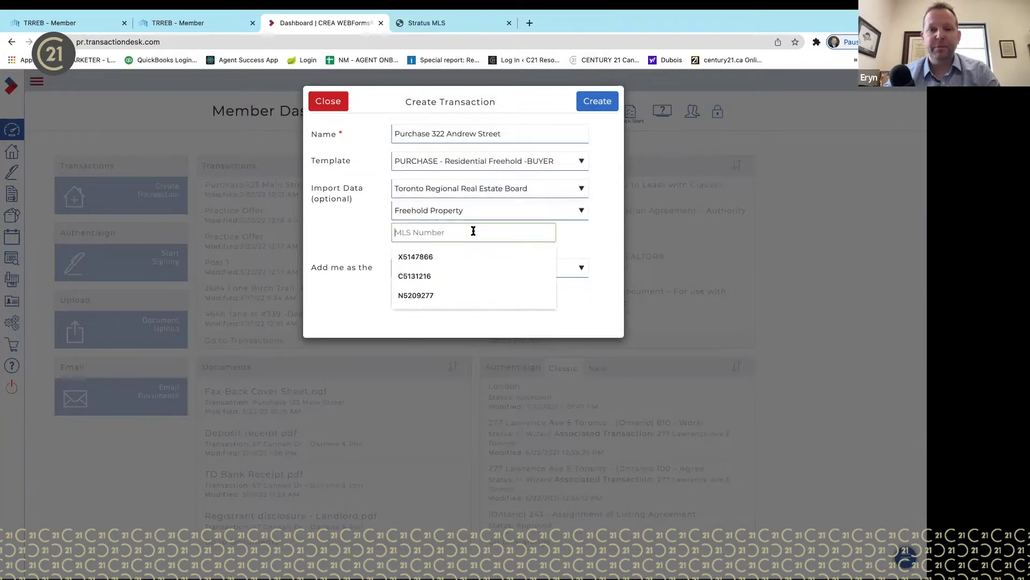
click(446, 24)
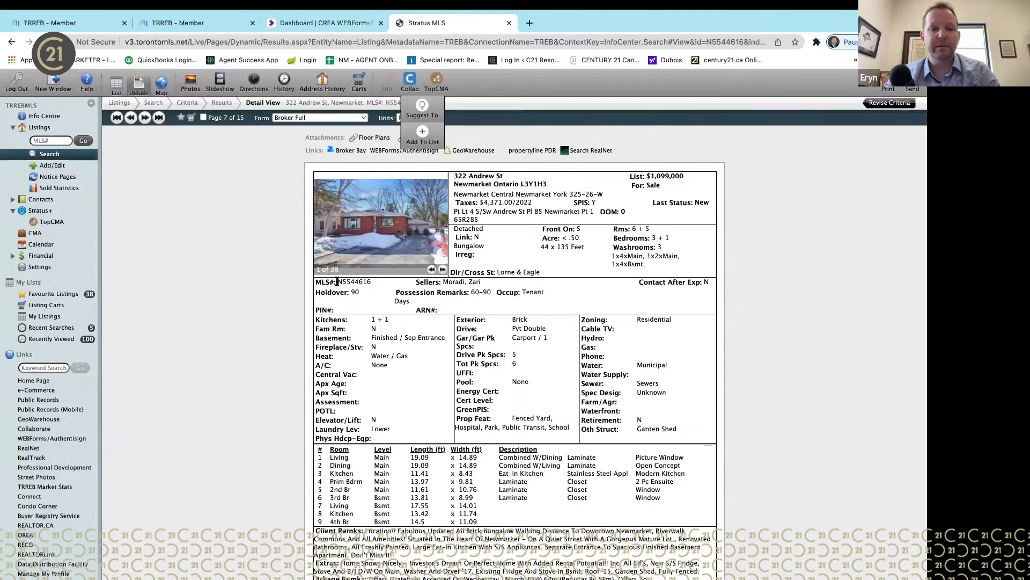
drag(337, 282, 371, 283)
key(super+c)
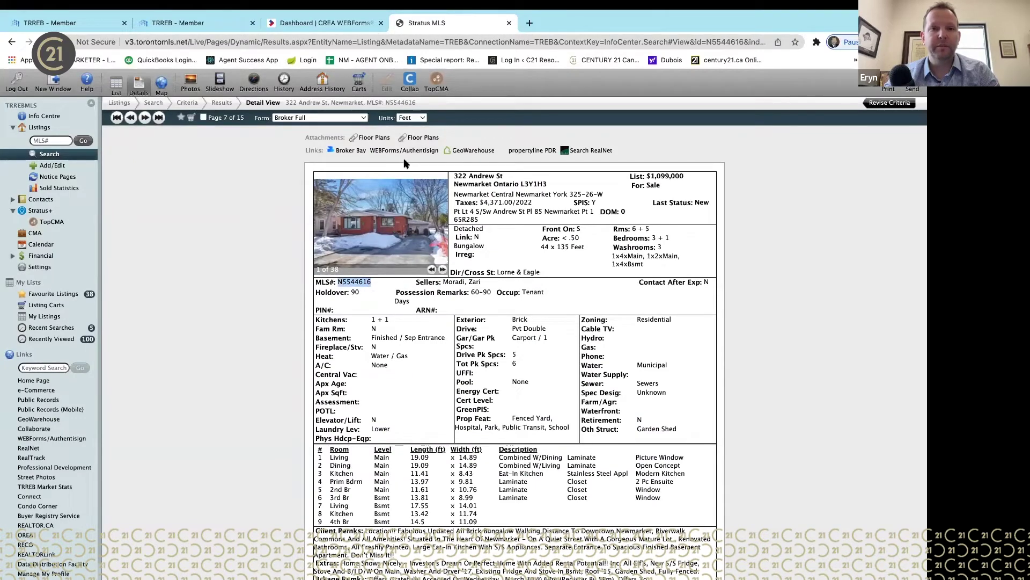
click(351, 25)
click(451, 226)
key(super+v)
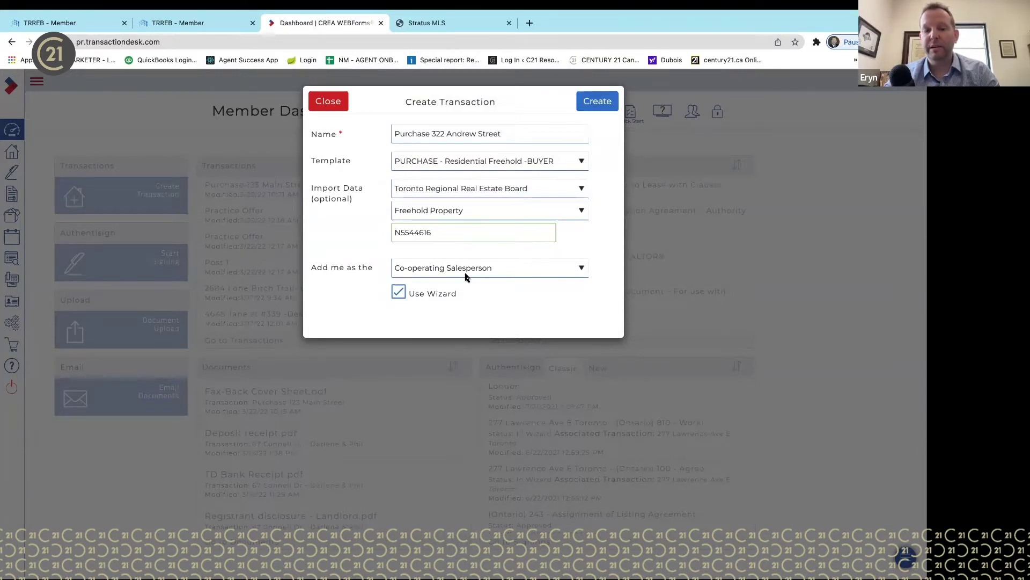
- Keep Use Wizard enabled and create the transaction
click(399, 292)
click(399, 292)
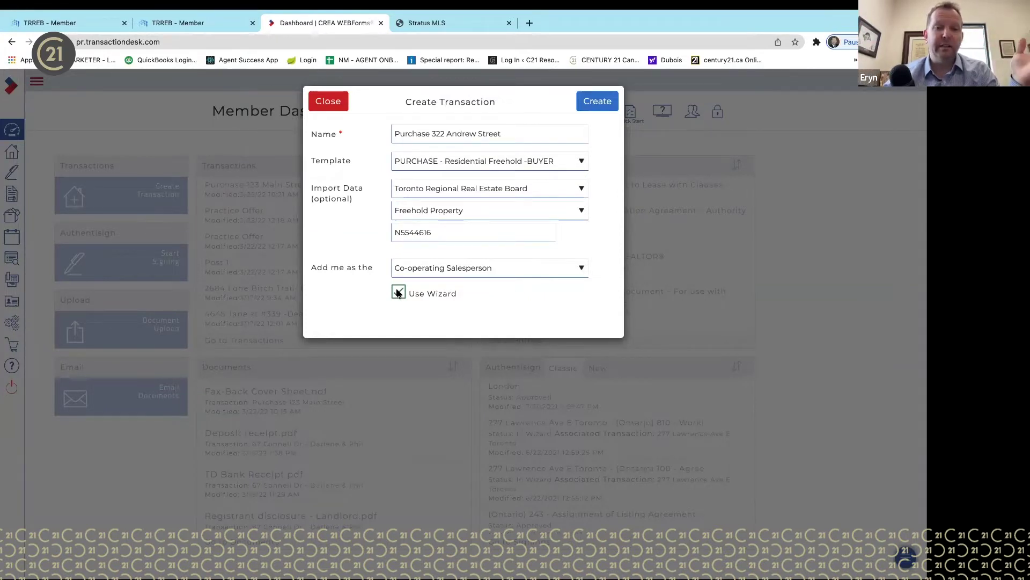
click(595, 103)
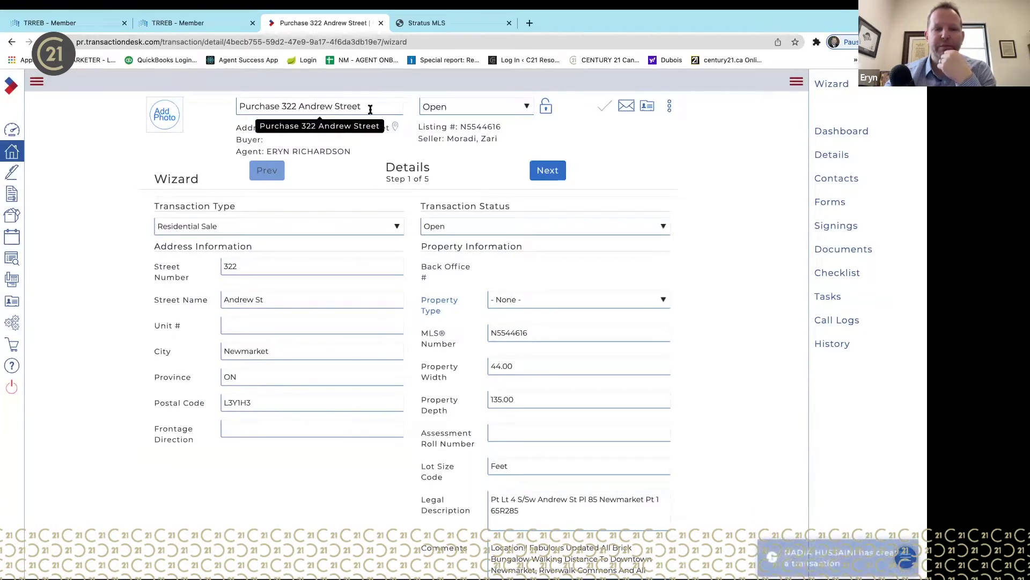
click(527, 108)
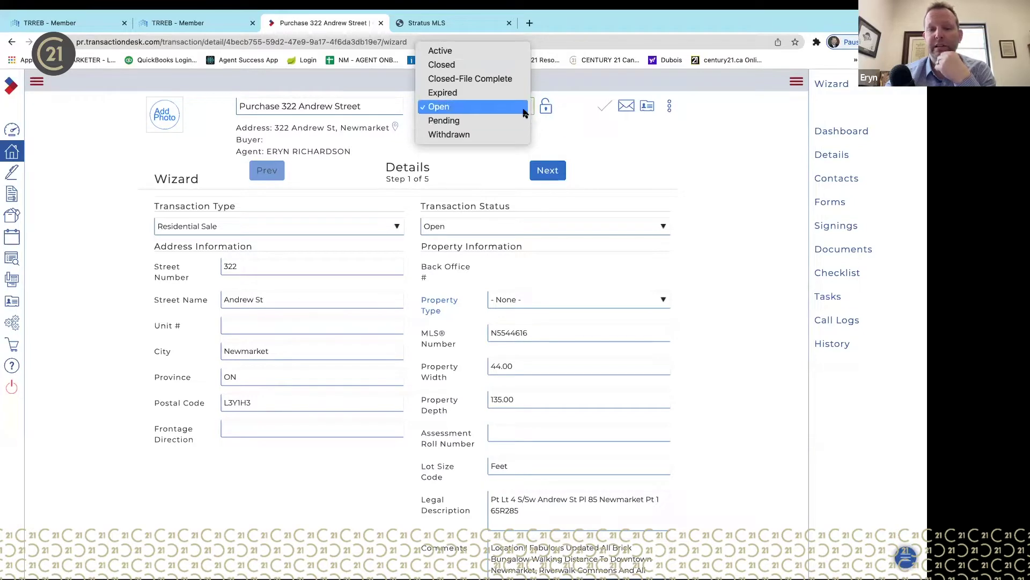
click(652, 124)
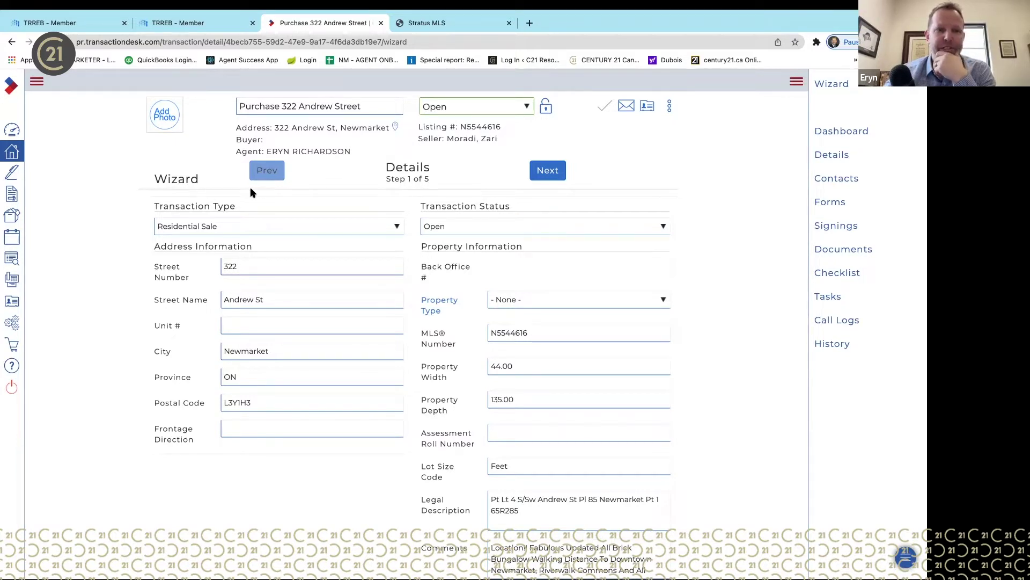
scroll(725, 418, down, 3)
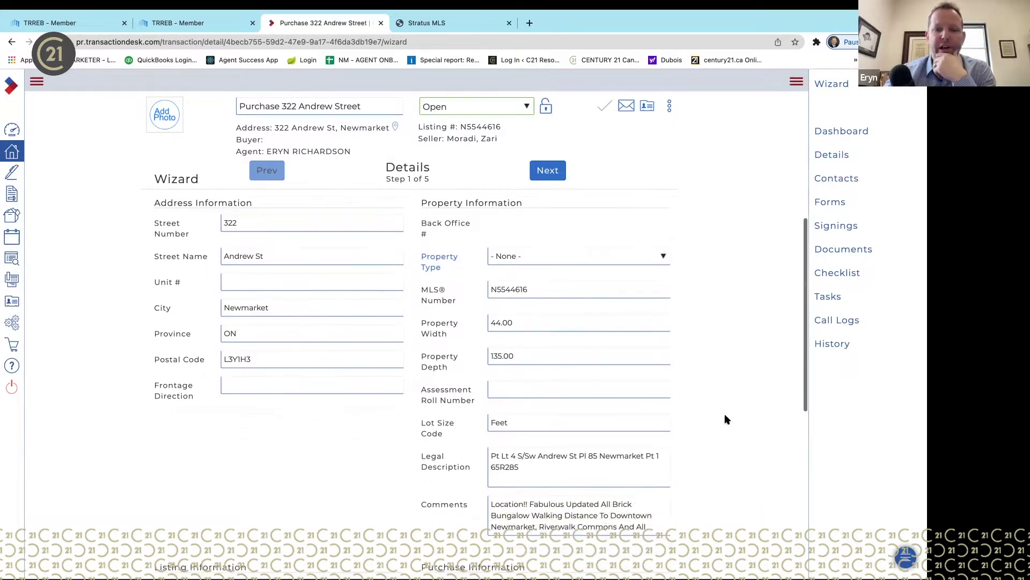
scroll(725, 418, down, 2)
scroll(726, 418, up, 5)
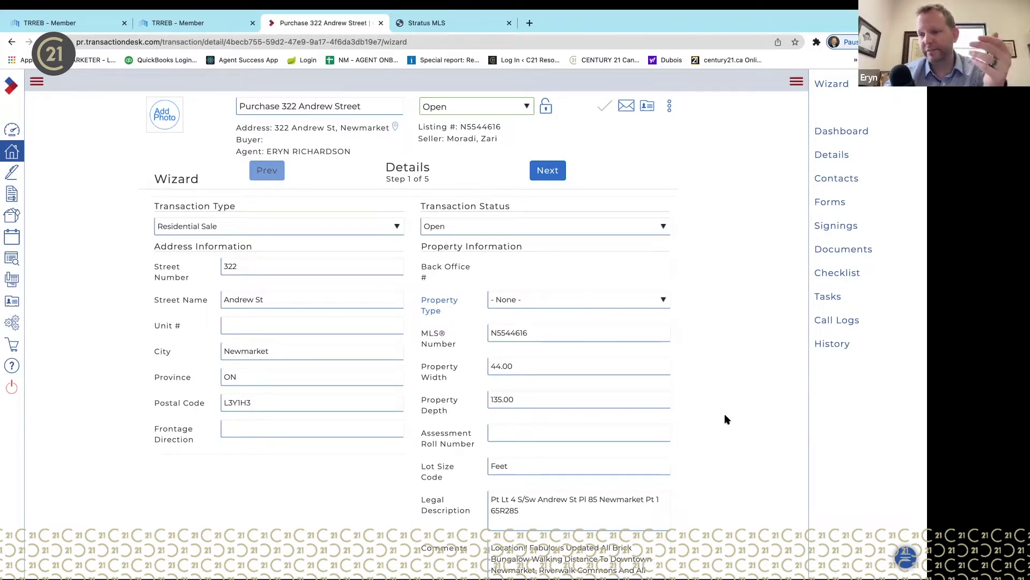
scroll(724, 418, down, 1)
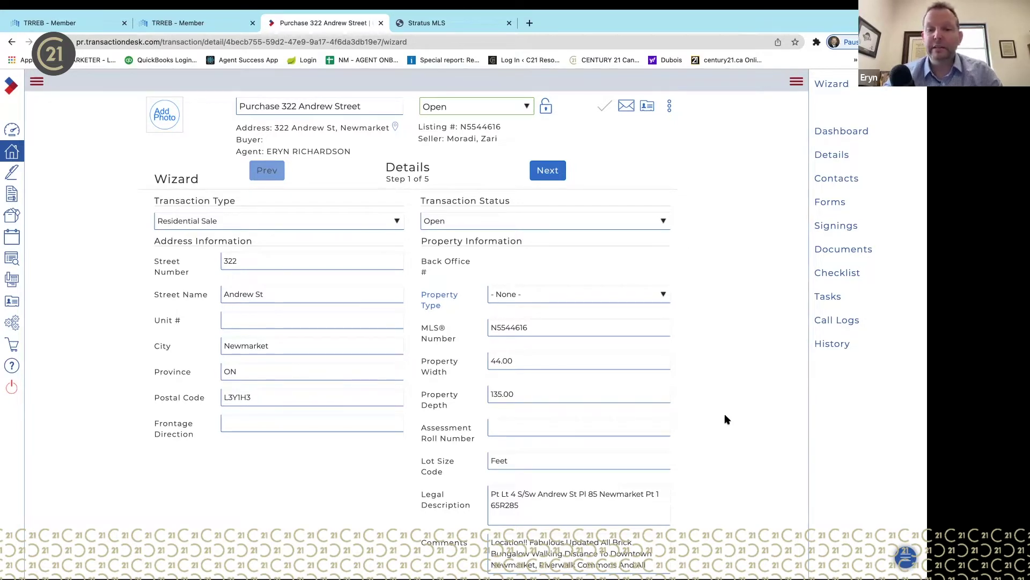
click(580, 294)
click(555, 368)
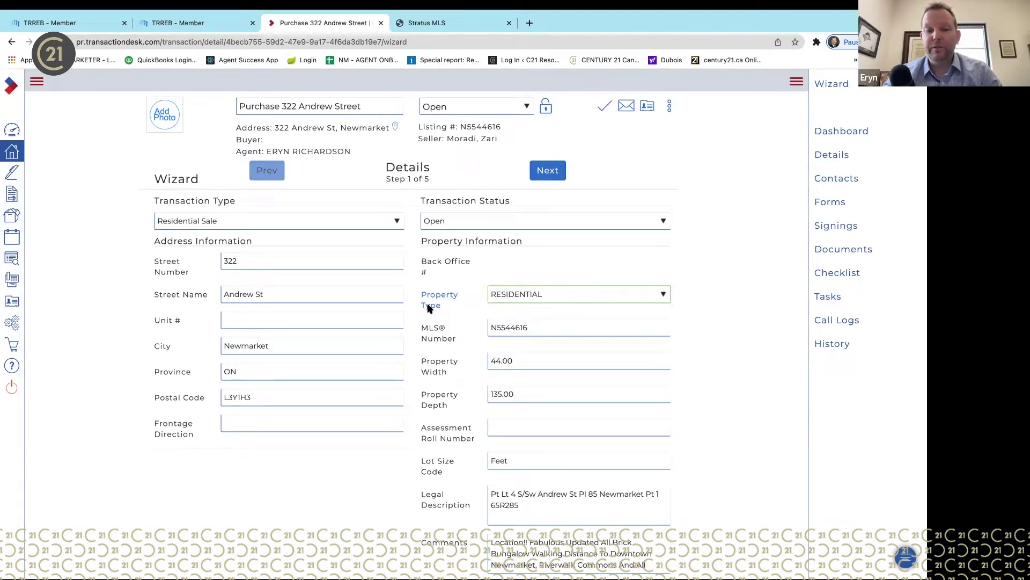
scroll(714, 424, down, 3)
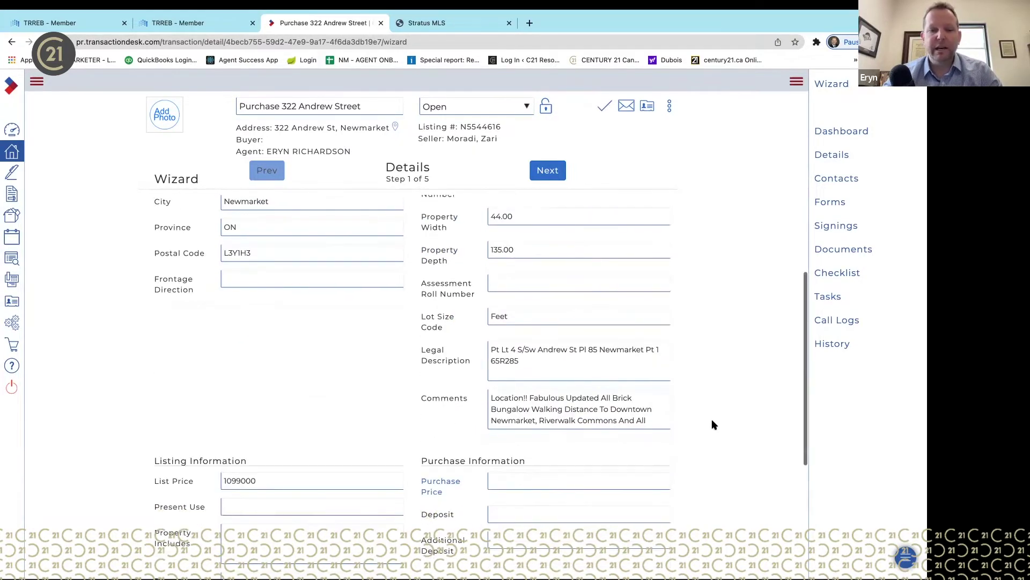
scroll(711, 424, up, 3)
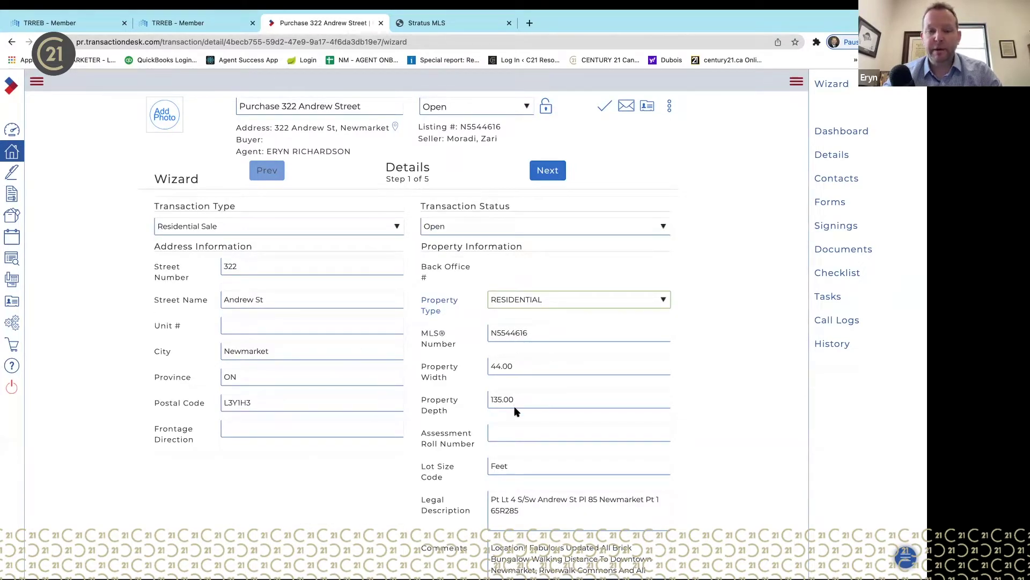
scroll(514, 408, down, 2)
scroll(514, 411, down, 2)
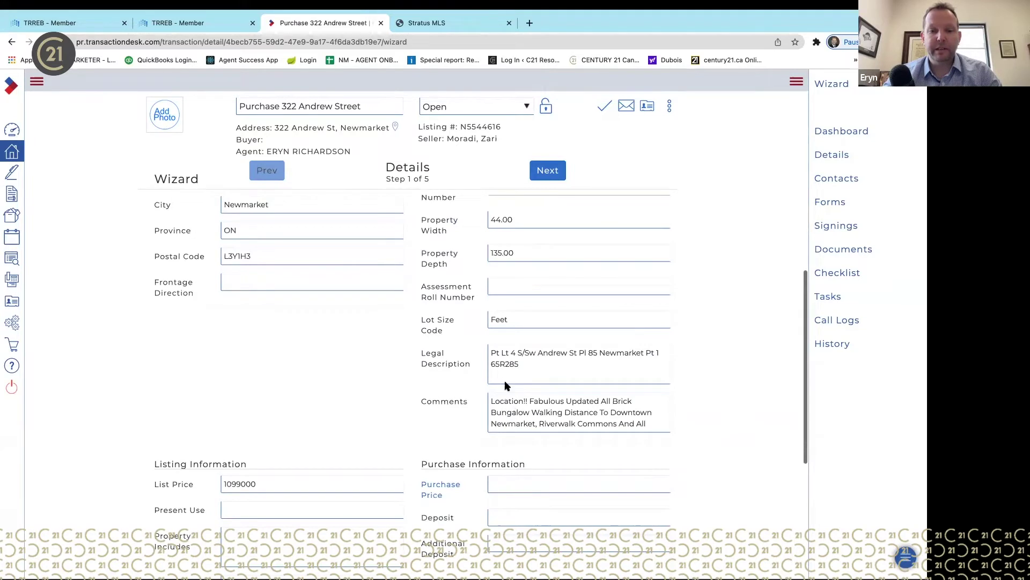
scroll(532, 421, down, 2)
scroll(532, 421, up, 3)
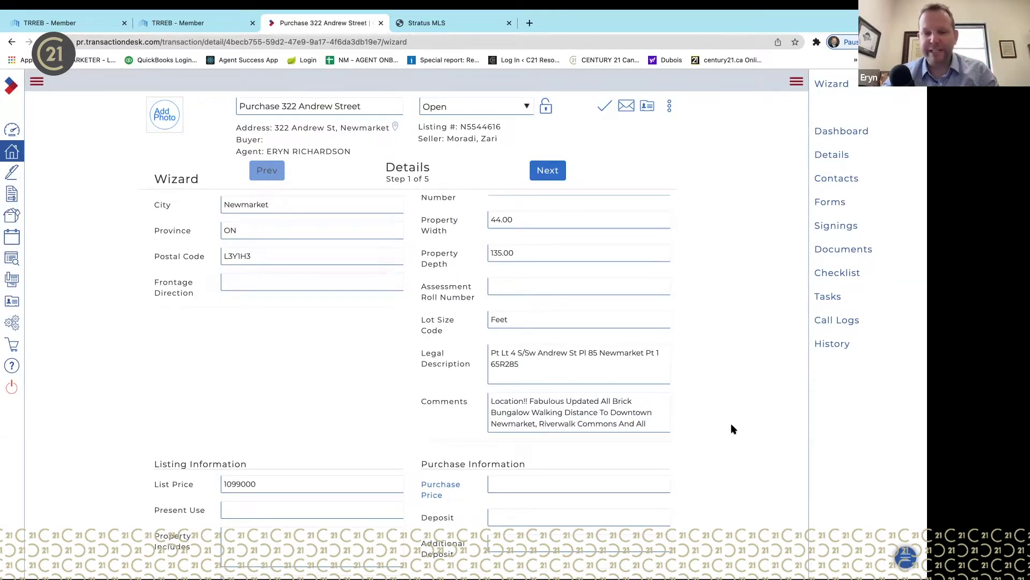
scroll(731, 426, down, 2)
scroll(631, 337, down, 4)
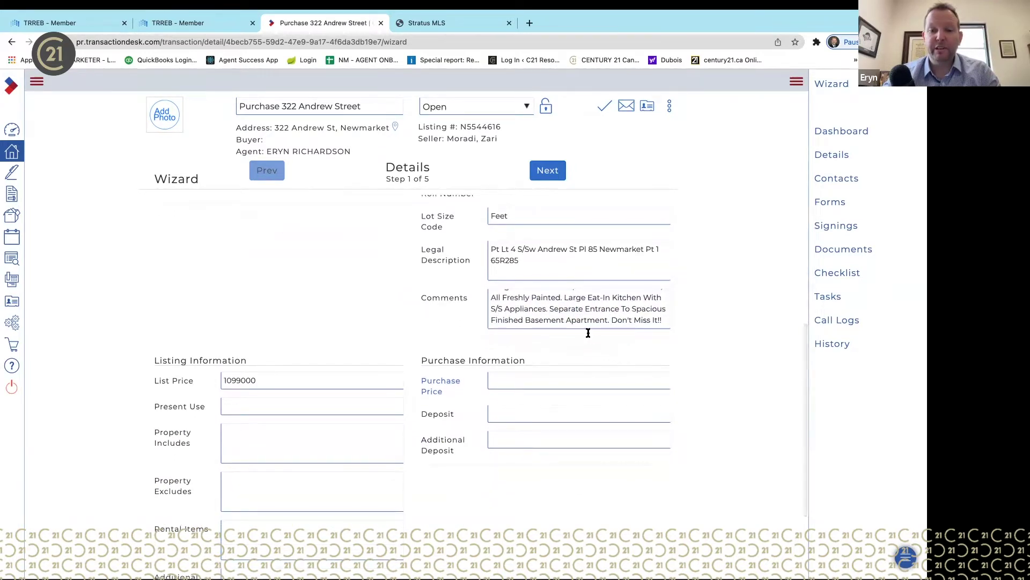
scroll(556, 311, up, 1)
scroll(556, 311, down, 1)
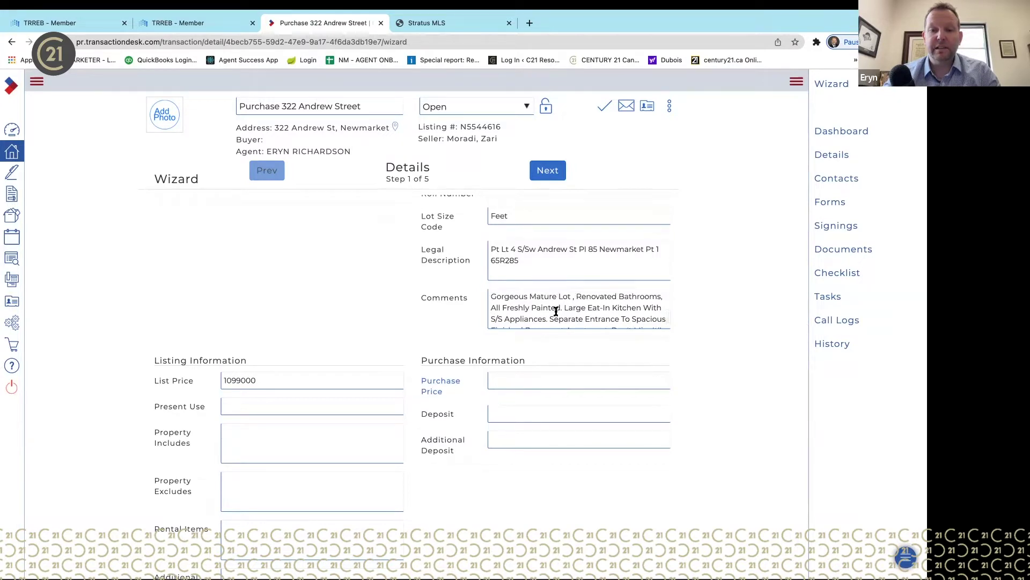
scroll(556, 311, down, 1)
scroll(556, 312, down, 1)
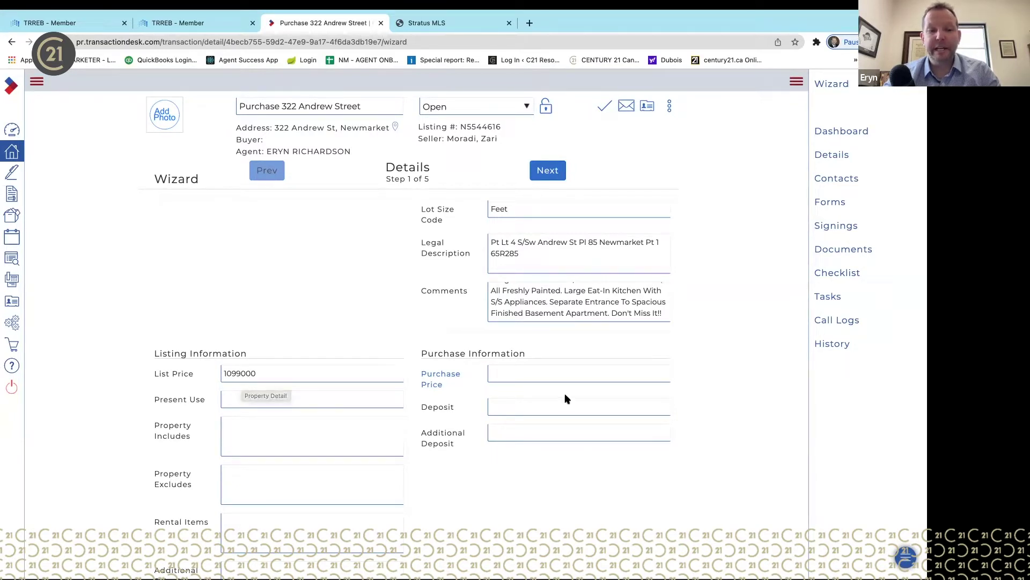
- Enter Purchase Price 990000, Deposit 30000 and Present Use 'residential'
click(579, 376)
text(990)
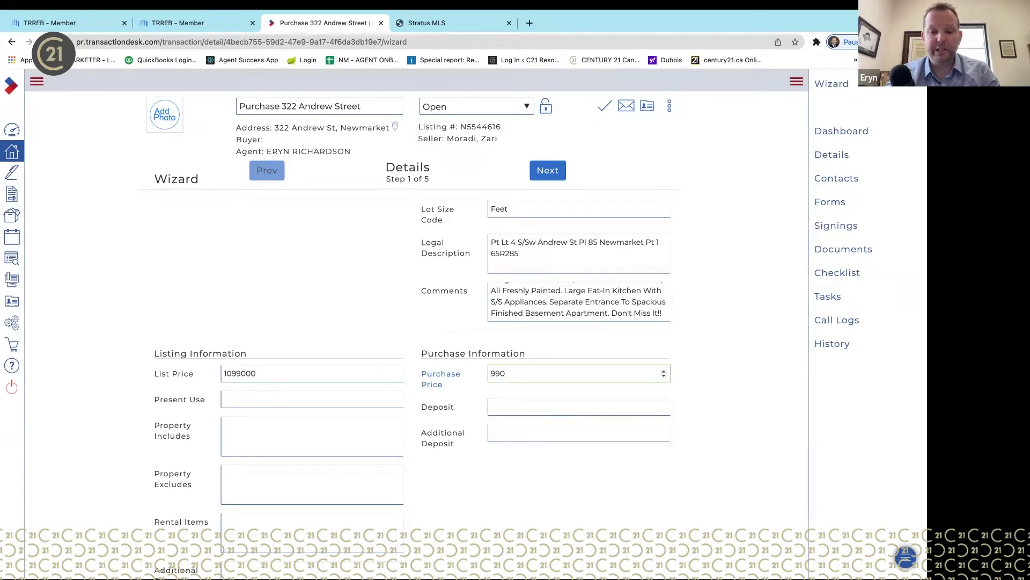
text(000)
key(Tab)
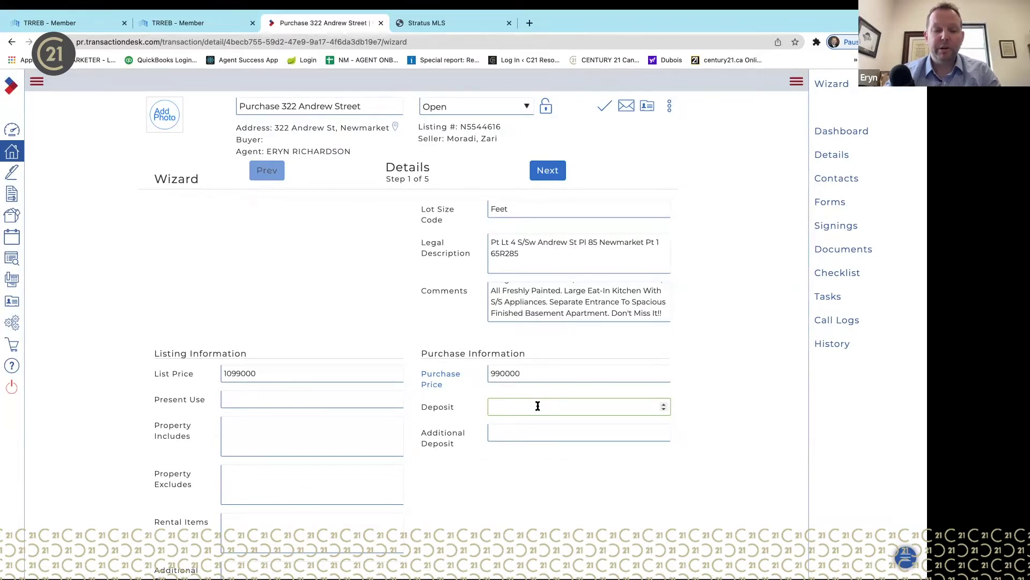
text(30000)
key(Tab)
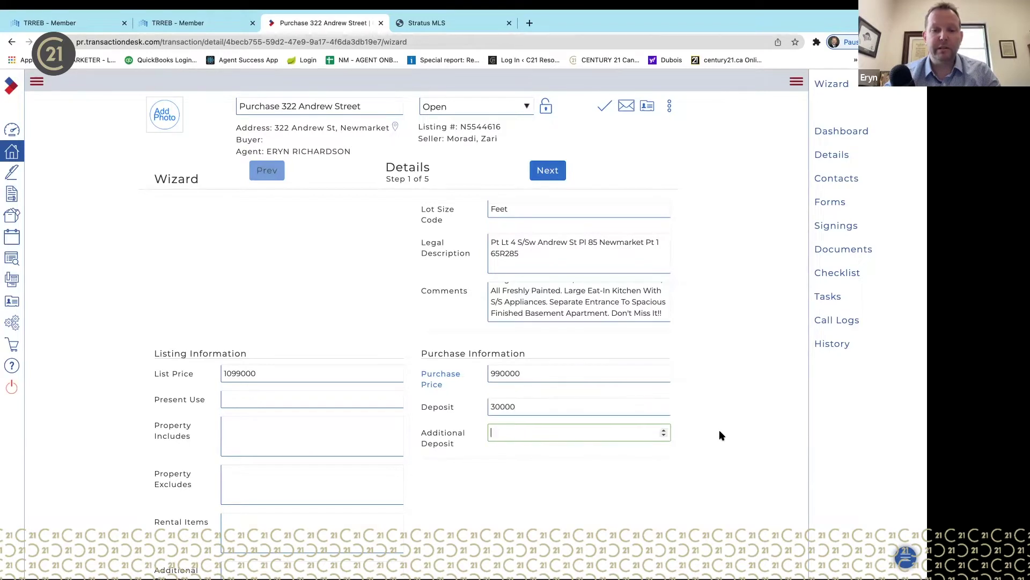
scroll(721, 434, down, 2)
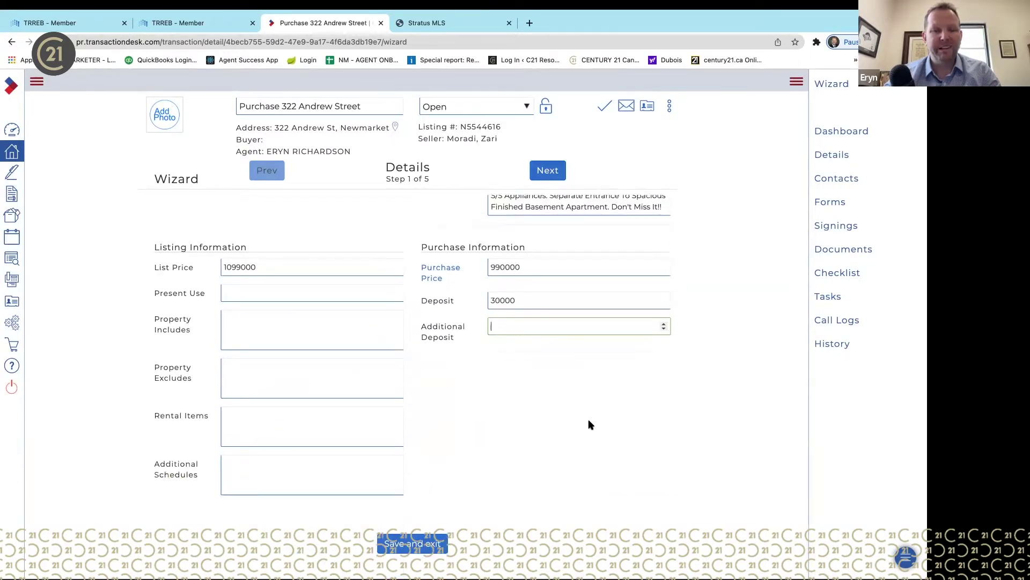
click(256, 293)
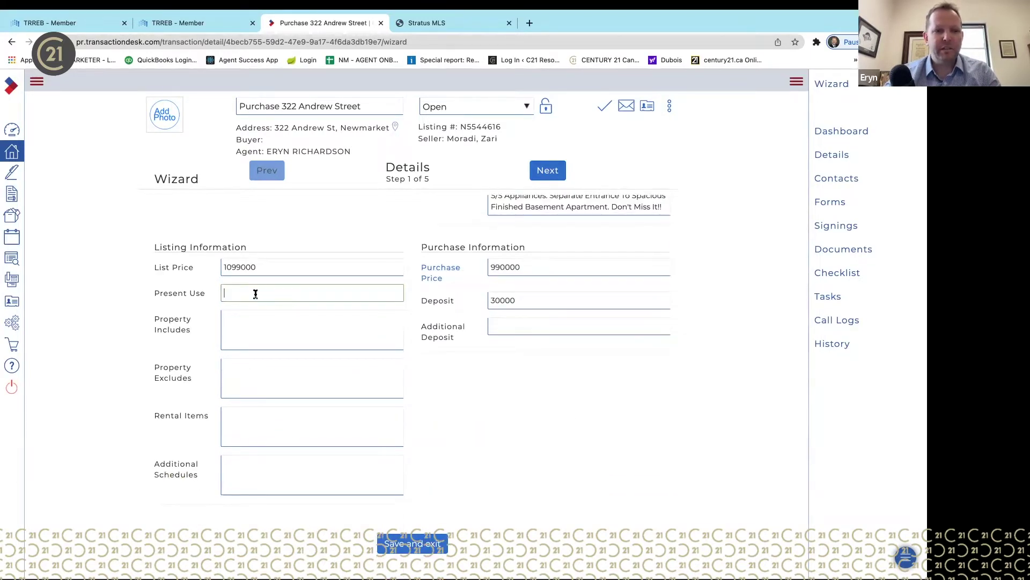
text(residential)
- Add 'Hot Water Tank' as a rental item and 'B' as an additional schedule
click(372, 344)
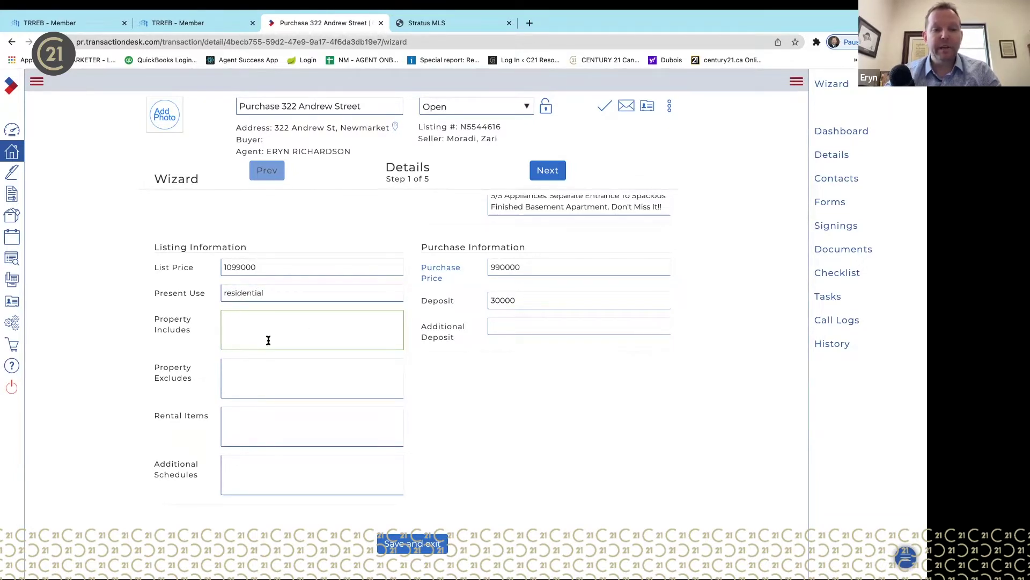
click(282, 377)
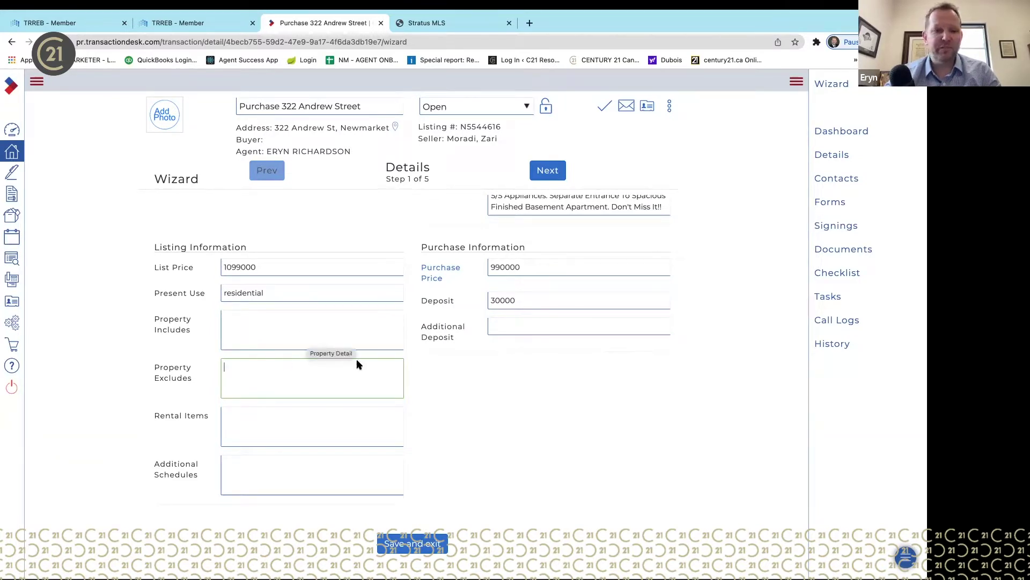
scroll(469, 424, down, 1)
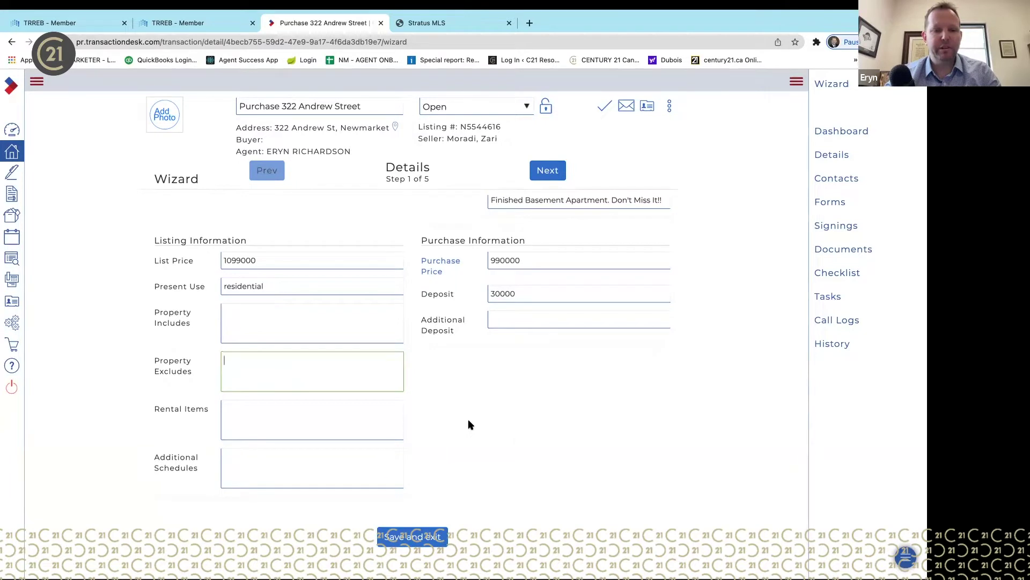
click(290, 321)
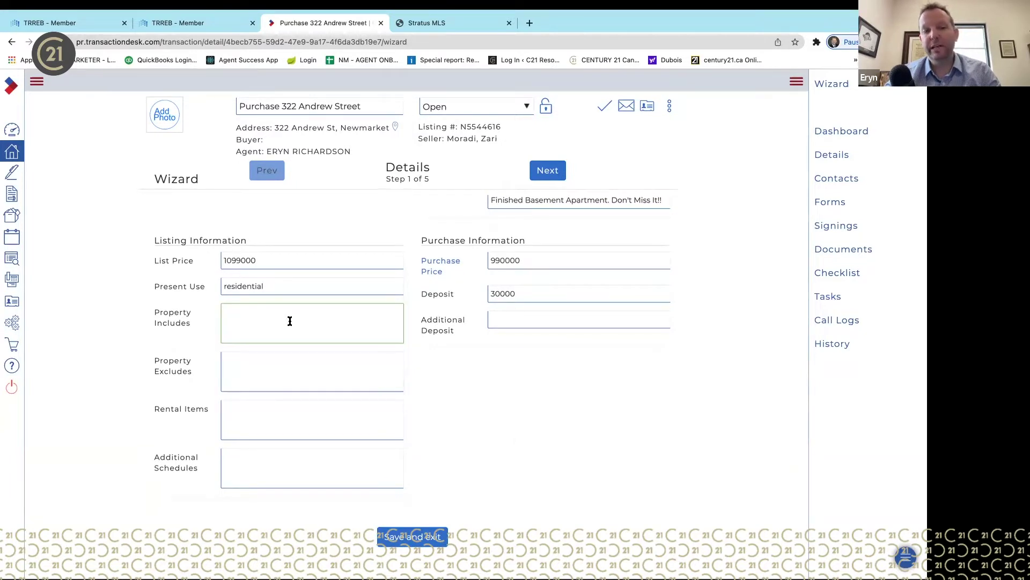
click(302, 366)
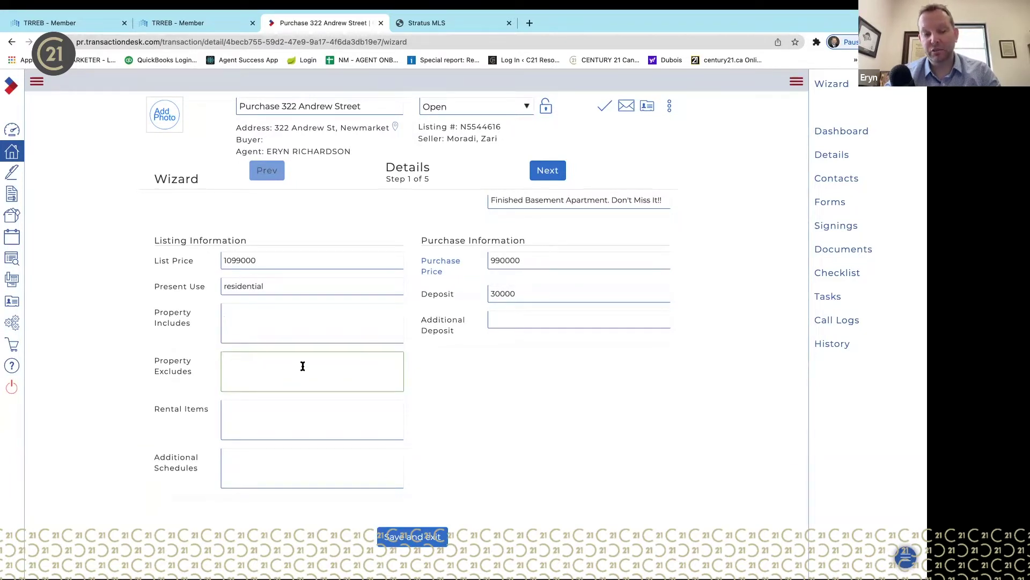
click(303, 417)
text(Ho)
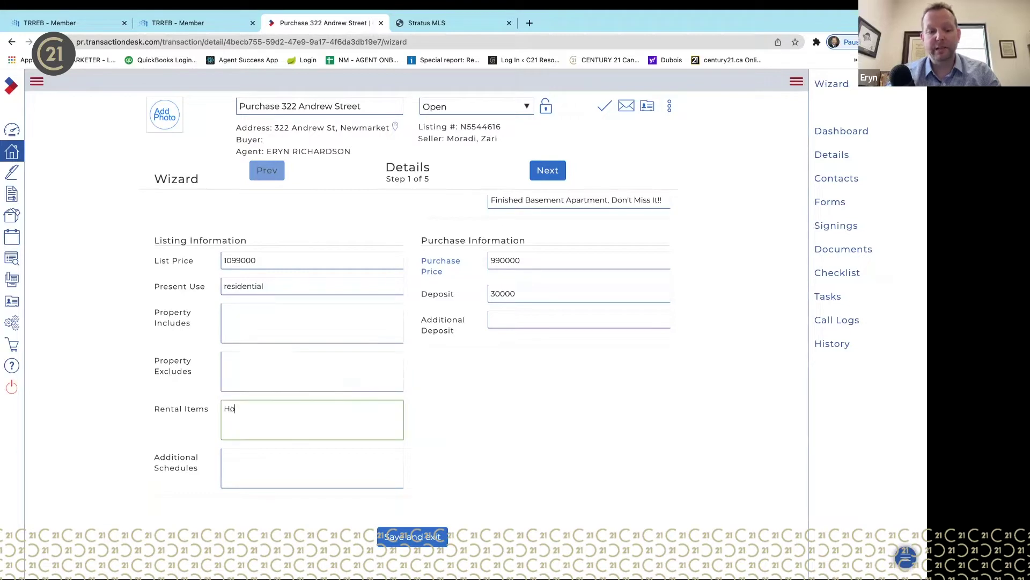
text(t Water )
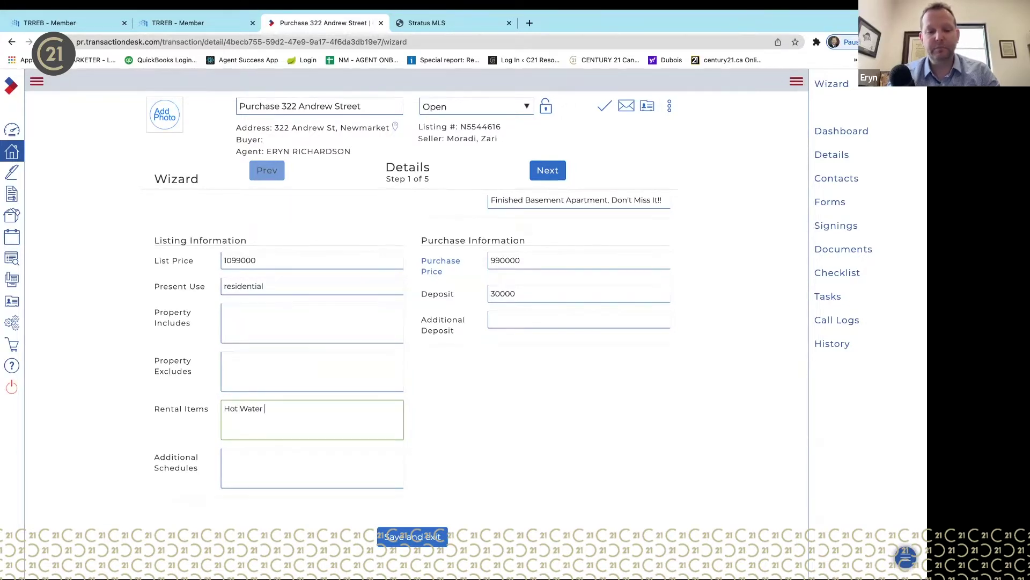
text(Tank)
click(352, 464)
text(B)
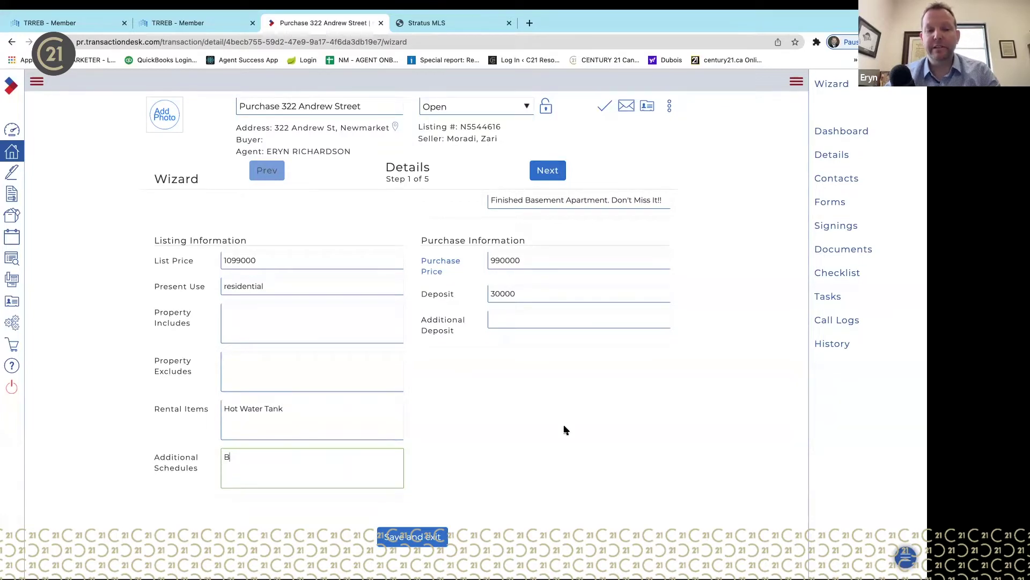
click(503, 320)
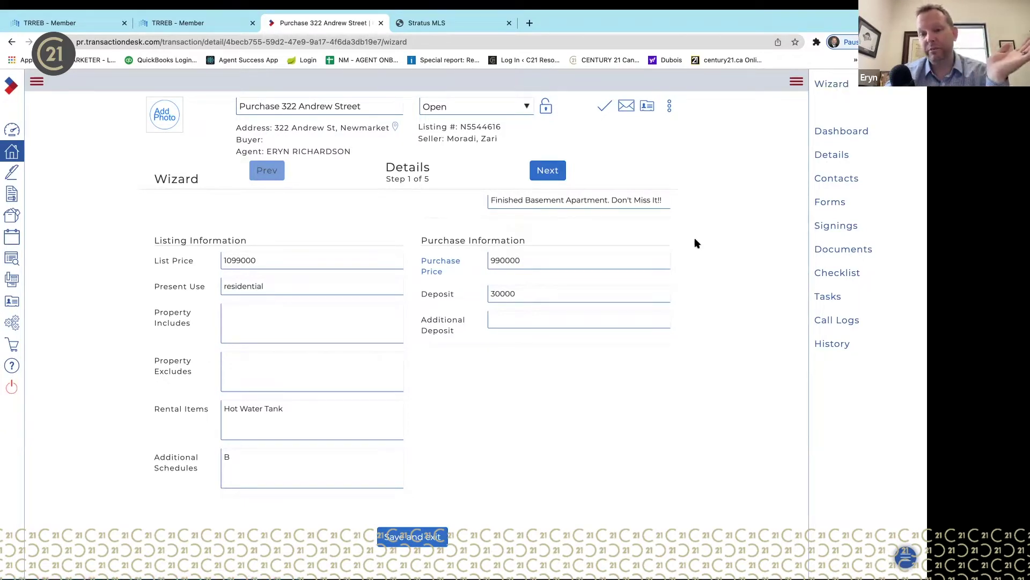
- On the Transaction Dates step, set Offer Date to March 22, 2022 and Closing Date to May 18, 2022
click(557, 171)
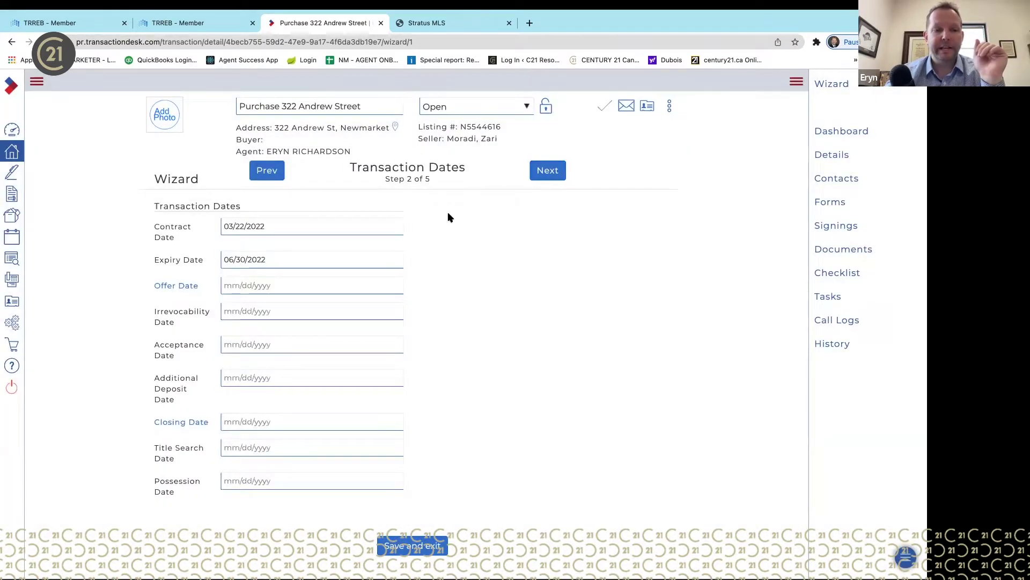
click(280, 284)
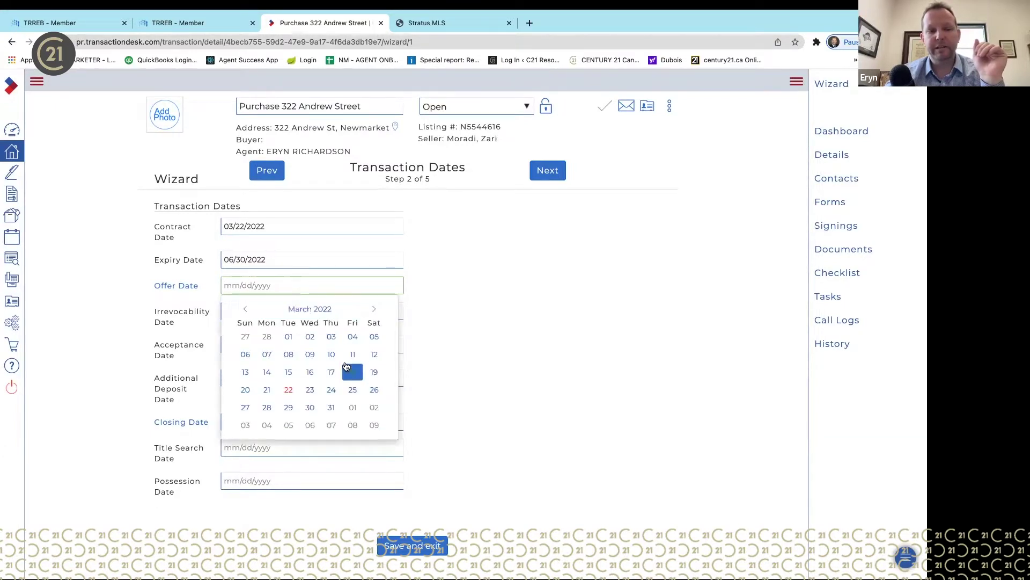
click(287, 392)
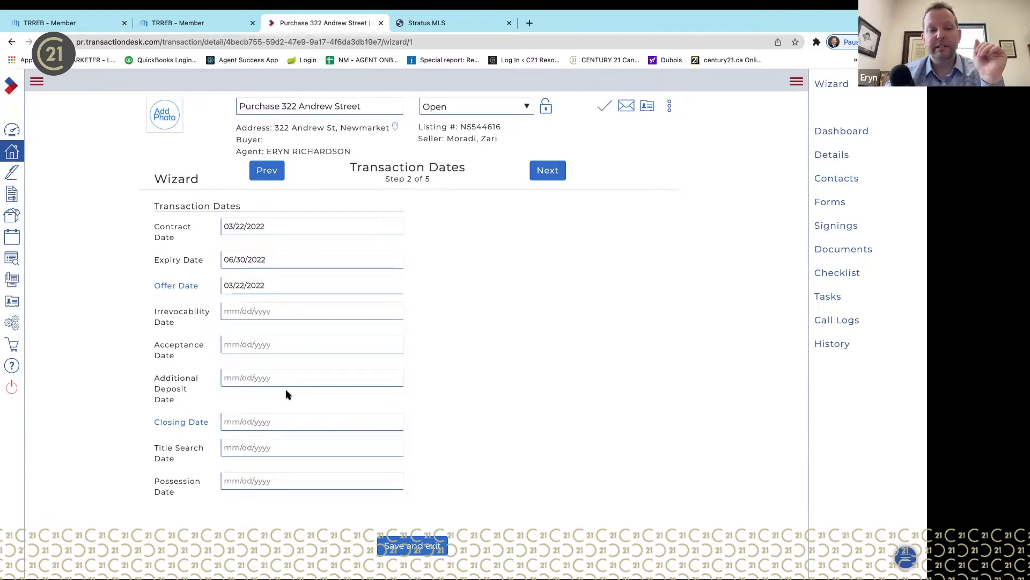
click(392, 422)
click(374, 446)
click(374, 446)
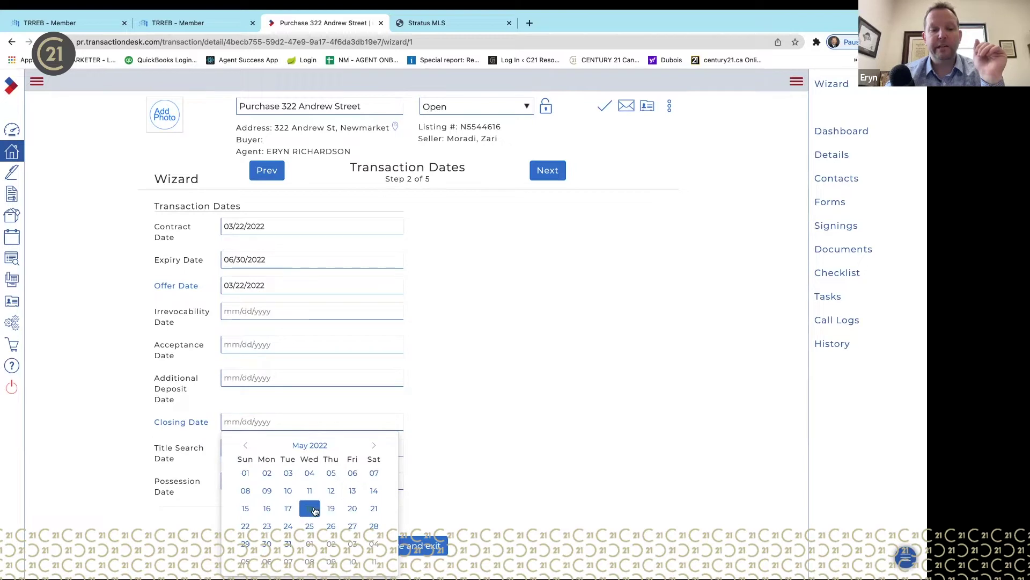
click(310, 508)
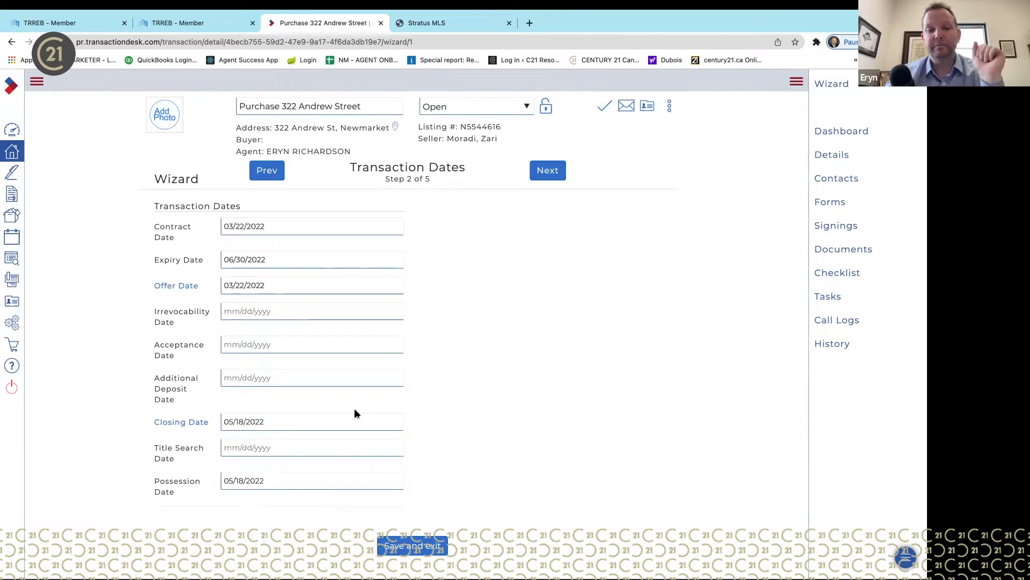
- Go to the Contacts step, review the imported contacts, and show the + Add options
click(549, 171)
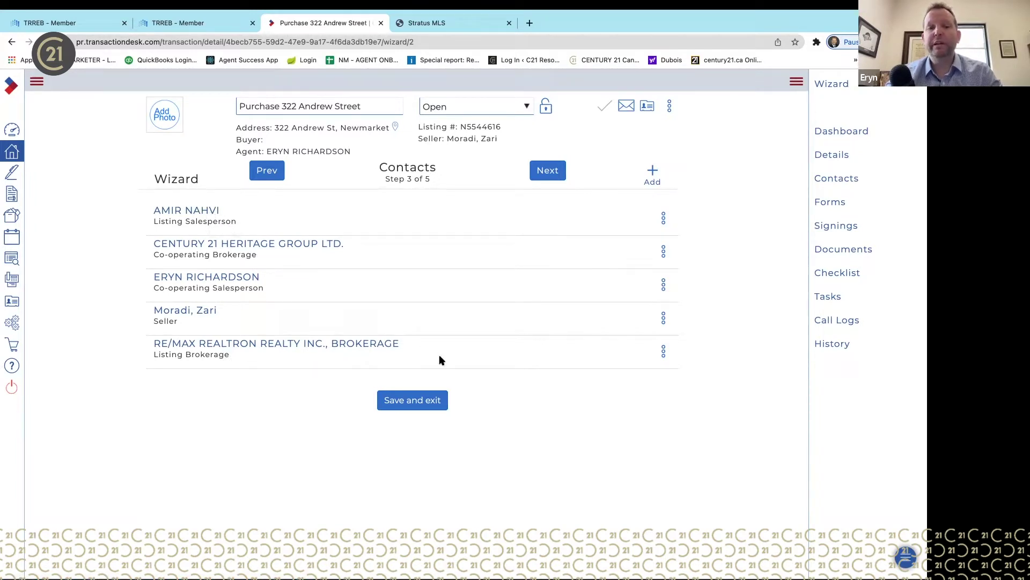
click(663, 217)
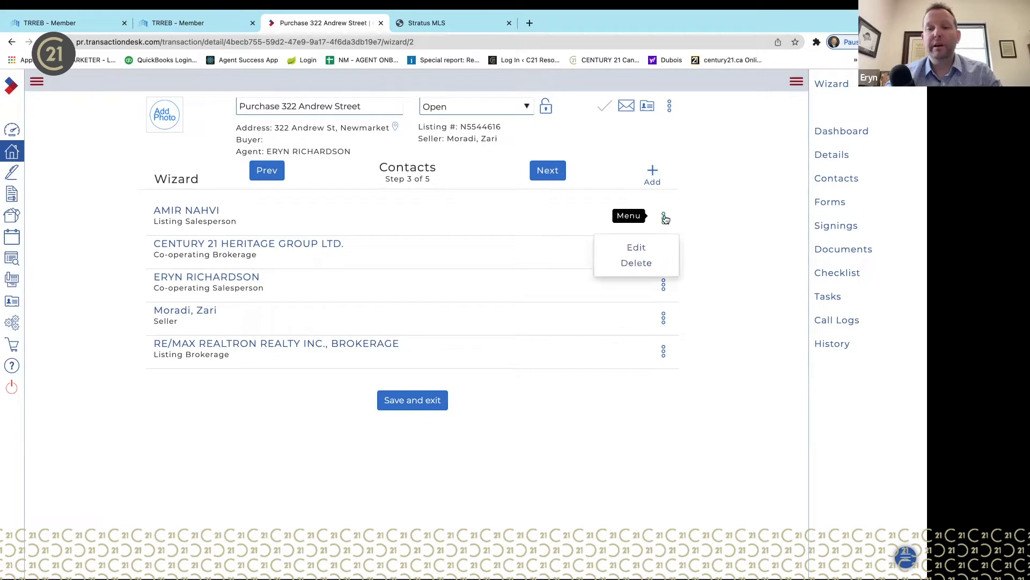
click(732, 203)
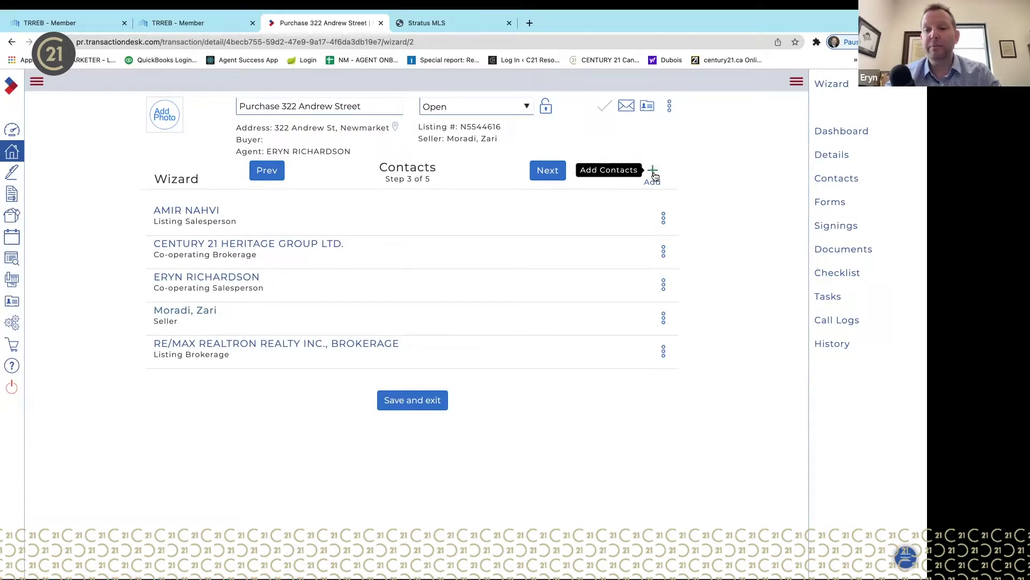
click(653, 173)
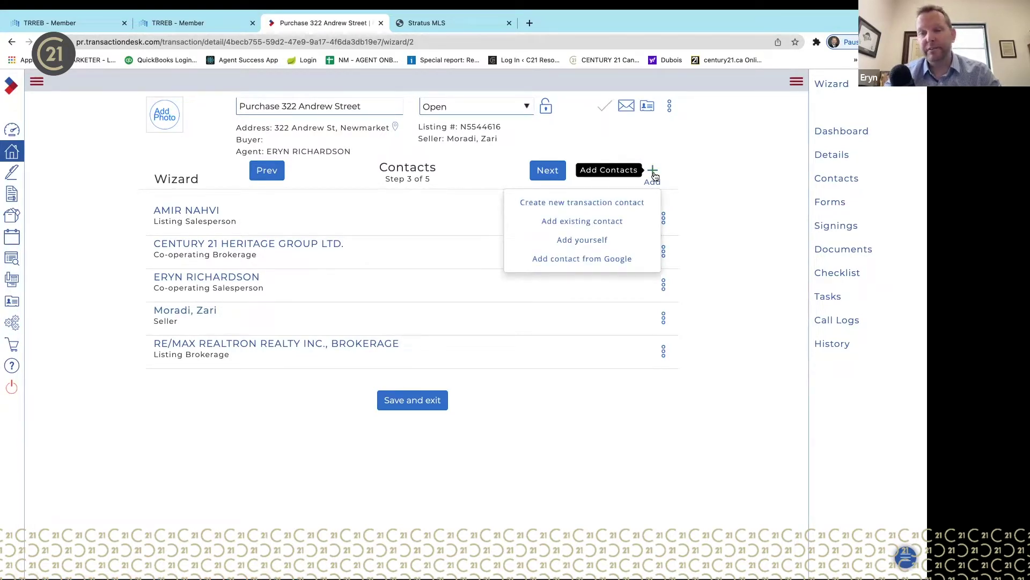
- Create a new transaction contact with the first buyer's first and last name, typed as Buyer
click(613, 207)
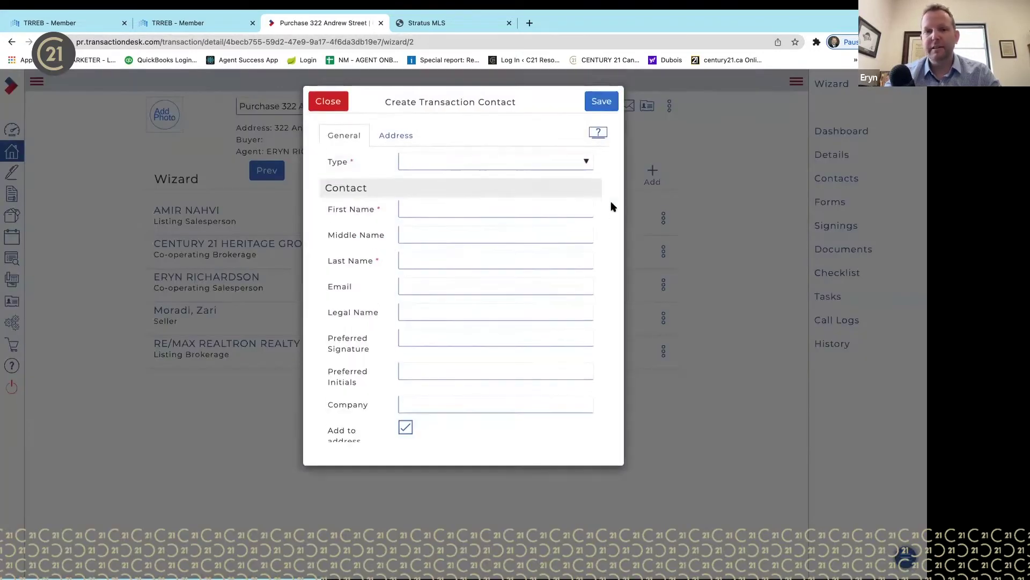
click(474, 207)
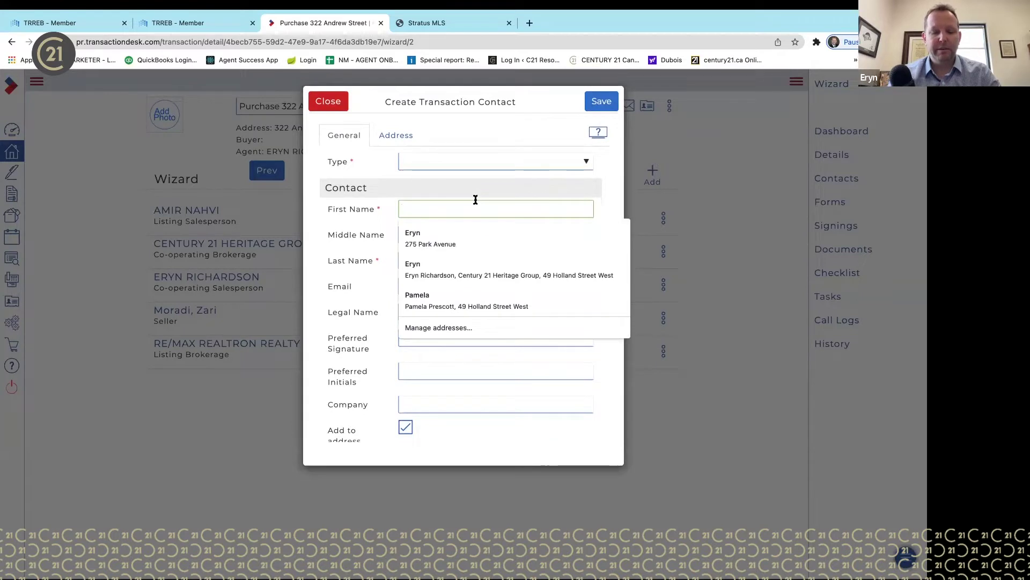
key(Tab)
key(Tab)
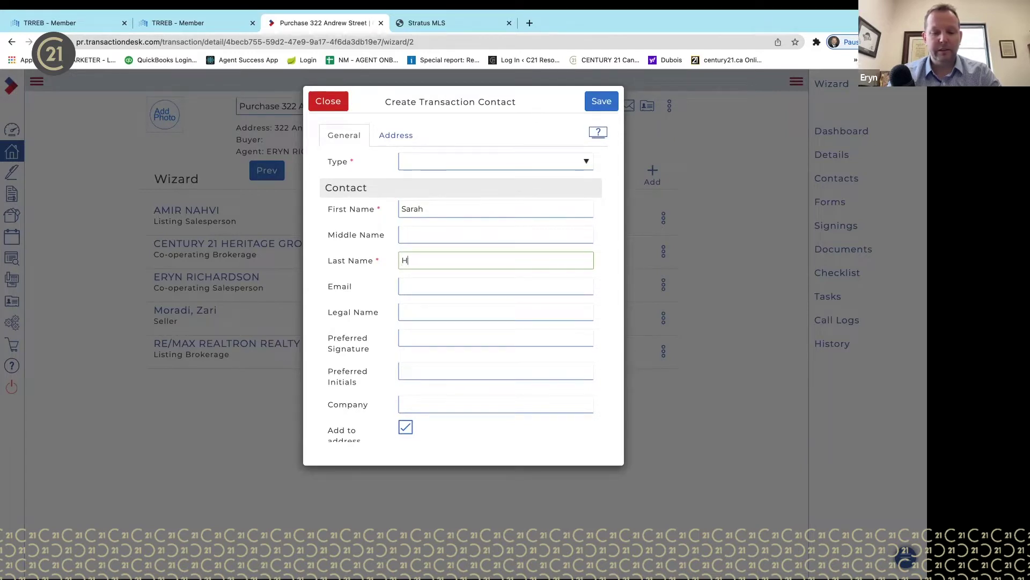
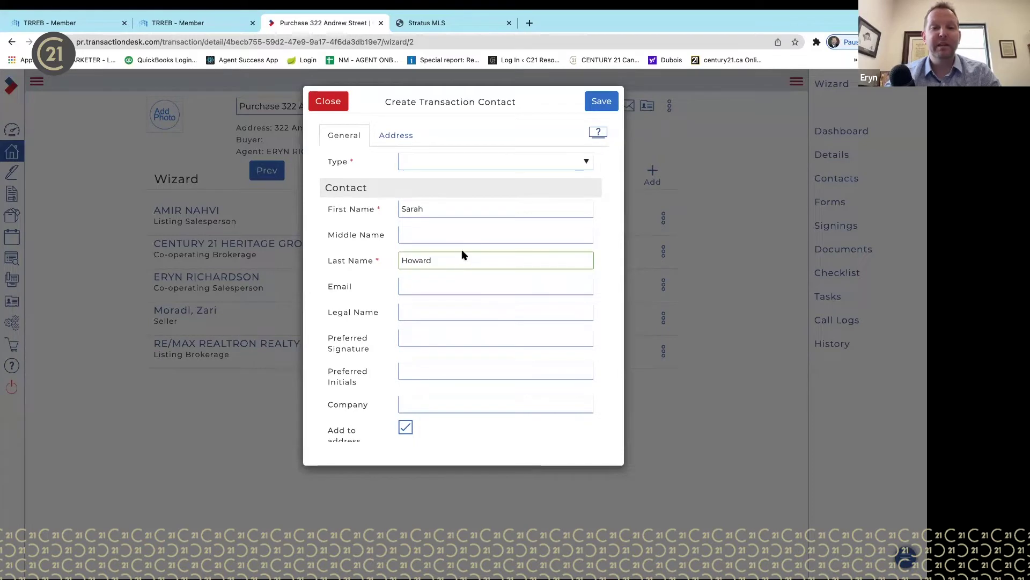
click(493, 165)
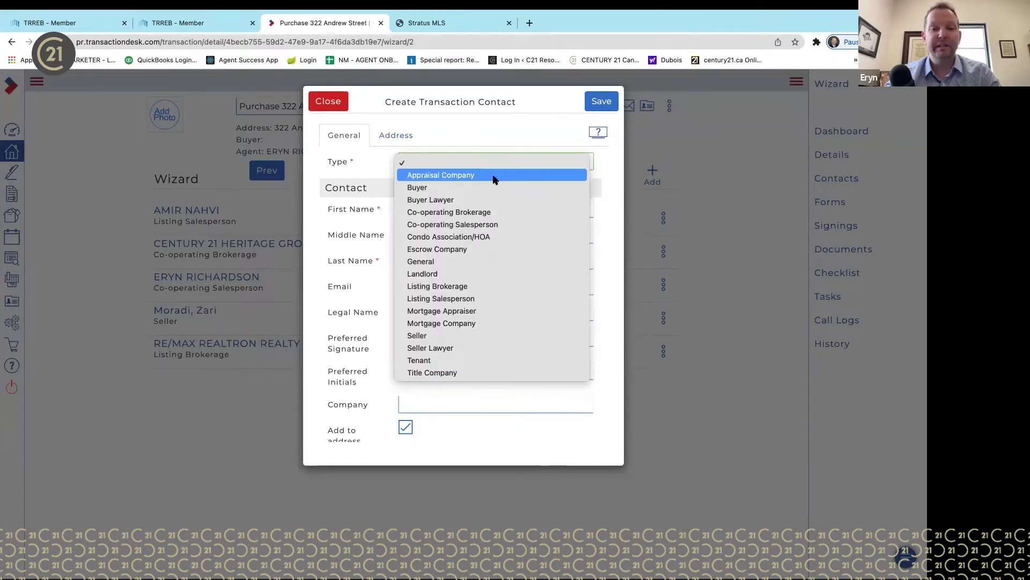
click(494, 188)
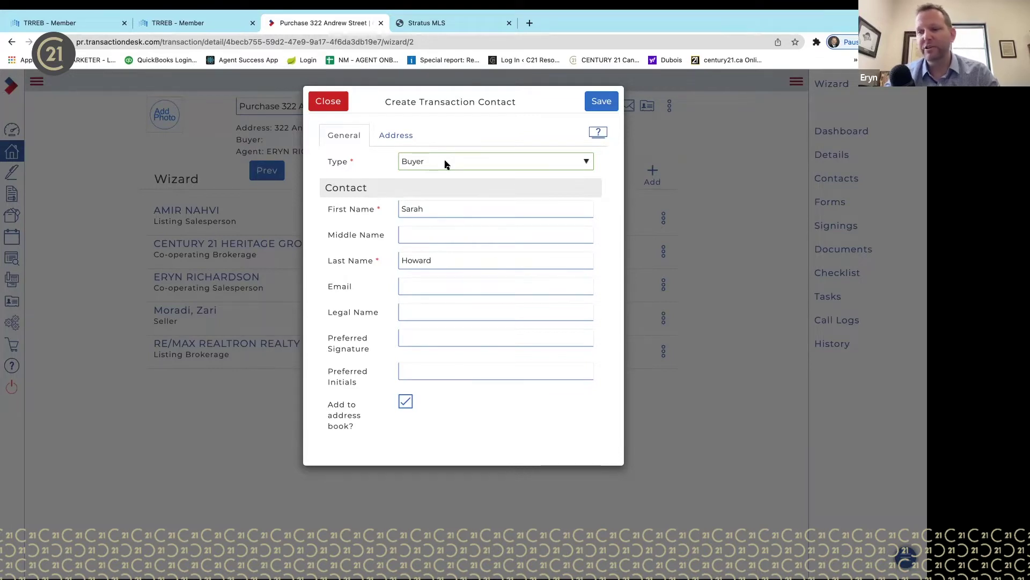
click(446, 164)
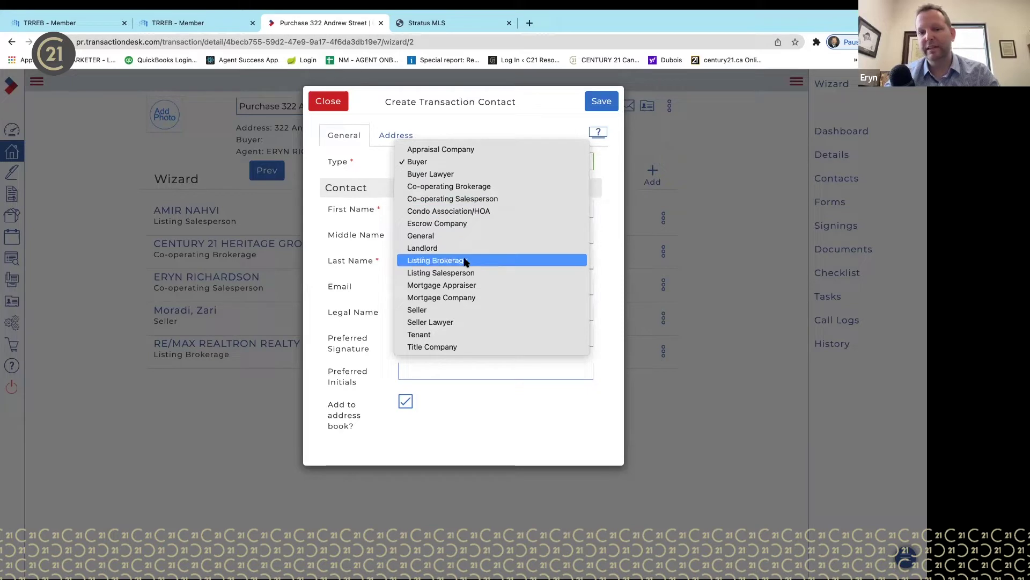
click(541, 126)
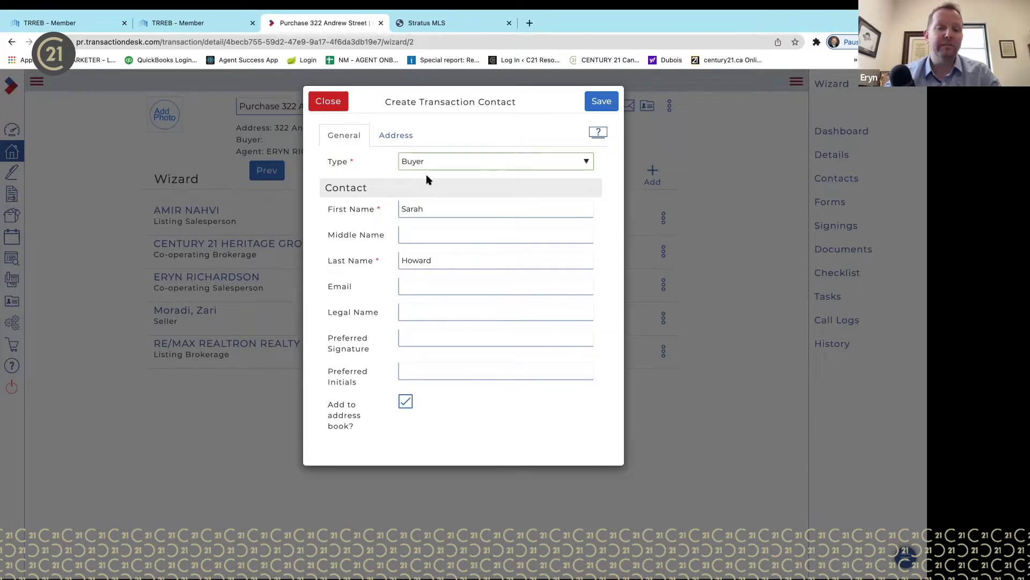
- Enter the buyer's e-mail address and save the contact
click(422, 287)
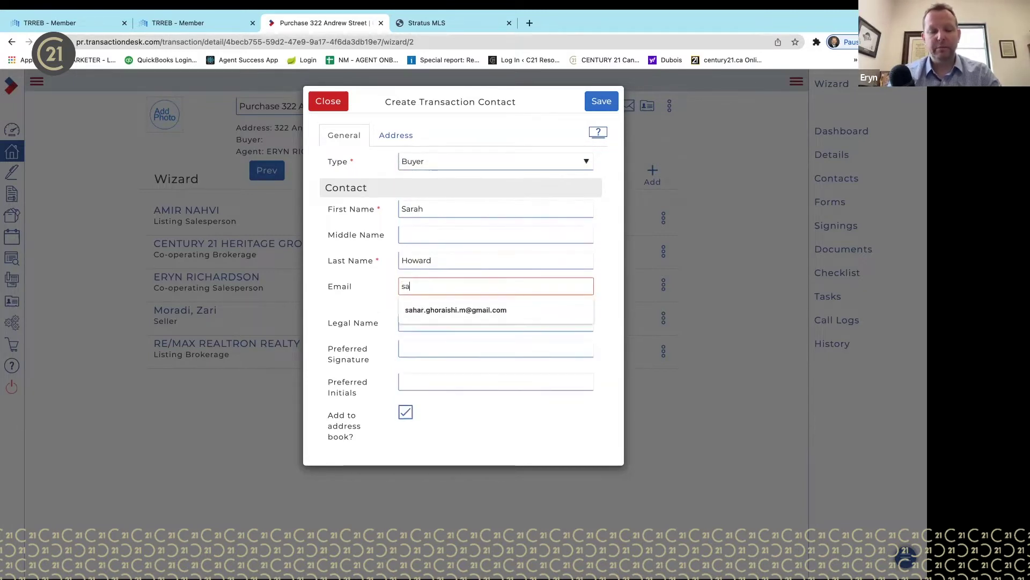
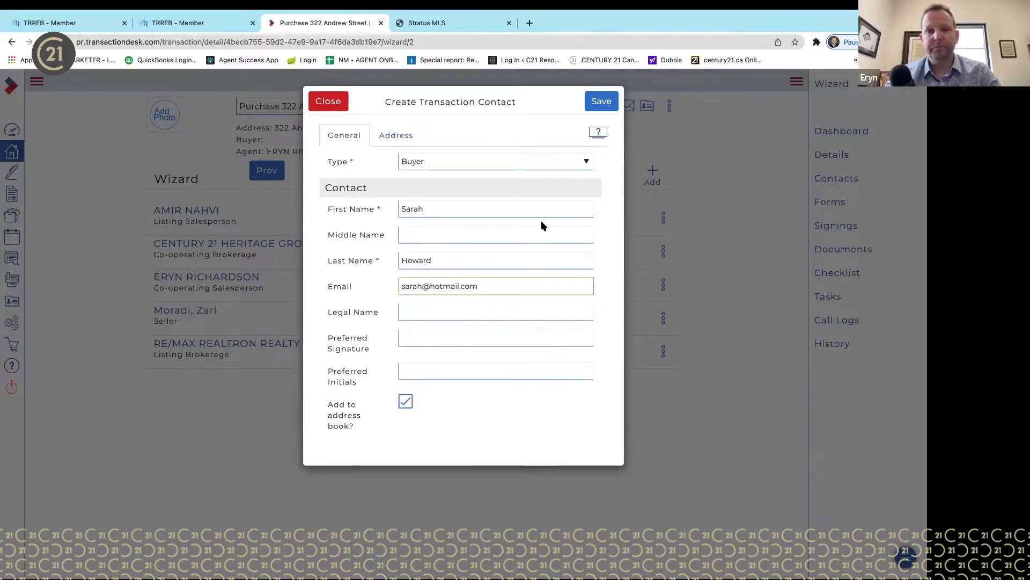
click(605, 102)
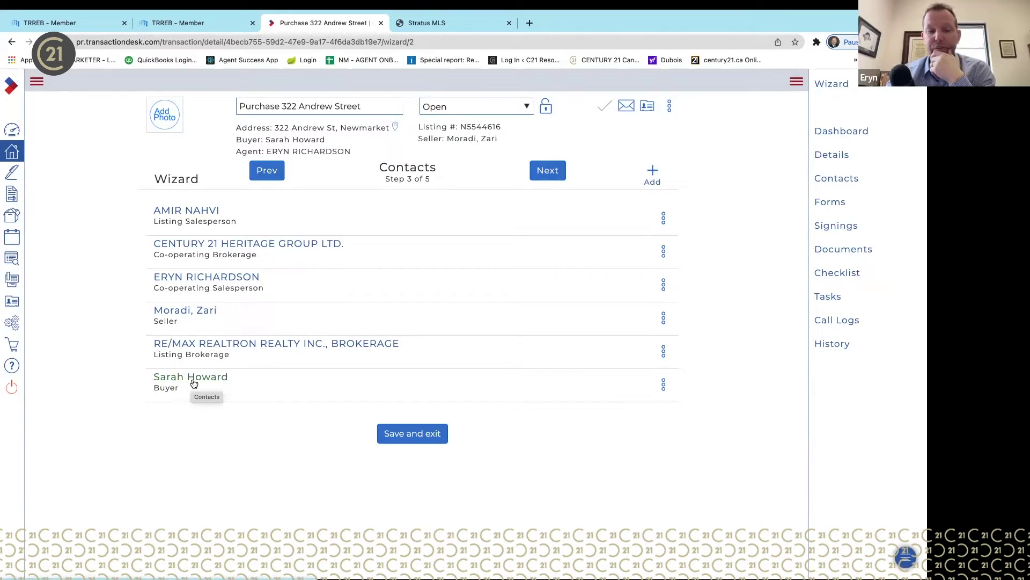
- Add the second buyer as a new Buyer contact with first name, last name and e-mail
click(655, 171)
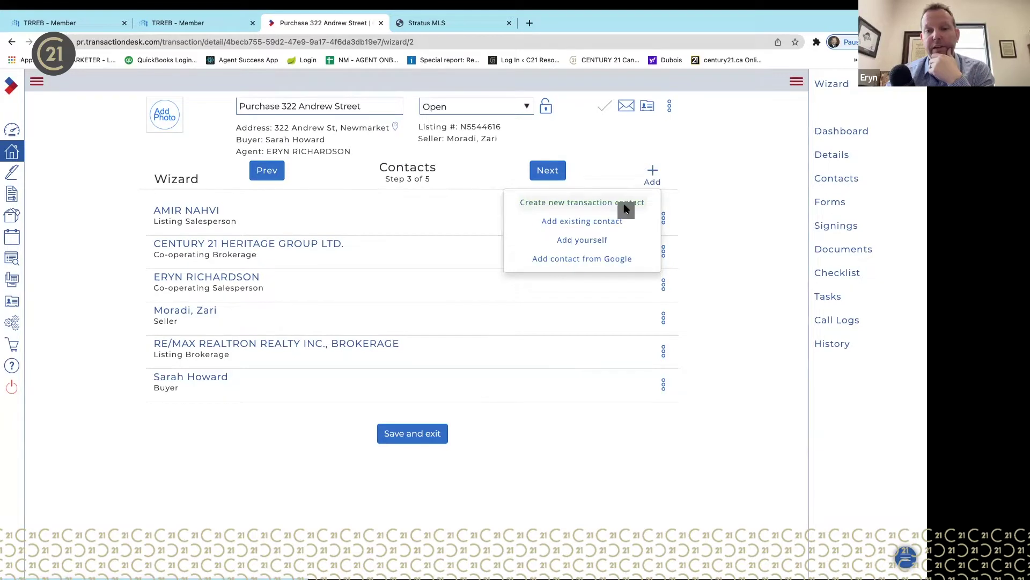
click(624, 203)
click(437, 162)
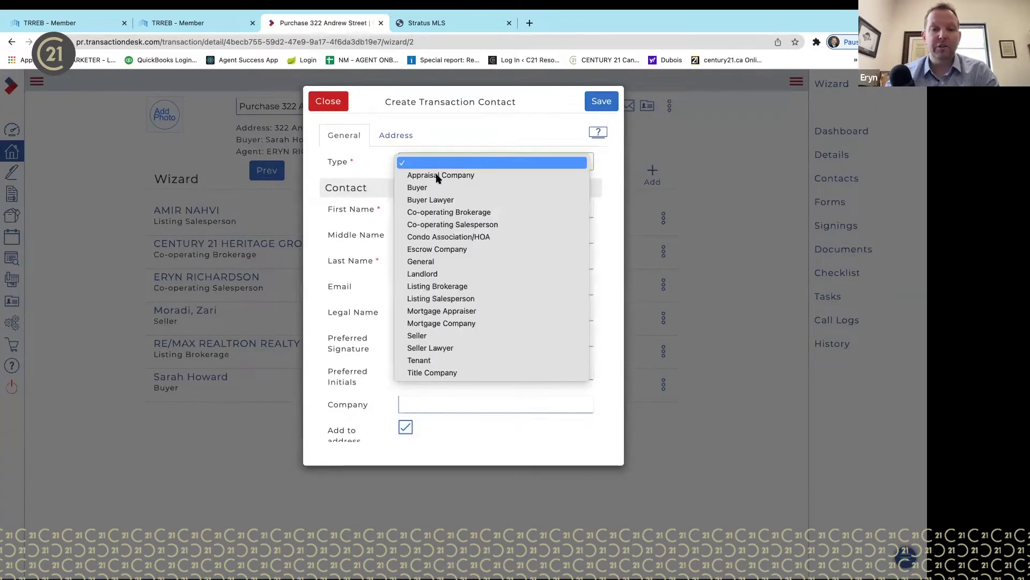
click(437, 187)
click(421, 209)
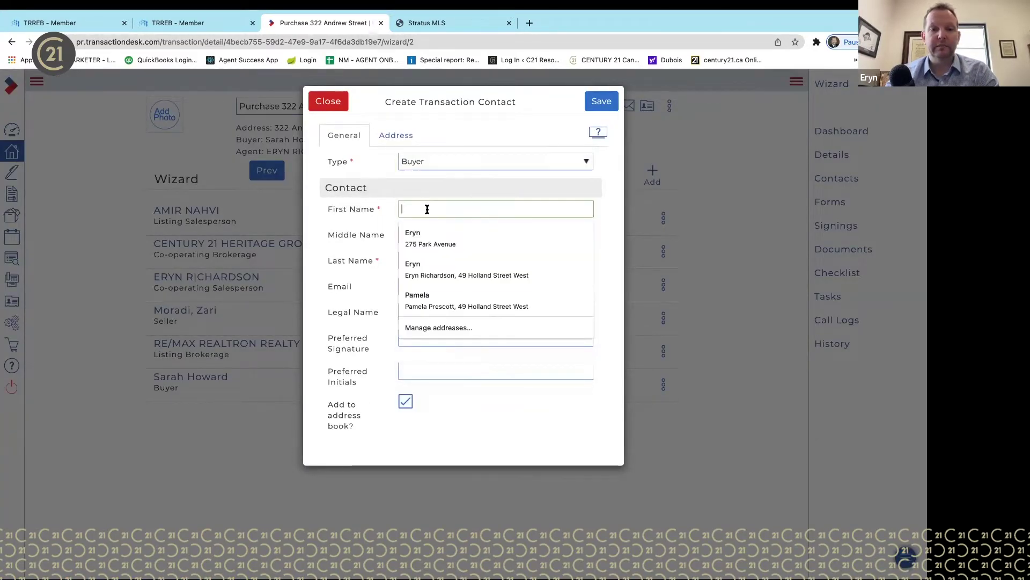
key(Tab)
key(Tab)
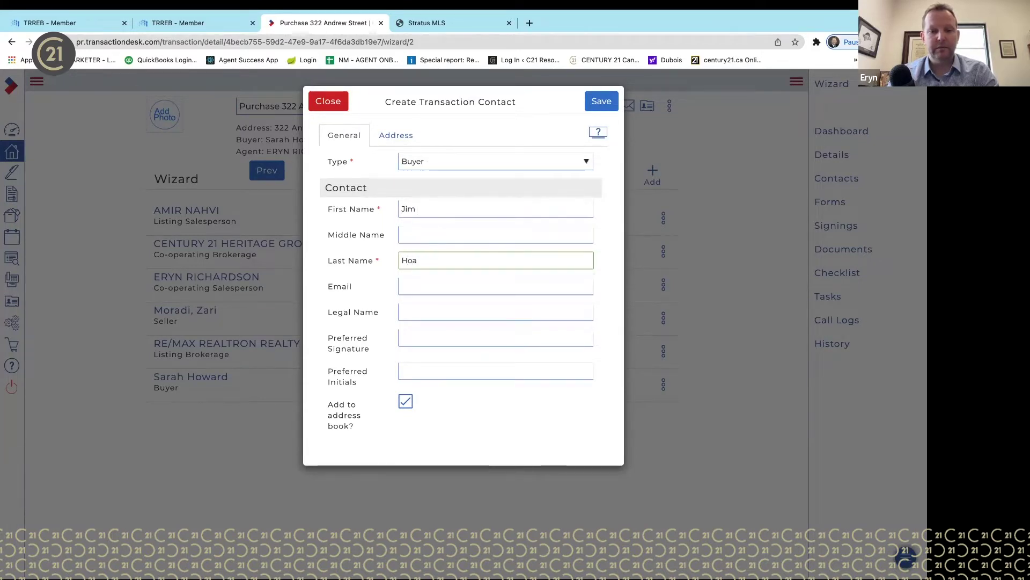
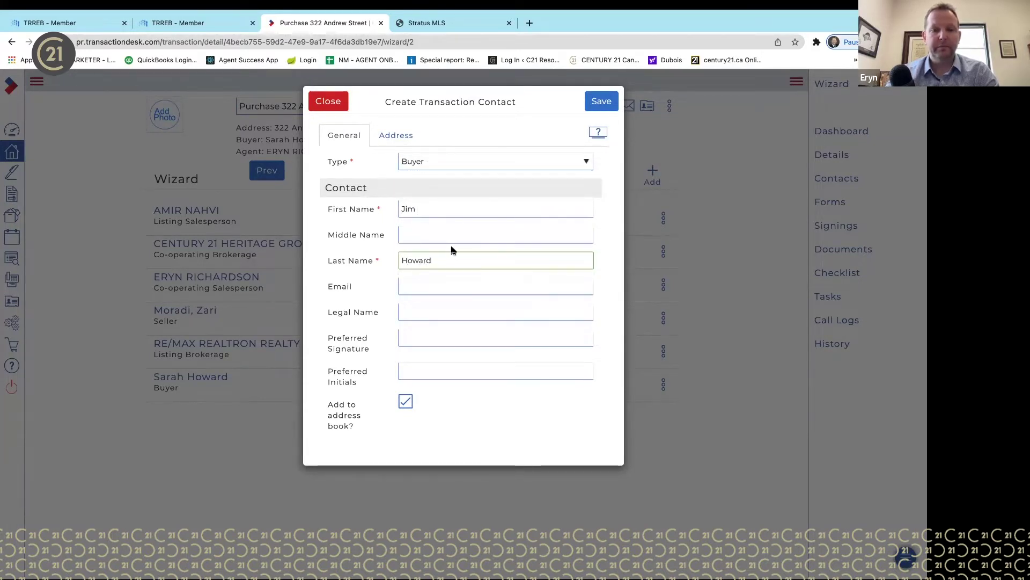
click(446, 287)
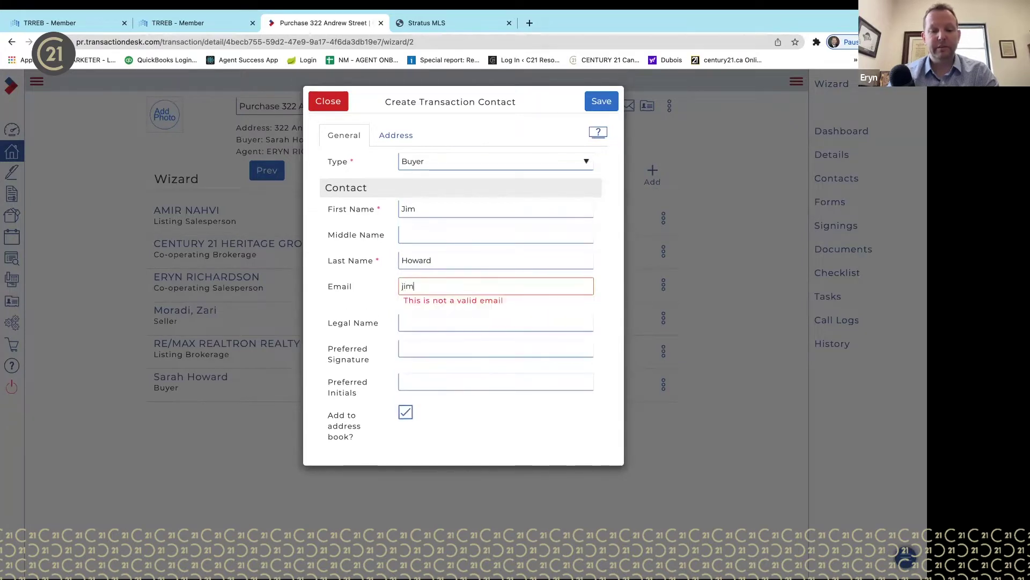
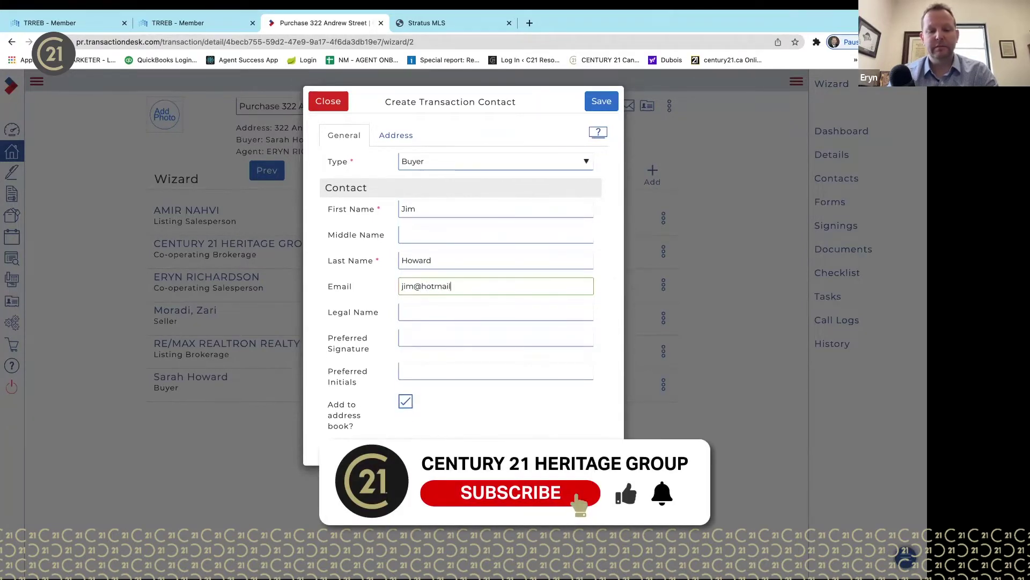
click(606, 105)
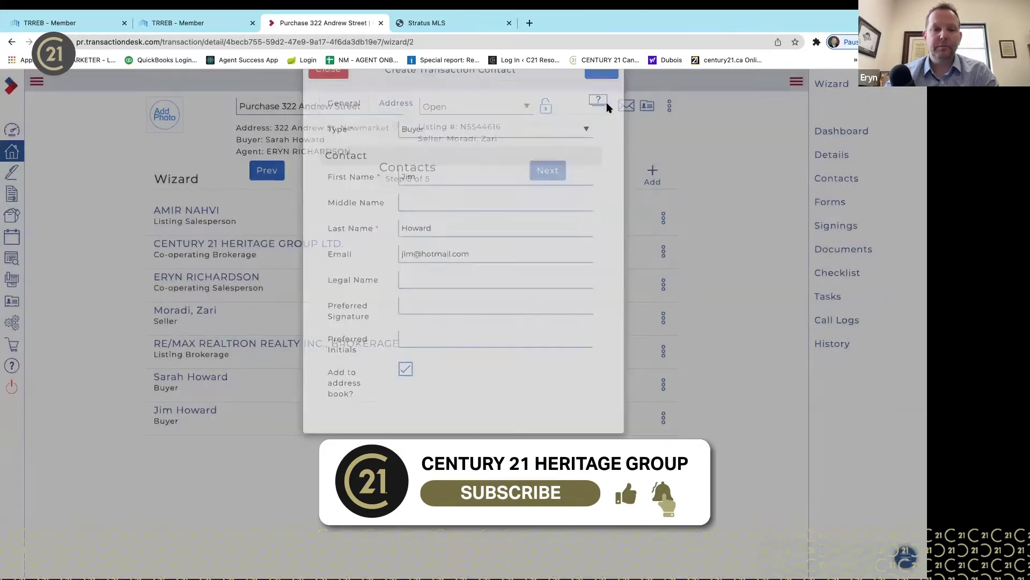
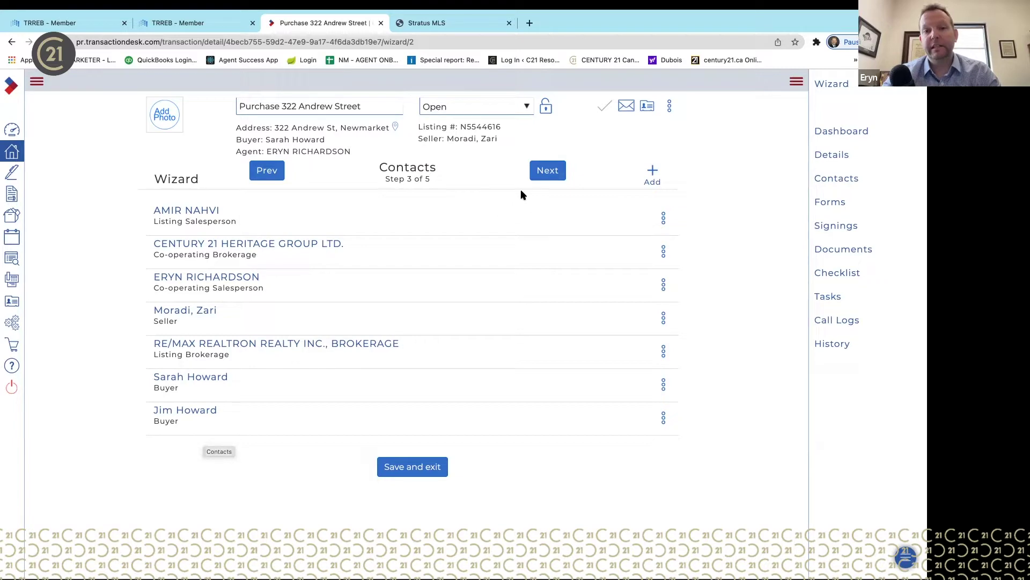
click(547, 172)
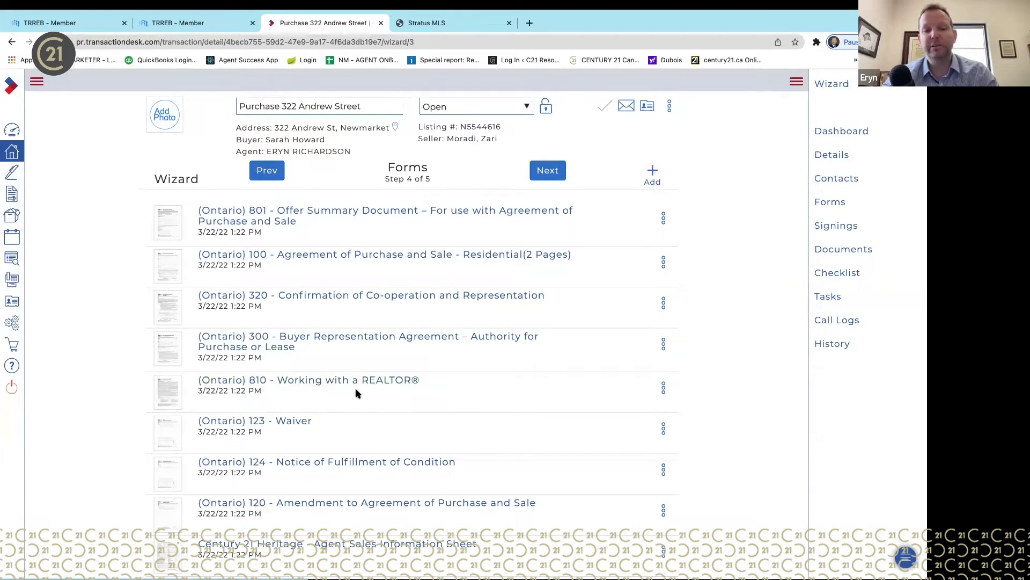
- Review the attached Ontario forms list, then open the form library to add more forms
scroll(362, 432, down, 5)
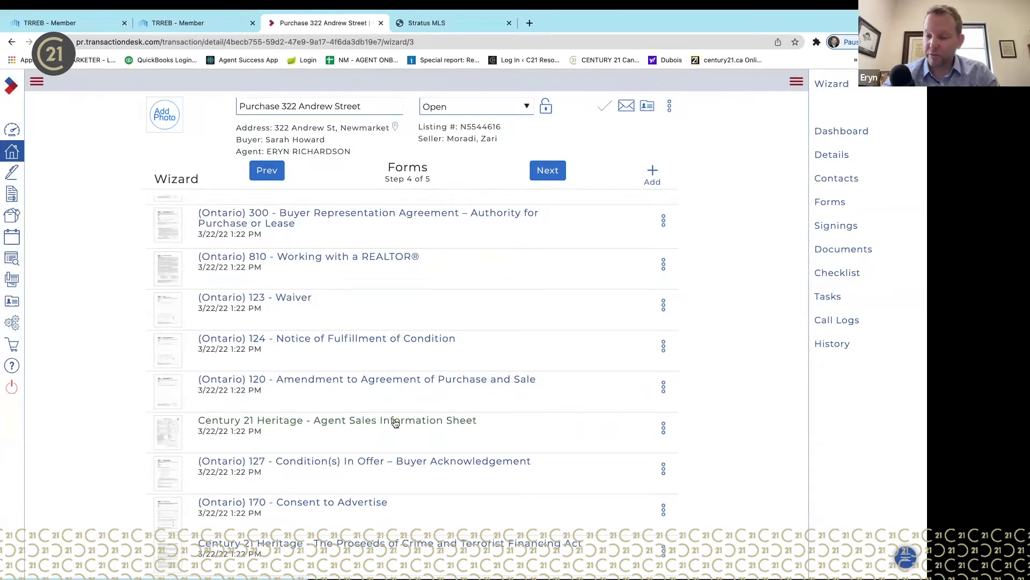
scroll(439, 482, down, 3)
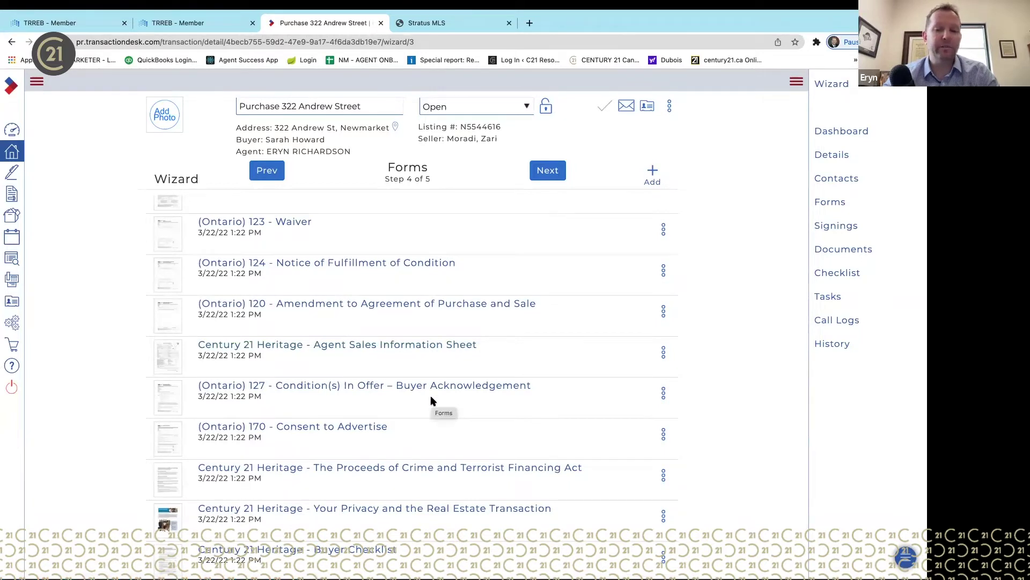
scroll(431, 397, down, 2)
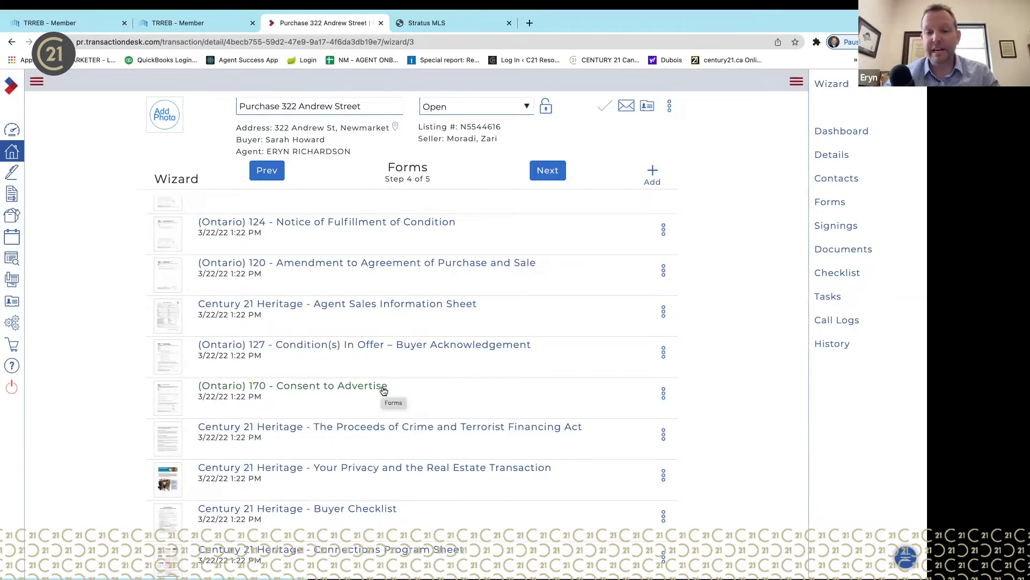
scroll(499, 394, down, 3)
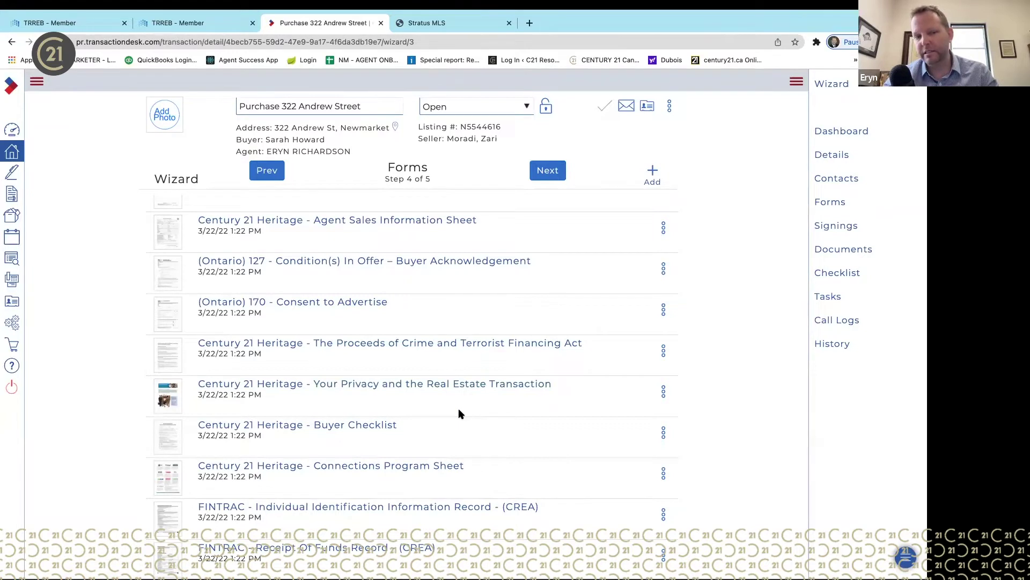
scroll(458, 414, down, 3)
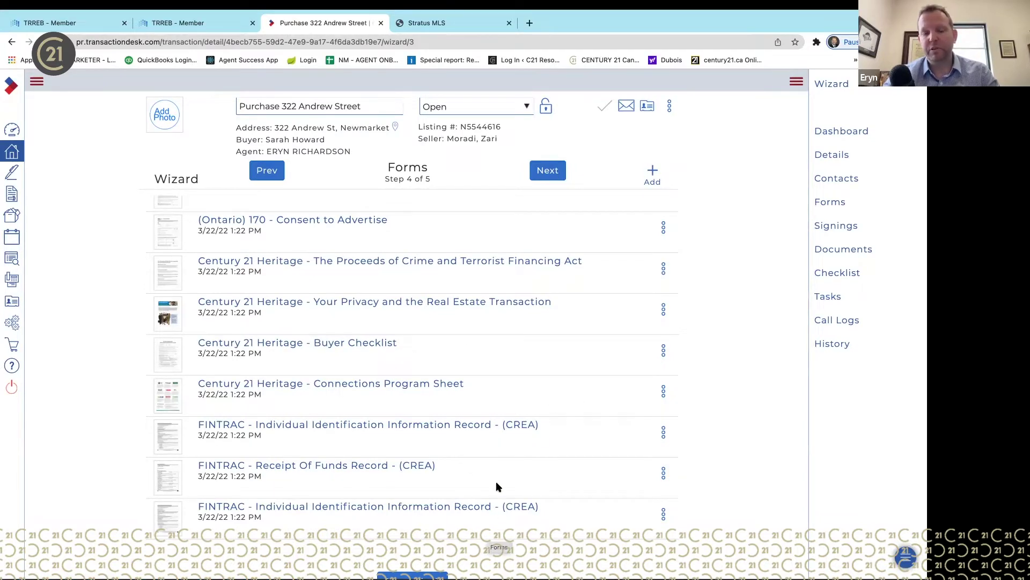
scroll(510, 402, up, 2)
scroll(513, 396, up, 5)
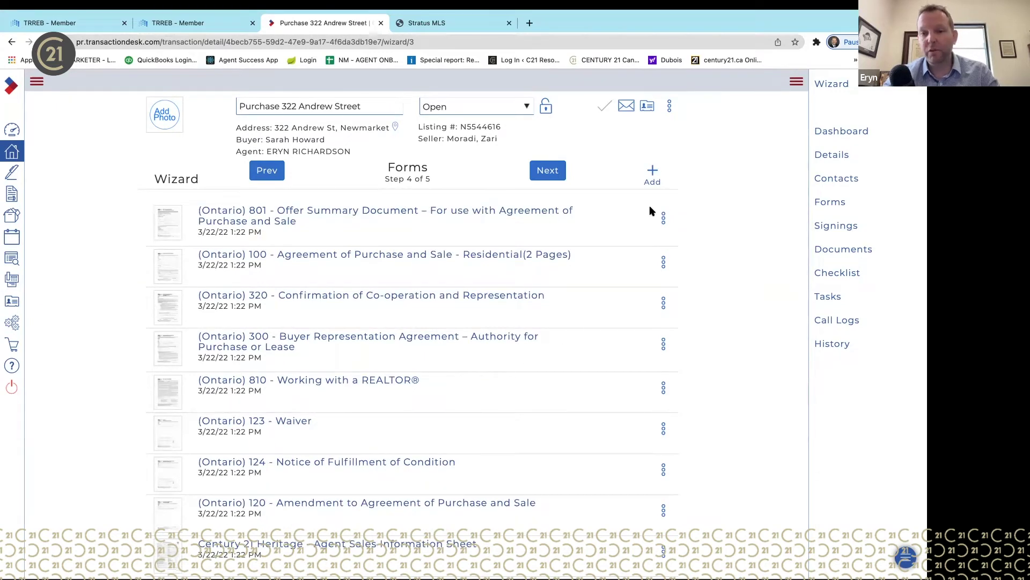
click(653, 170)
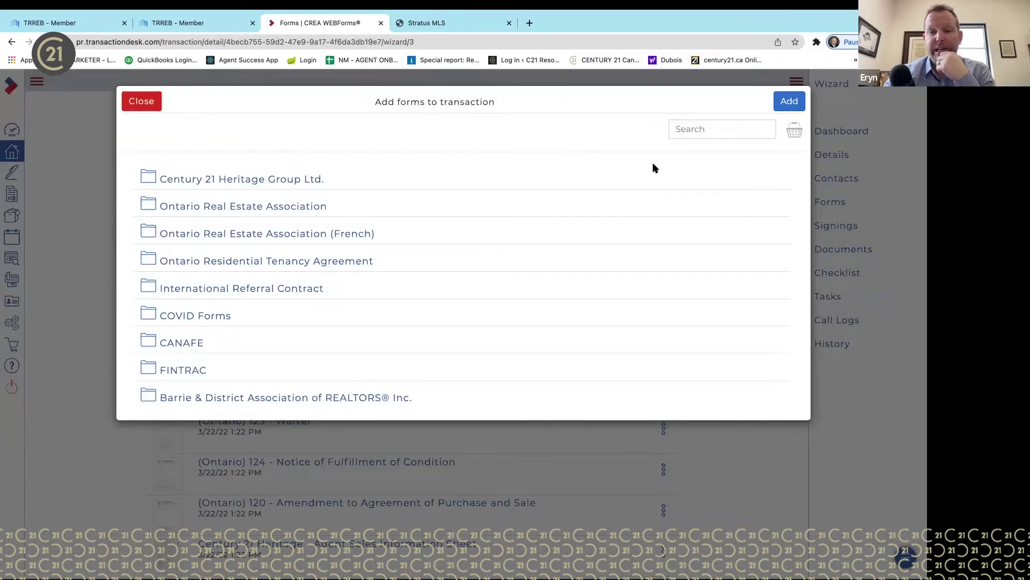
- Search the library for 'regi' and add Ontario form 160 Registrant's Disclosure of Interest
click(701, 129)
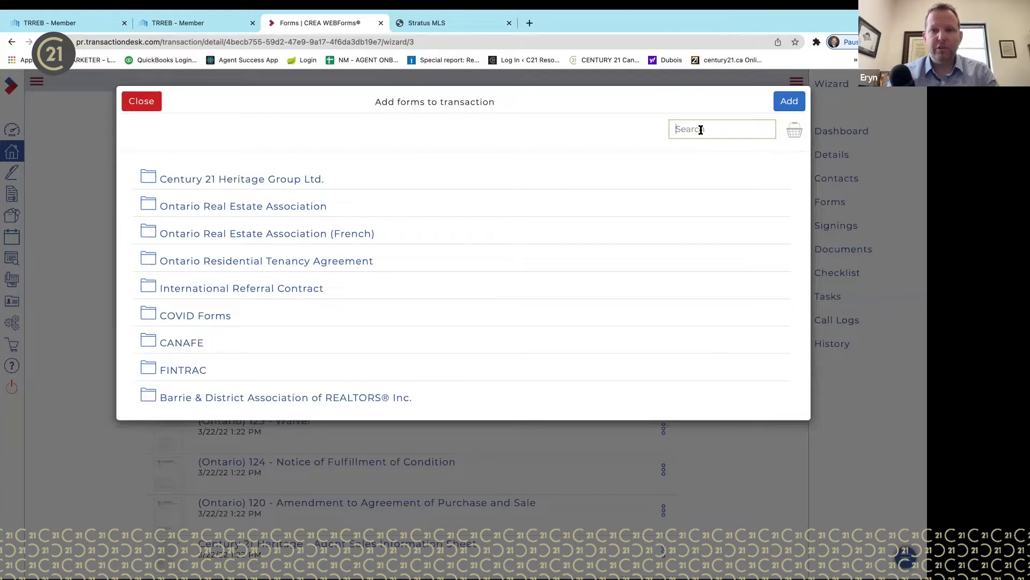
text(regi)
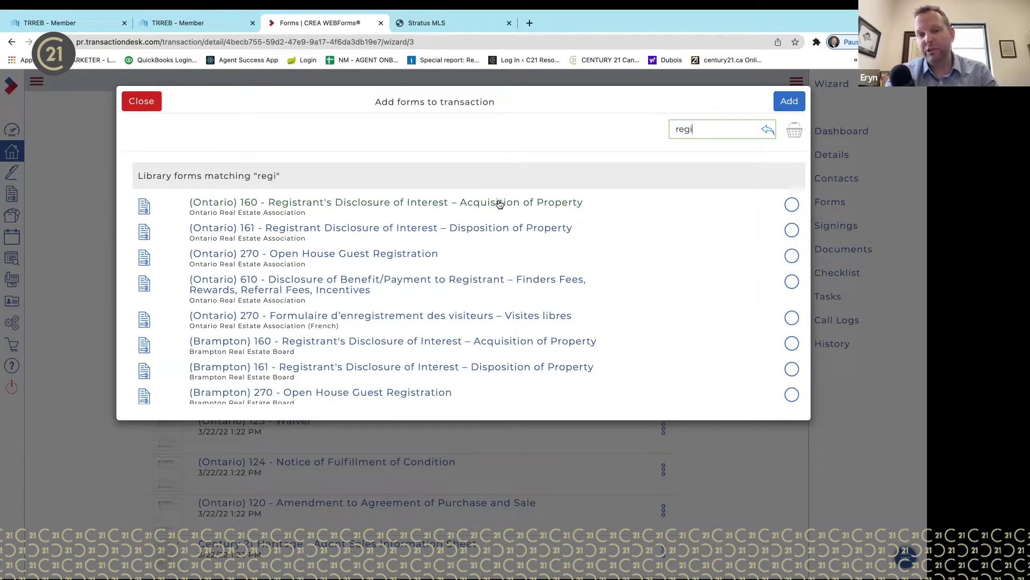
click(792, 205)
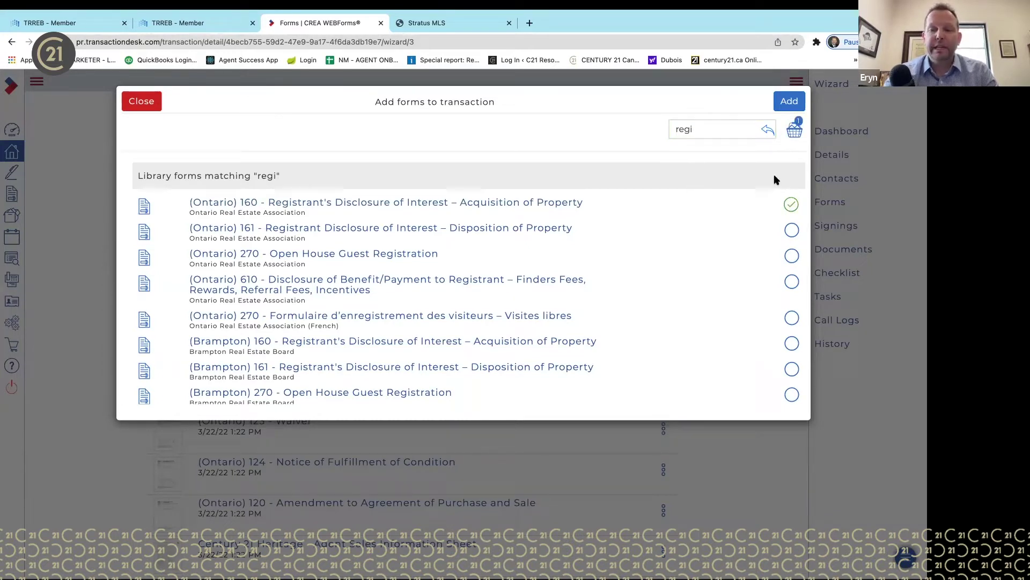
click(793, 102)
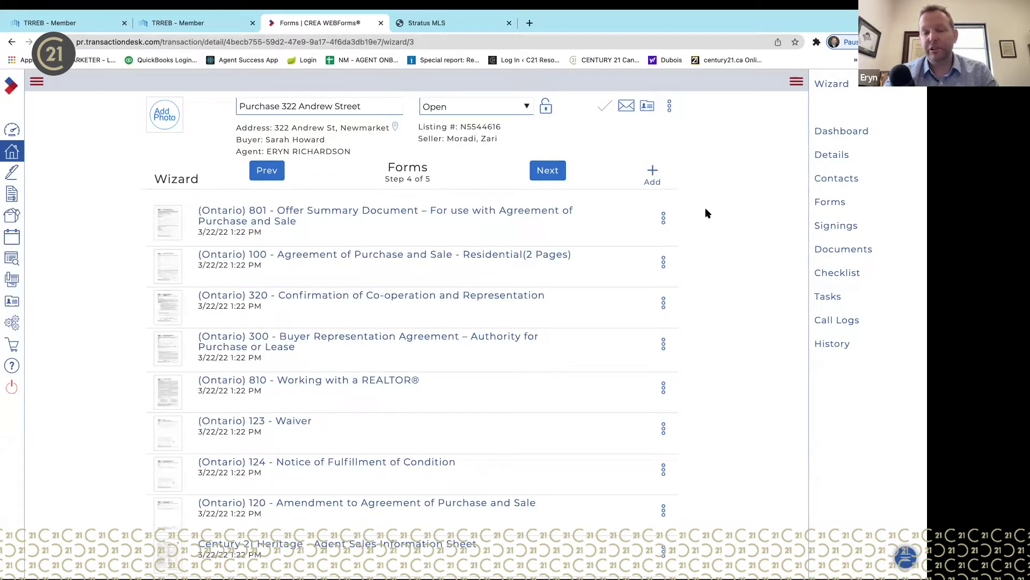
- Move the wizard to Documents and open the MLS listing's first attached PDF
click(550, 172)
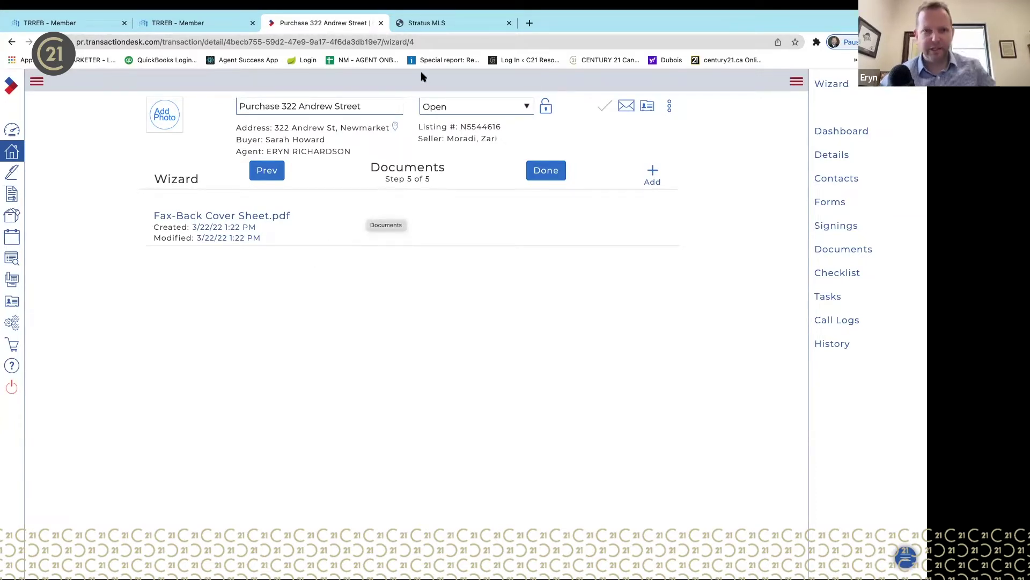
click(447, 25)
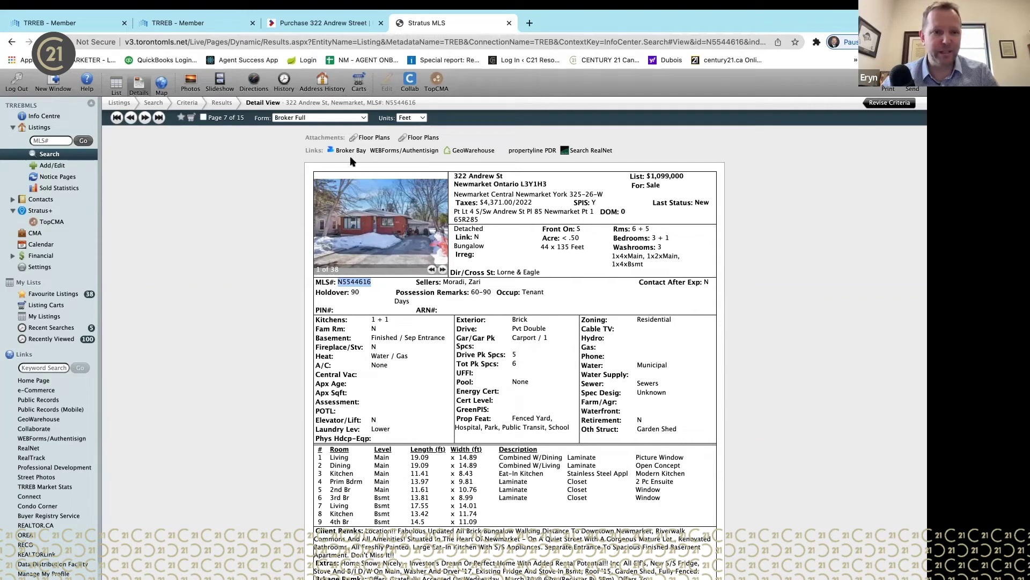
click(370, 139)
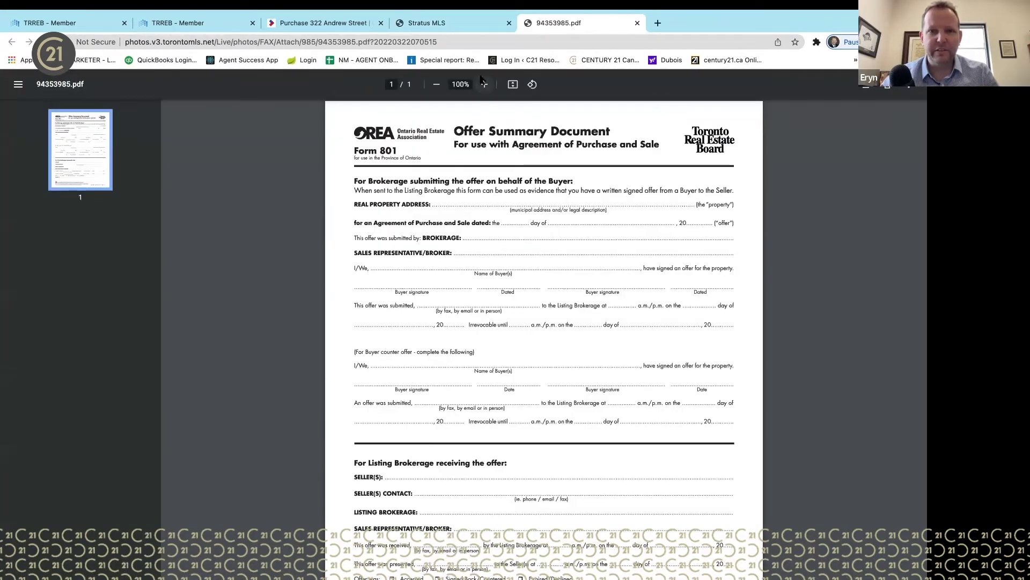
- Open the listing's Schedule B attachment and check its buyer and seller fields
click(638, 24)
click(410, 137)
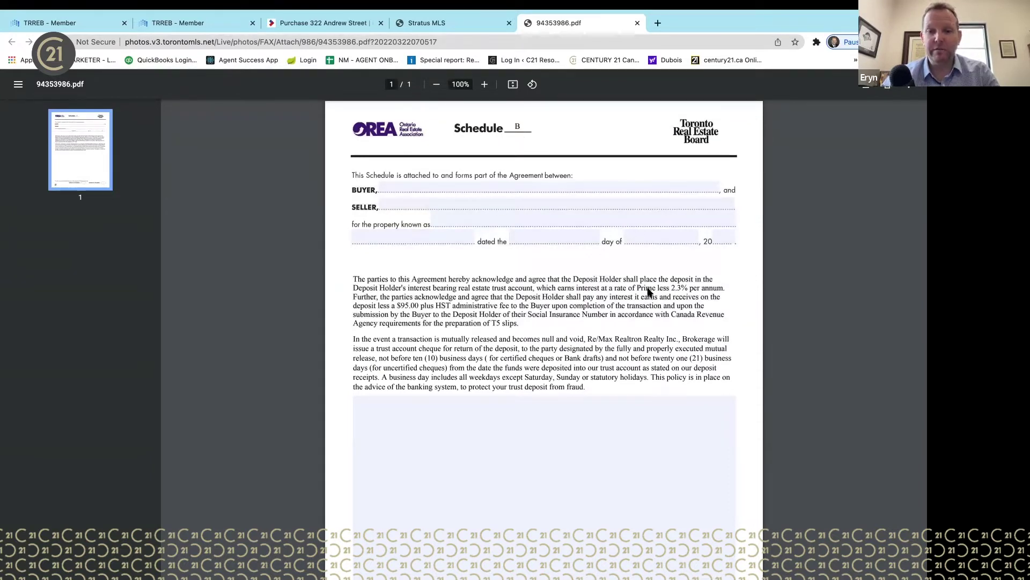
click(477, 187)
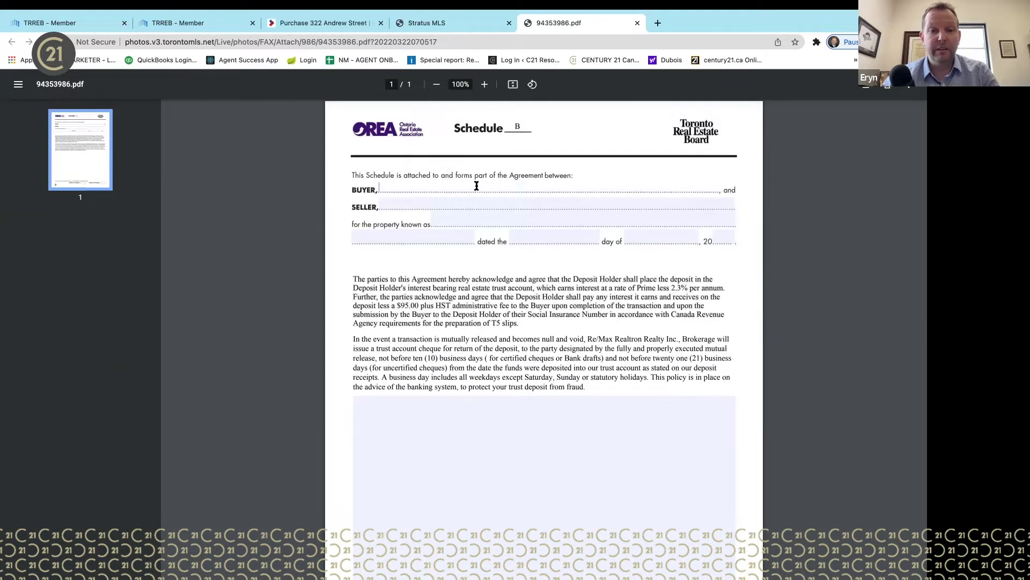
click(500, 203)
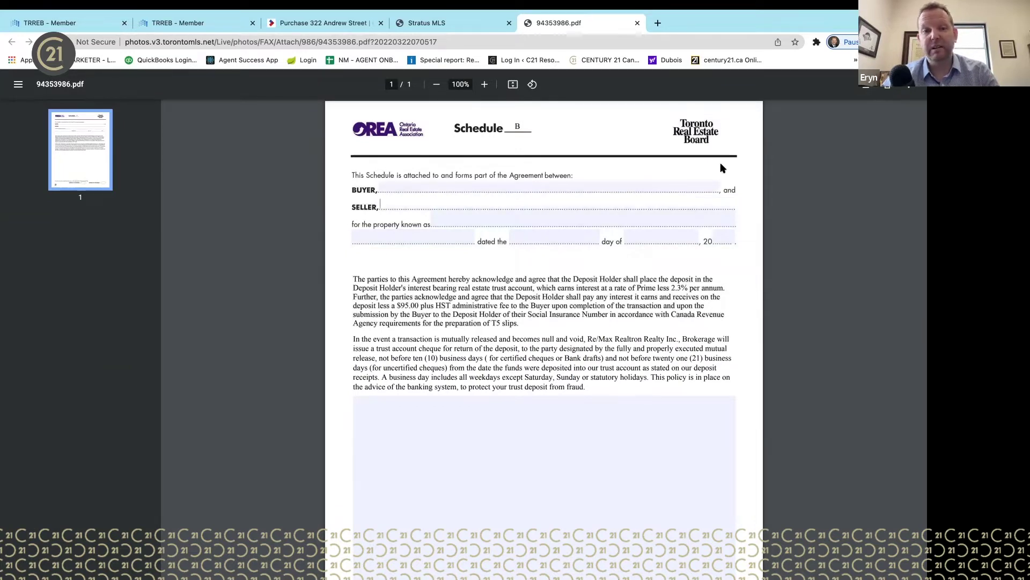
- Download Schedule B as 'Sched B' to the iCloud Desktop, then return to the transaction
click(866, 86)
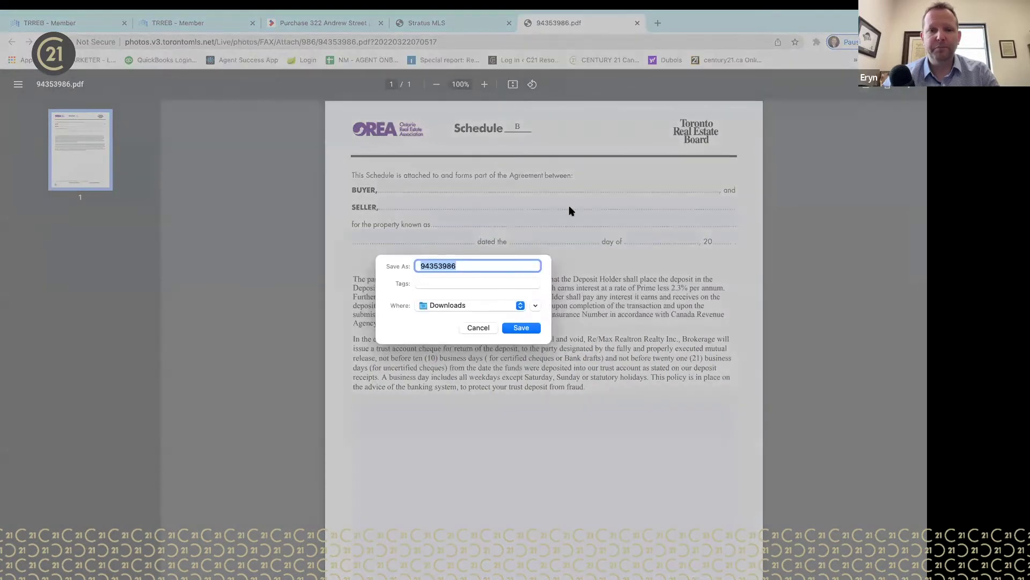
text(Sched B)
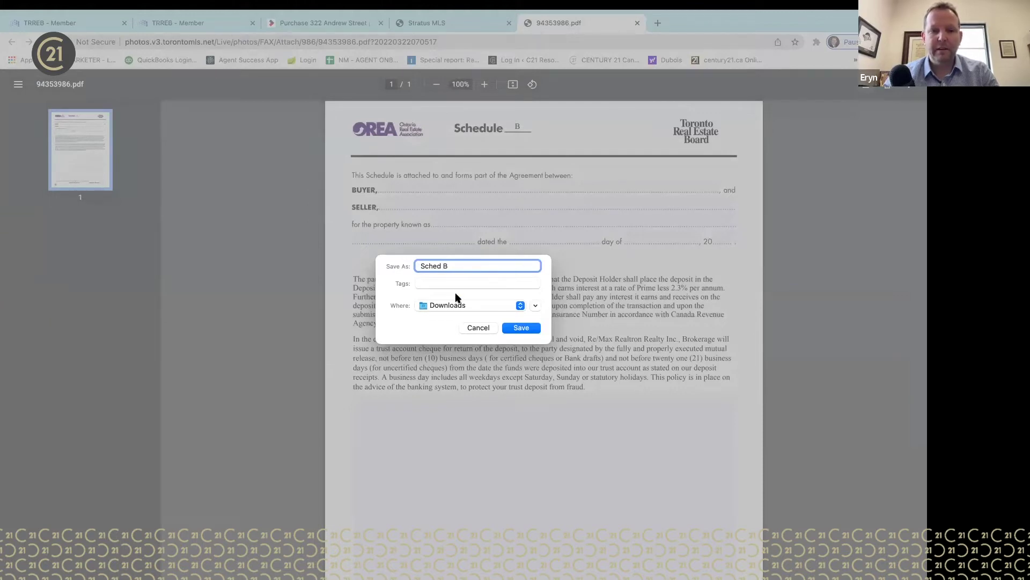
click(507, 307)
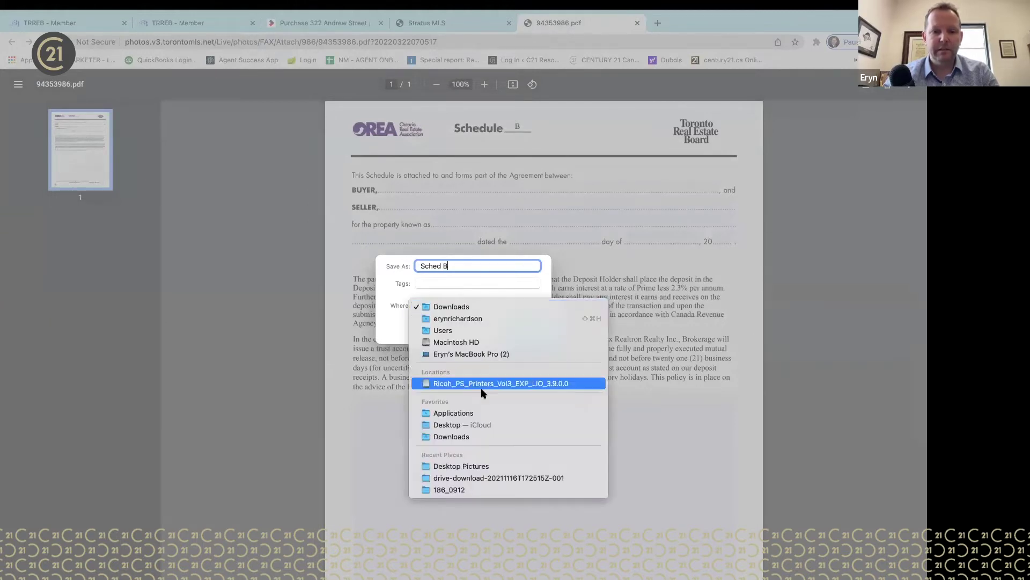
click(476, 427)
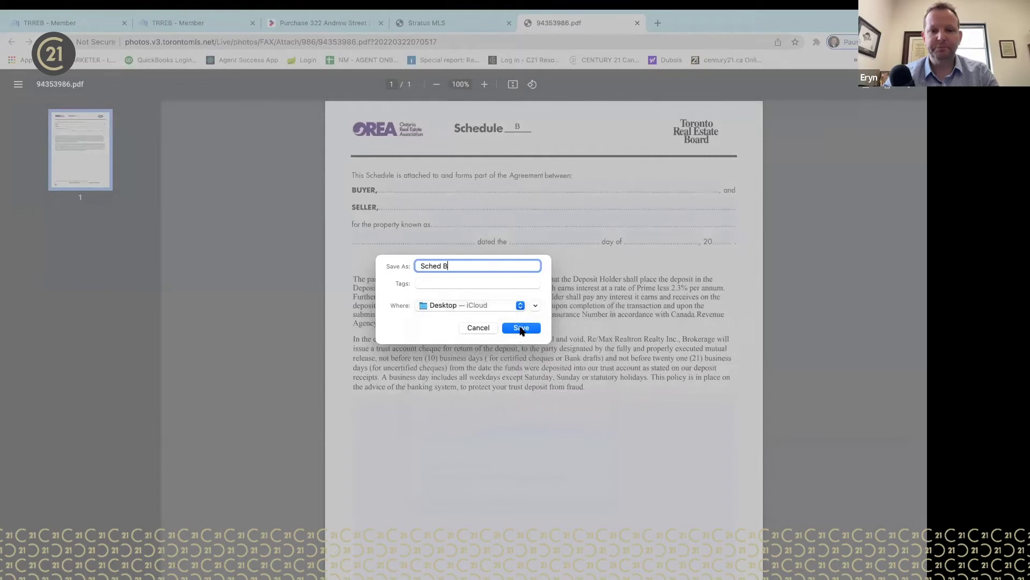
click(521, 328)
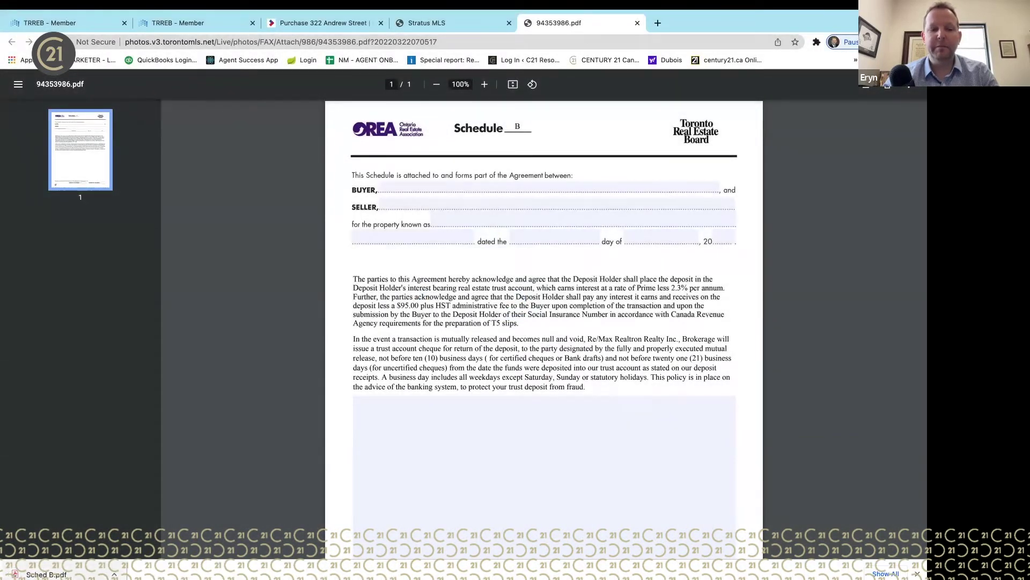
click(465, 25)
click(340, 26)
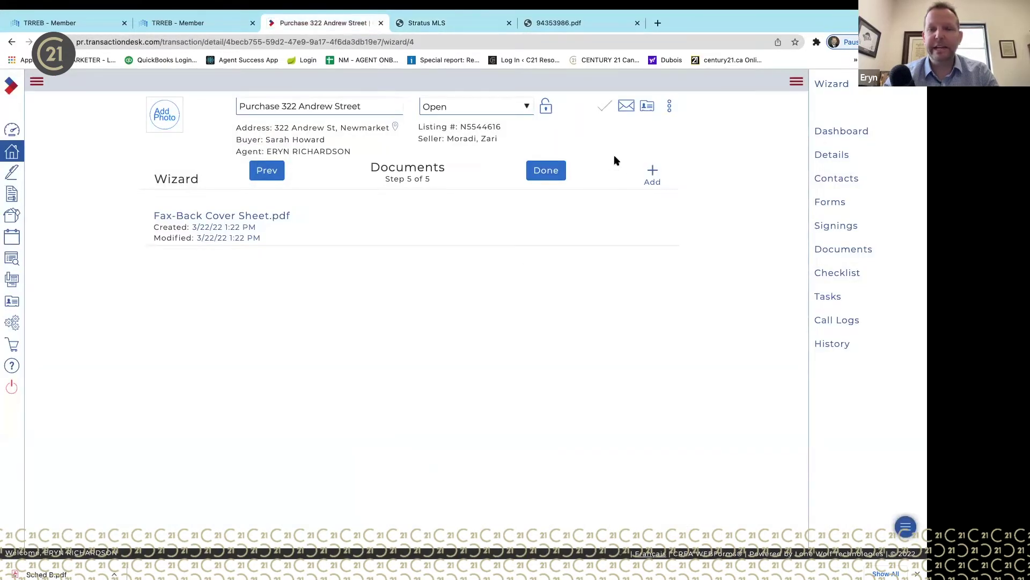
- Upload Sched B.pdf to the transaction's documents and finish the wizard
click(652, 172)
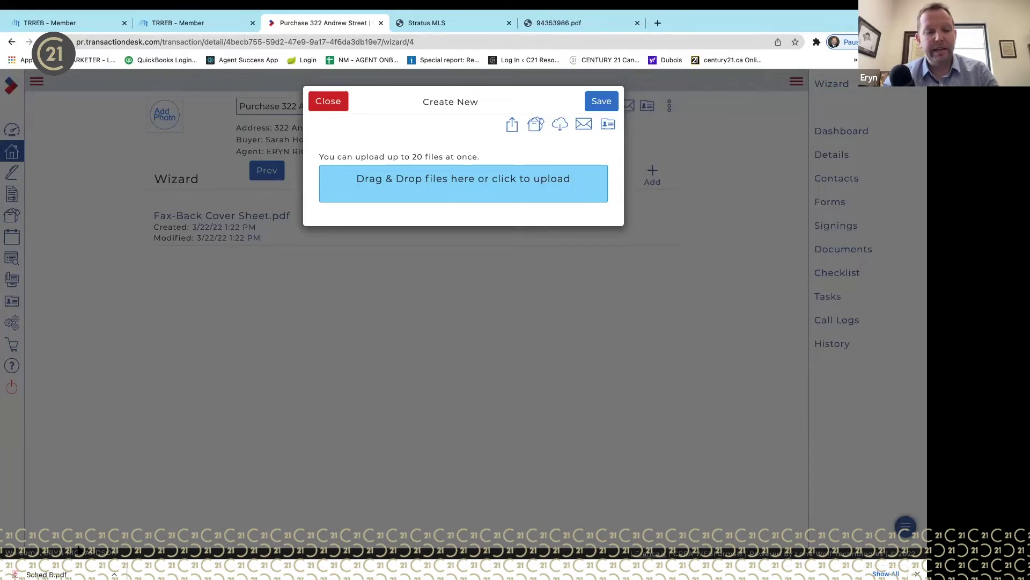
drag(46, 574, 475, 180)
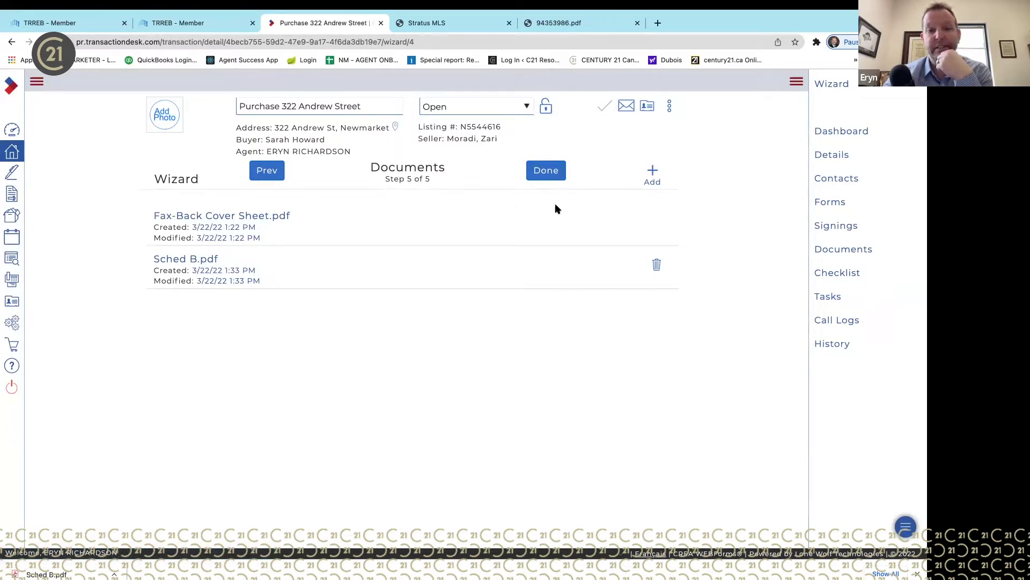
click(553, 172)
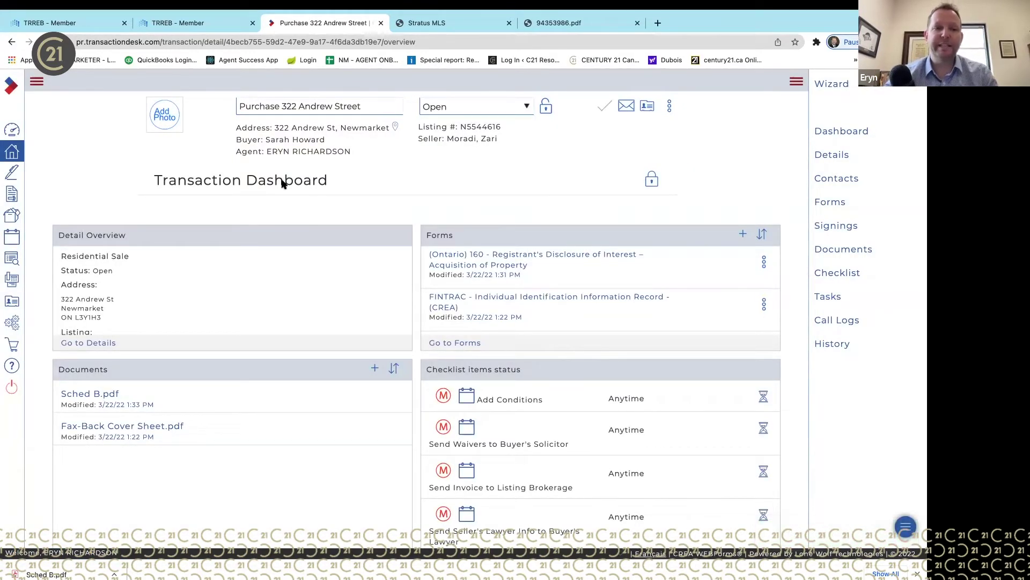
drag(153, 180, 384, 186)
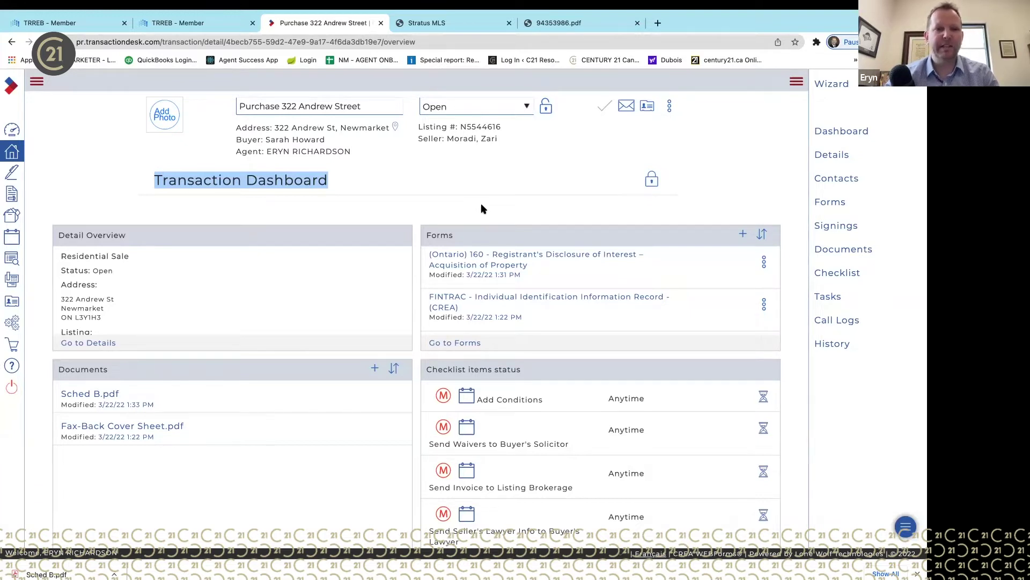
click(236, 196)
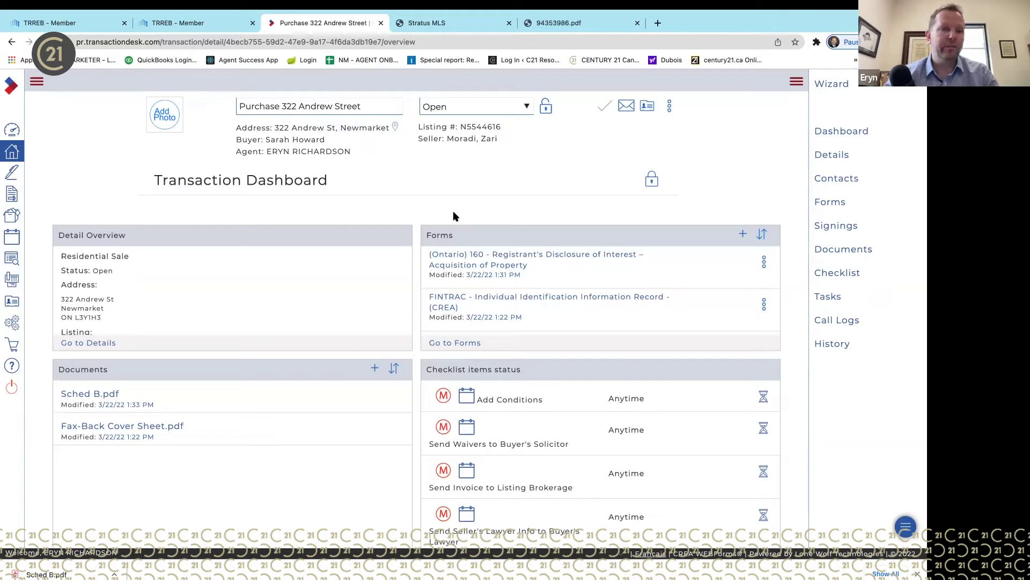
scroll(453, 216, down, 2)
scroll(453, 216, up, 2)
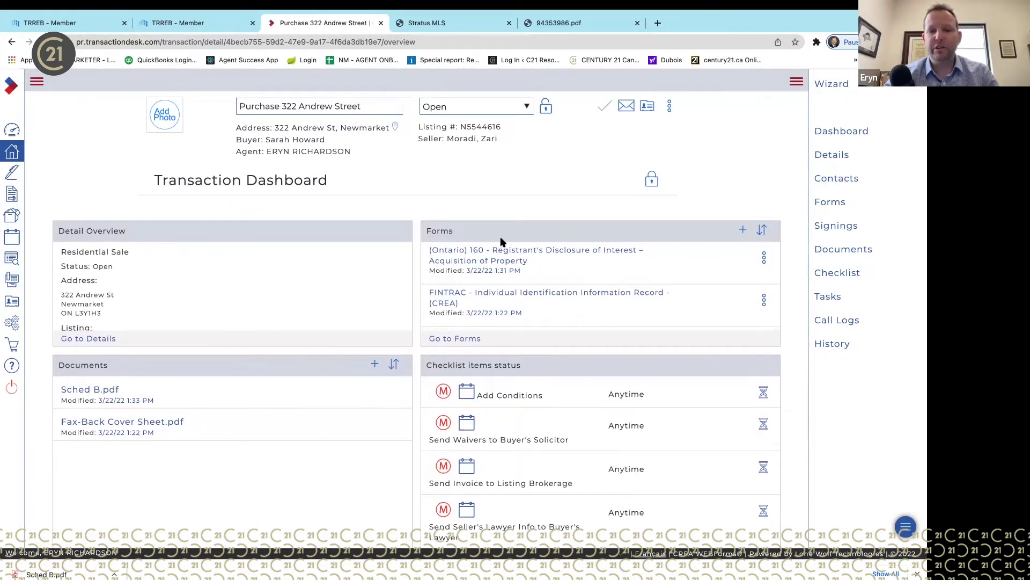
scroll(561, 275, down, 1)
scroll(559, 273, up, 3)
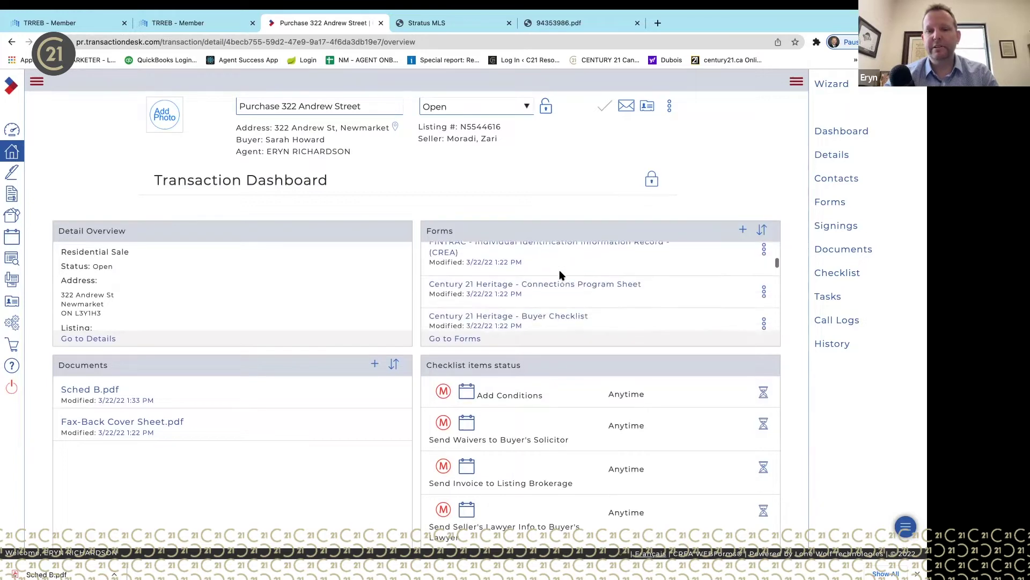
scroll(559, 273, down, 2)
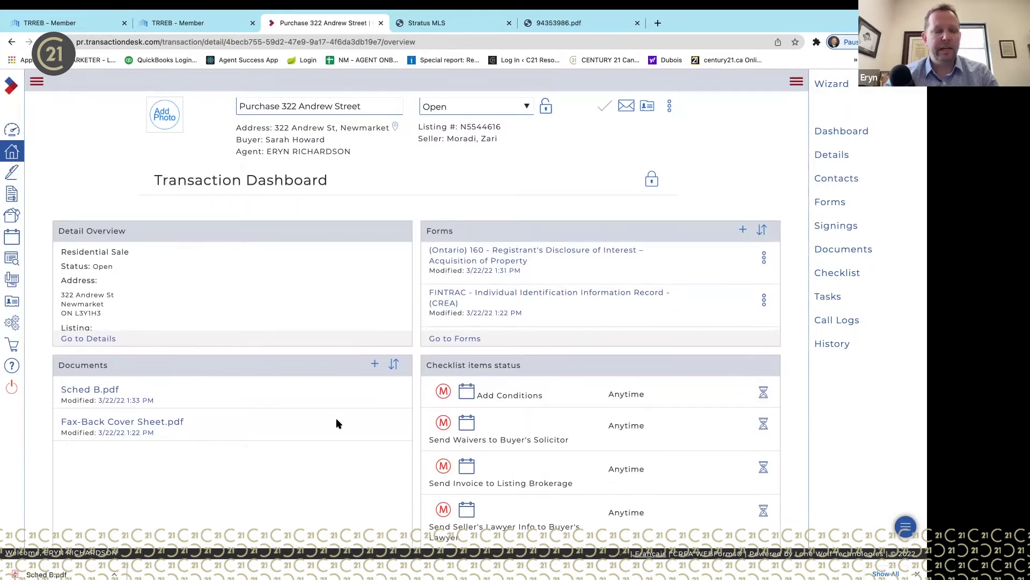
scroll(336, 419, down, 3)
scroll(242, 368, up, 3)
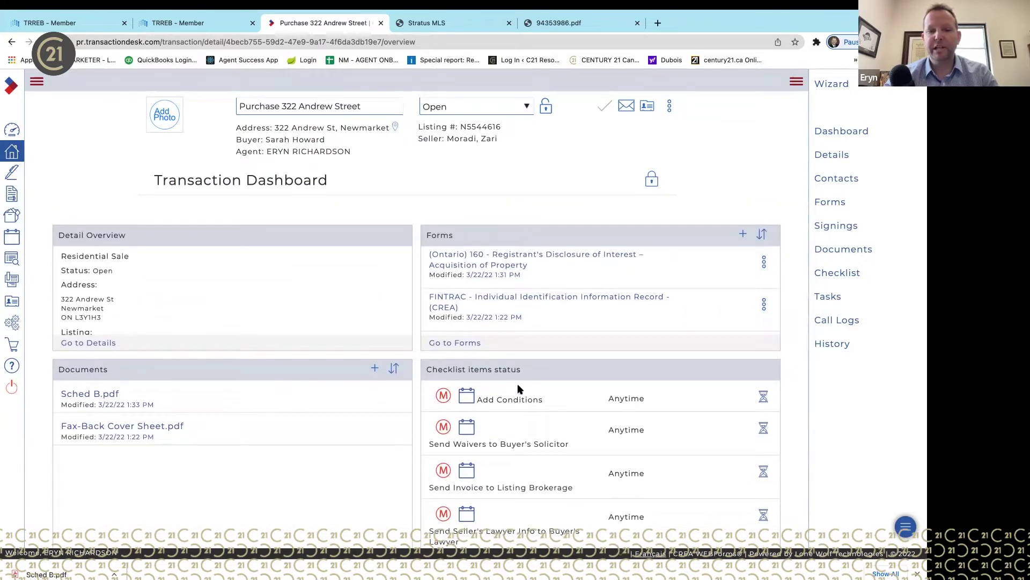
scroll(560, 374, down, 3)
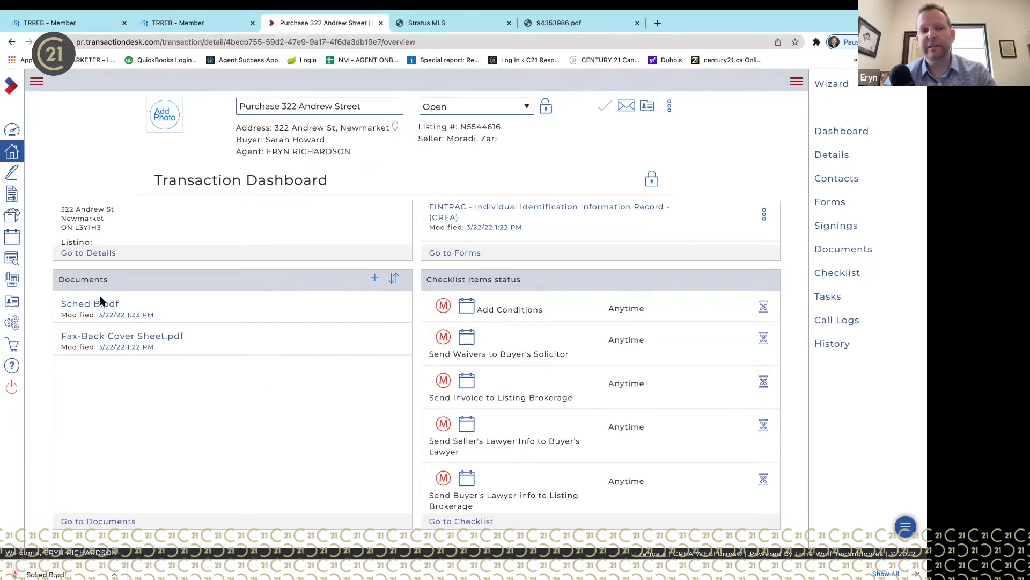
scroll(533, 416, down, 3)
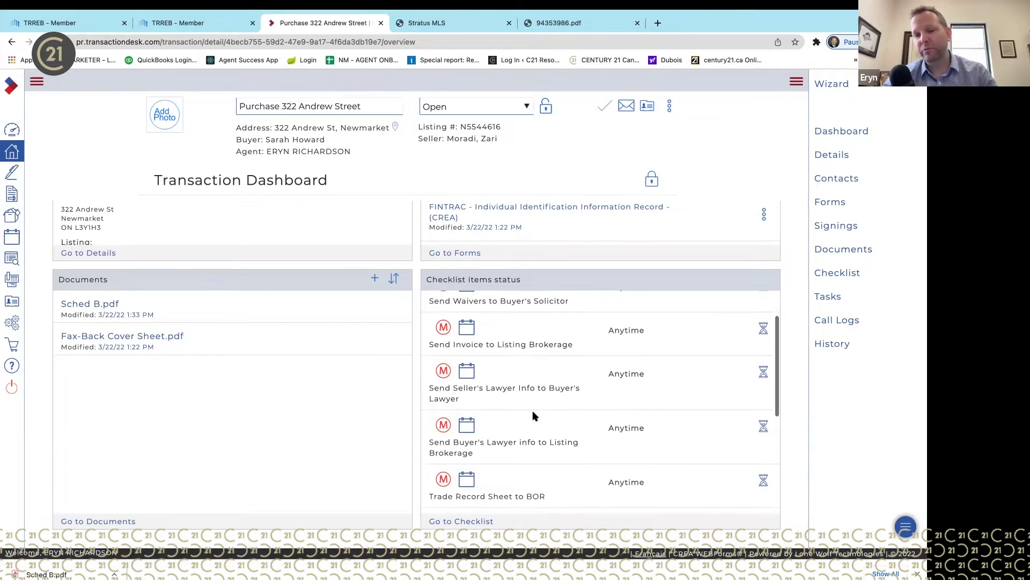
scroll(533, 416, down, 3)
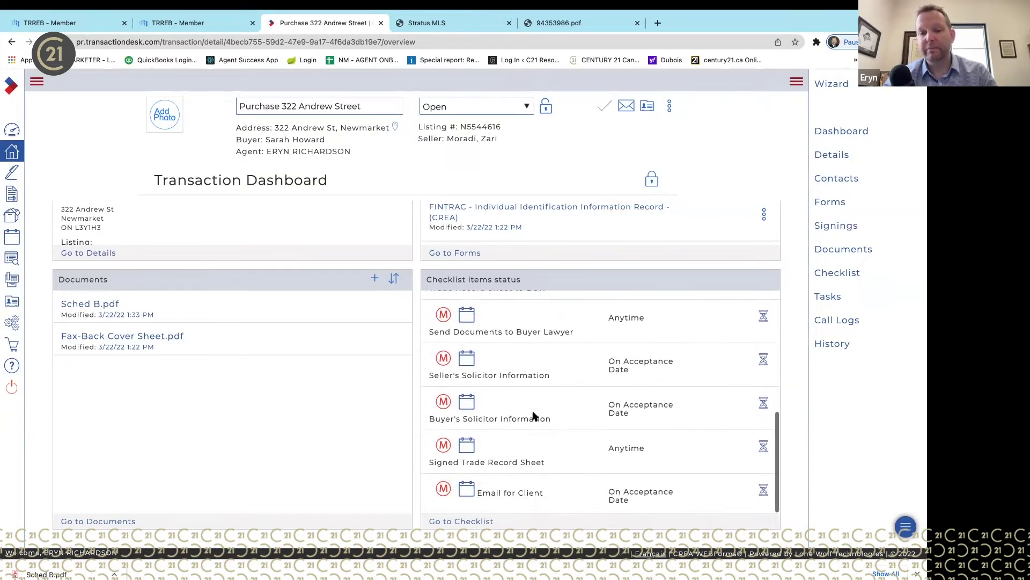
scroll(533, 416, down, 5)
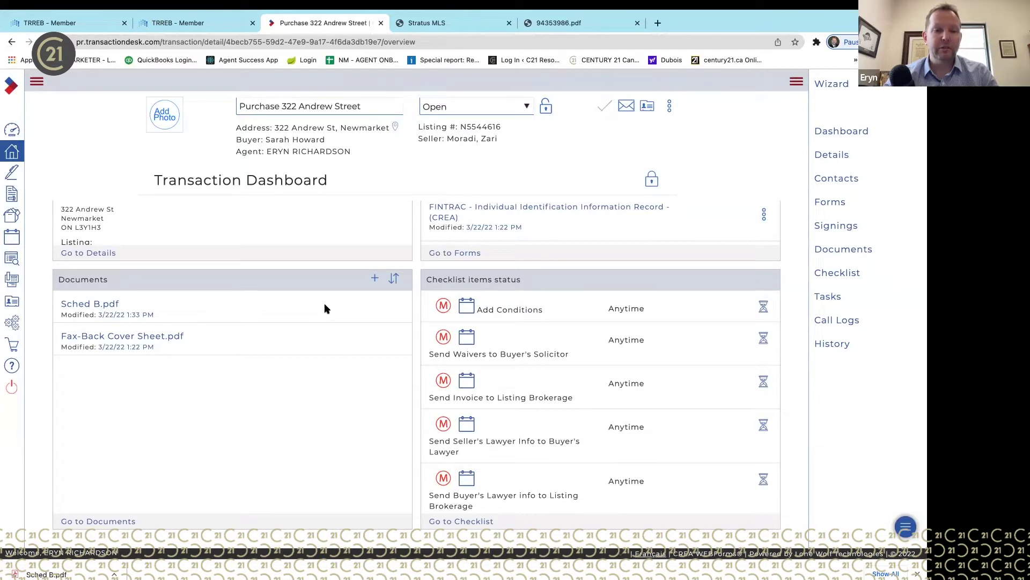
scroll(323, 328, up, 2)
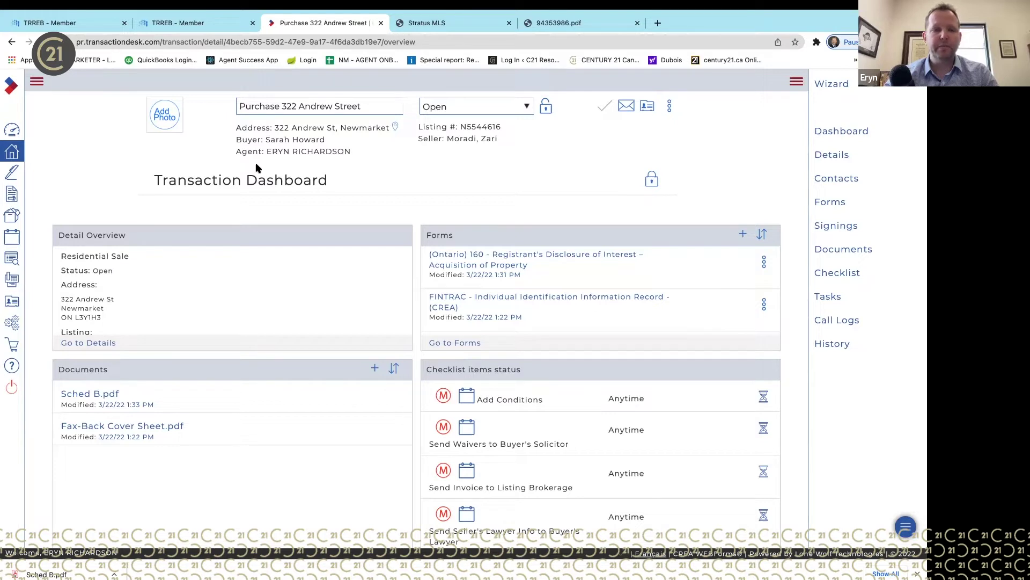
scroll(635, 298, down, 5)
scroll(635, 298, down, 3)
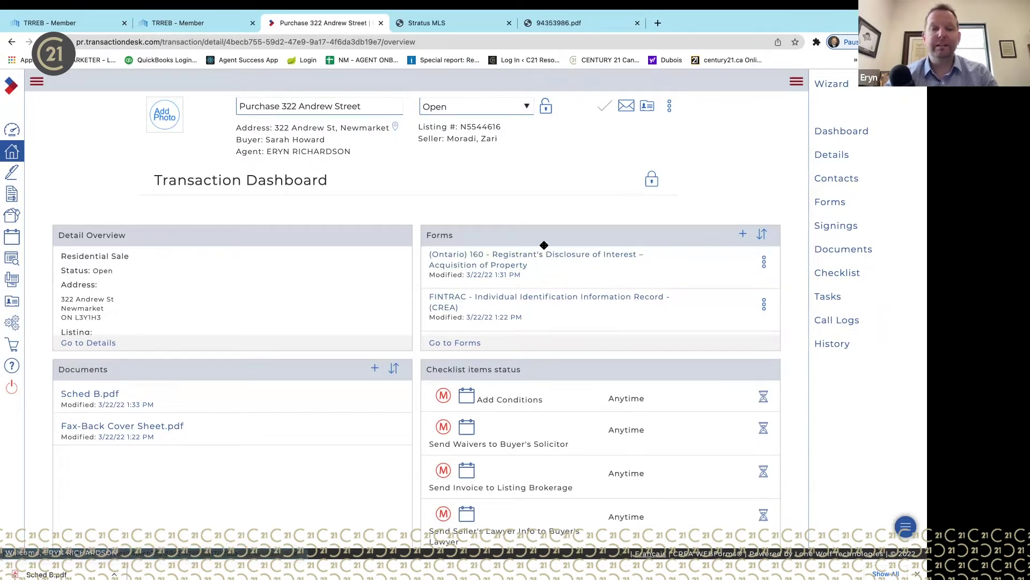
scroll(553, 262, down, 3)
scroll(553, 262, up, 3)
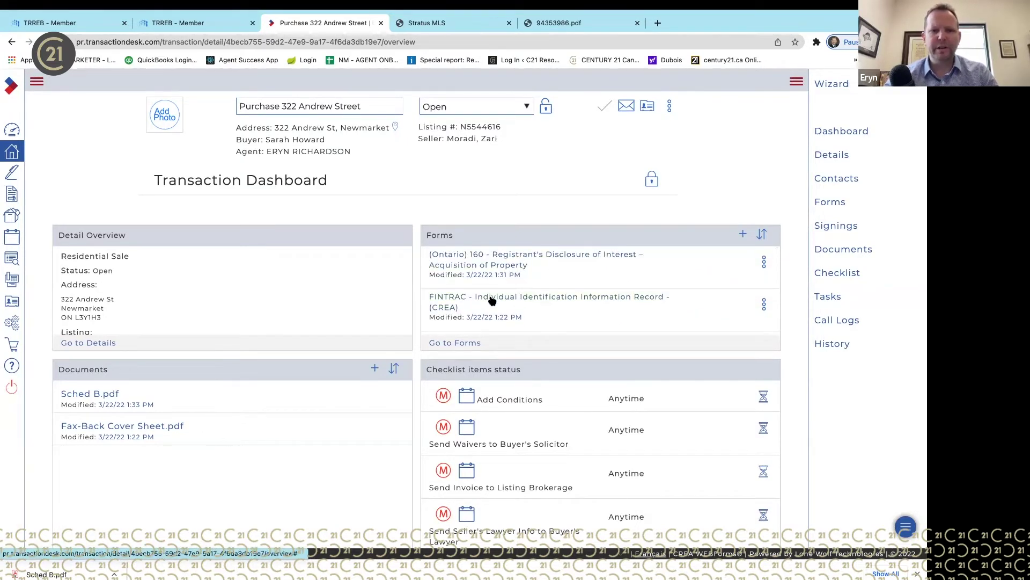
- On the full Forms list, select forms 300, 320, 100, 801 and 810 and review the basket
click(464, 346)
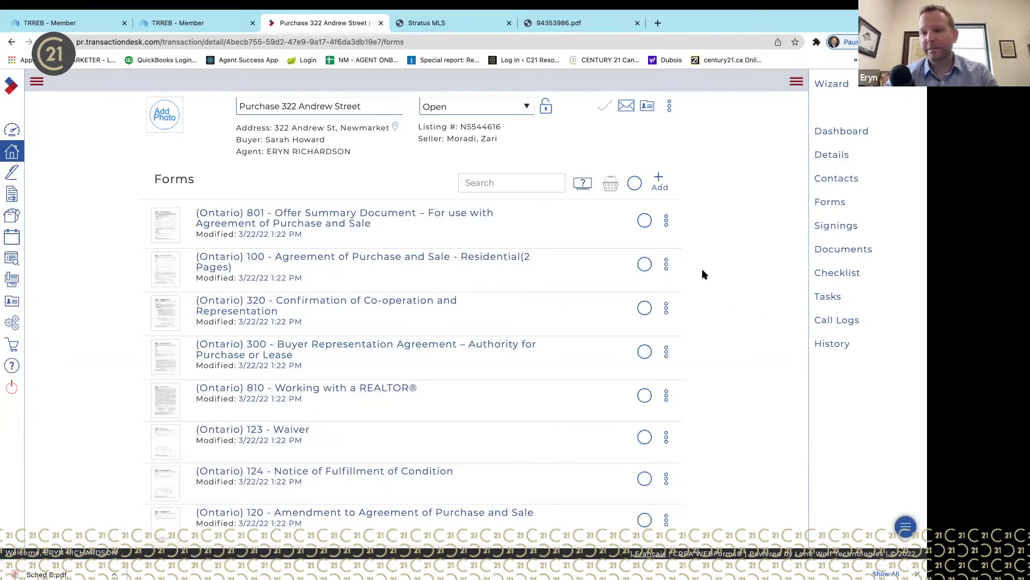
click(644, 352)
click(644, 308)
click(644, 264)
click(643, 223)
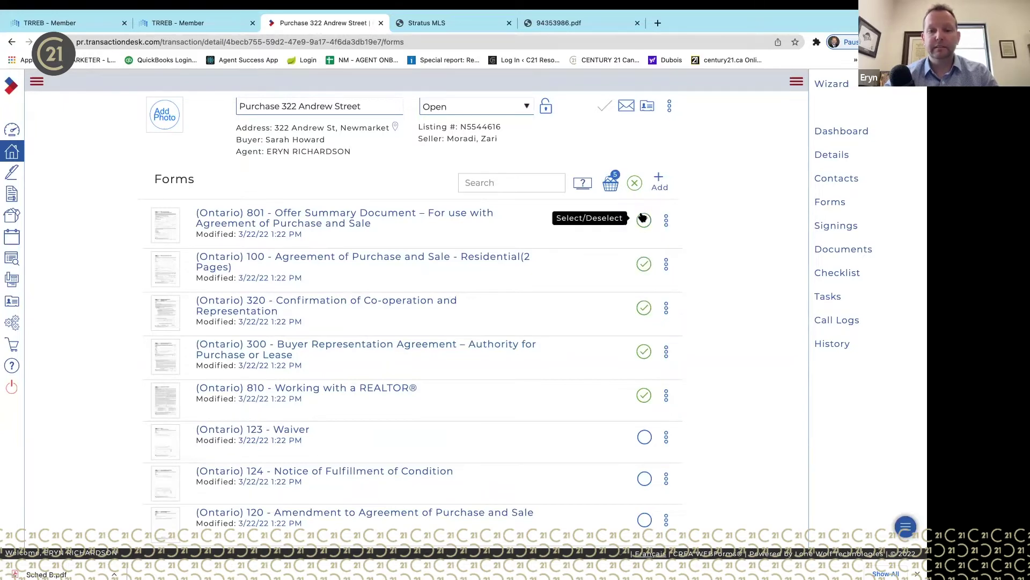
scroll(698, 382, down, 2)
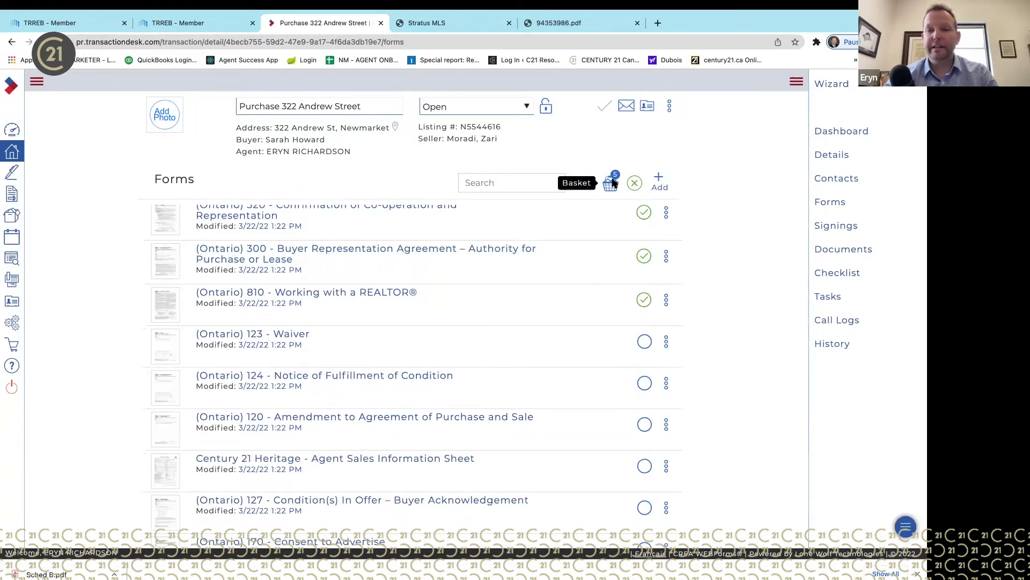
click(612, 180)
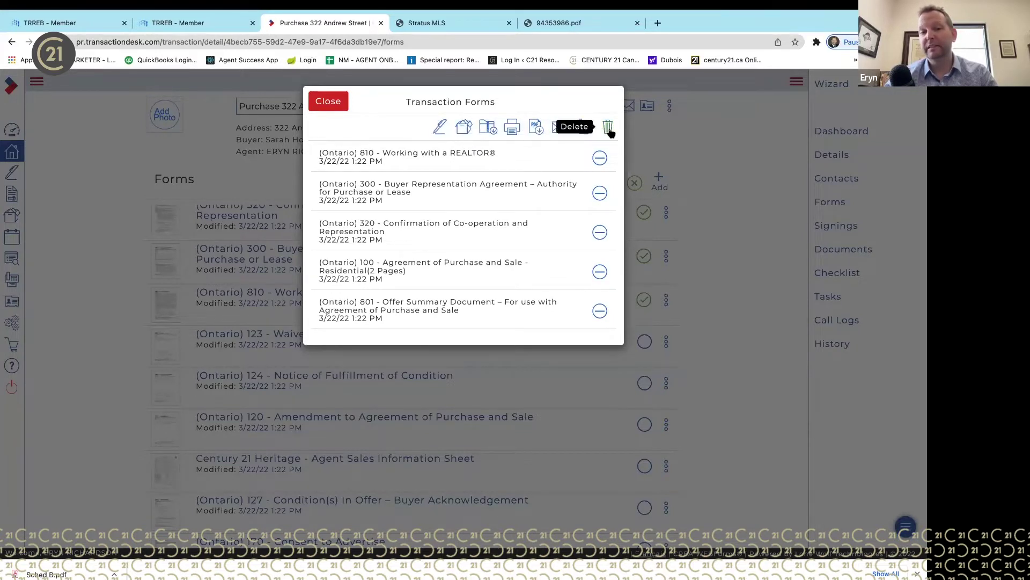
click(328, 101)
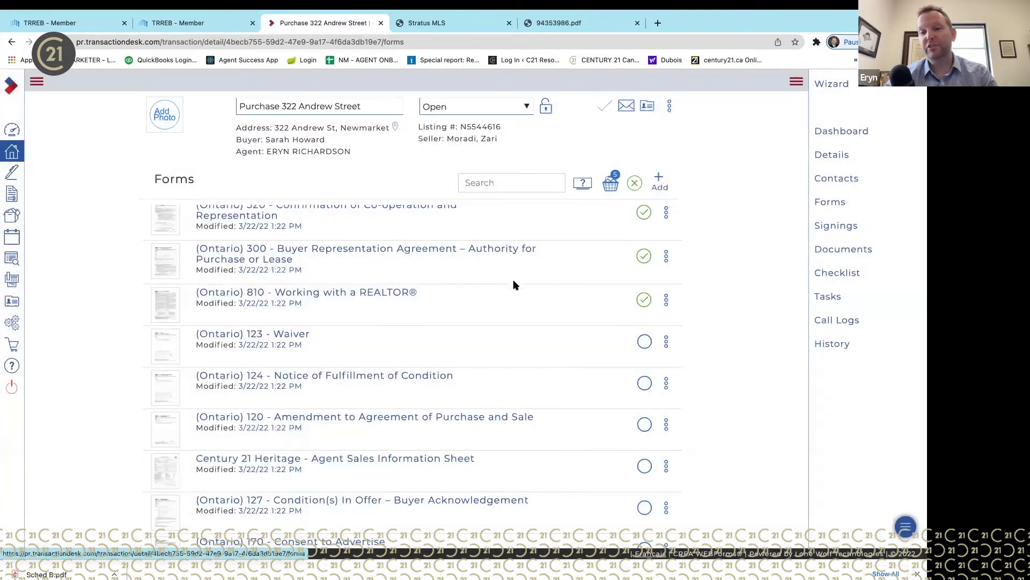
scroll(504, 293, up, 3)
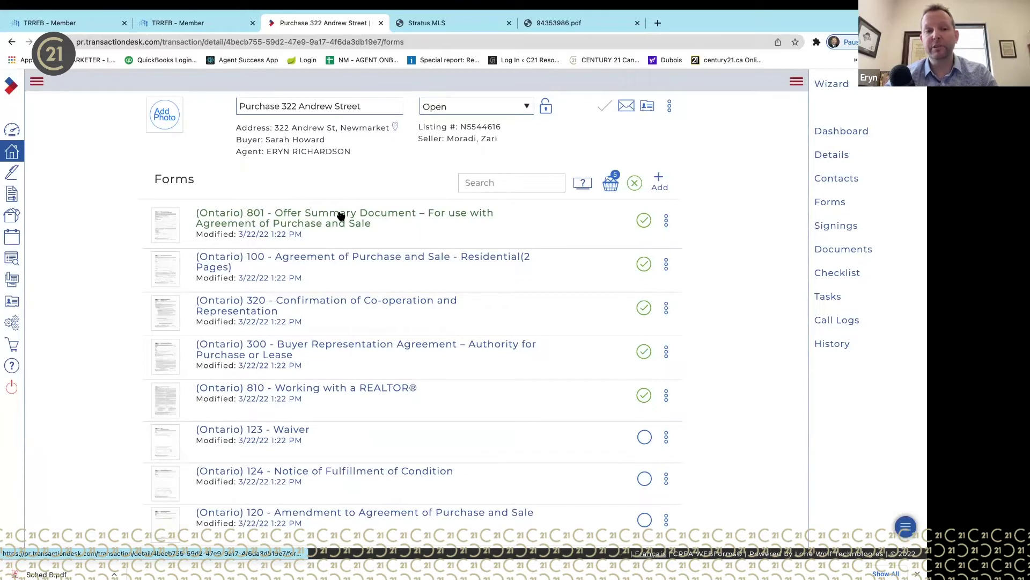
- Open form 801 Offer Summary and mark forms 801, 100 and 320 in the transaction basket
click(341, 216)
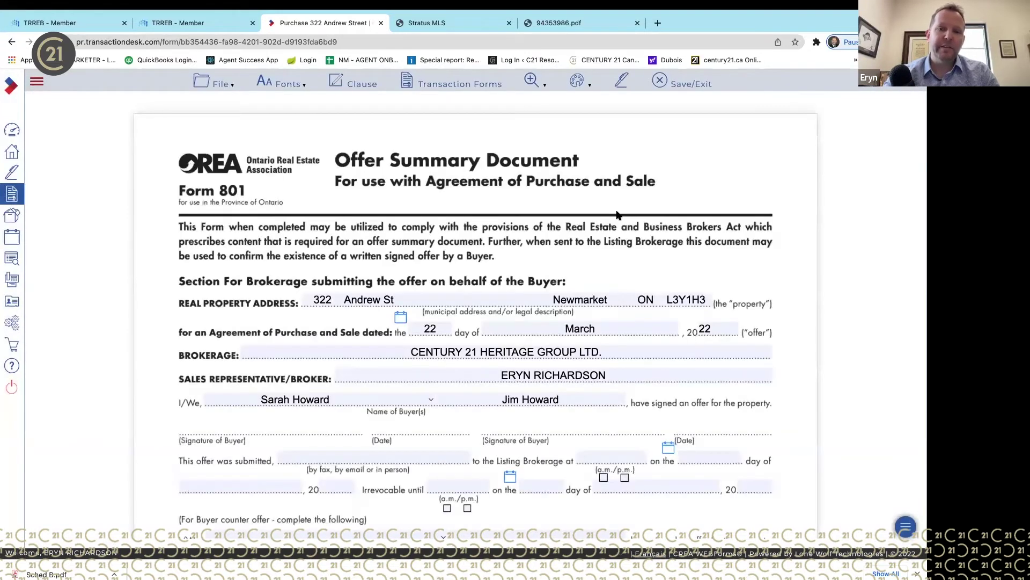
click(434, 86)
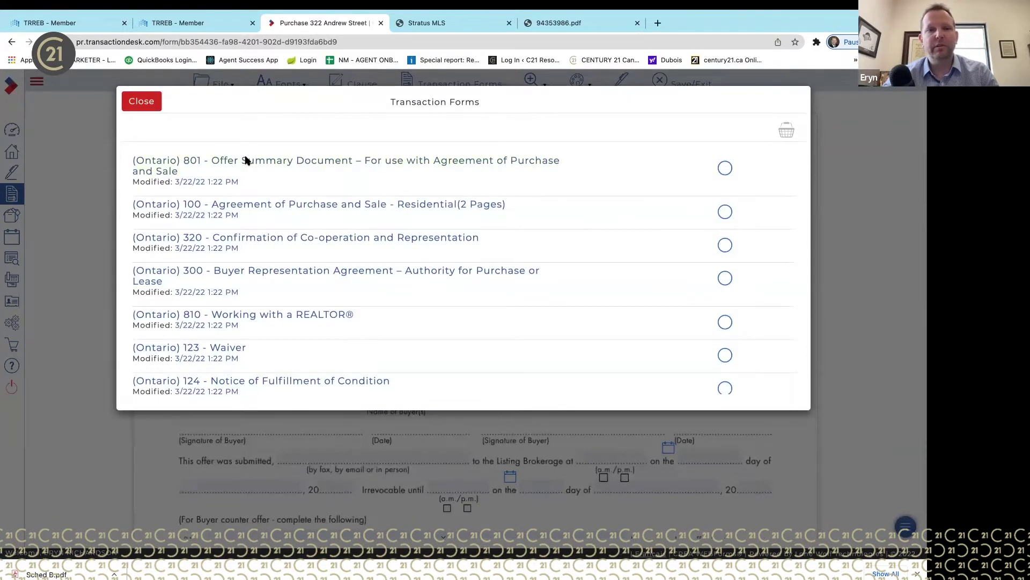
click(725, 170)
click(725, 212)
click(725, 246)
click(788, 134)
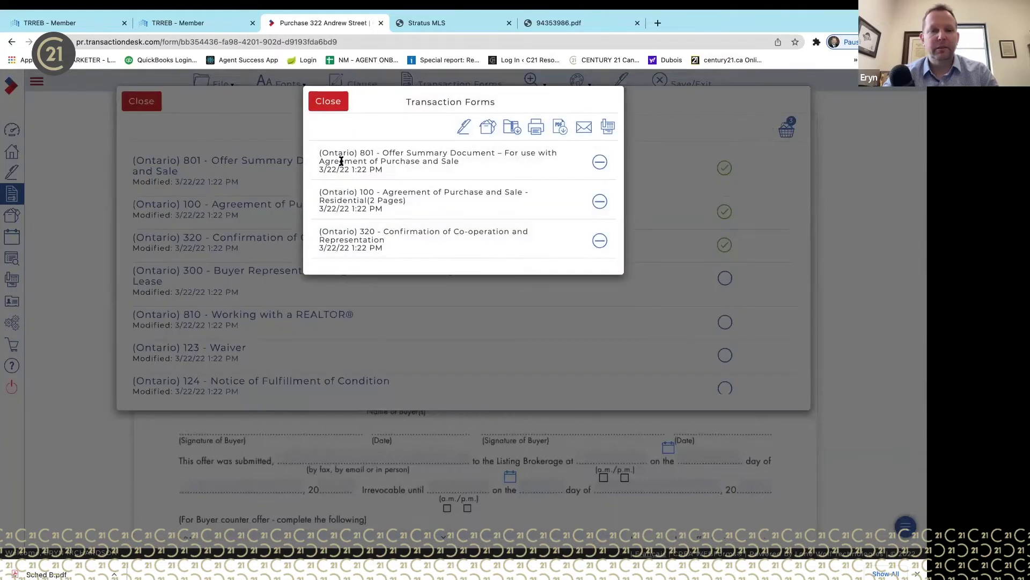
click(323, 103)
click(141, 106)
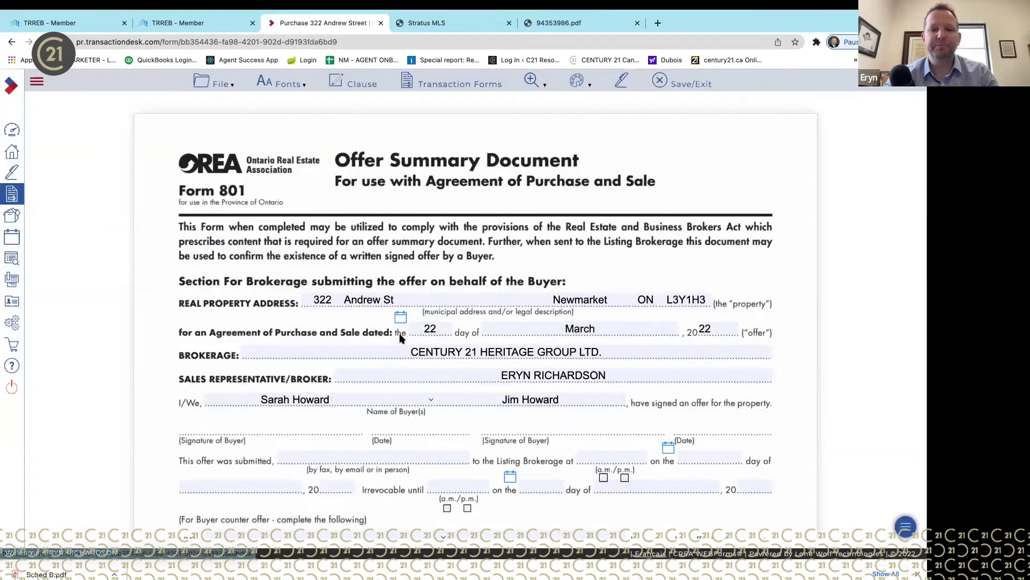
scroll(807, 267, down, 1)
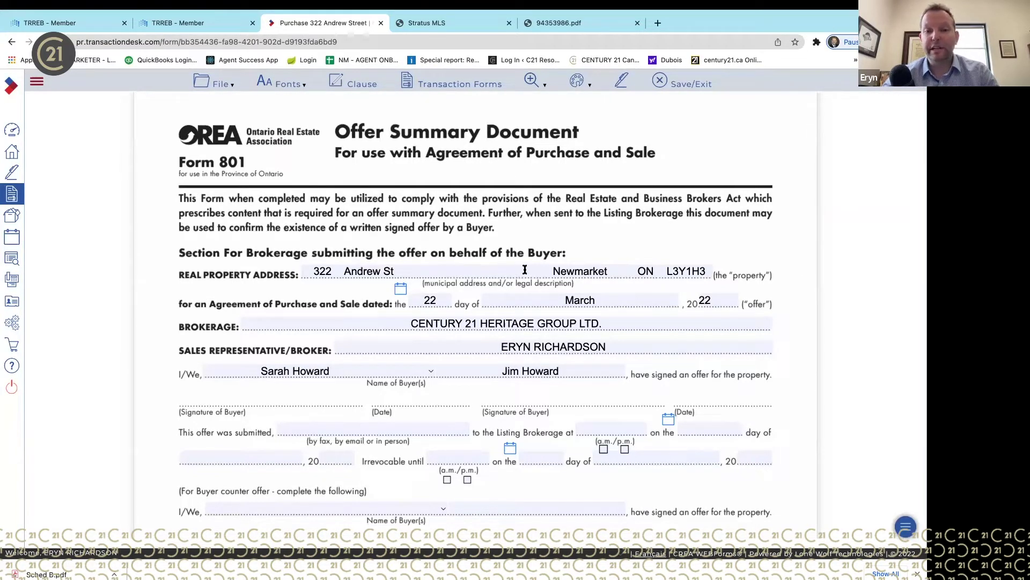
scroll(622, 333, down, 2)
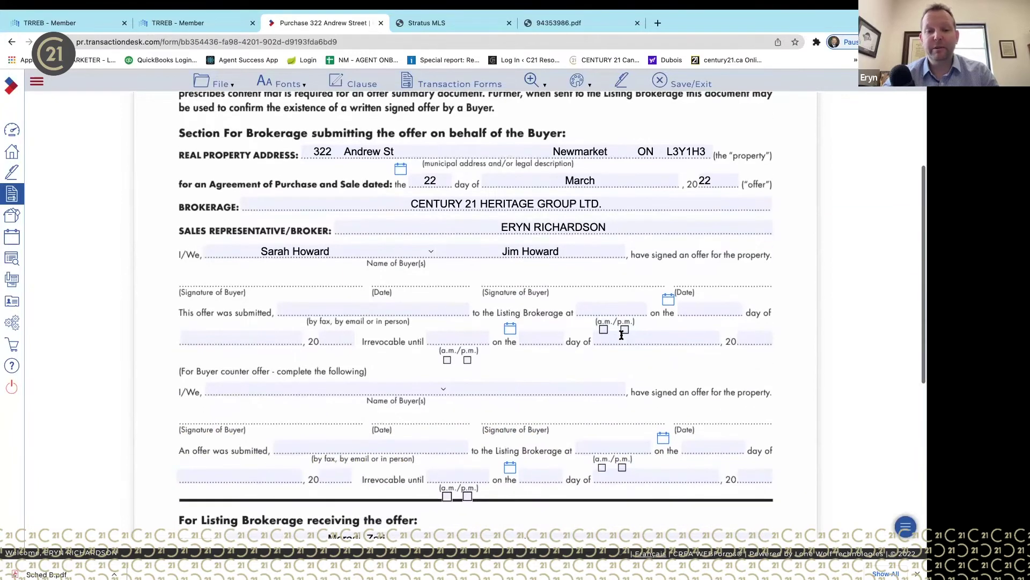
- Set Form 801's offer submission date to 22 March 2022 and review the form
click(668, 299)
click(729, 401)
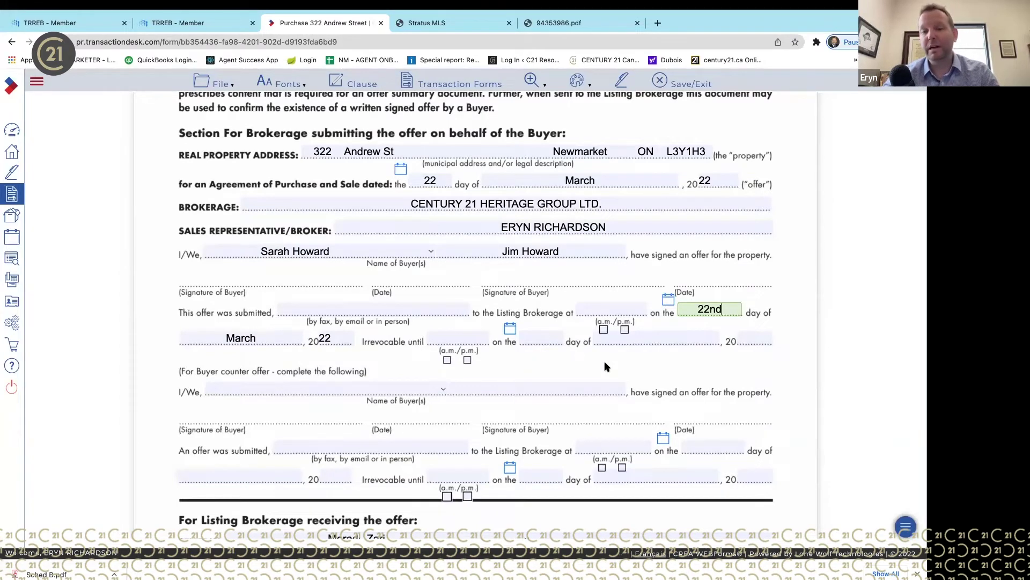
scroll(605, 366, down, 2)
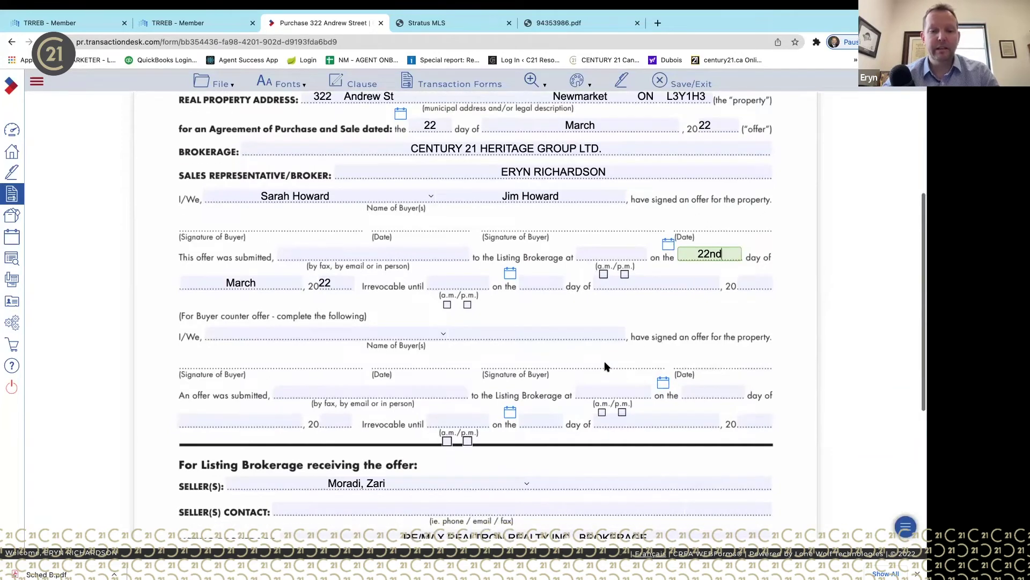
scroll(604, 366, down, 6)
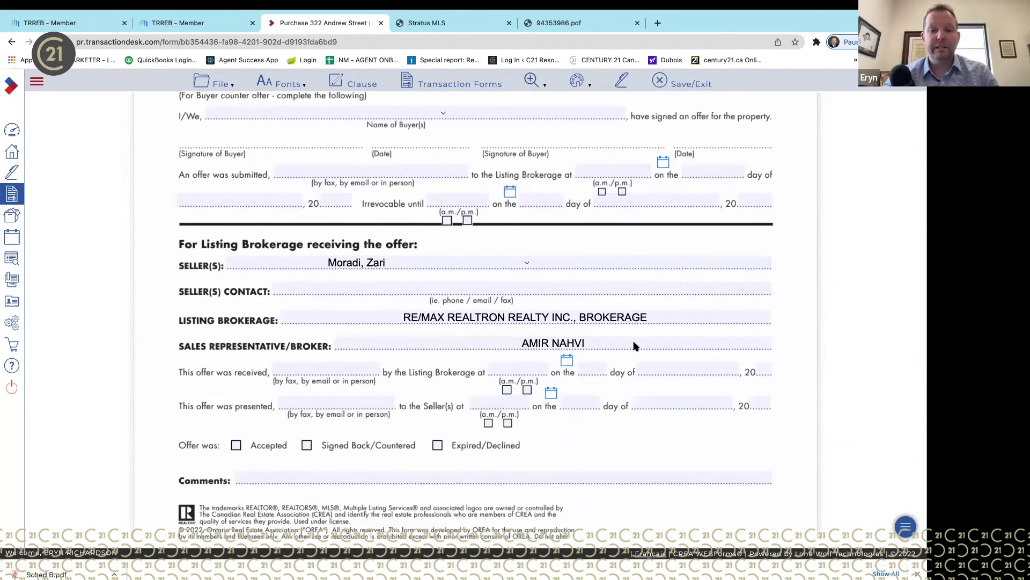
scroll(558, 293, up, 8)
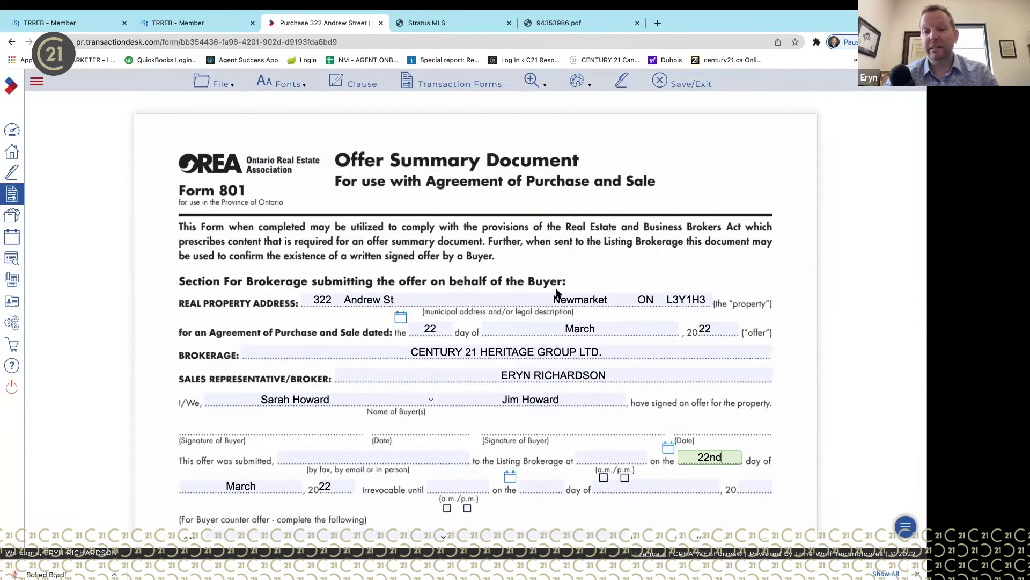
scroll(558, 289, down, 10)
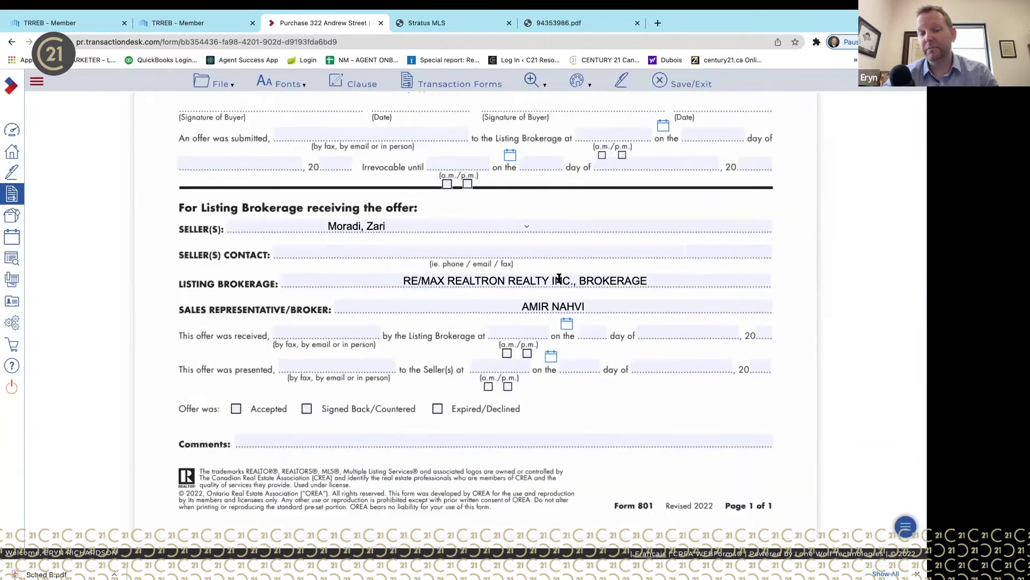
scroll(559, 281, up, 10)
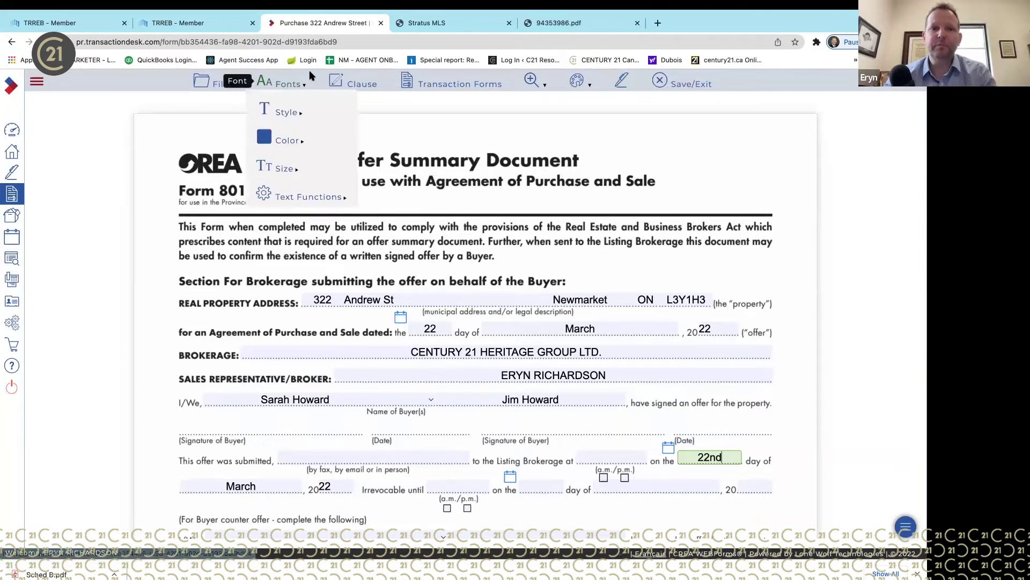
- Open Form 100 Agreement of Purchase and Sale from the transaction's forms list
click(444, 86)
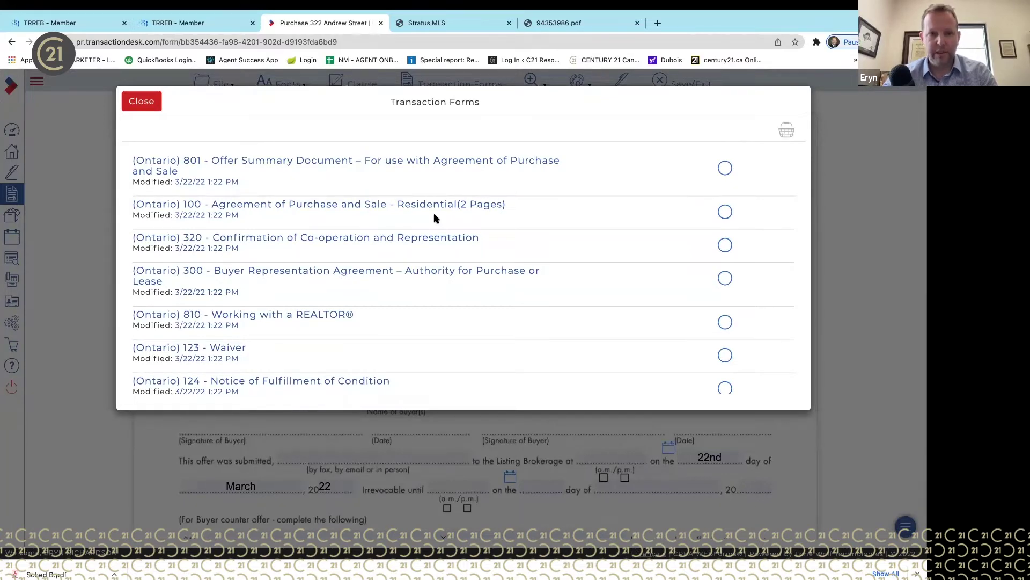
click(269, 204)
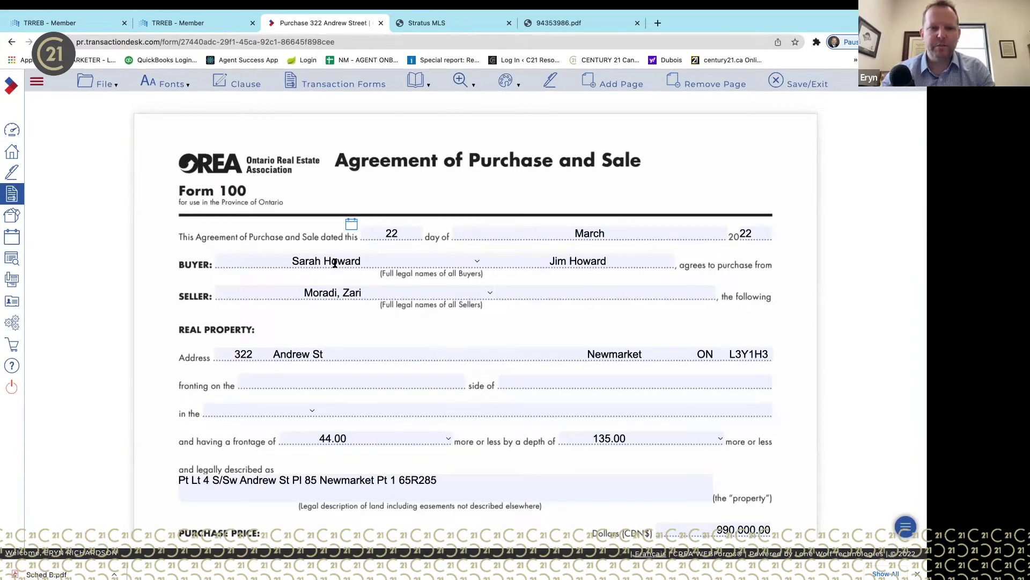
- Append an ampersand and the second owner's name to the first Seller entry
click(401, 292)
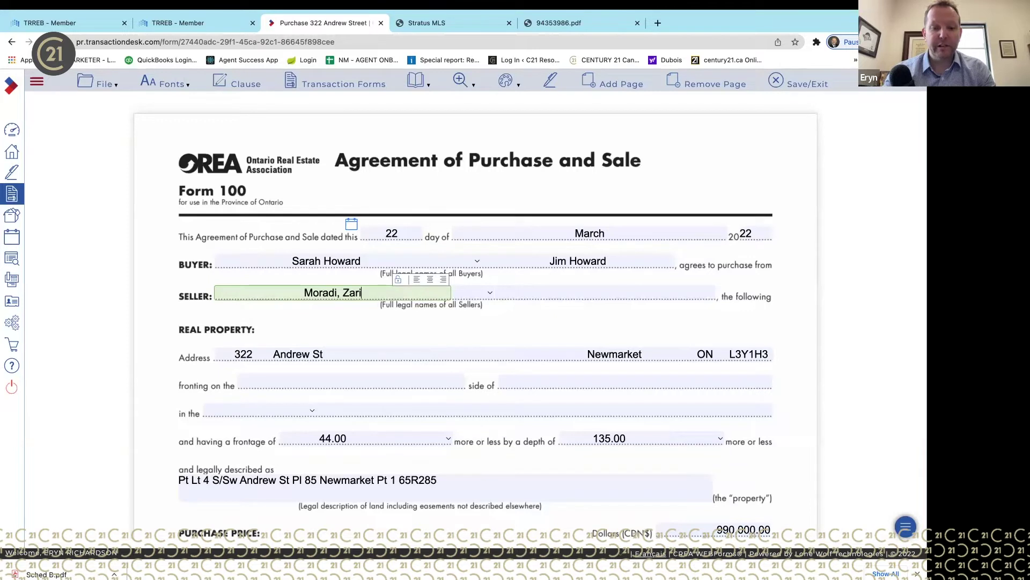
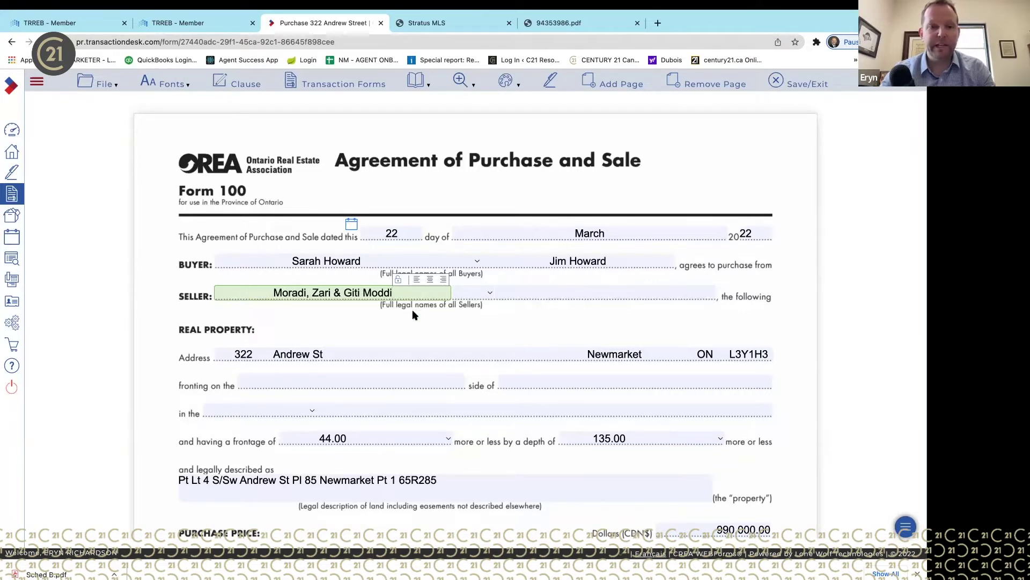
click(405, 325)
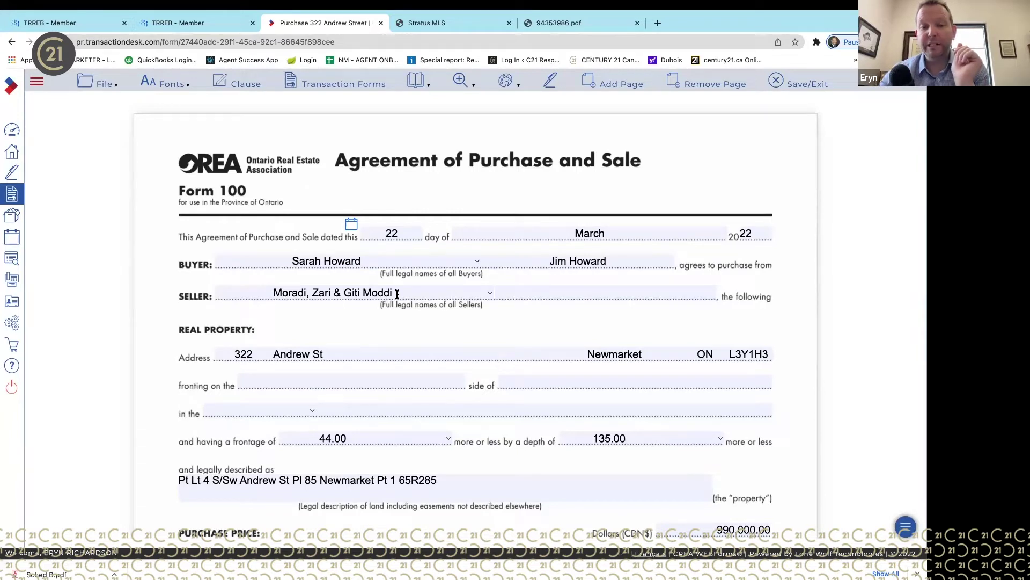
- Check the co-owner text in the first Seller entry and the buyer names, ending at the empty second Seller entry
click(529, 295)
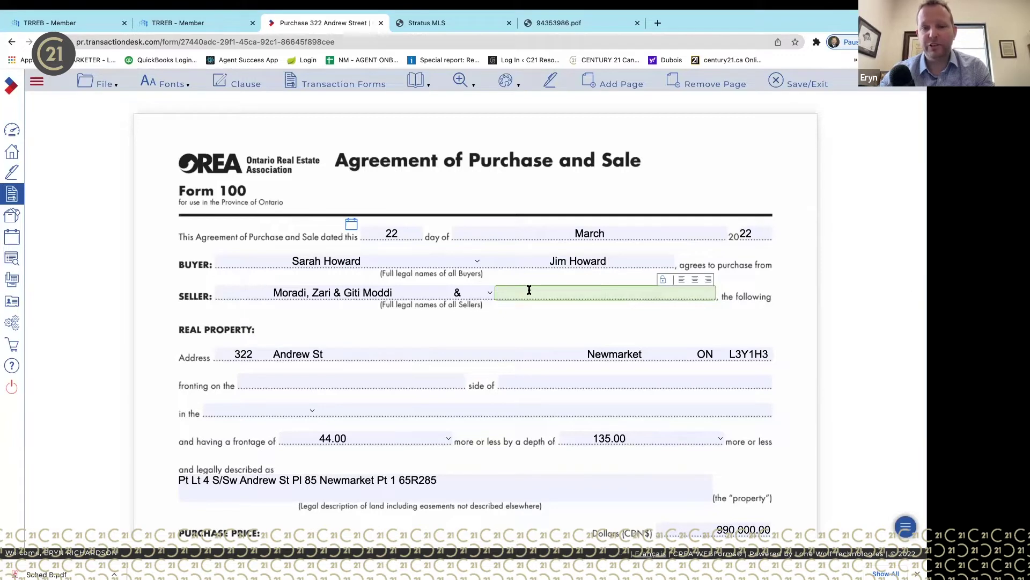
drag(395, 293, 263, 289)
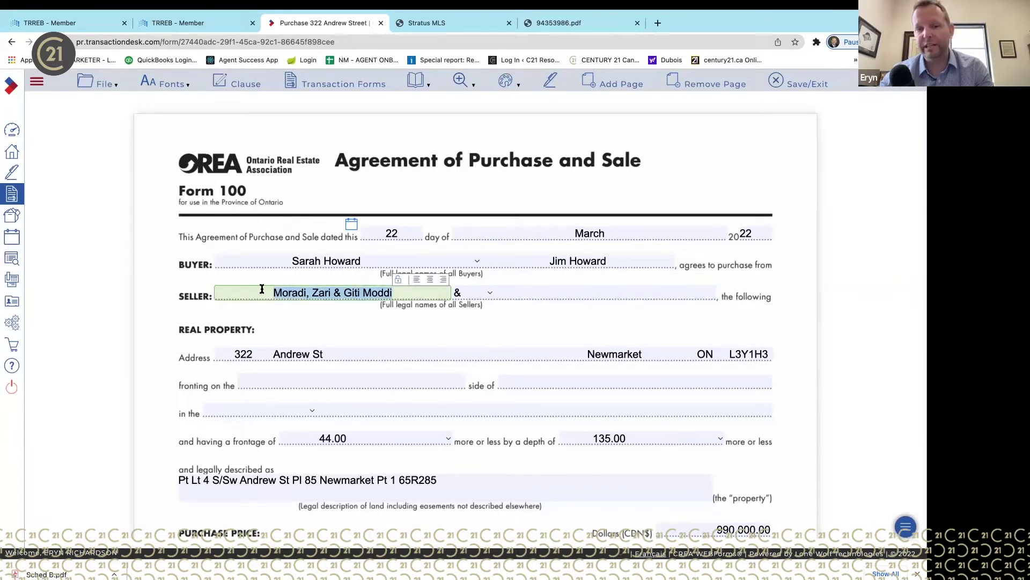
click(336, 326)
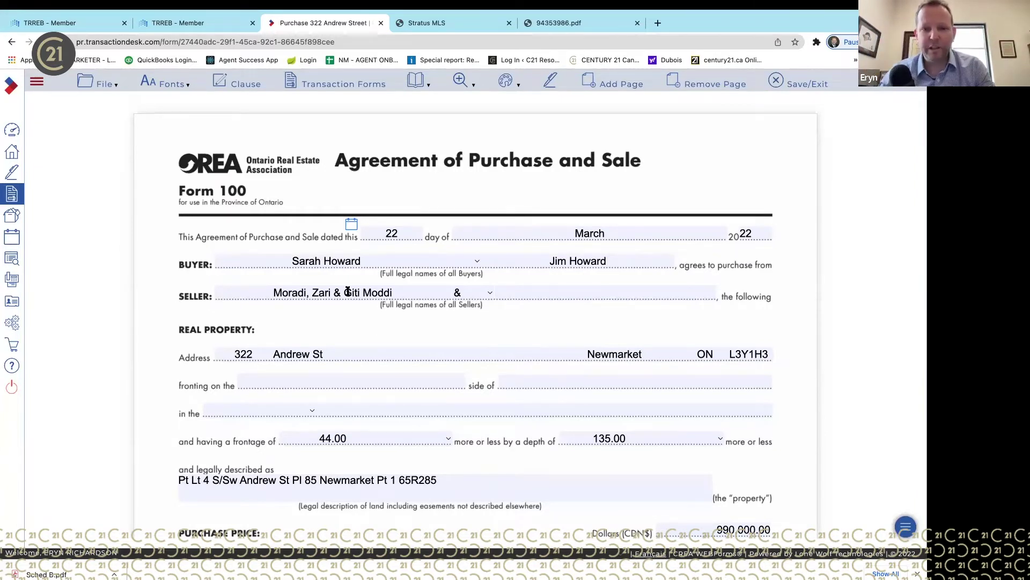
click(385, 260)
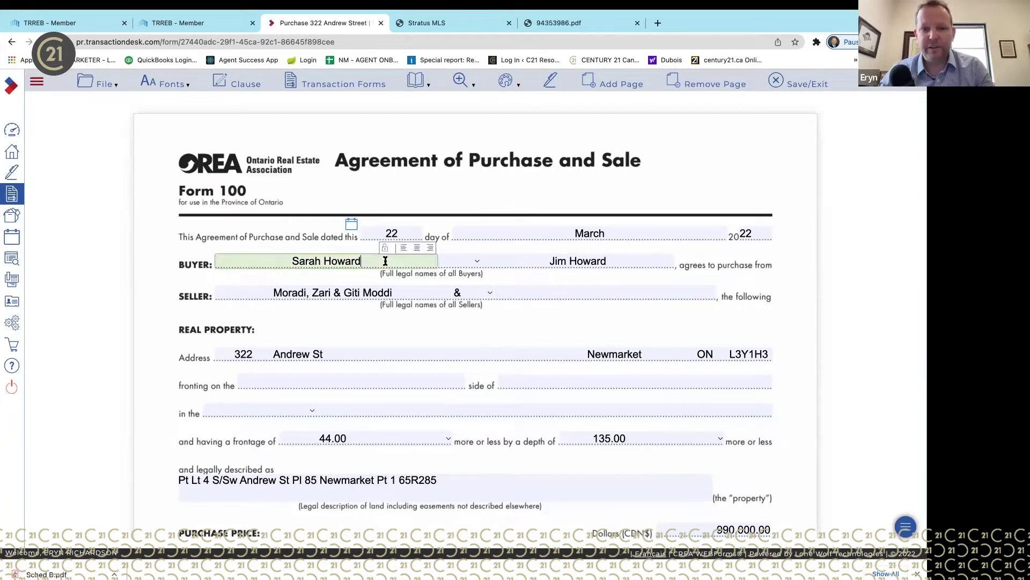
click(550, 259)
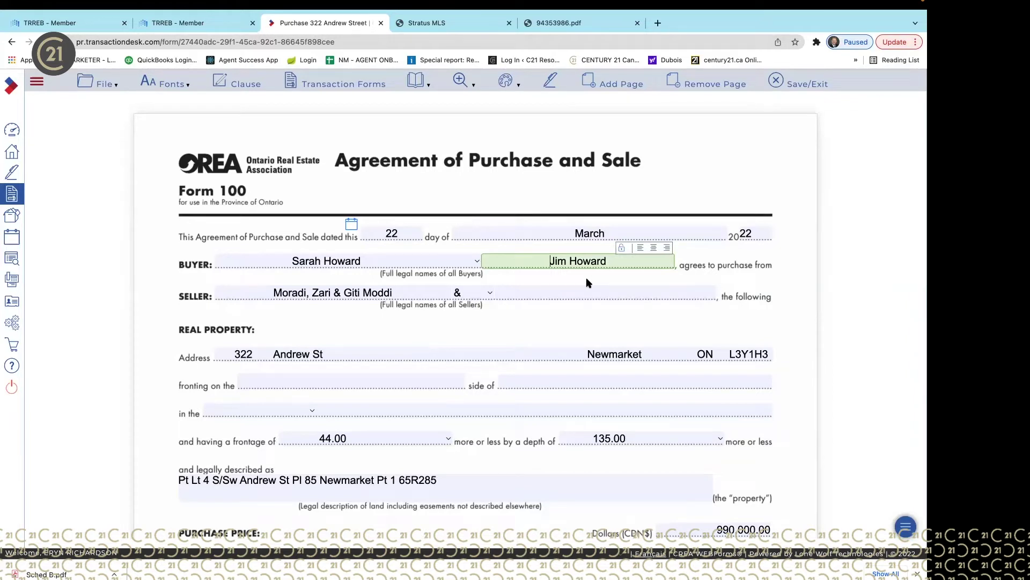
click(387, 261)
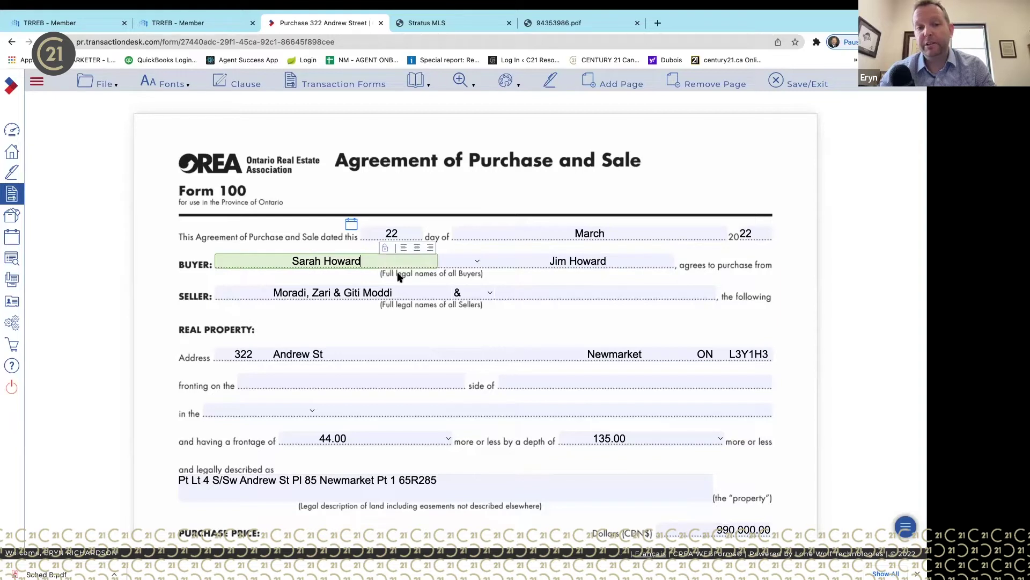
click(416, 292)
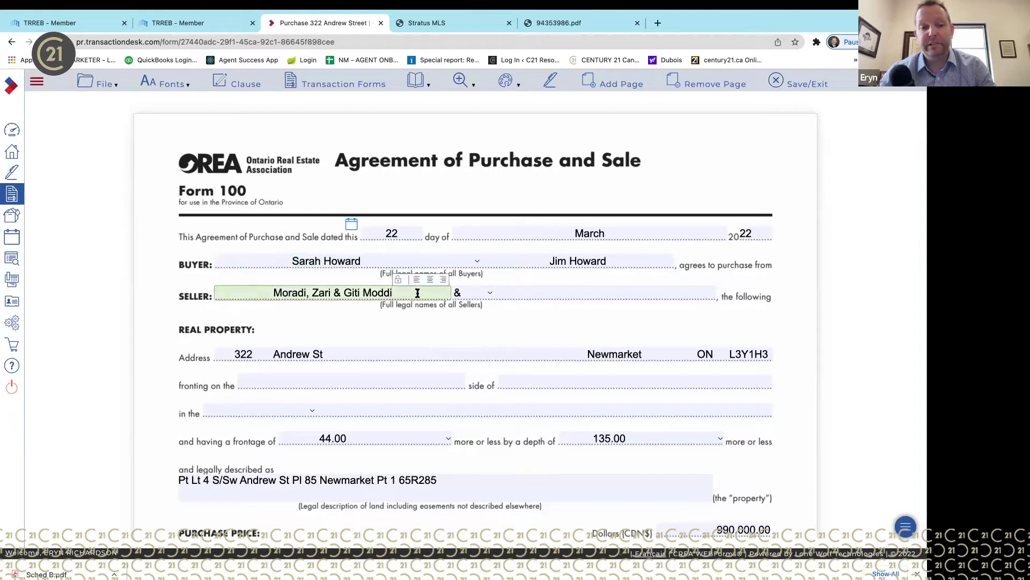
click(577, 291)
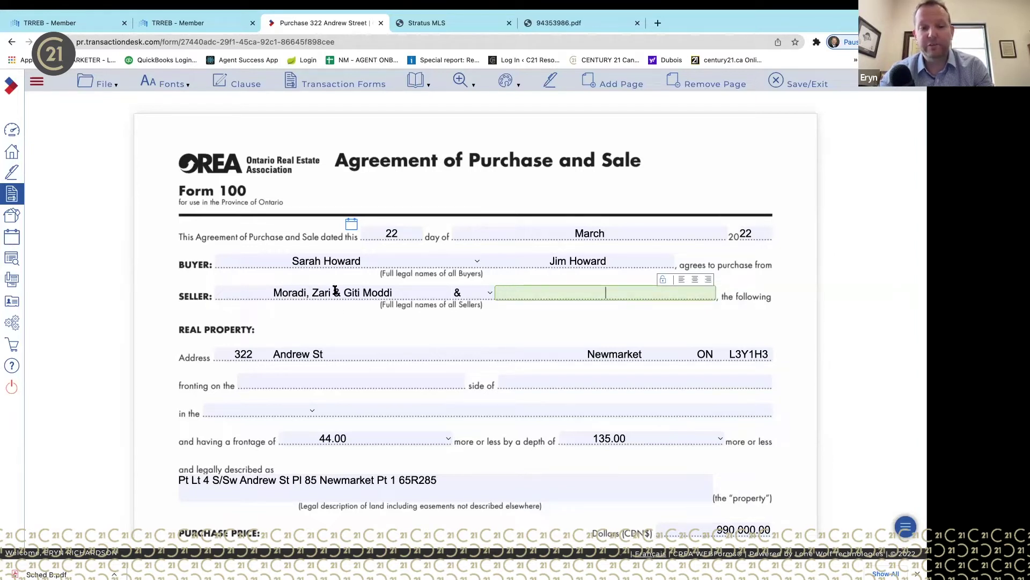
- Move the owner's first name ahead of the surname in the first Seller entry
double_click(330, 293)
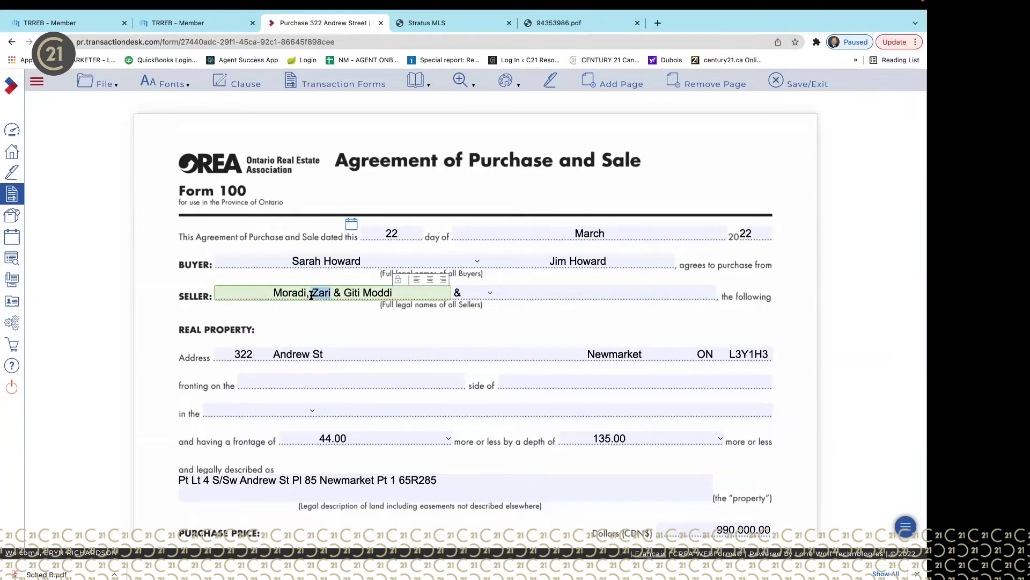
key(BackSpace)
click(272, 289)
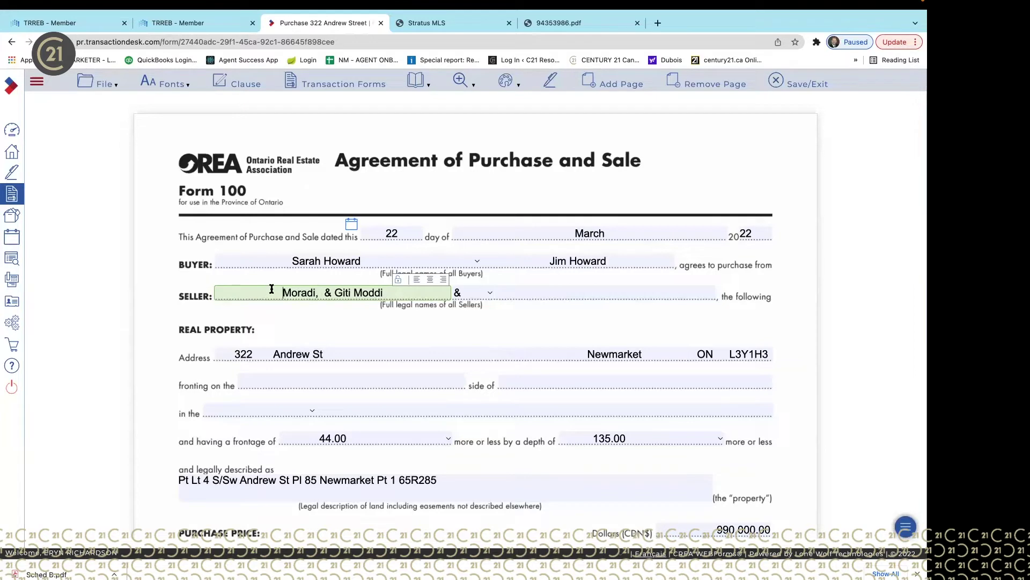
text(Zari)
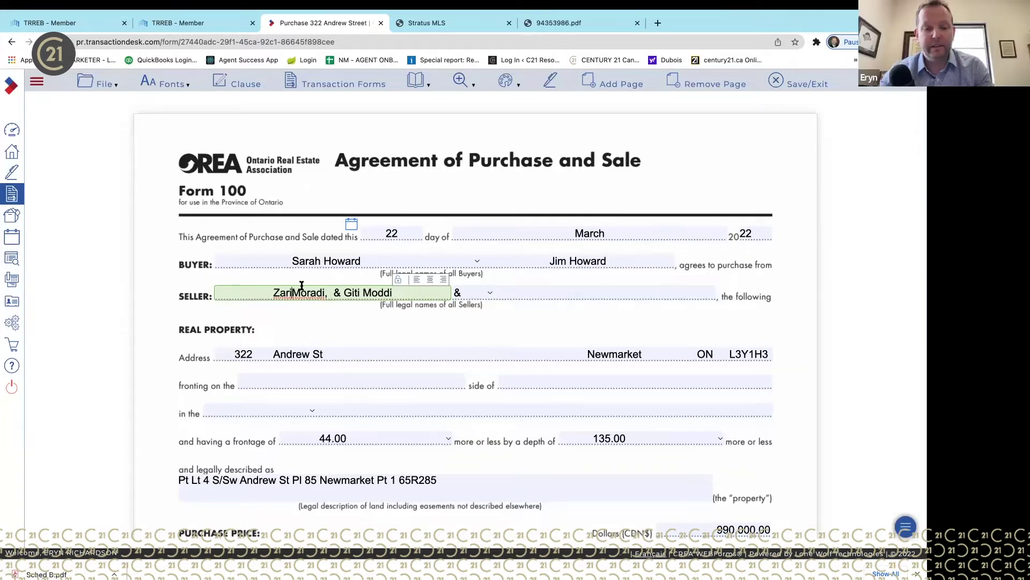
text(,)
key(BackSpace)
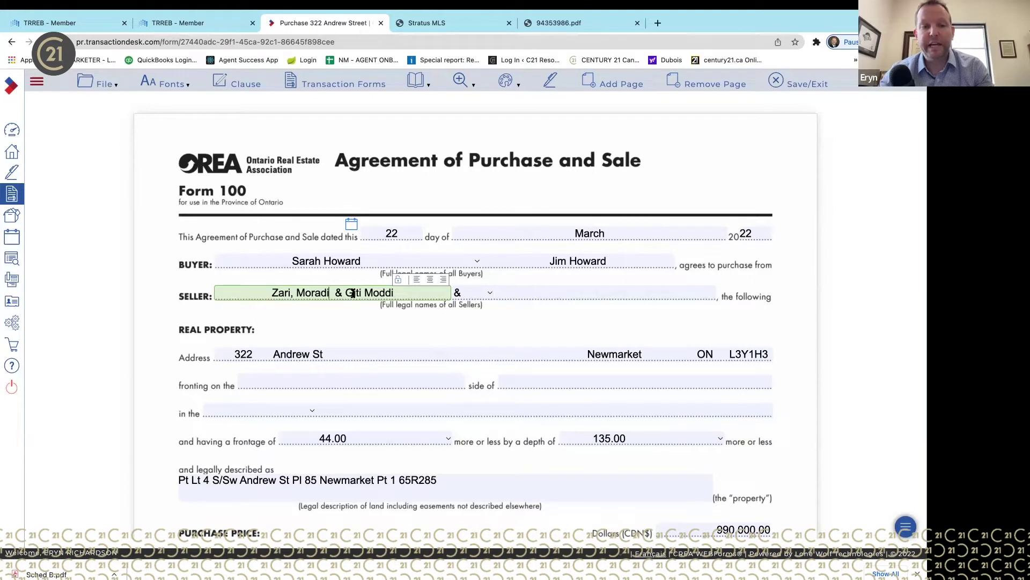
- Enter the third owner's full name in the second Seller entry and remove a stray comma from the first
click(518, 290)
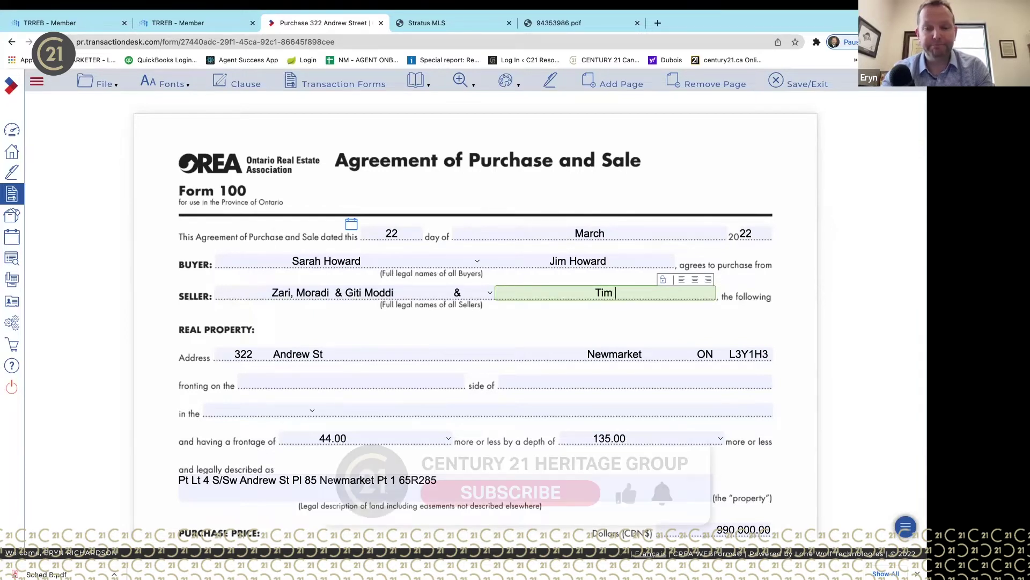
click(294, 294)
key(BackSpace)
click(649, 293)
click(660, 318)
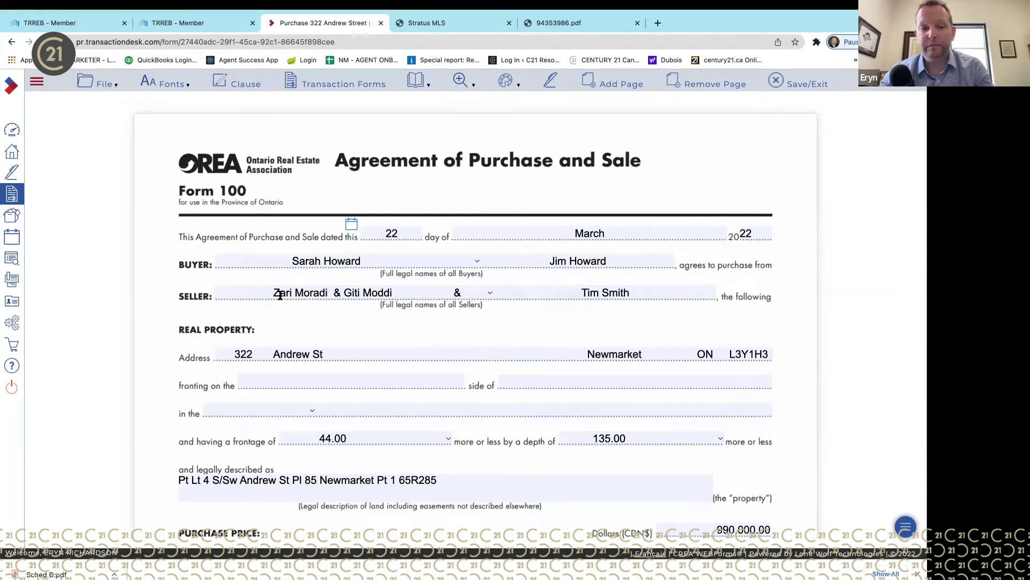
- Add '&' and the fourth owner's name to the second Seller entry, fixing a typo
click(648, 291)
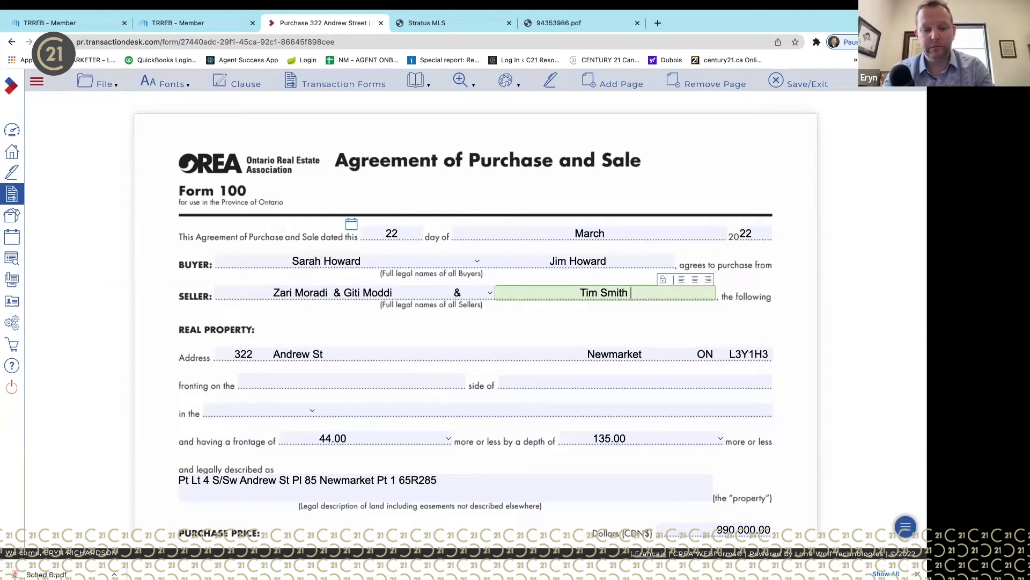
text(& )
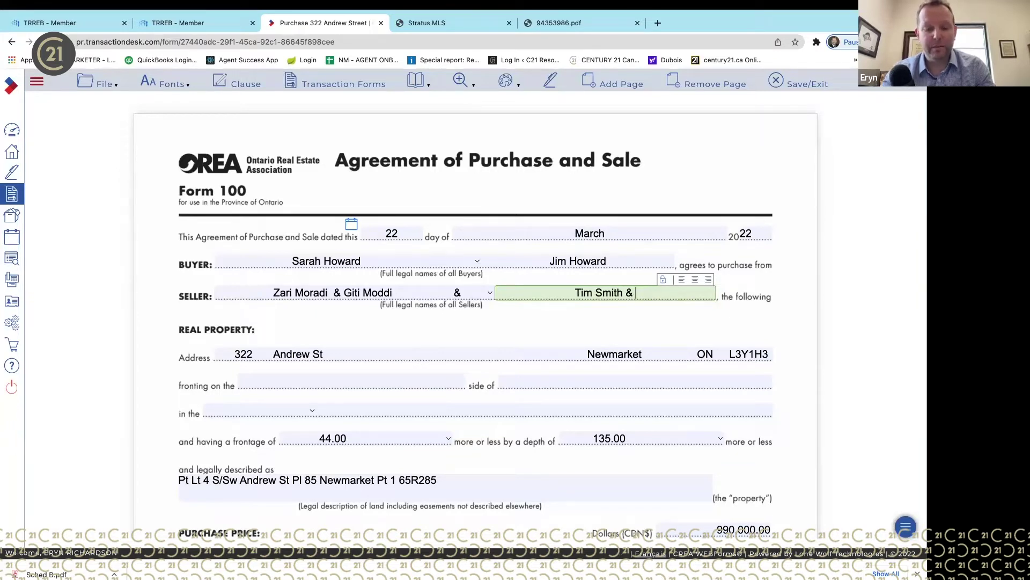
key(Left)
key(Left)
key(Left)
key(Right)
key(Right)
key(Right)
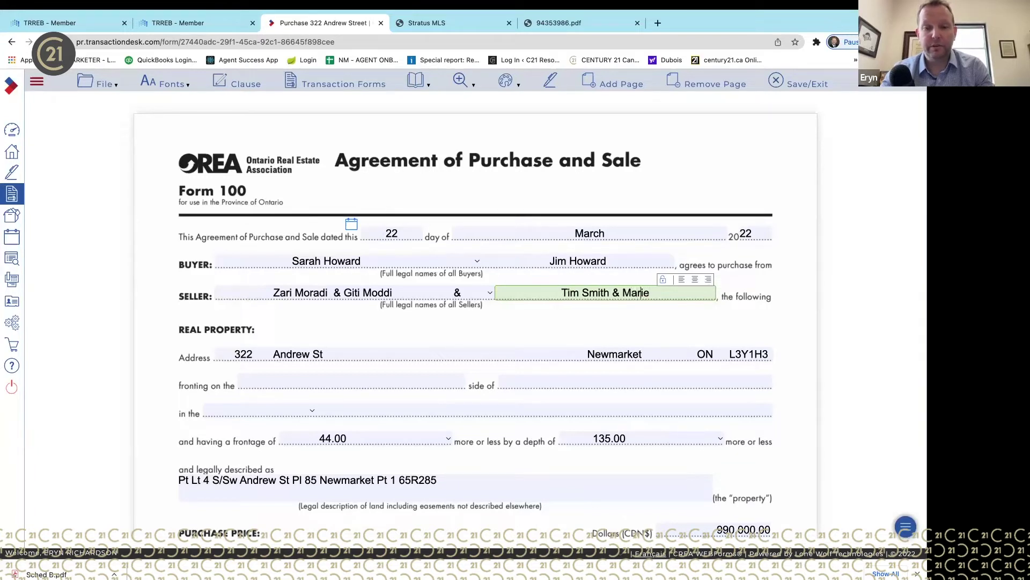
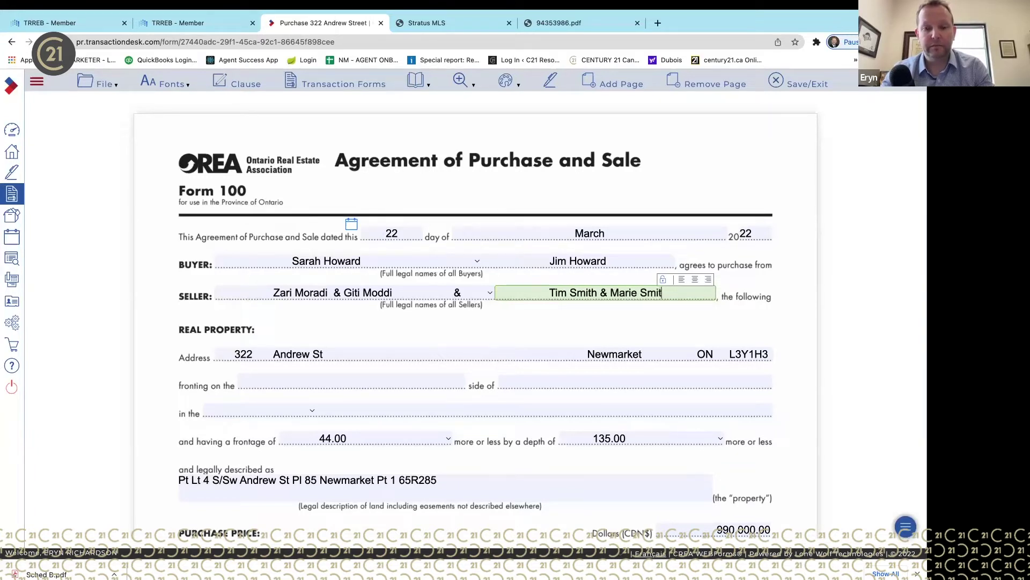
click(647, 328)
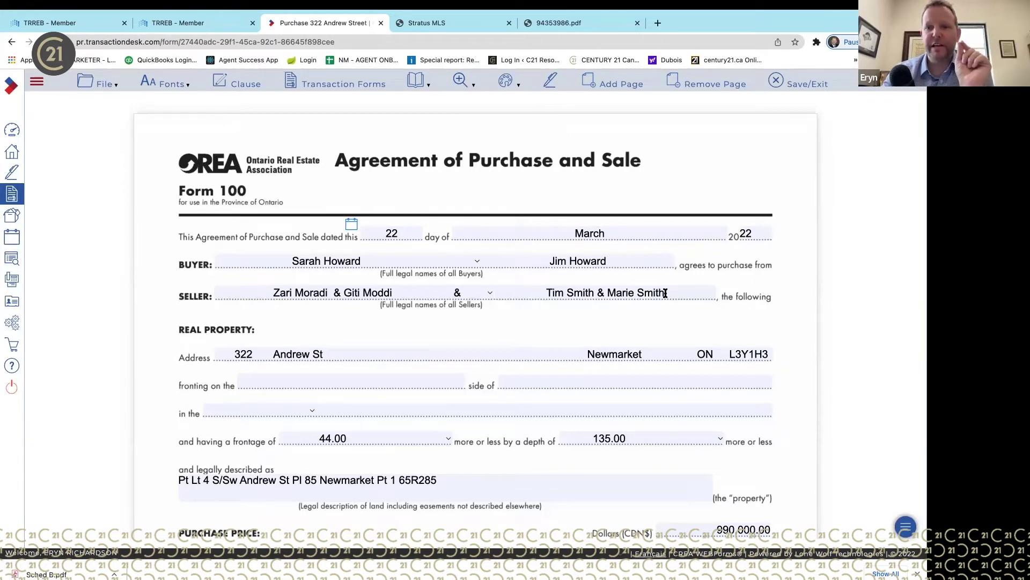
- Select the whole second Seller entry to check its names, then leave it
drag(665, 293, 541, 295)
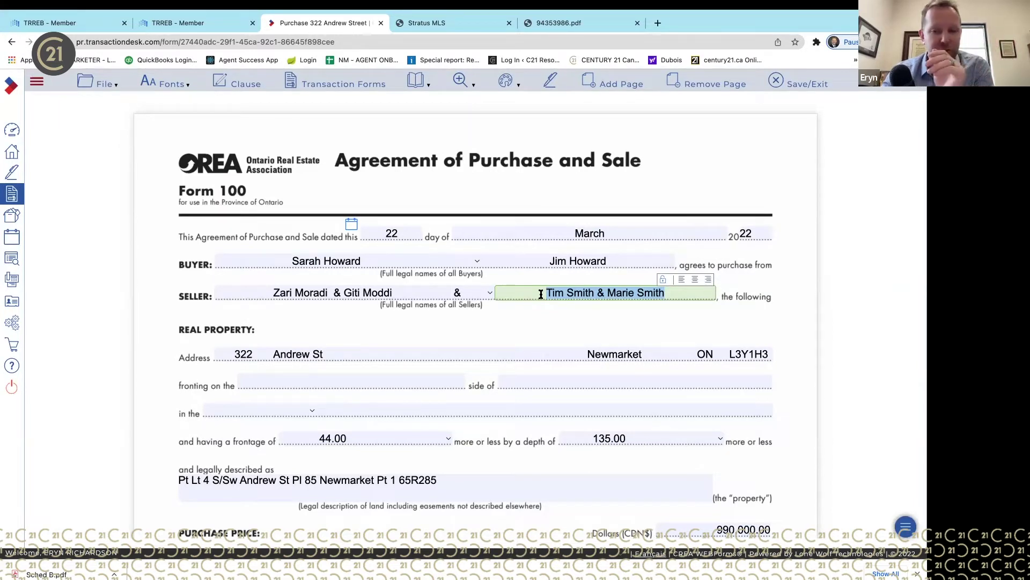
click(538, 320)
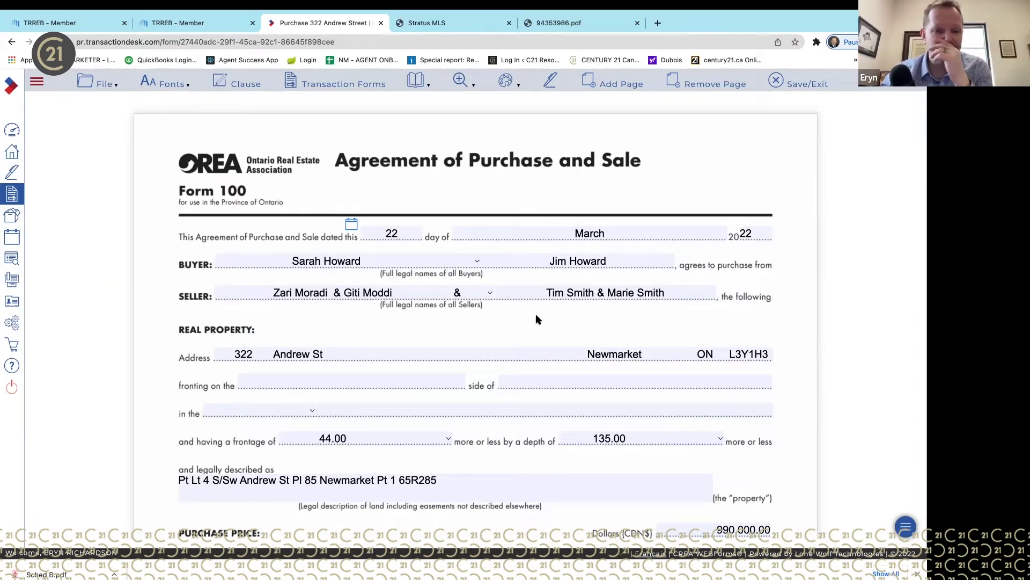
click(675, 292)
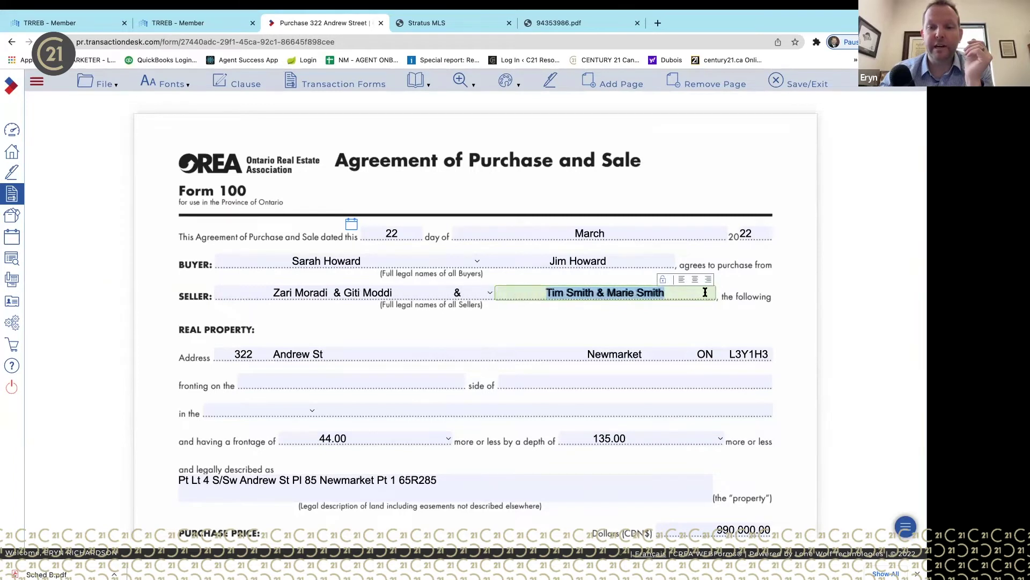
click(681, 291)
drag(683, 291, 541, 286)
click(611, 307)
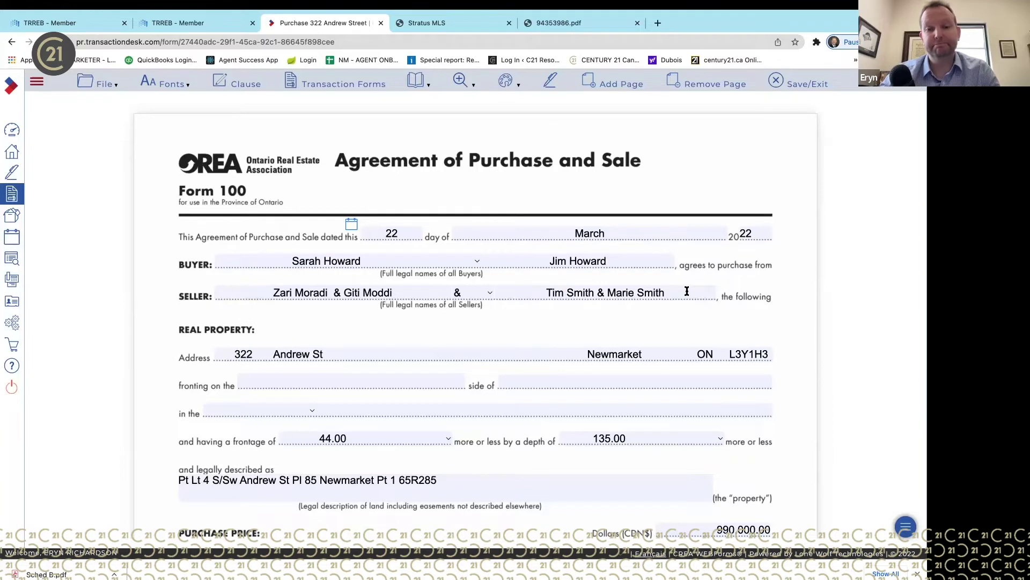
scroll(686, 291, down, 2)
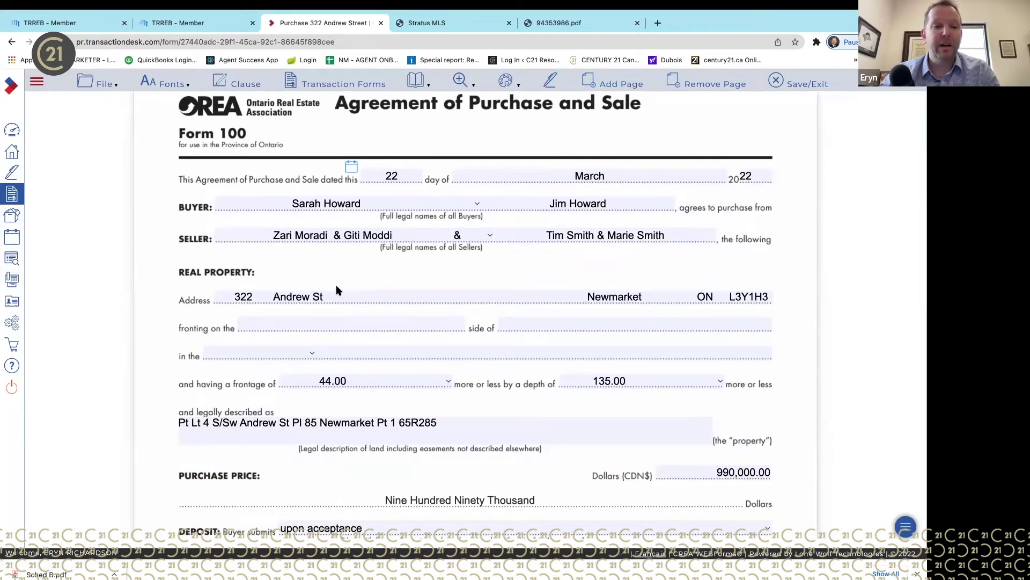
click(242, 292)
click(317, 295)
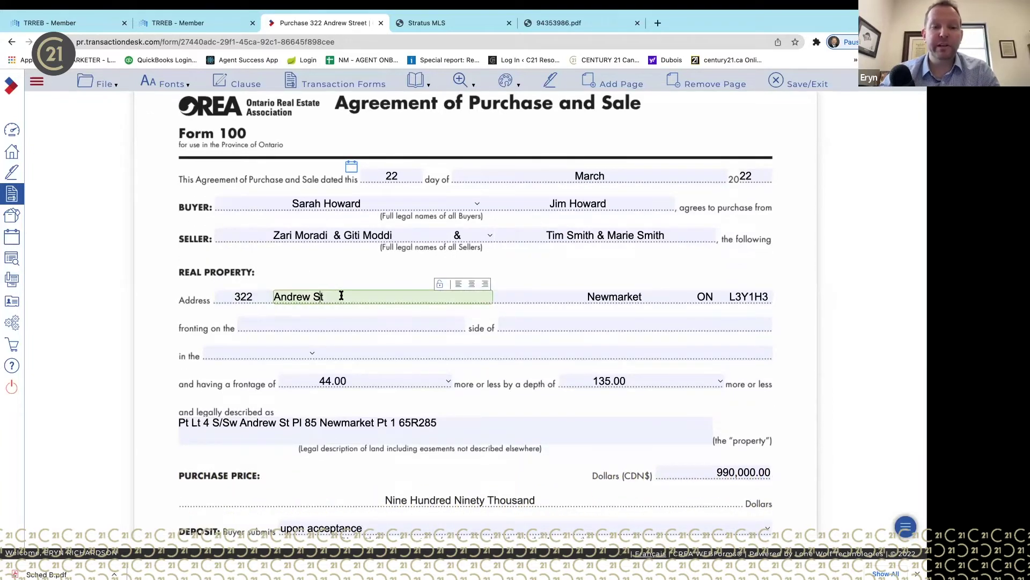
click(392, 323)
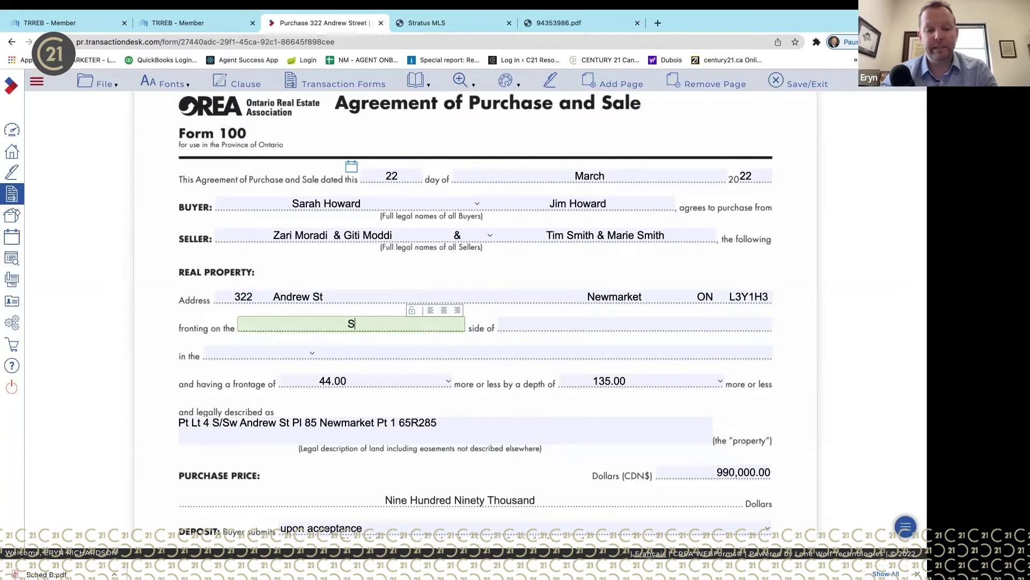
key(BackSpace)
key(BackSpace)
key(BackSpace)
key(Tab)
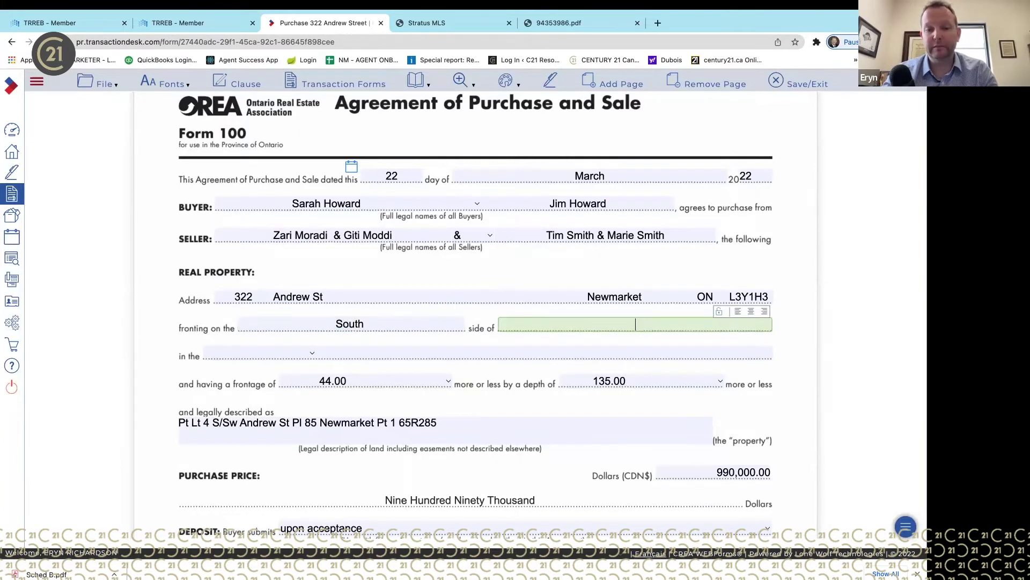
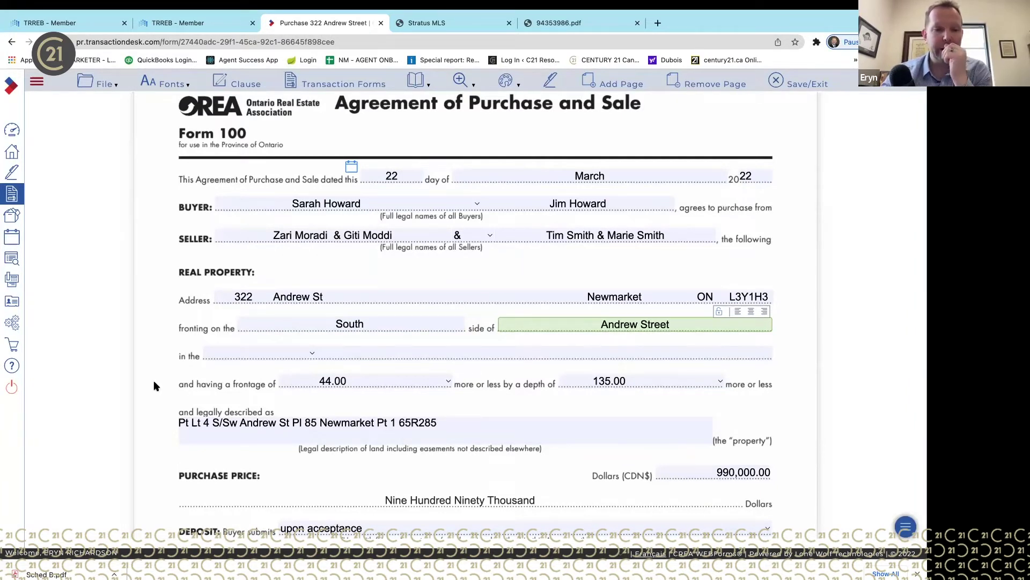
- Set the location to Municipality of Newmarket
click(239, 356)
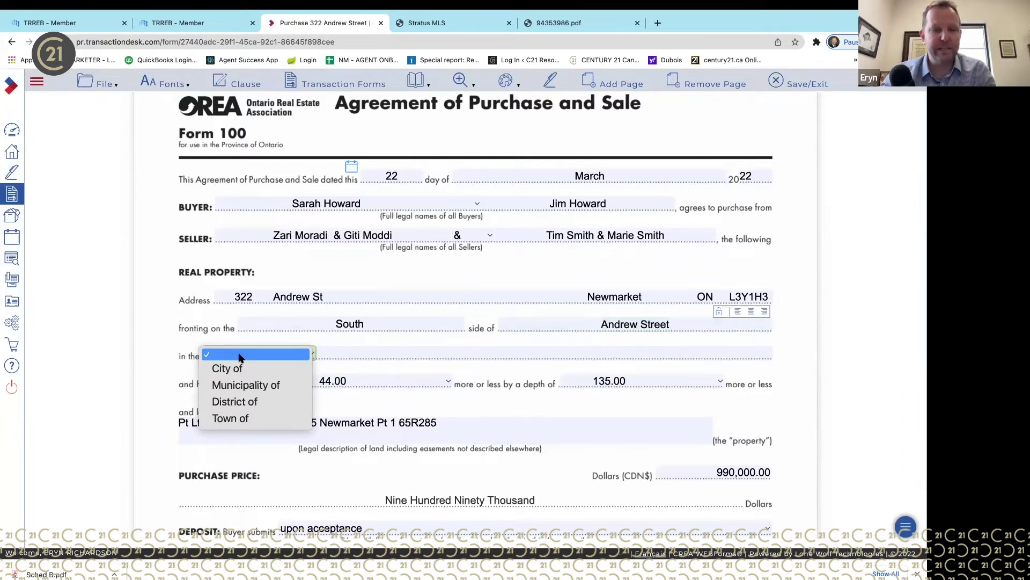
click(228, 368)
click(439, 352)
text(Newmarket)
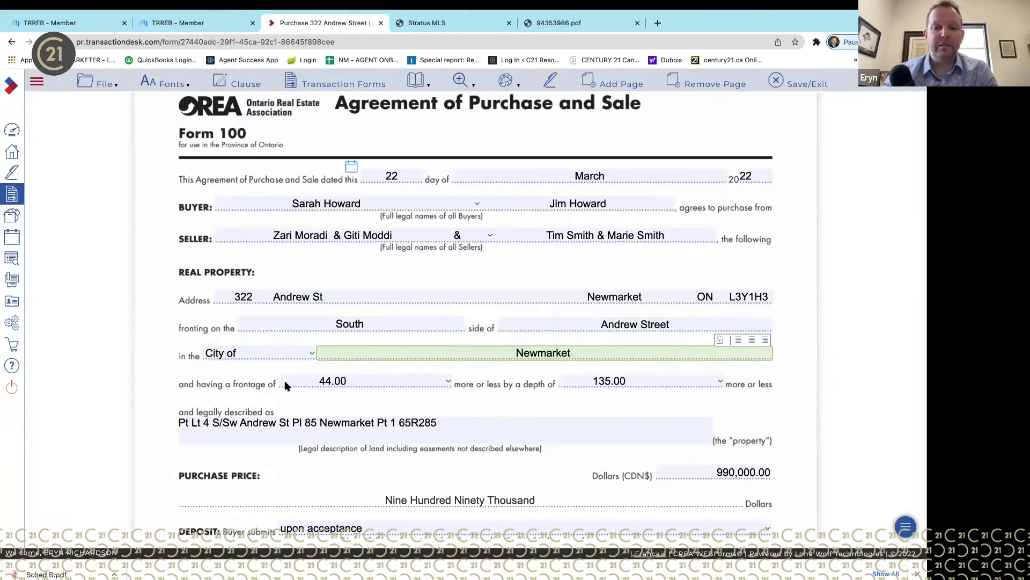
click(256, 354)
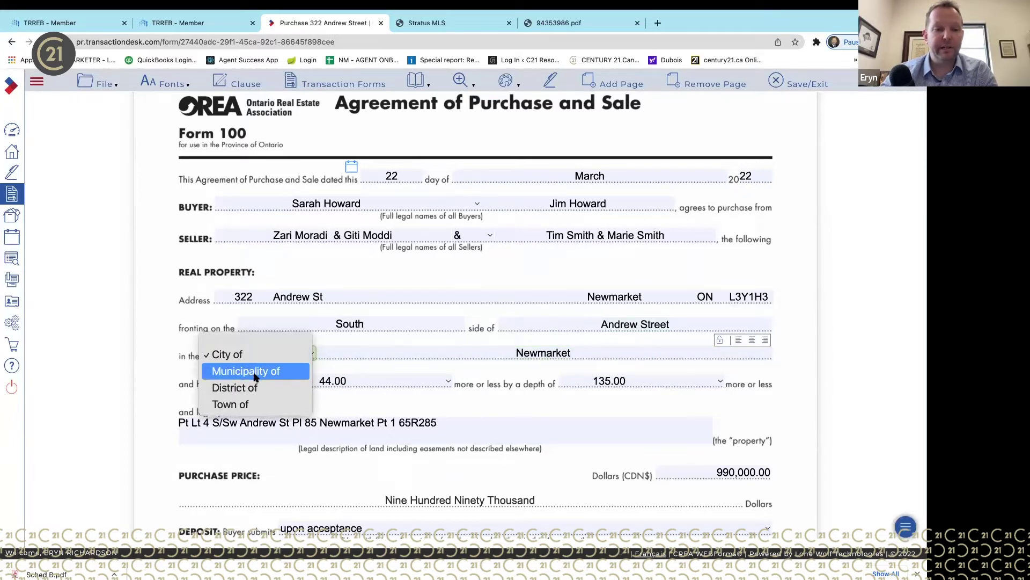
click(255, 372)
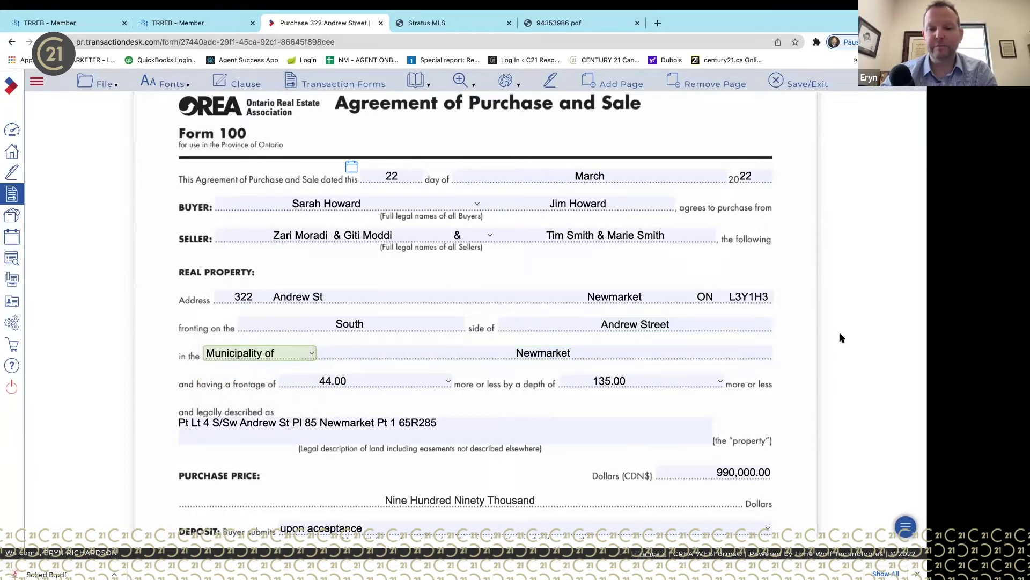
- Set both the 44.00 frontage and 135.00 depth units to Feet
scroll(362, 443, down, 3)
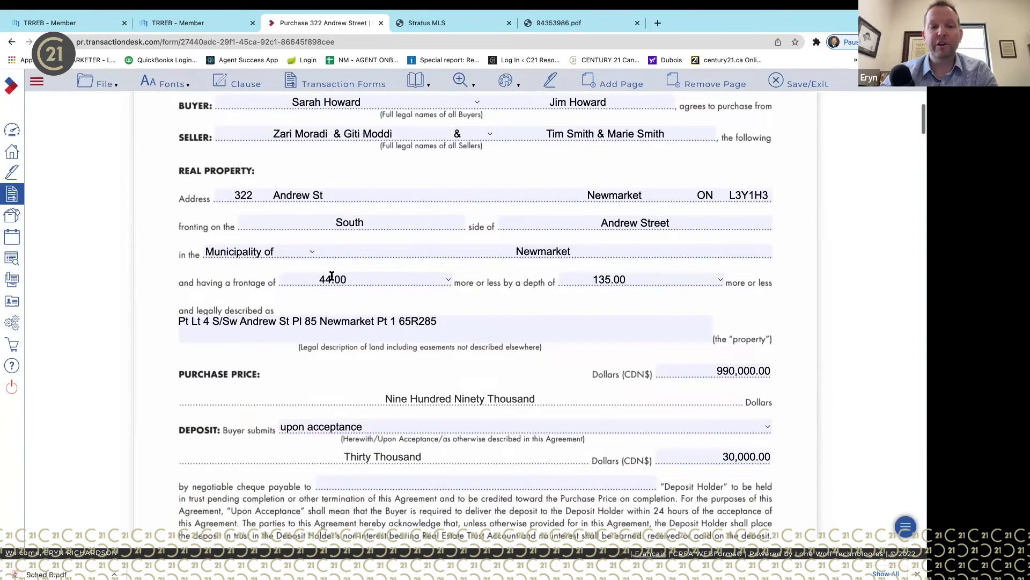
click(360, 277)
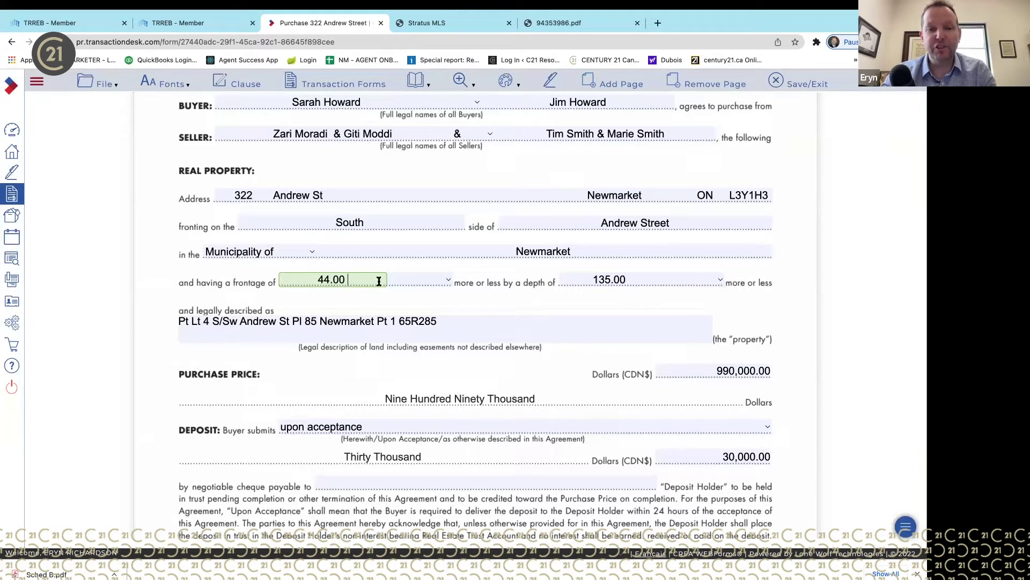
click(437, 275)
click(425, 297)
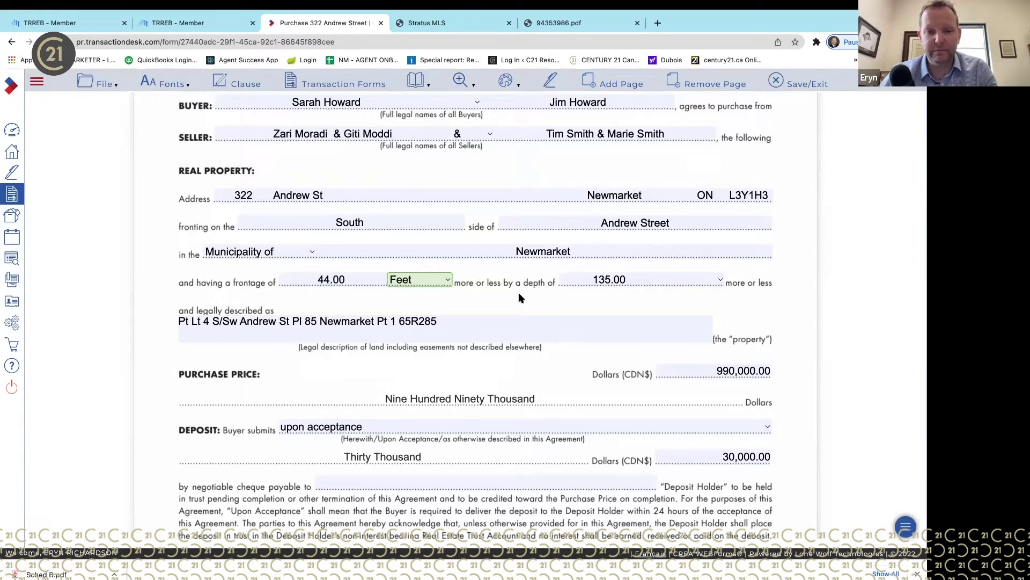
click(713, 280)
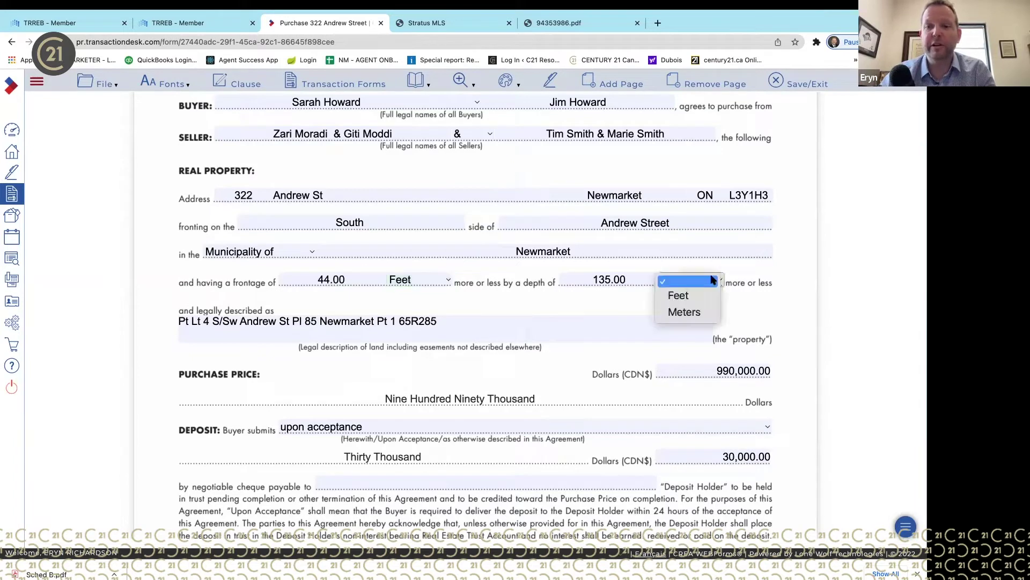
click(698, 296)
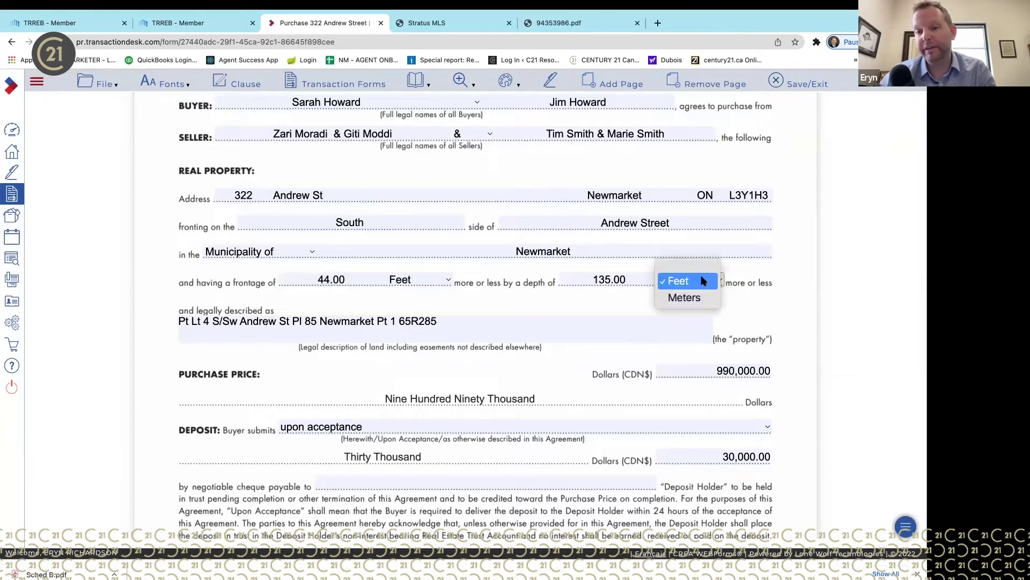
click(703, 281)
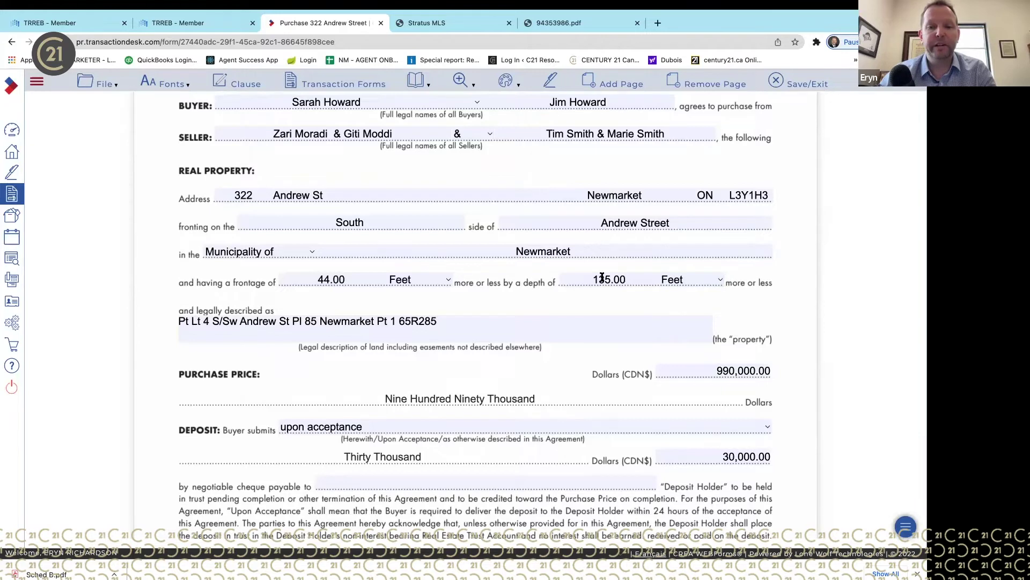
scroll(596, 301, down, 3)
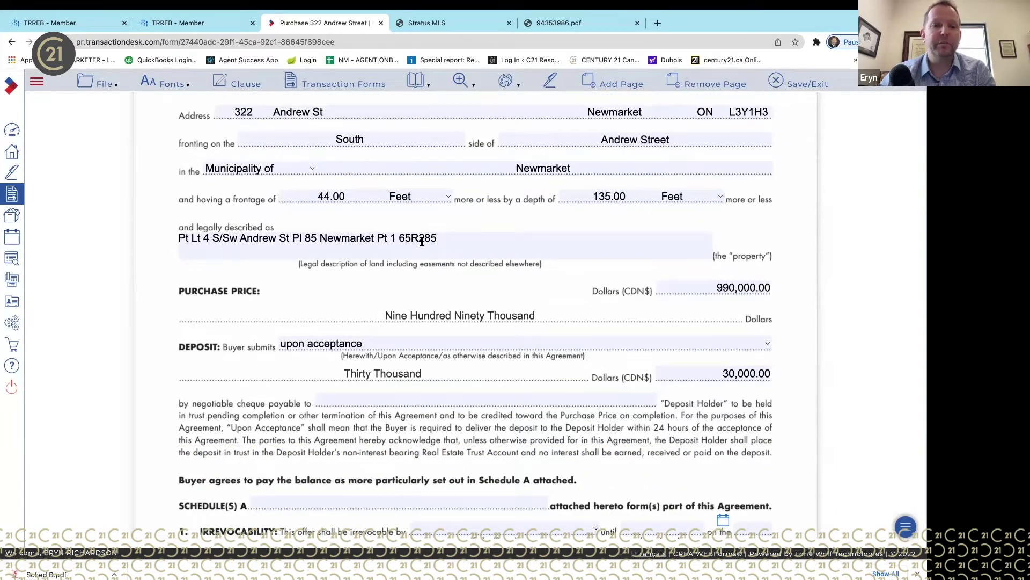
- Check the 990,000.00 purchase price and 30,000.00 deposit amount
scroll(422, 241, down, 3)
click(740, 199)
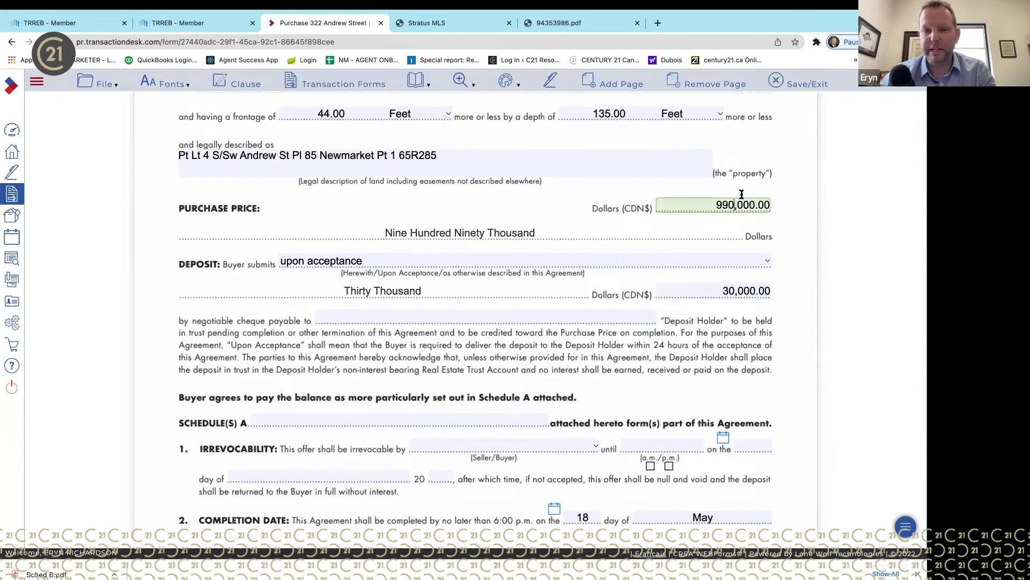
scroll(524, 232, down, 1)
click(726, 261)
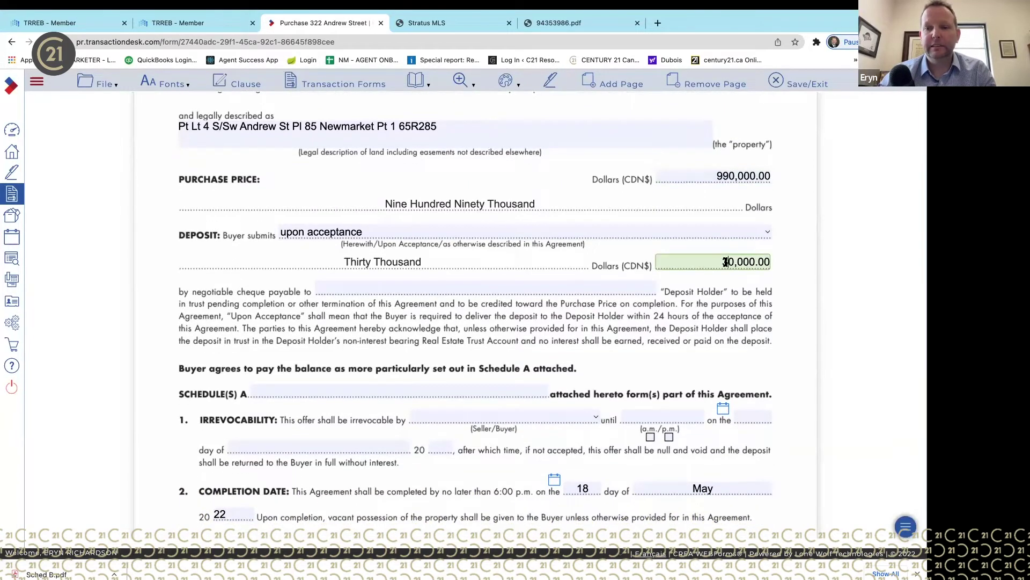
scroll(784, 275, down, 2)
- Make the deposit payable to 'Re/max Realton, Brokerage' as Deposit Holder
click(399, 237)
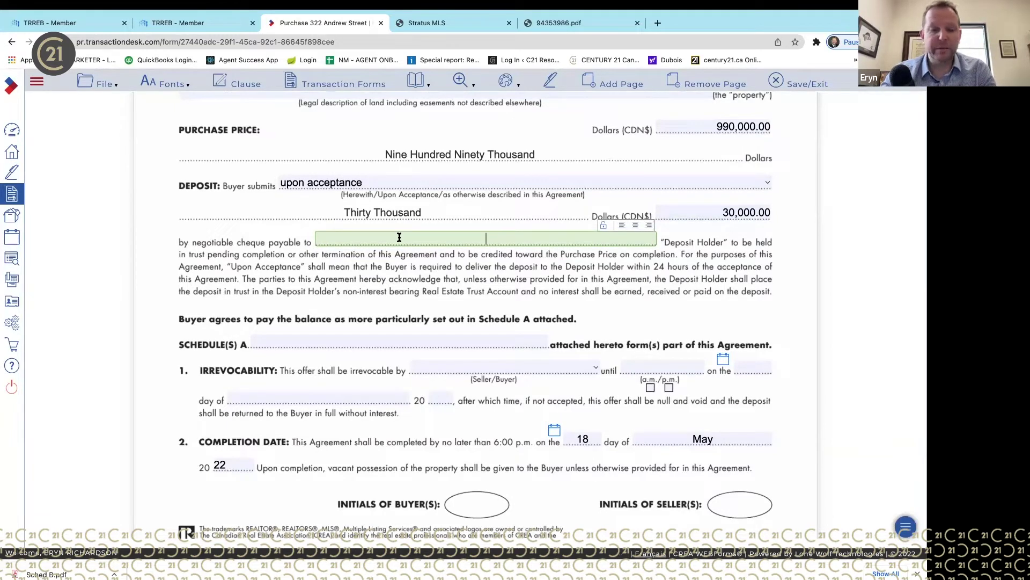
text(Rem)
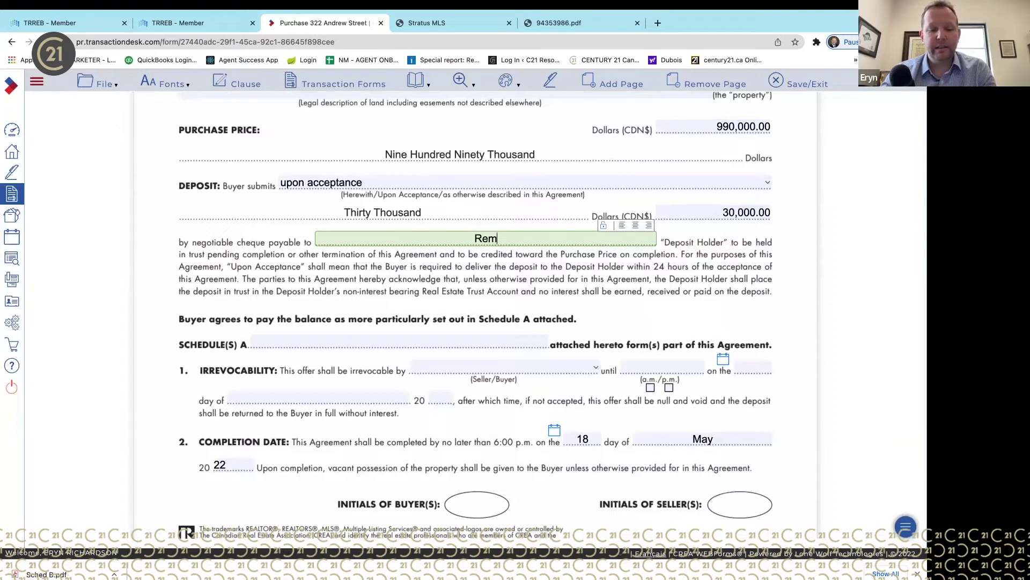
key(BackSpace)
text(/max)
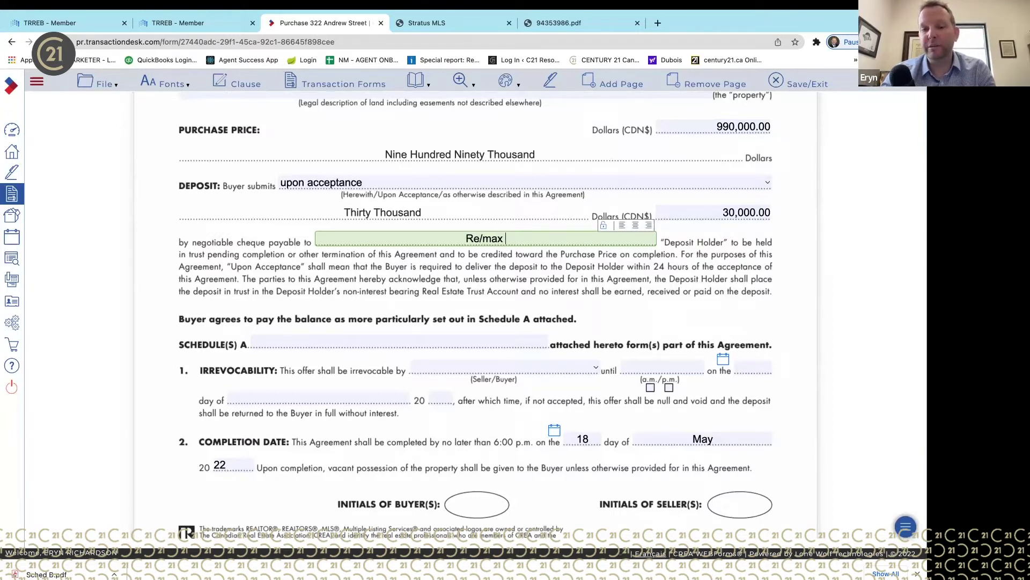
text( Re)
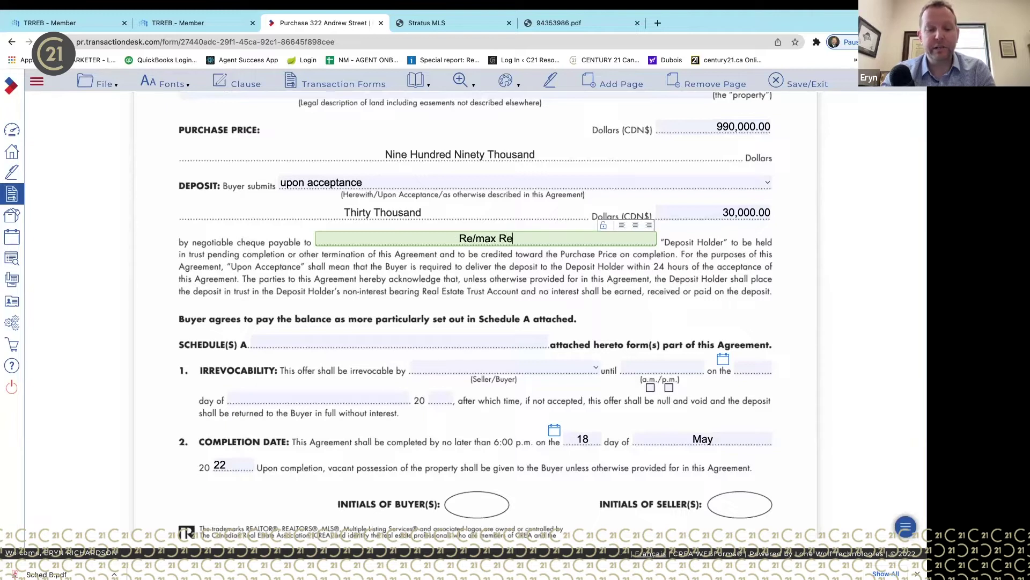
text(alton)
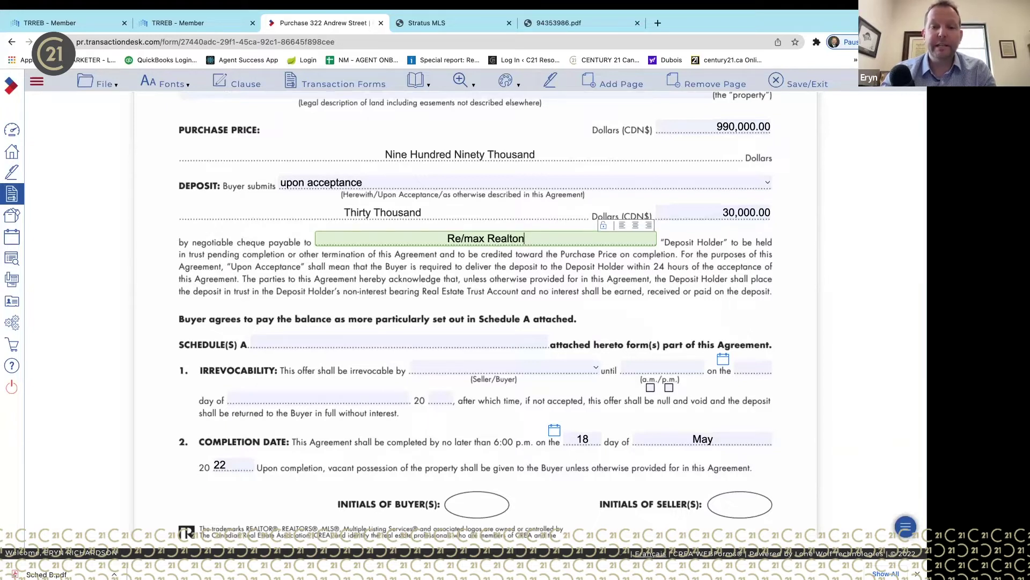
double_click(491, 237)
click(534, 236)
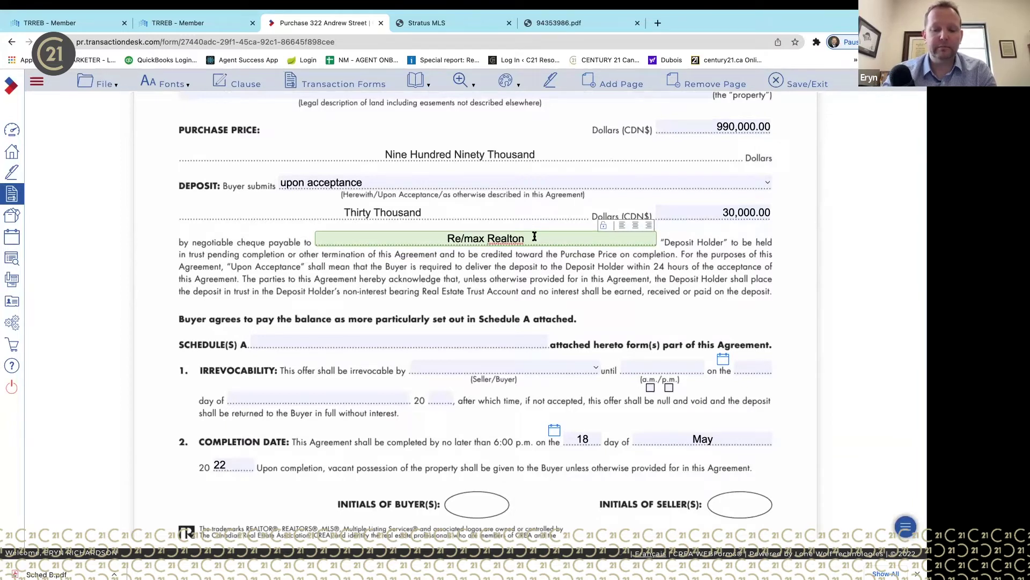
text(, Brok)
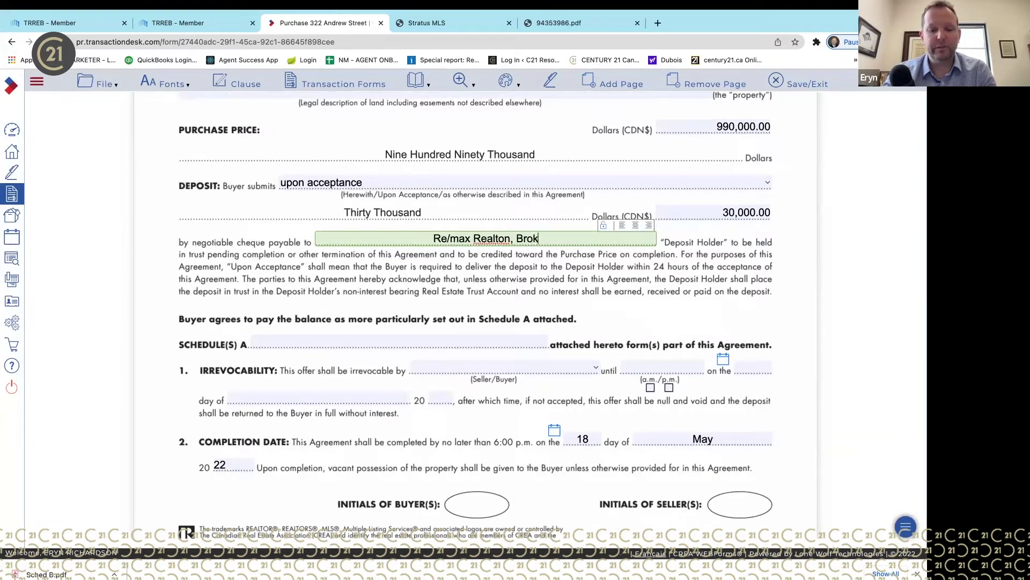
key(BackSpace)
text(el)
key(BackSpace)
key(BackSpace)
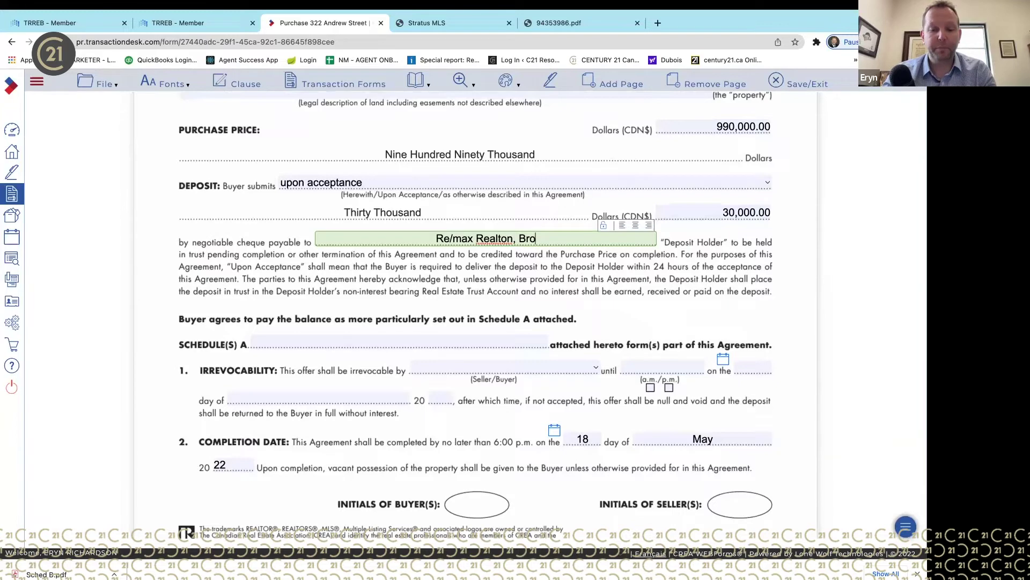
text(kerage)
click(530, 271)
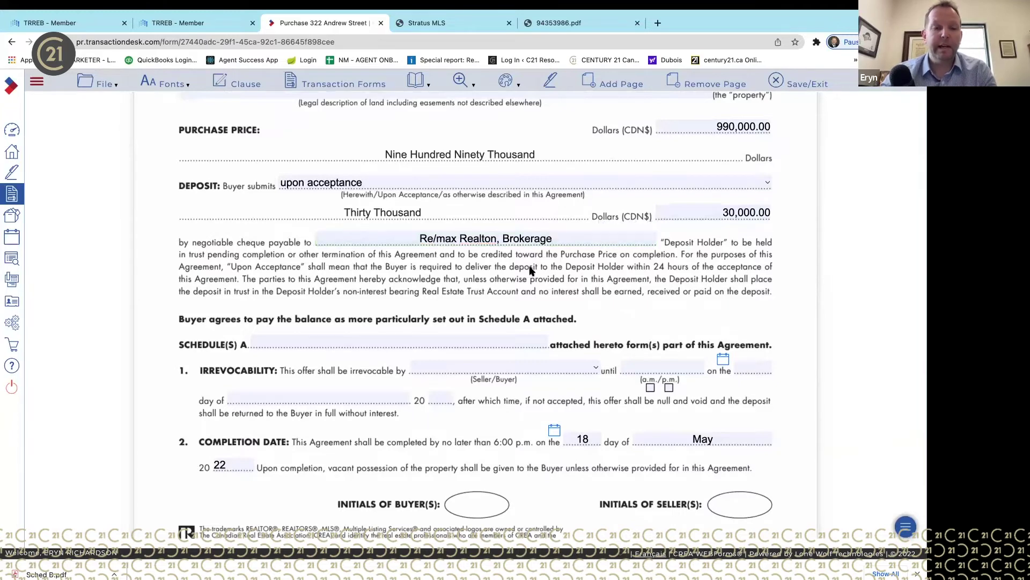
- Place the cursor in the Schedule(s) attached entry, dismissing its suggestion list
click(355, 338)
click(379, 299)
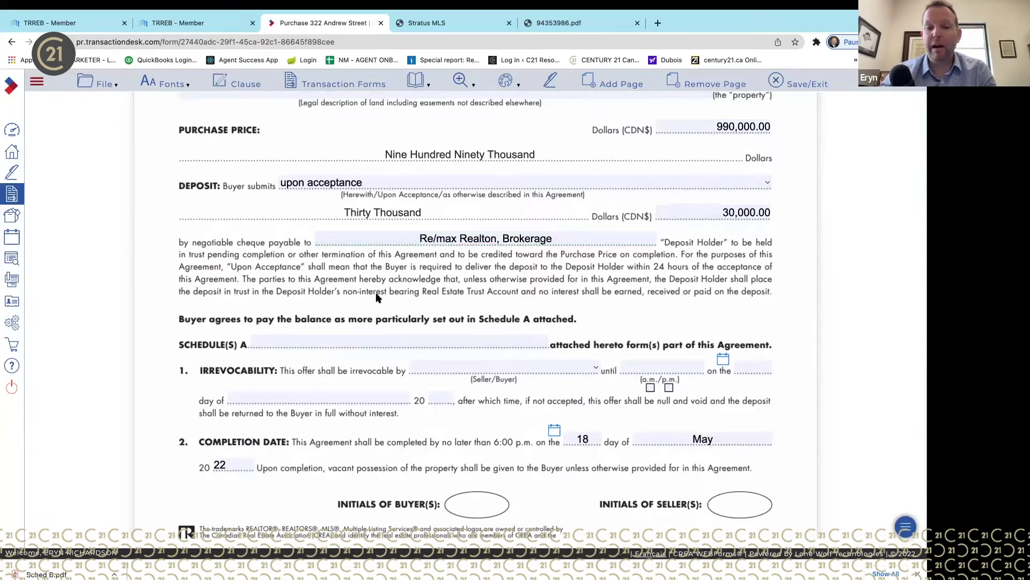
scroll(379, 299, down, 1)
click(399, 268)
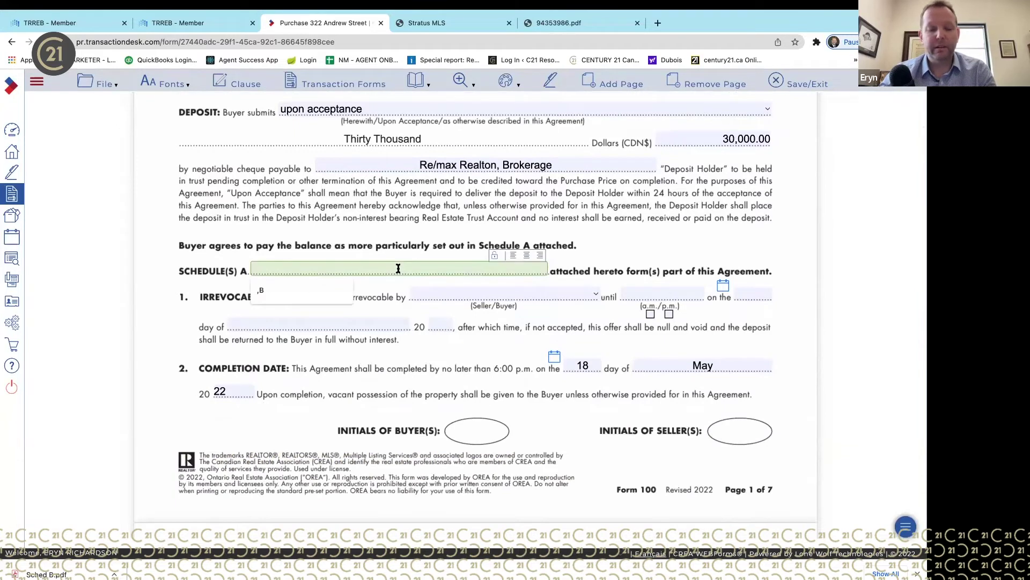
- Attach Schedule B and make the offer irrevocable by the Buyer
text(B)
click(464, 224)
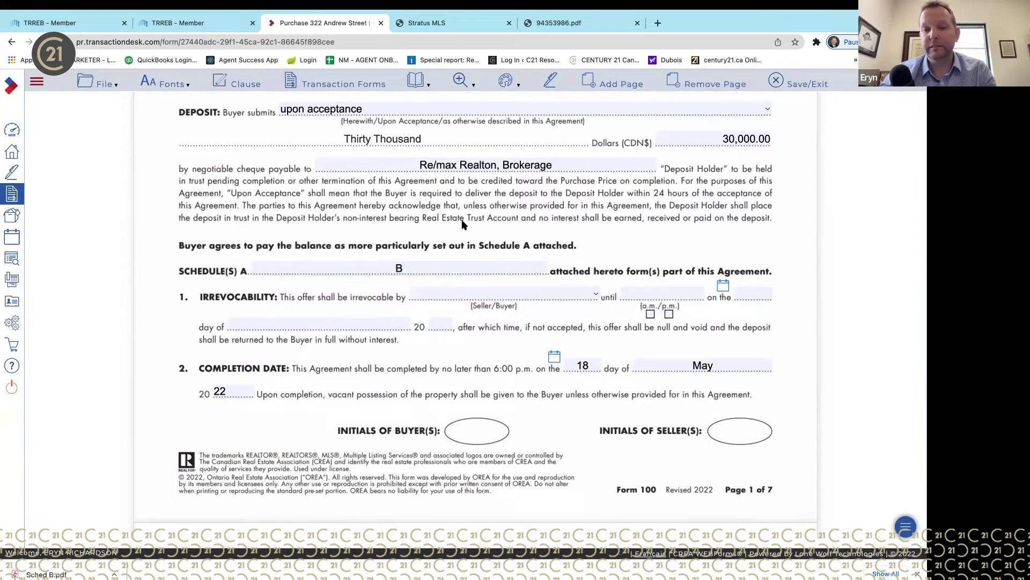
click(461, 292)
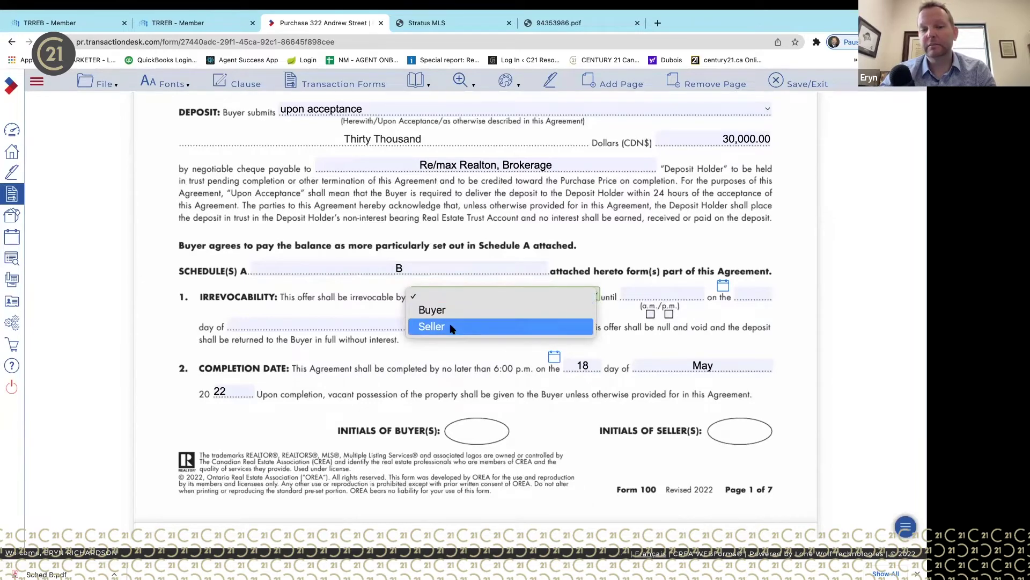
click(456, 309)
- Set the irrevocability deadline to 11:59 p.m. on March 22, 2022
click(724, 288)
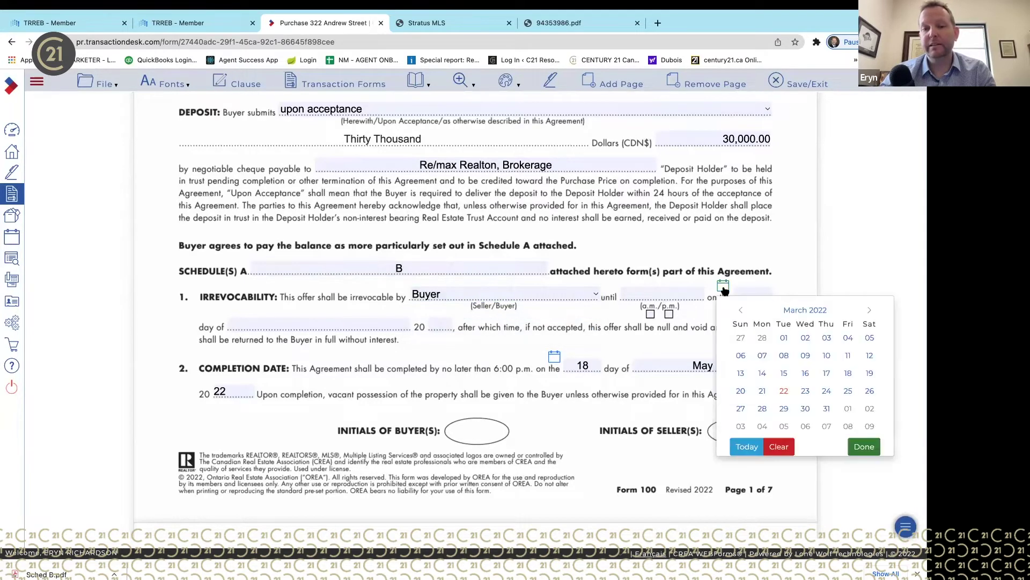
click(783, 390)
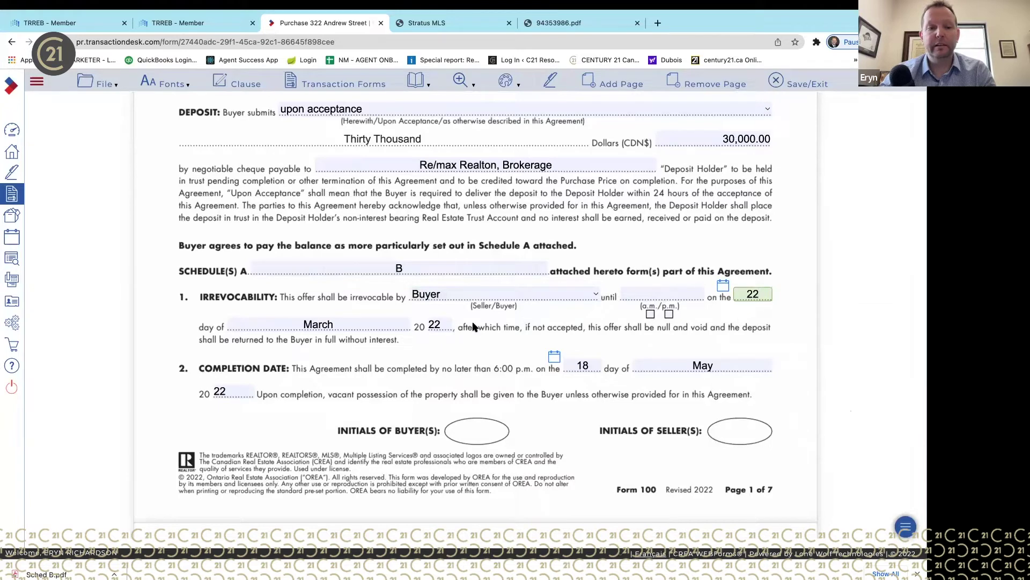
click(723, 285)
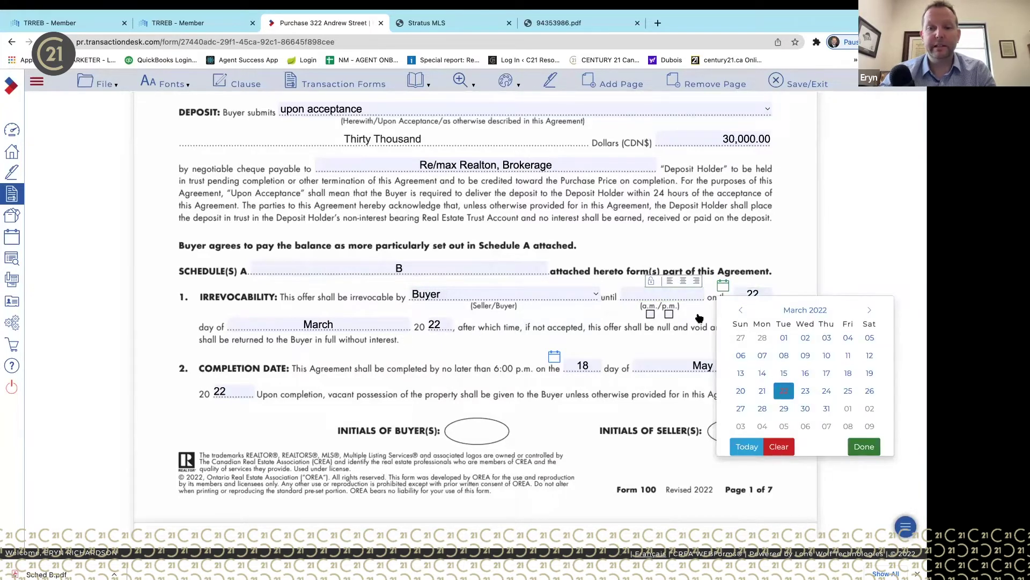
click(647, 291)
text(11:59)
click(649, 313)
click(669, 313)
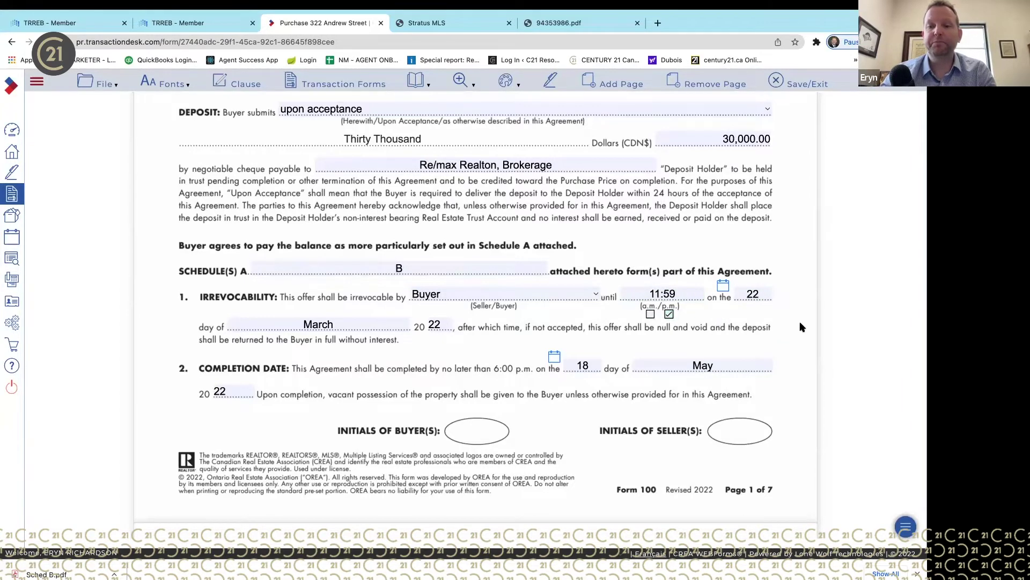
scroll(809, 349, down, 2)
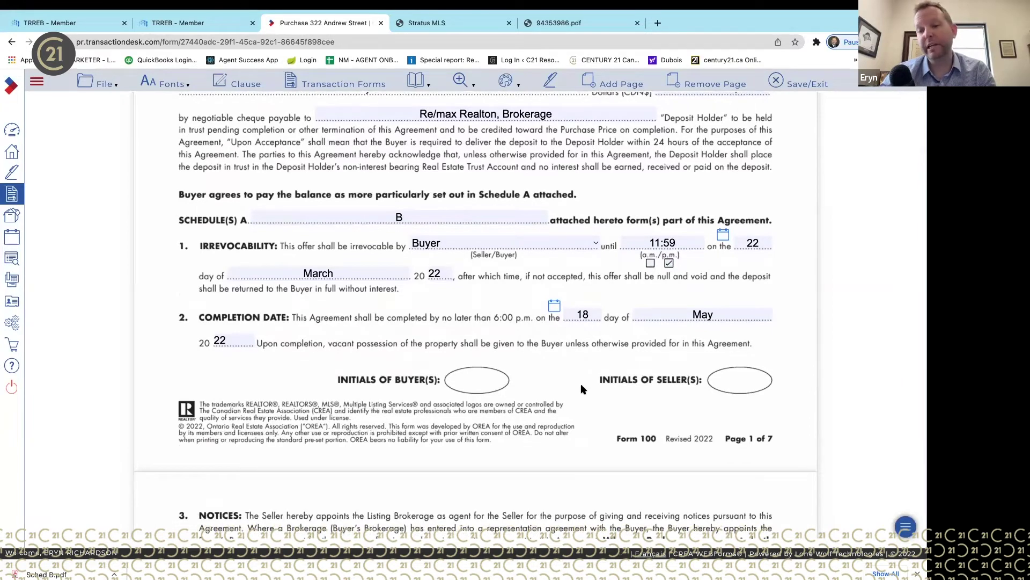
scroll(580, 383, down, 10)
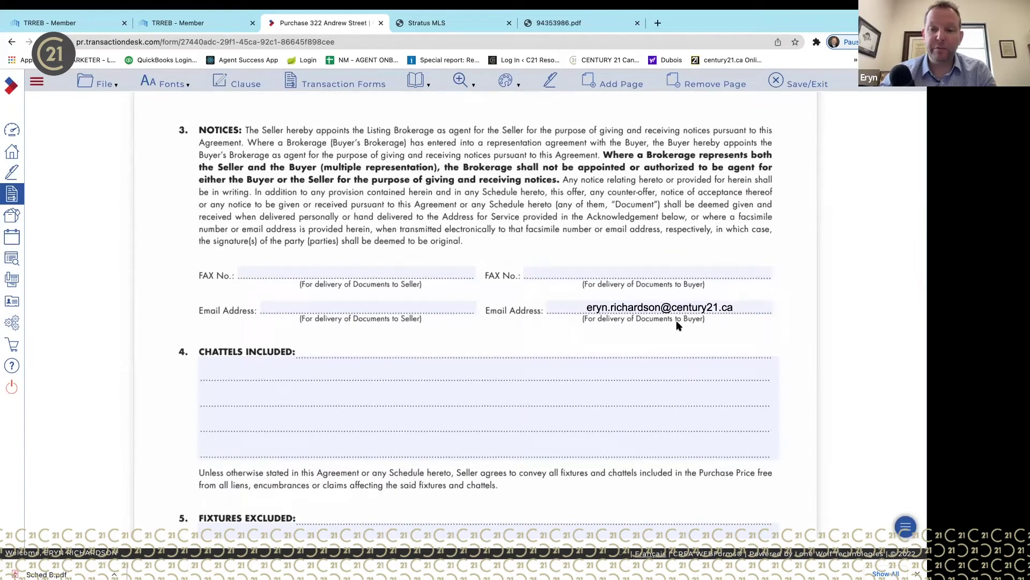
click(433, 310)
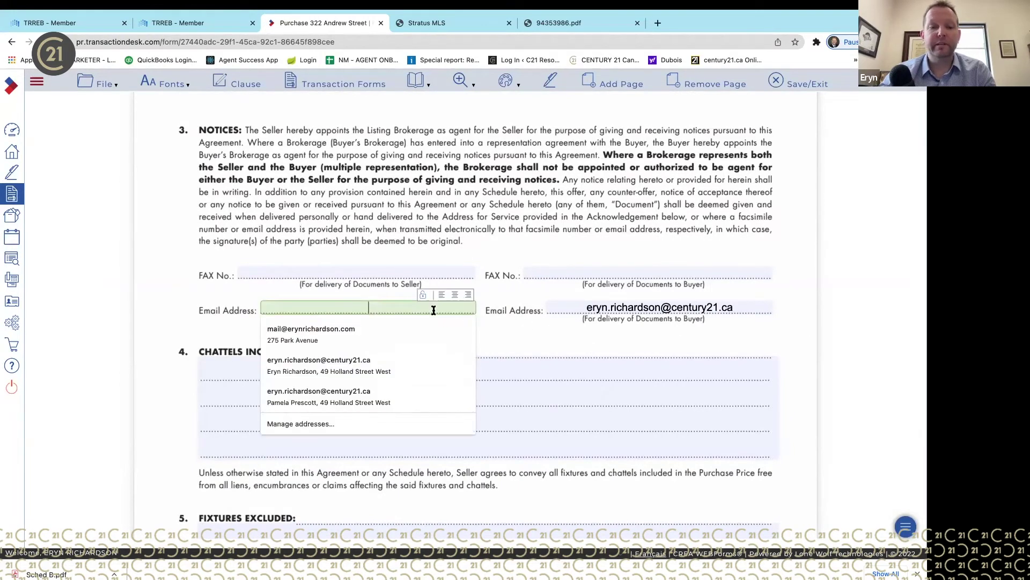
- Move down past the Chattels Included, Fixtures Excluded and rental items entries
click(427, 253)
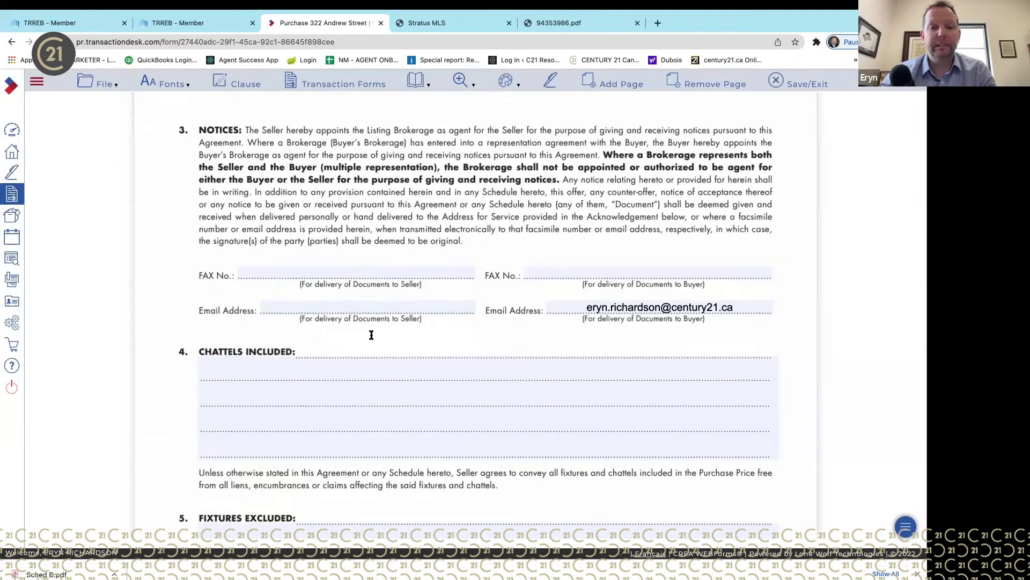
scroll(370, 333, down, 2)
click(399, 283)
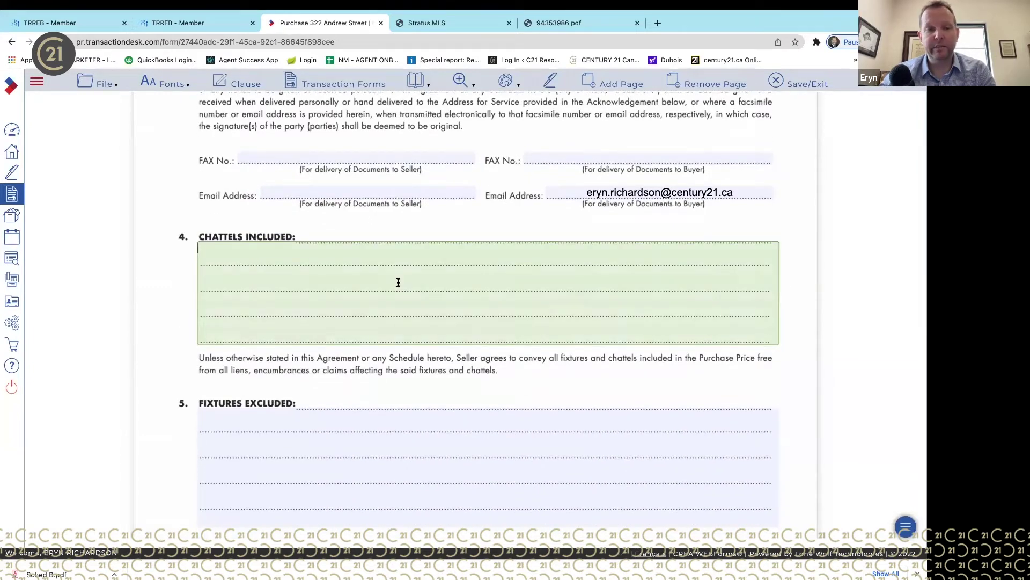
scroll(423, 408, down, 3)
click(453, 334)
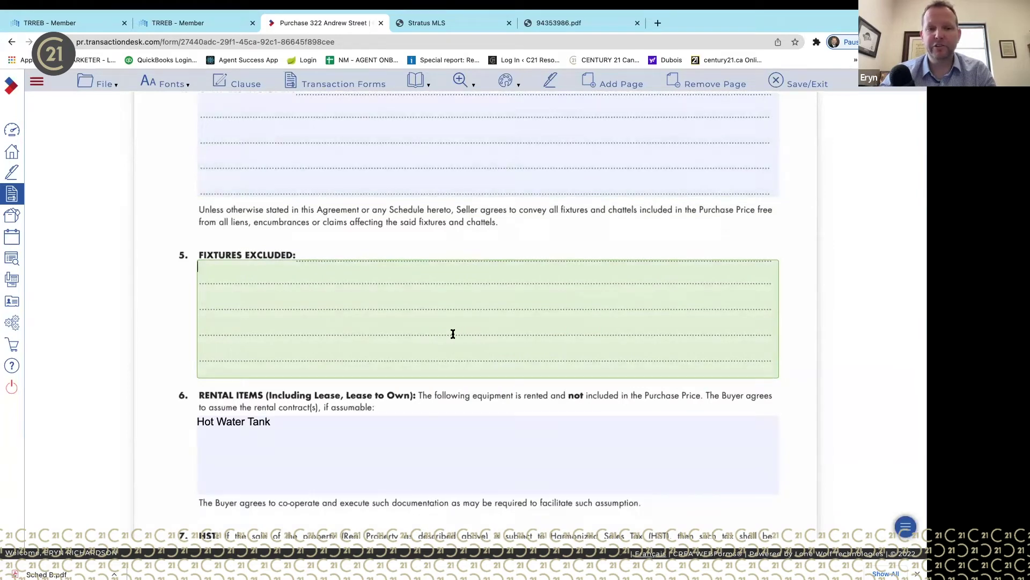
scroll(452, 333, down, 1)
scroll(453, 333, down, 2)
click(458, 298)
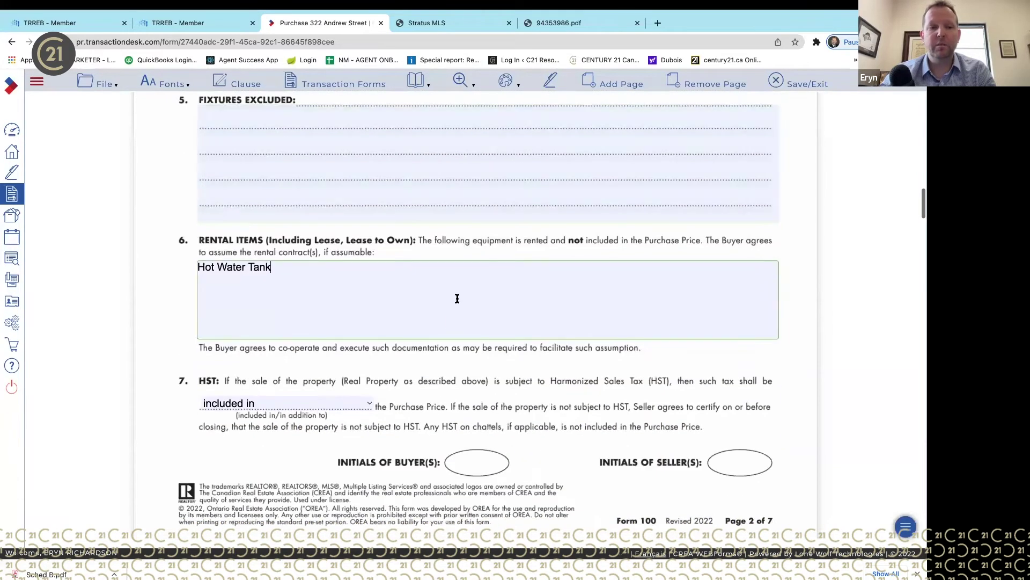
scroll(457, 299, down, 3)
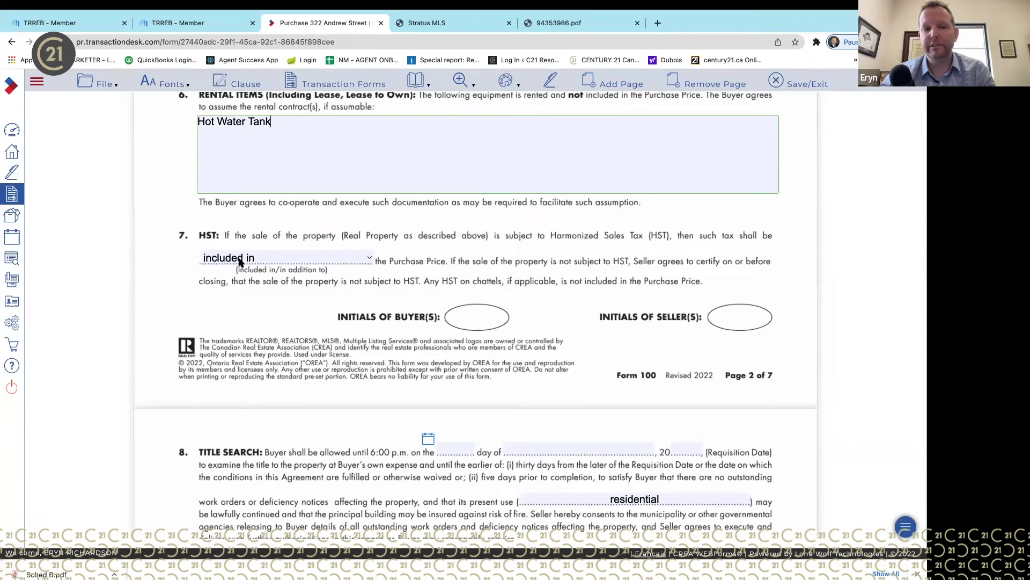
scroll(462, 377, down, 3)
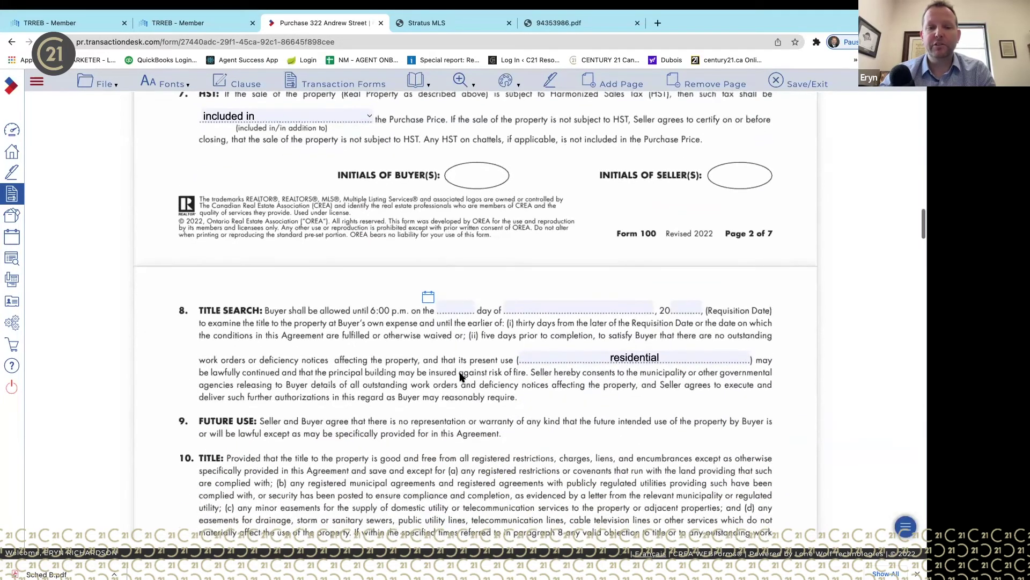
scroll(462, 377, down, 2)
- Set the title search requisition date to May 1, 2022
click(427, 202)
click(574, 228)
click(573, 226)
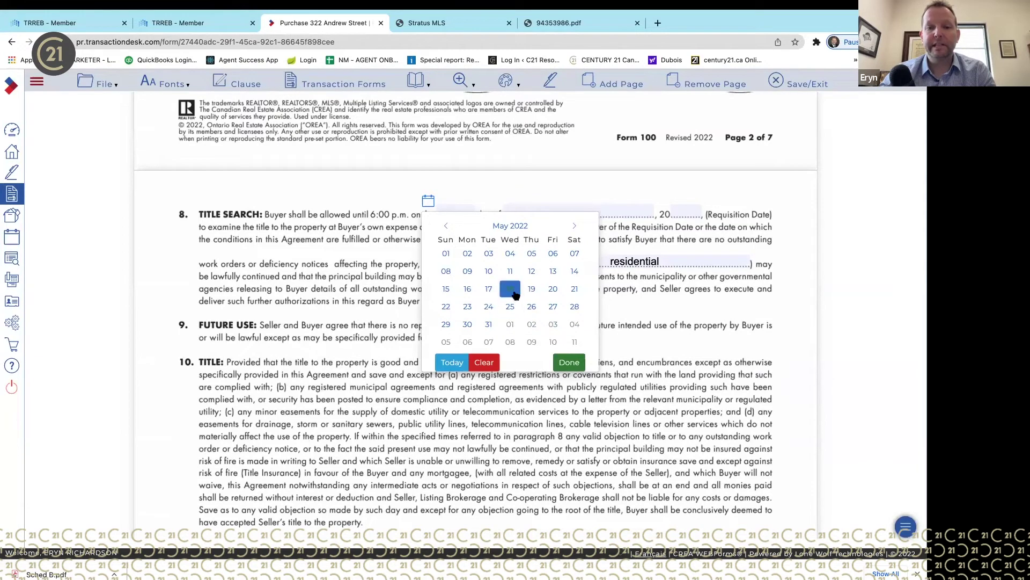
click(448, 255)
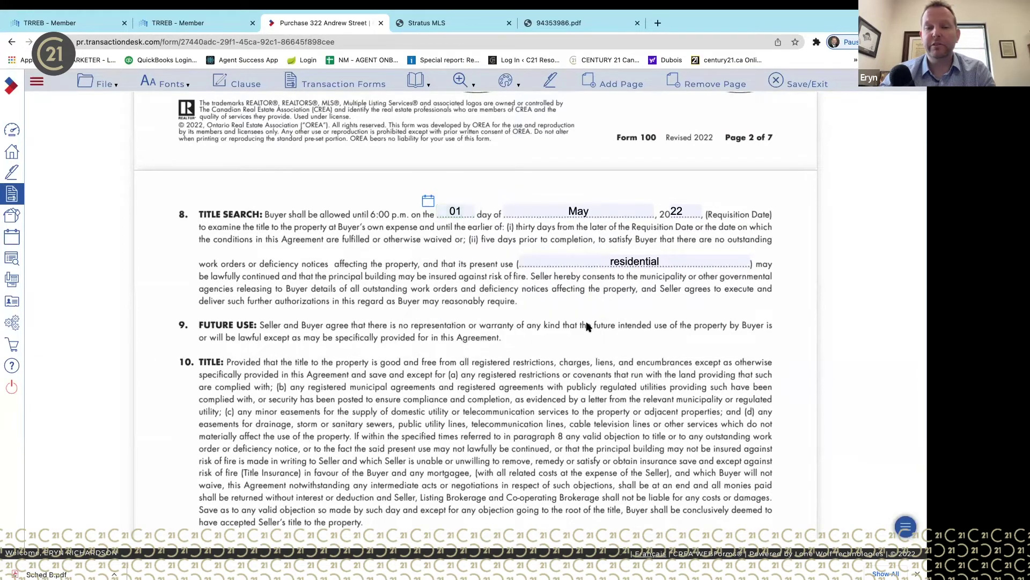
click(661, 252)
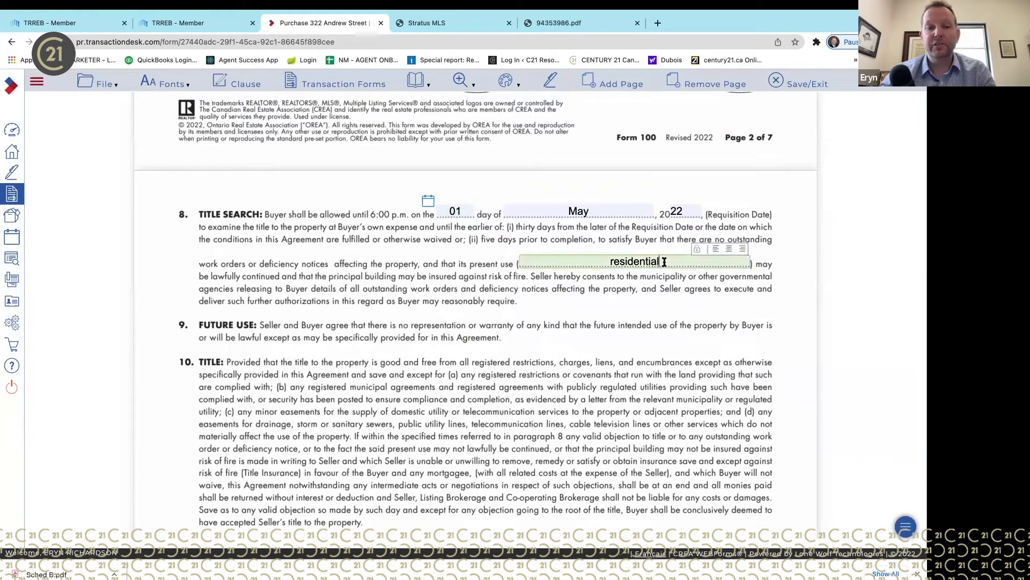
- Erase the prefilled name from the first Seller signature line in section 29
scroll(686, 328, down, 10)
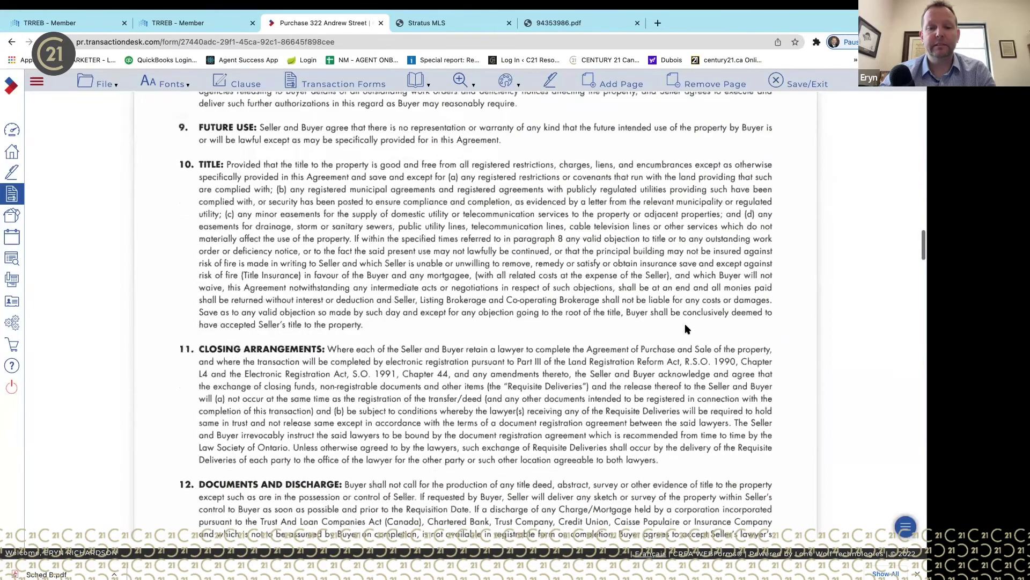
scroll(687, 328, down, 15)
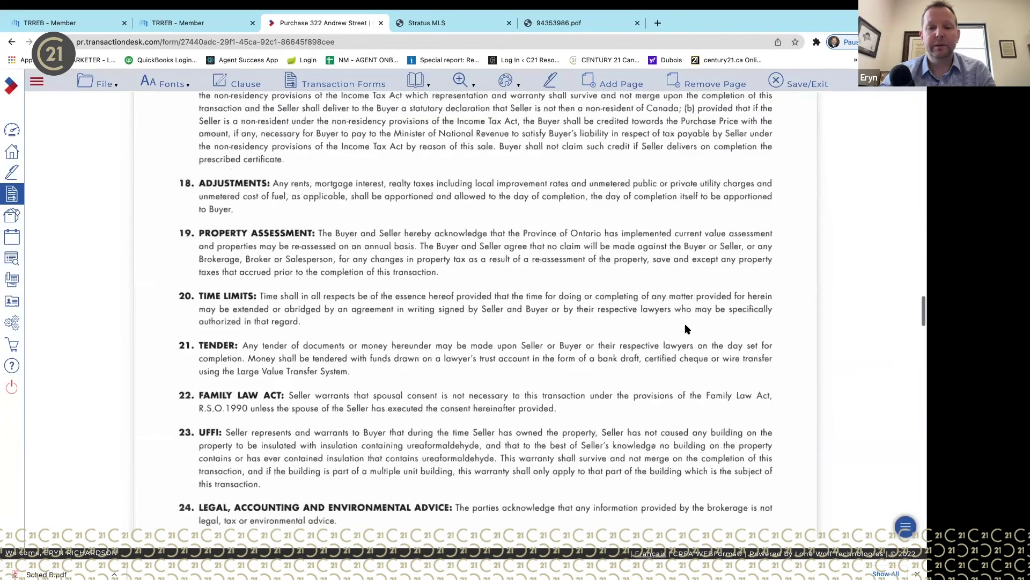
scroll(687, 329, down, 6)
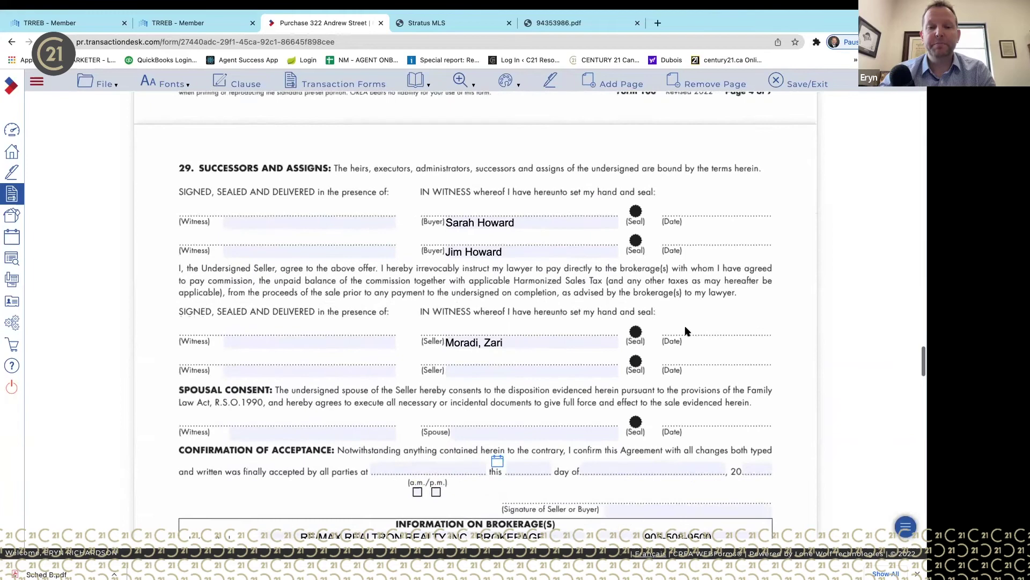
scroll(686, 329, down, 1)
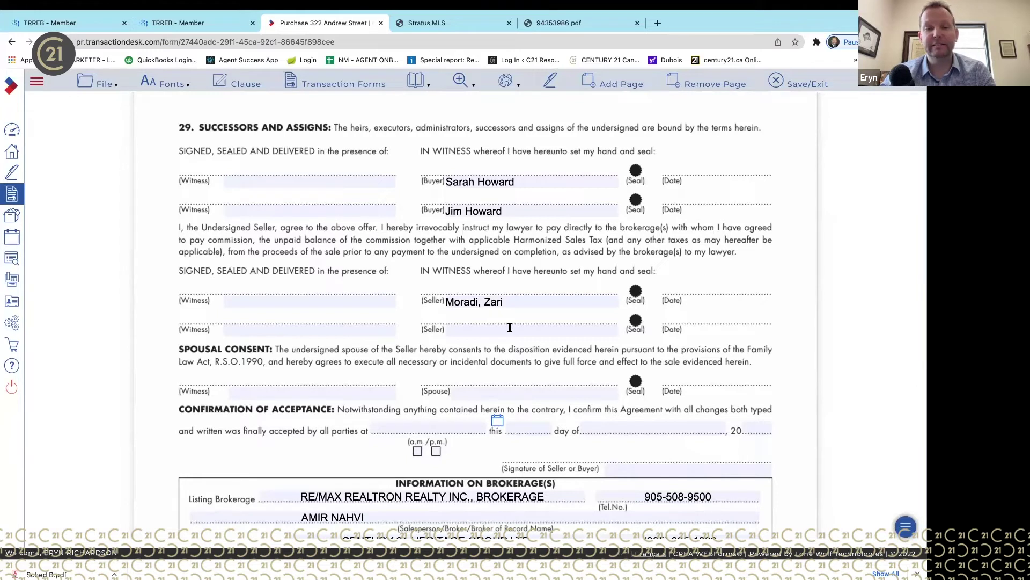
click(546, 305)
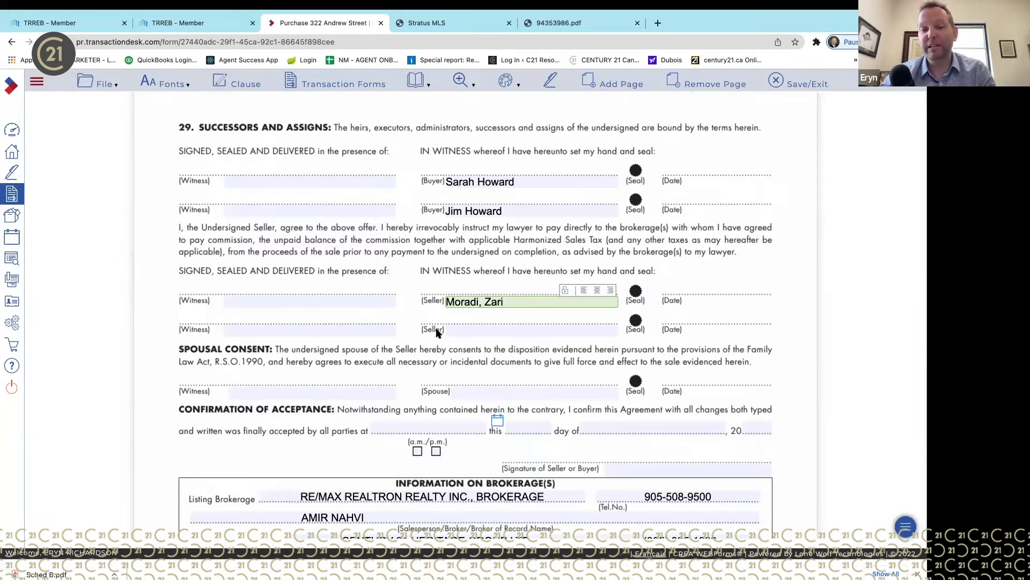
text(and)
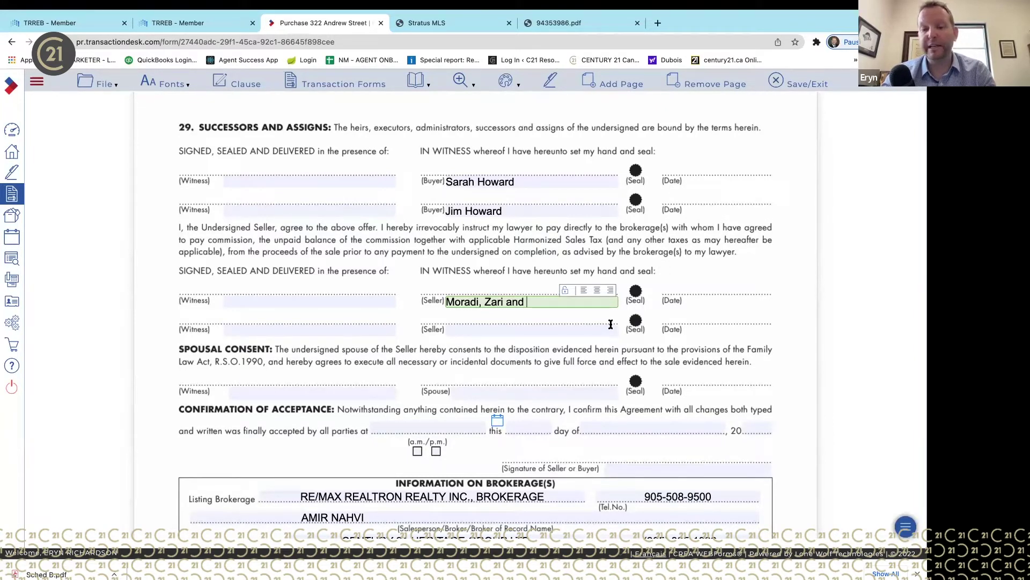
key(BackSpace)
text(d)
key(BackSpace)
key(BackSpace)
key(BackSpace)
key(BackSpace)
key(BackSpace)
key(BackSpace)
key(BackSpace)
key(BackSpace)
key(BackSpace)
key(BackSpace)
key(BackSpace)
key(BackSpace)
key(BackSpace)
key(BackSpace)
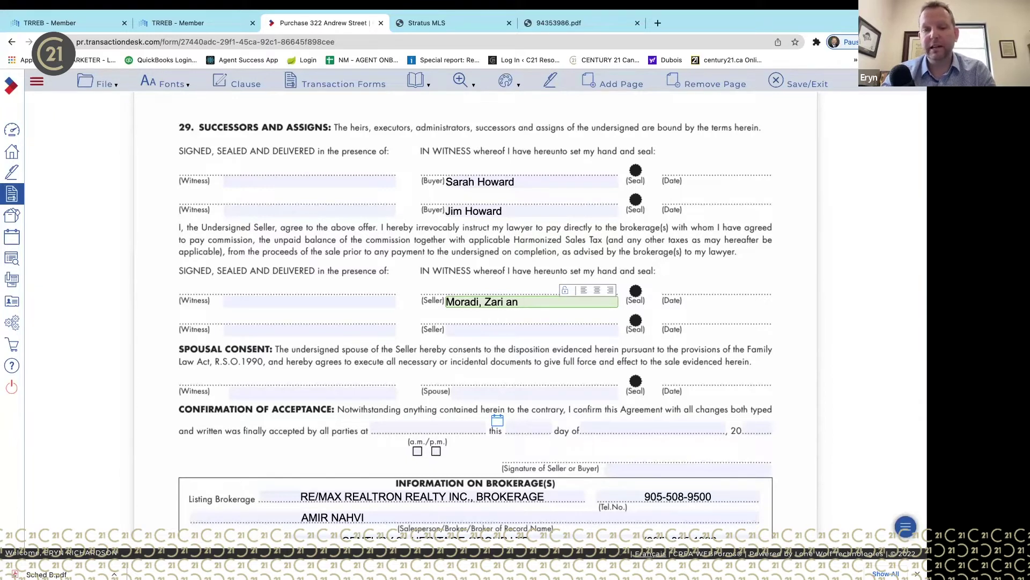
key(BackSpace)
key(BackSpace)
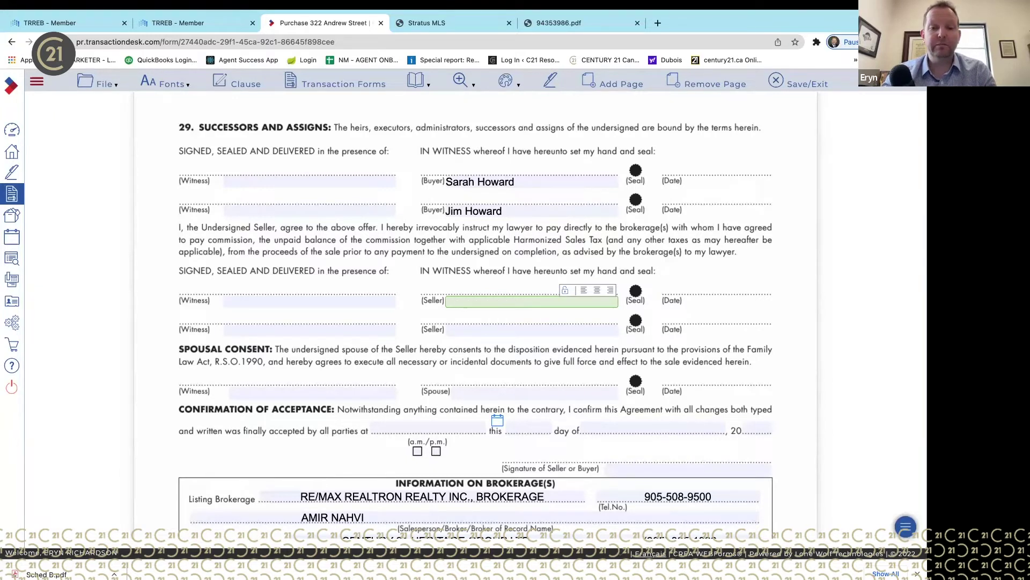
click(601, 317)
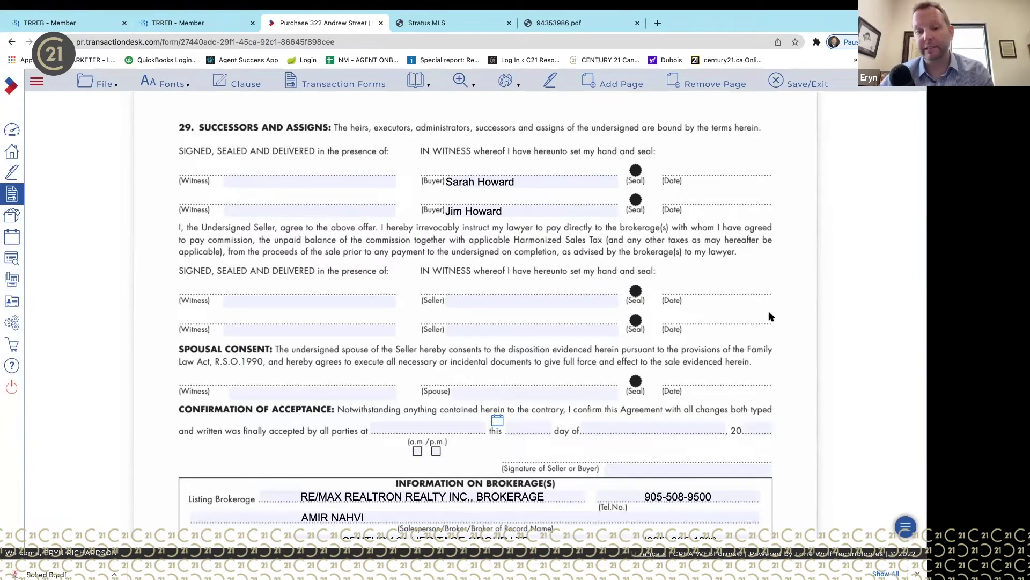
scroll(768, 315, down, 2)
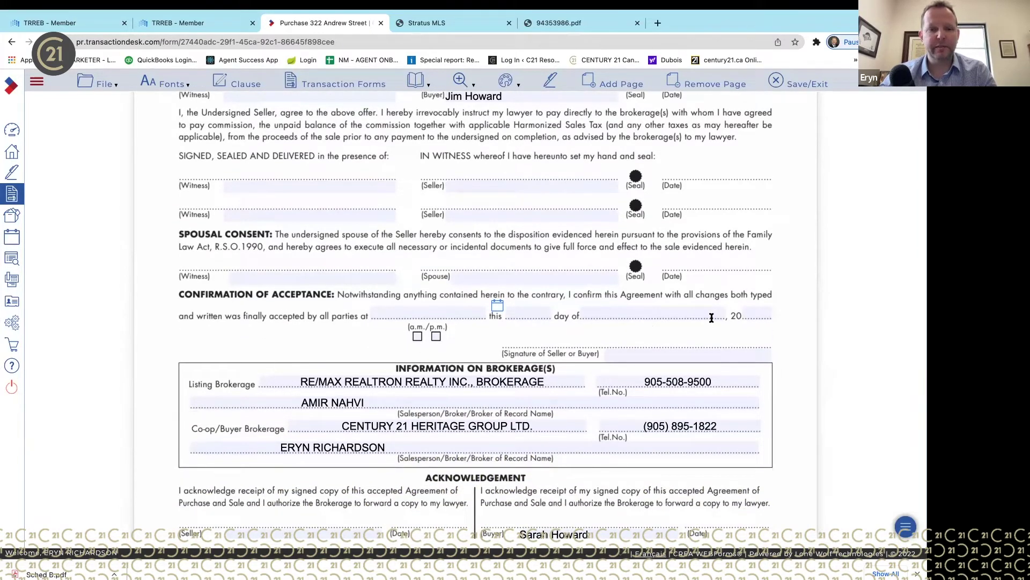
scroll(717, 320, down, 2)
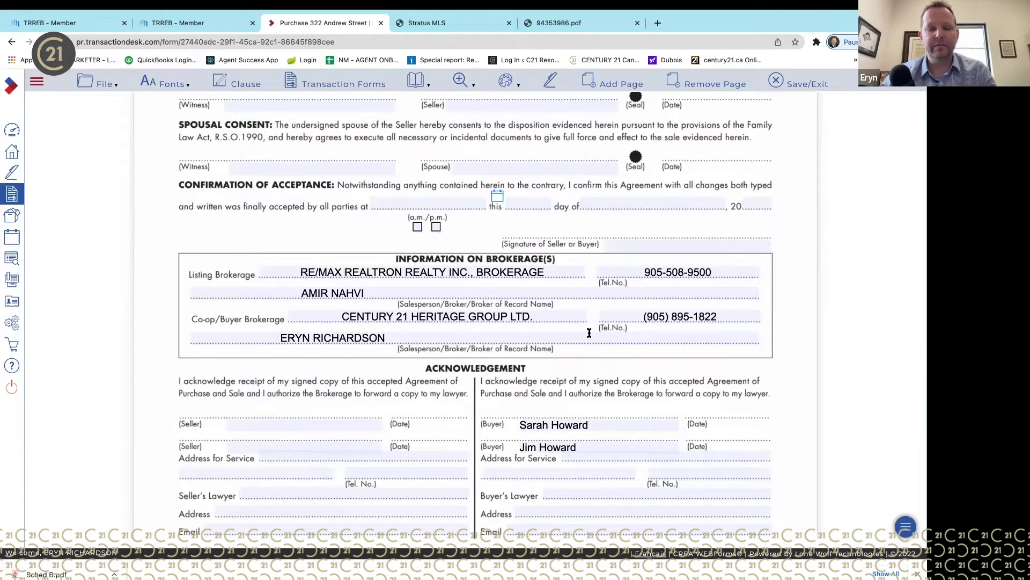
scroll(715, 406, down, 3)
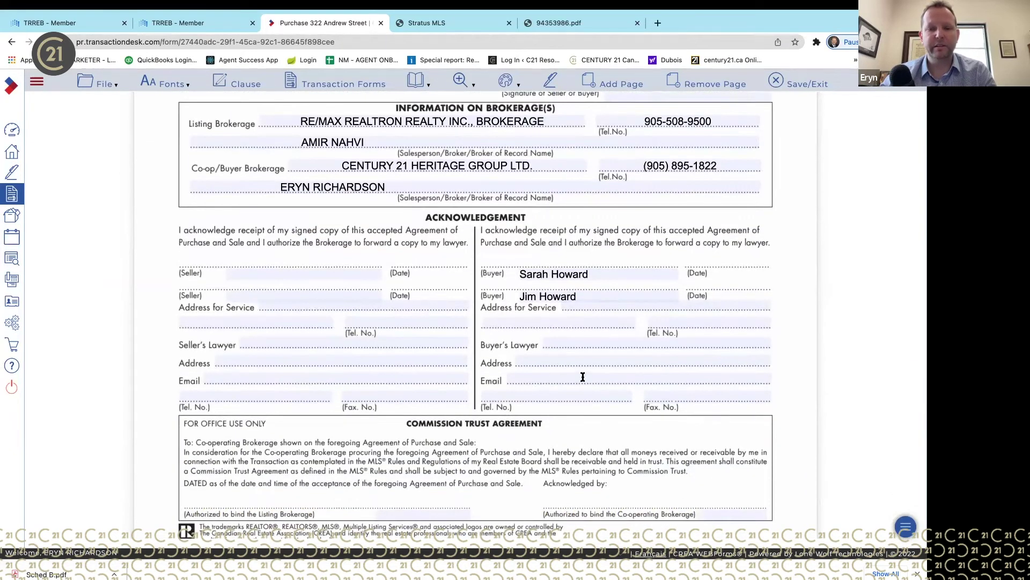
scroll(581, 375, down, 2)
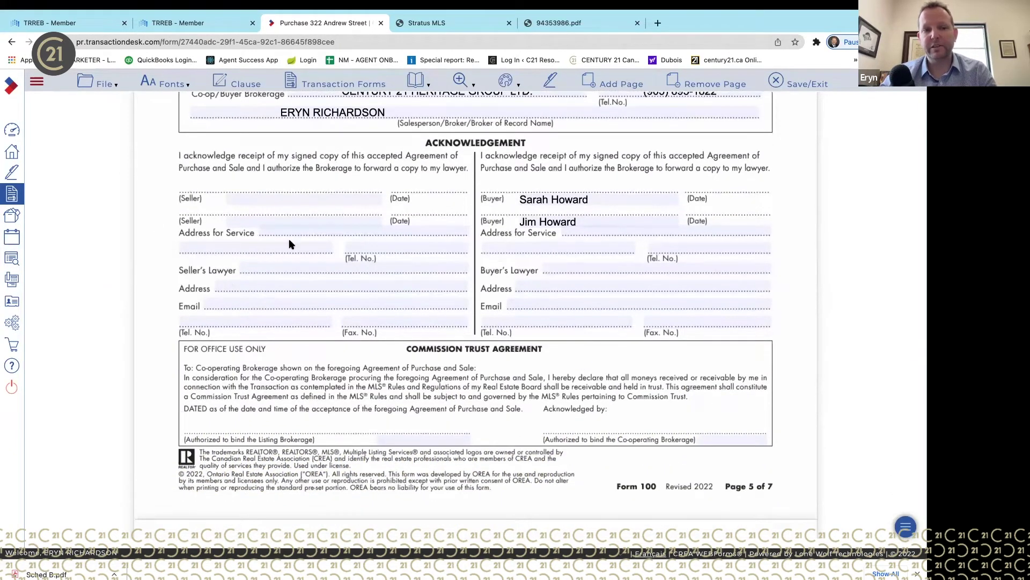
scroll(422, 333, down, 10)
scroll(425, 324, up, 2)
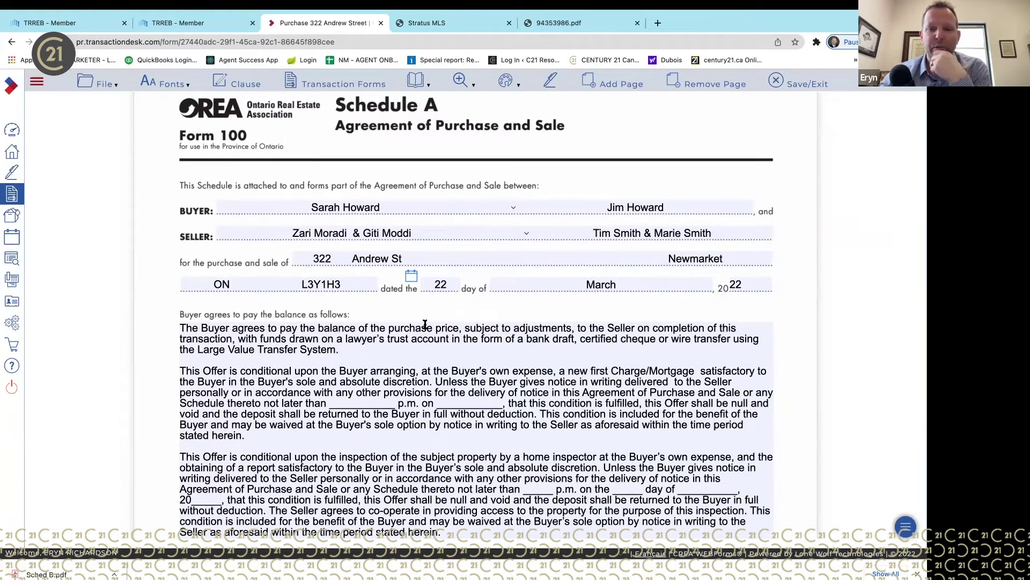
scroll(426, 333, down, 2)
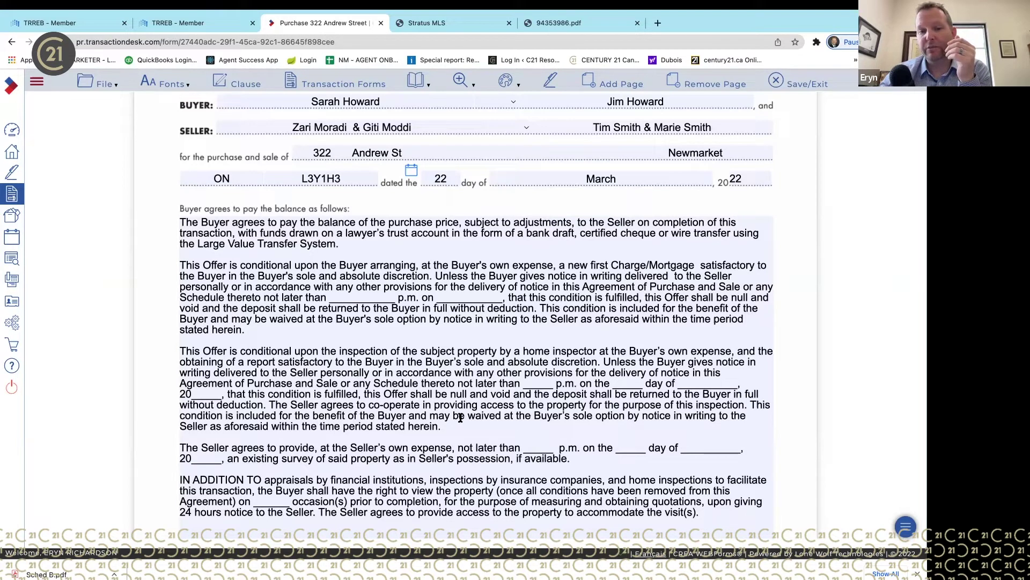
drag(450, 423, 169, 346)
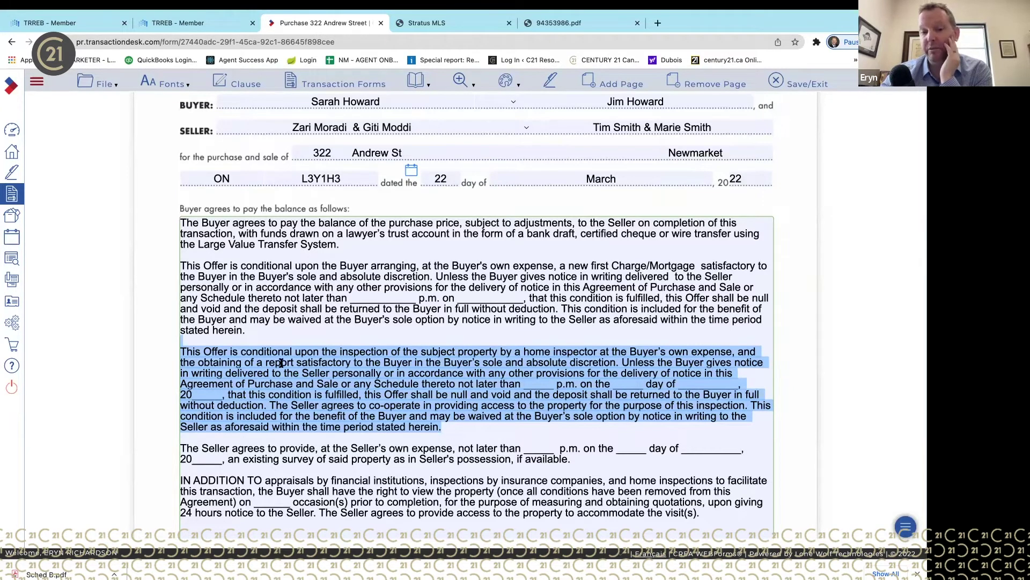
click(559, 424)
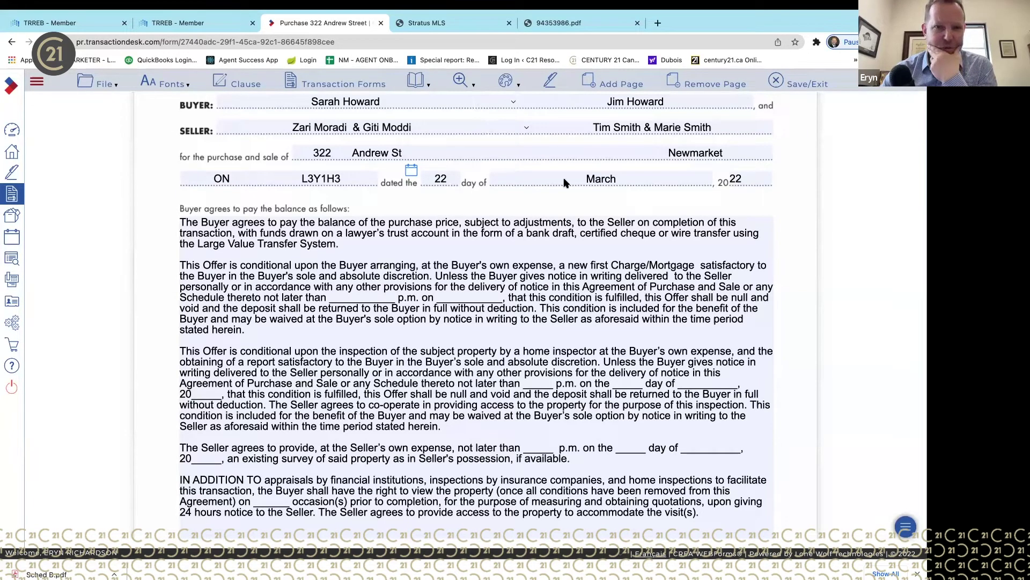
- Show the Markups menu with Strike-out, Line, Highlight, Redact, Annotate and Clear All
click(517, 86)
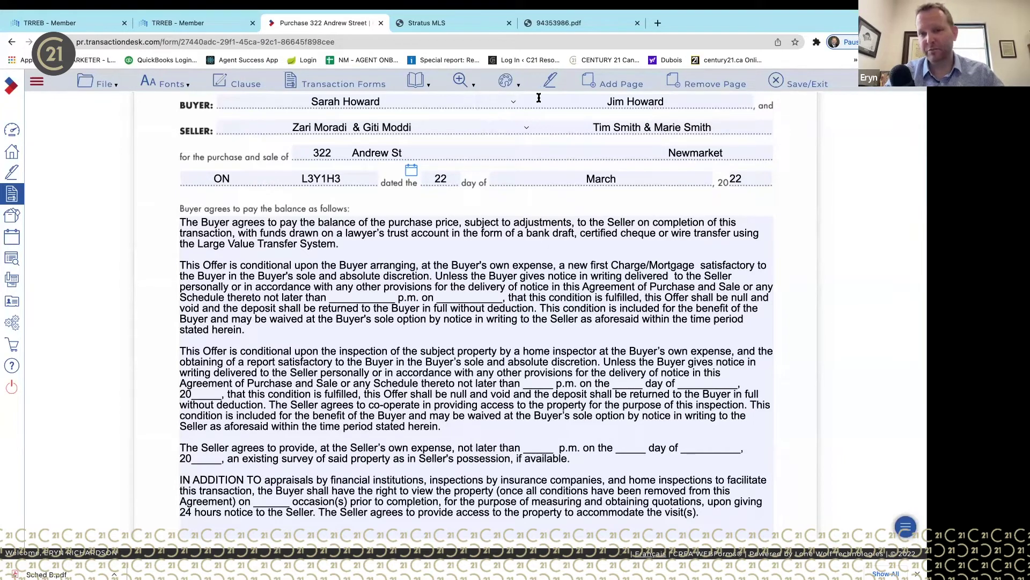
click(517, 86)
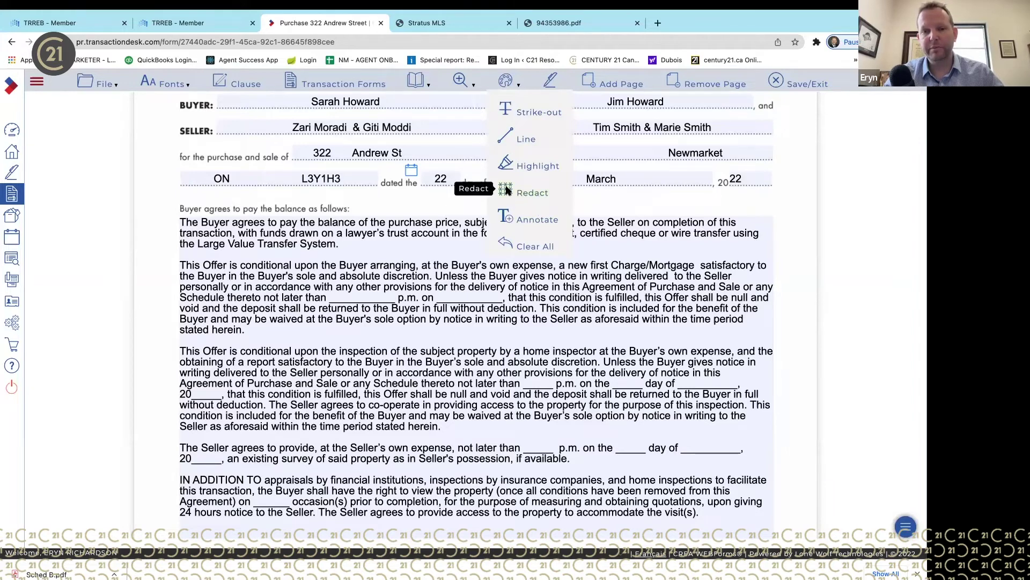
click(506, 190)
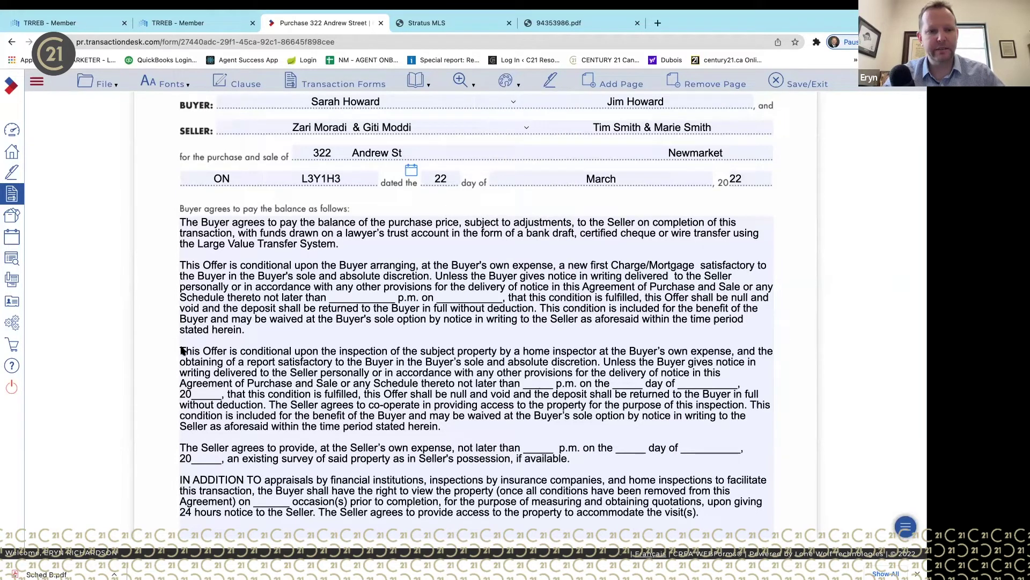
mouse_move(182, 351)
mouse_down()
mouse_move(501, 430)
mouse_move(673, 438)
mouse_move(772, 427)
mouse_move(772, 436)
mouse_up()
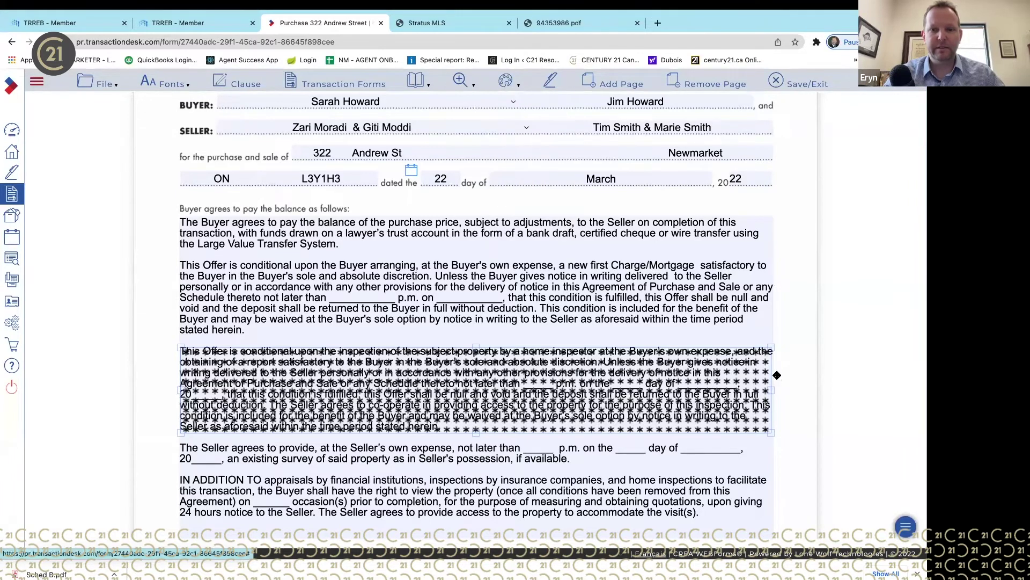
mouse_move(505, 81)
click(516, 246)
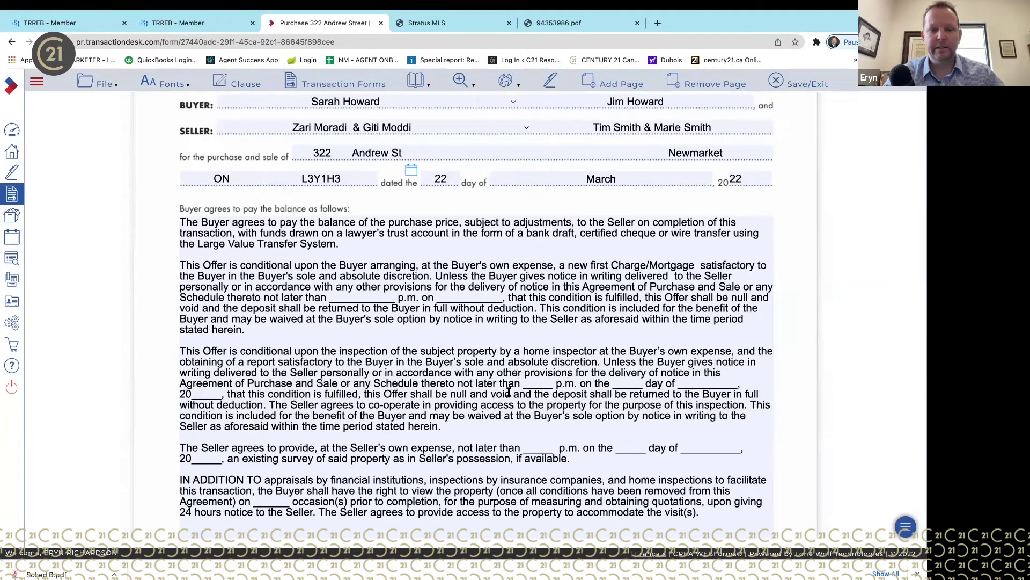
mouse_move(539, 77)
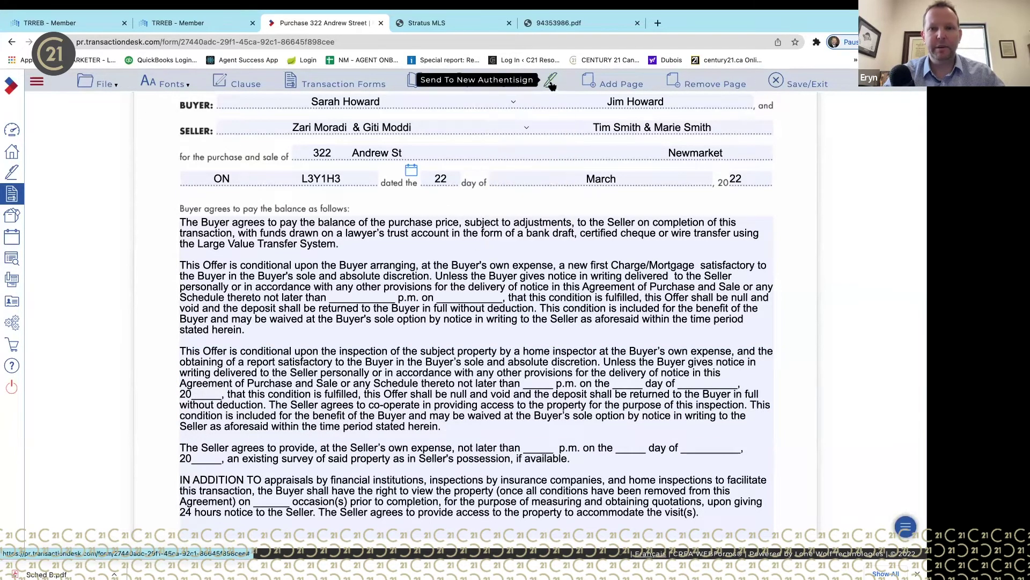
- Draw four diagonal Line markups across the home-inspection paragraph, left to right
mouse_move(506, 80)
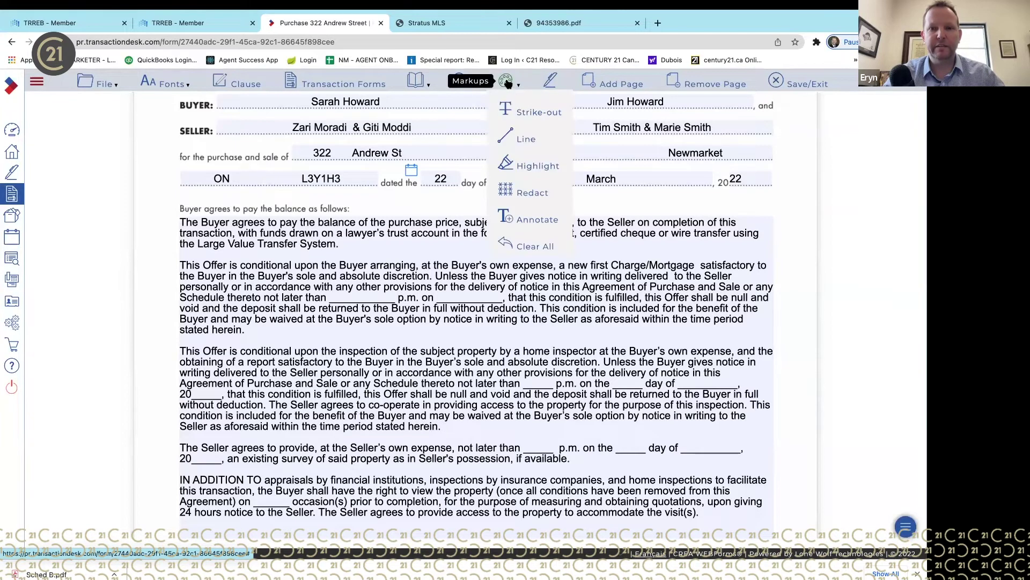
click(519, 139)
drag(192, 354, 389, 428)
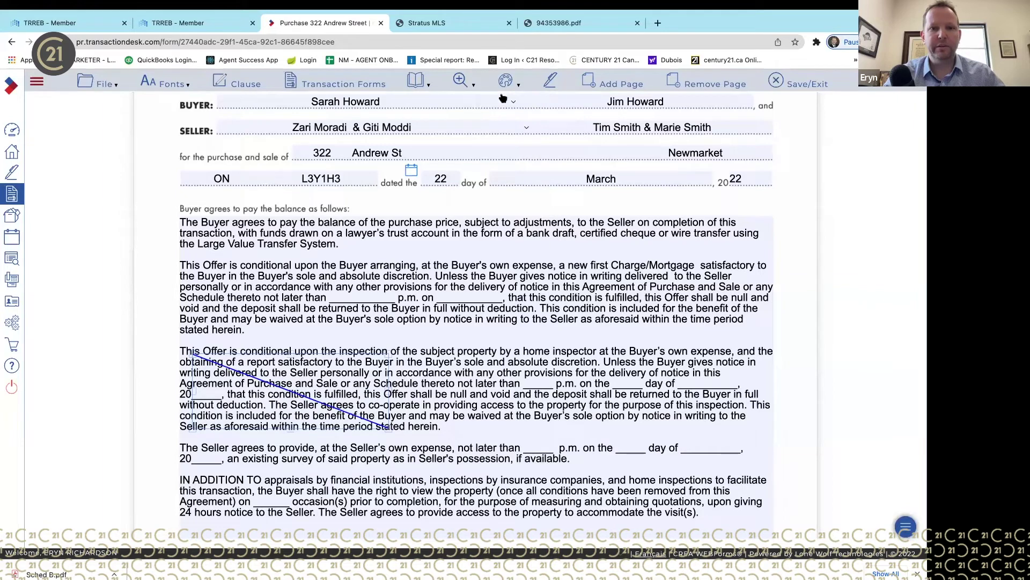
mouse_move(506, 85)
click(520, 139)
drag(366, 351, 498, 417)
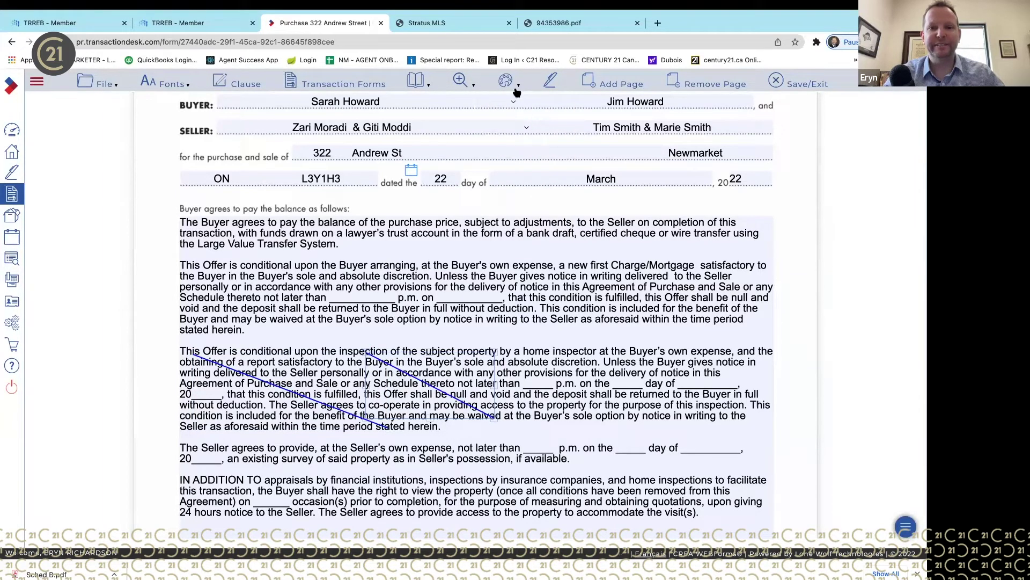
mouse_move(509, 87)
click(528, 140)
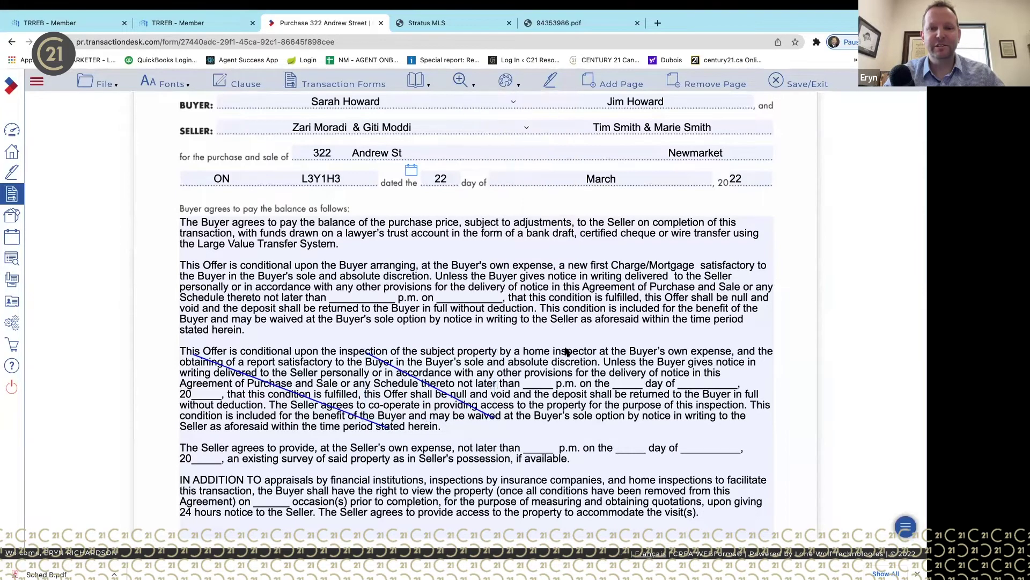
drag(554, 349, 638, 422)
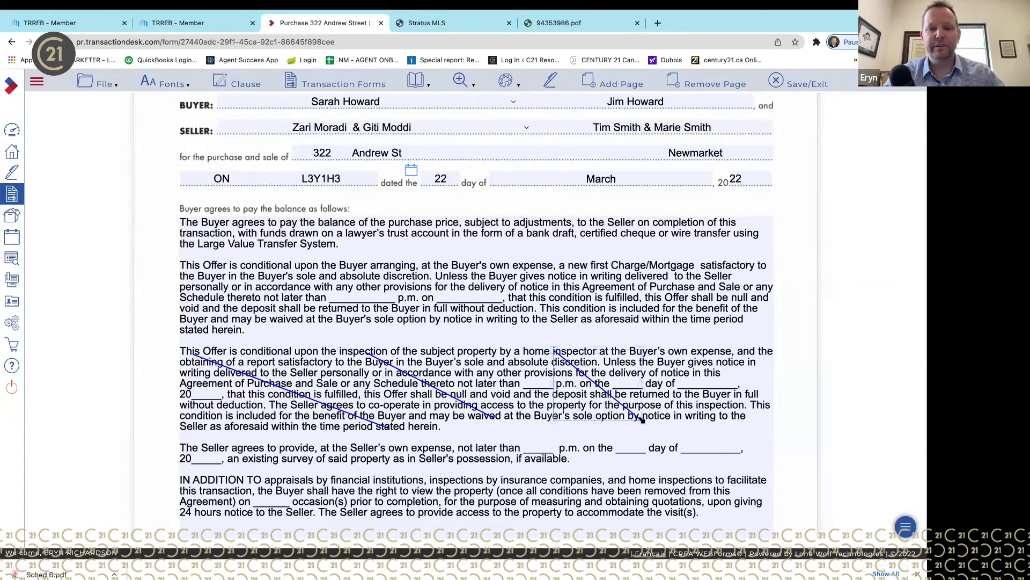
mouse_move(506, 84)
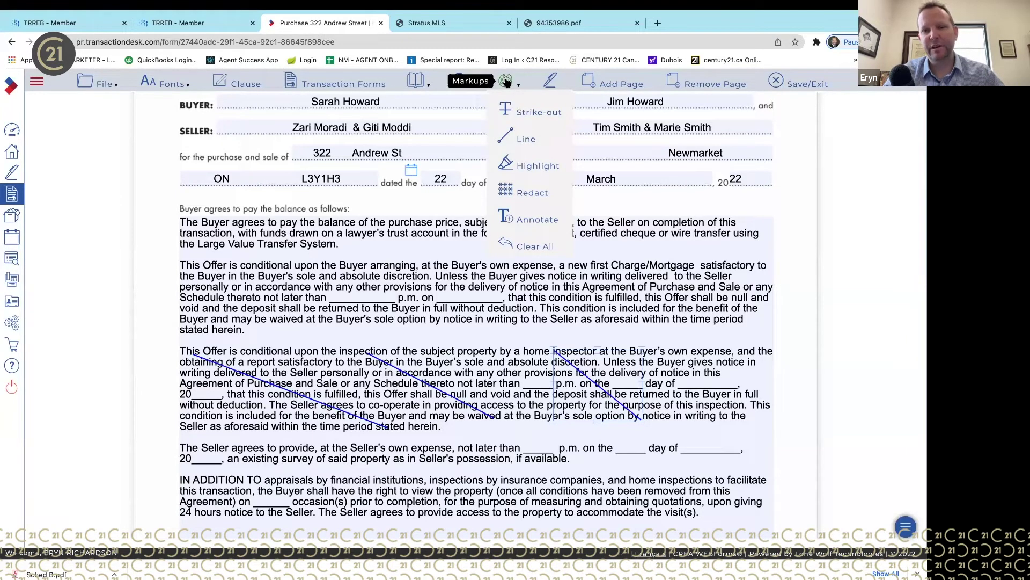
click(517, 139)
drag(674, 349, 762, 418)
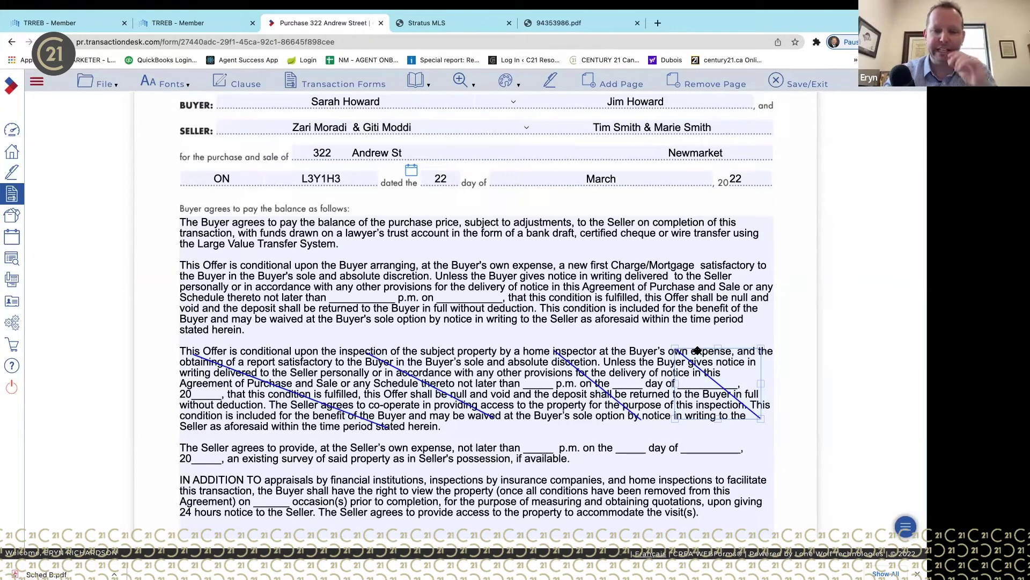
- Select the middle and right-hand diagonal lines, then bring up the Markups list
click(612, 378)
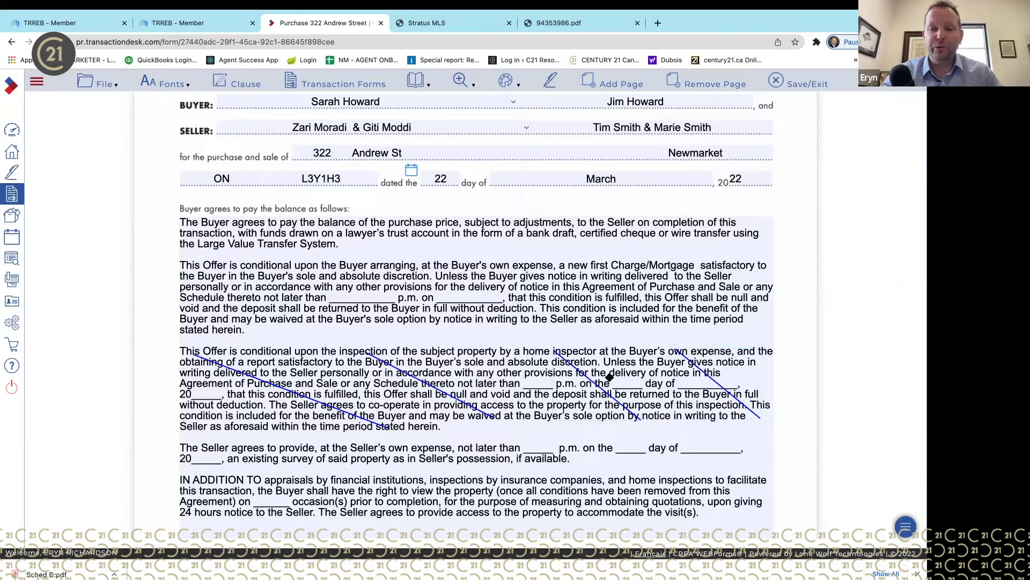
click(687, 369)
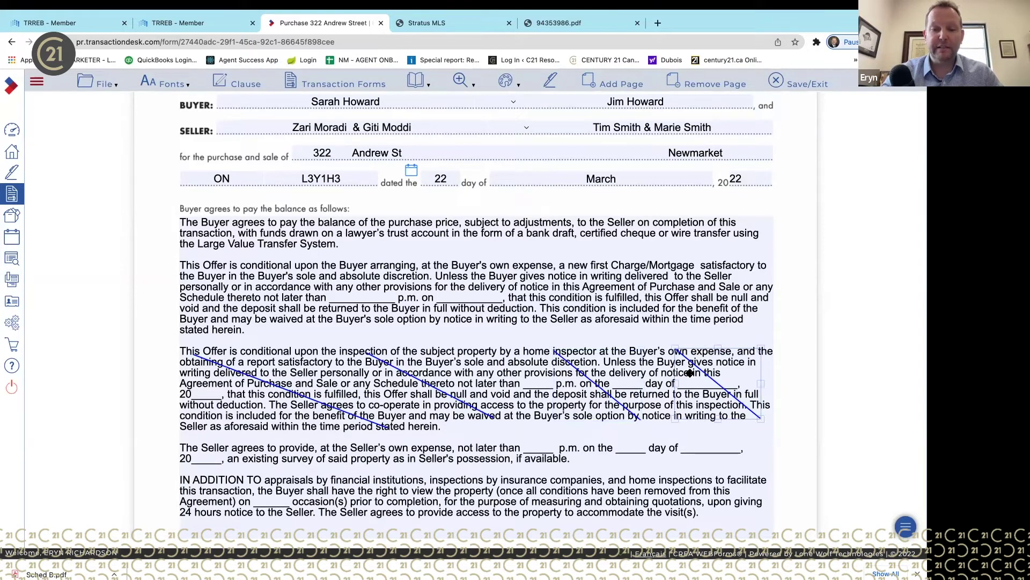
click(507, 82)
mouse_move(507, 81)
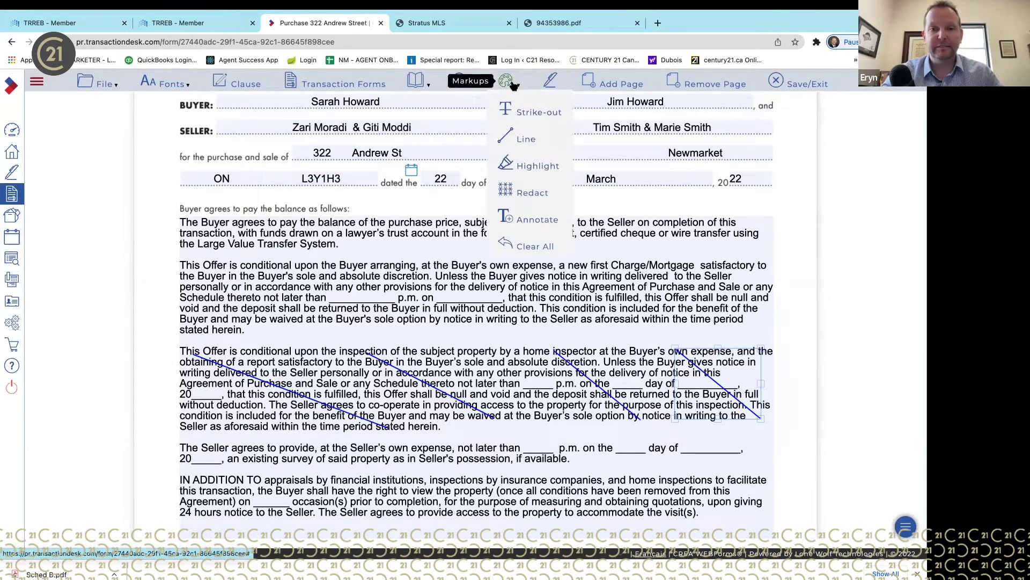
click(528, 247)
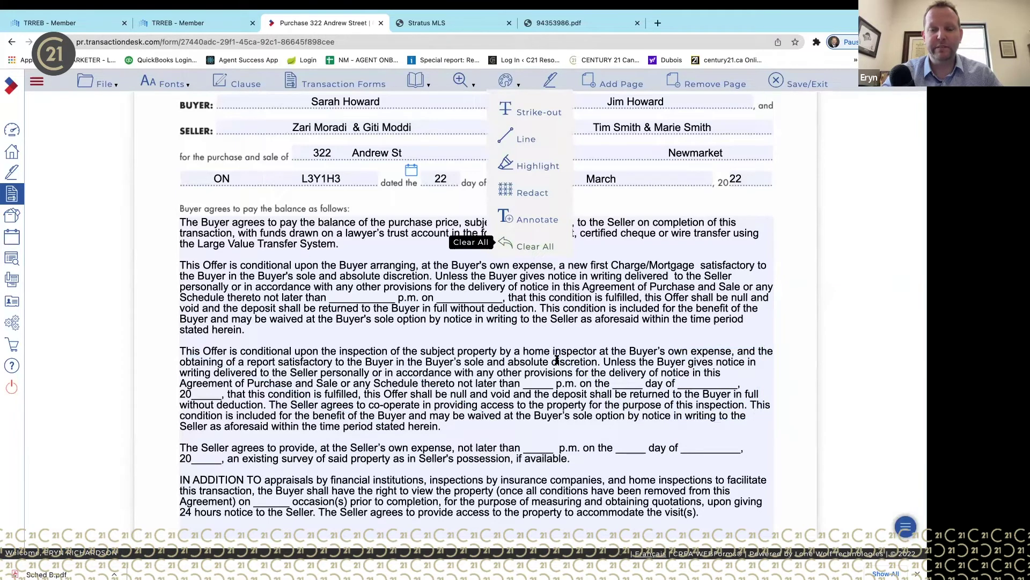
scroll(555, 403, down, 1)
scroll(555, 402, down, 4)
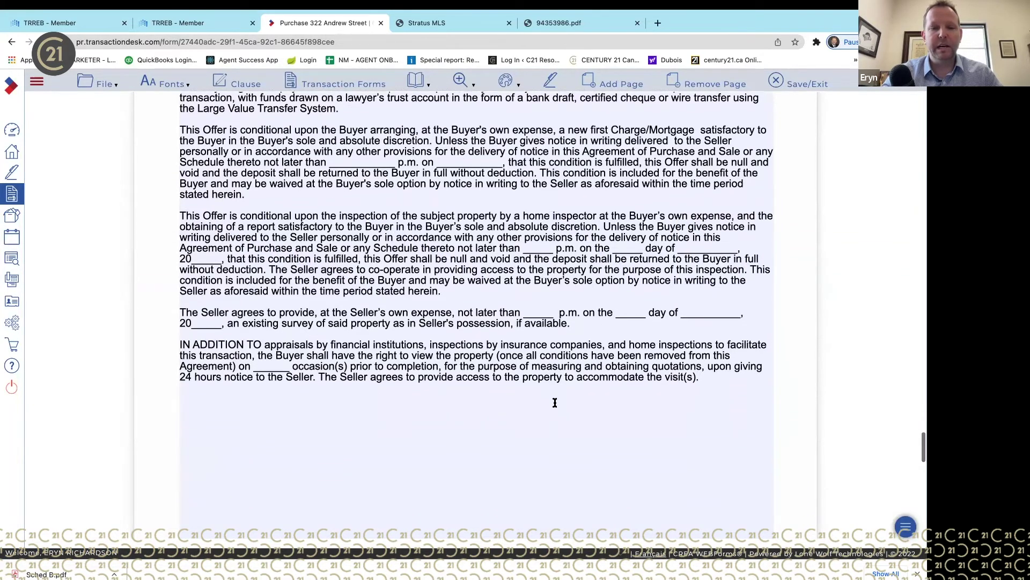
scroll(555, 403, up, 3)
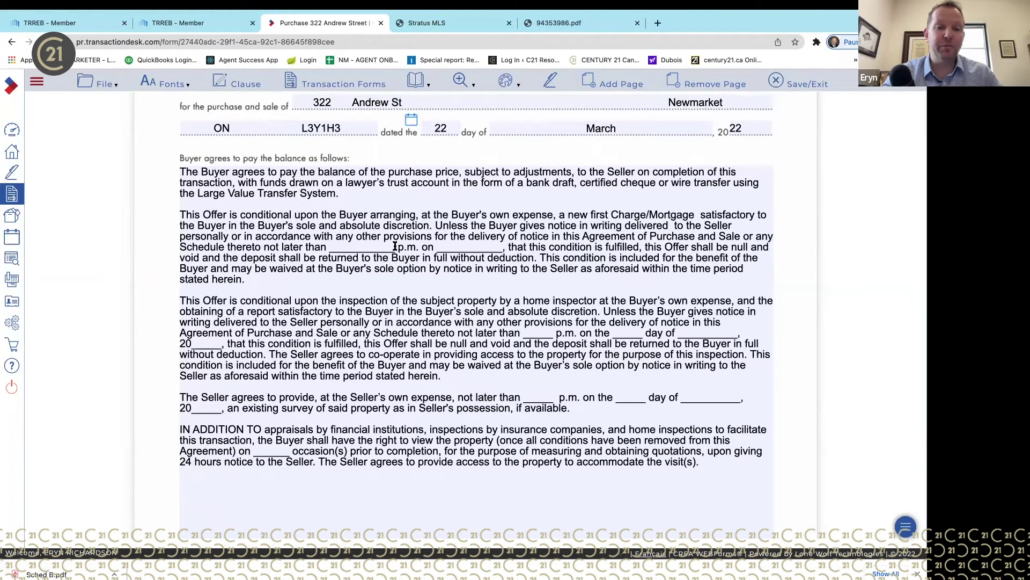
click(397, 243)
key(BackSpace)
key(BackSpace)
key(BackSpace)
key(BackSpace)
key(BackSpace)
key(BackSpace)
key(BackSpace)
key(BackSpace)
key(BackSpace)
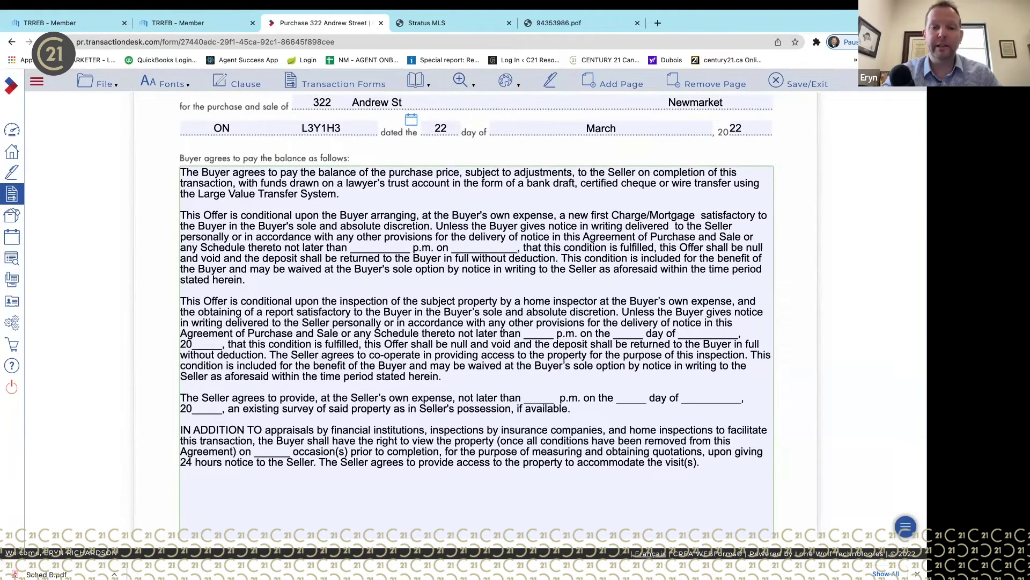
key(BackSpace)
key(BackSpace)
key(BackSpace)
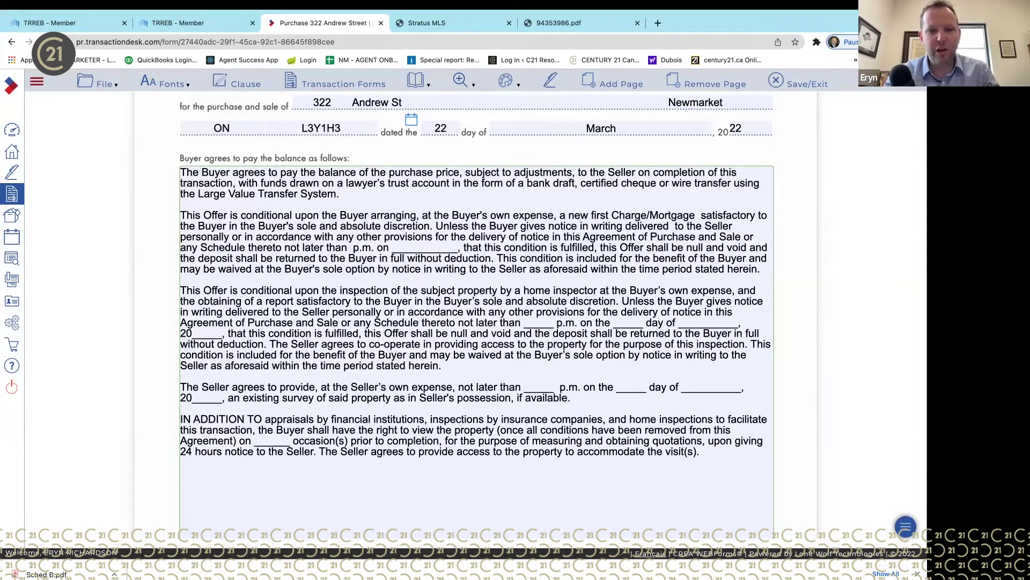
text(9:00)
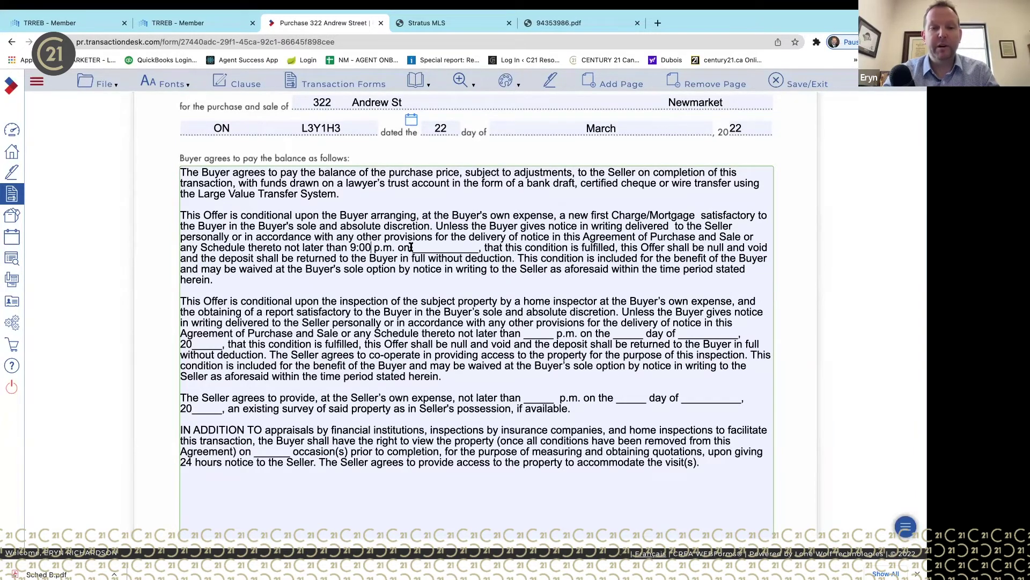
drag(412, 247, 476, 247)
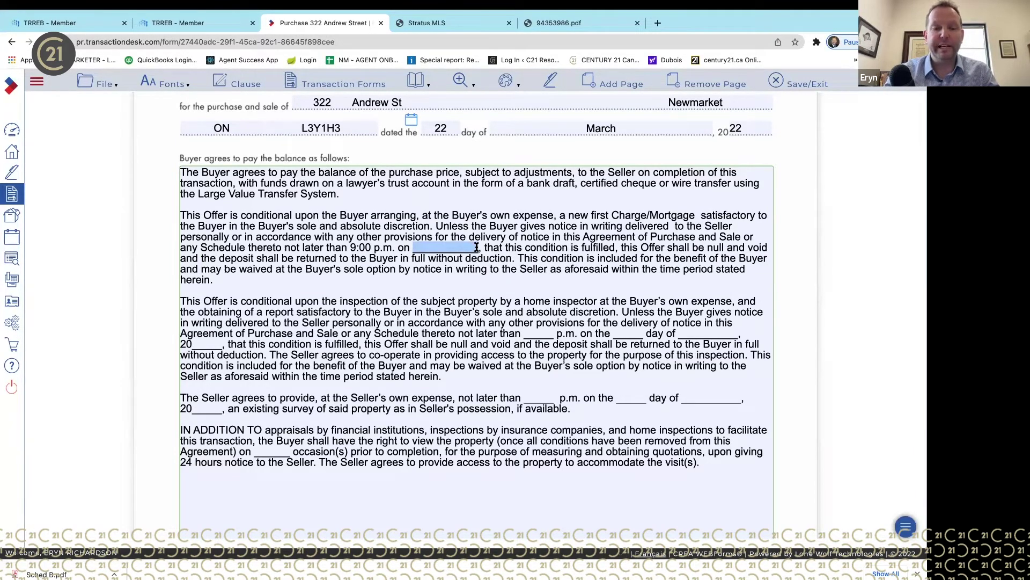
key(BackSpace)
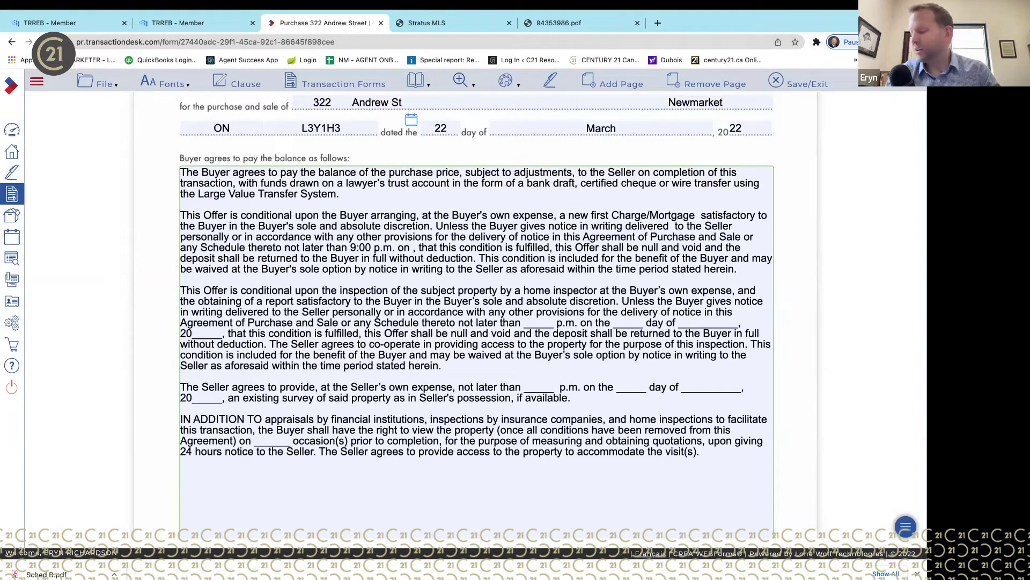
text(March)
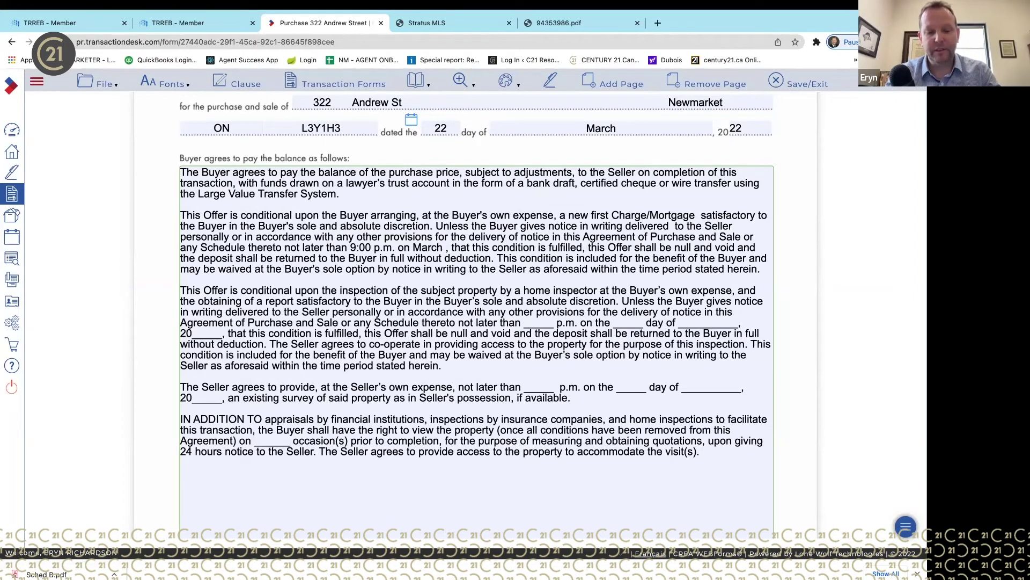
text( 27)
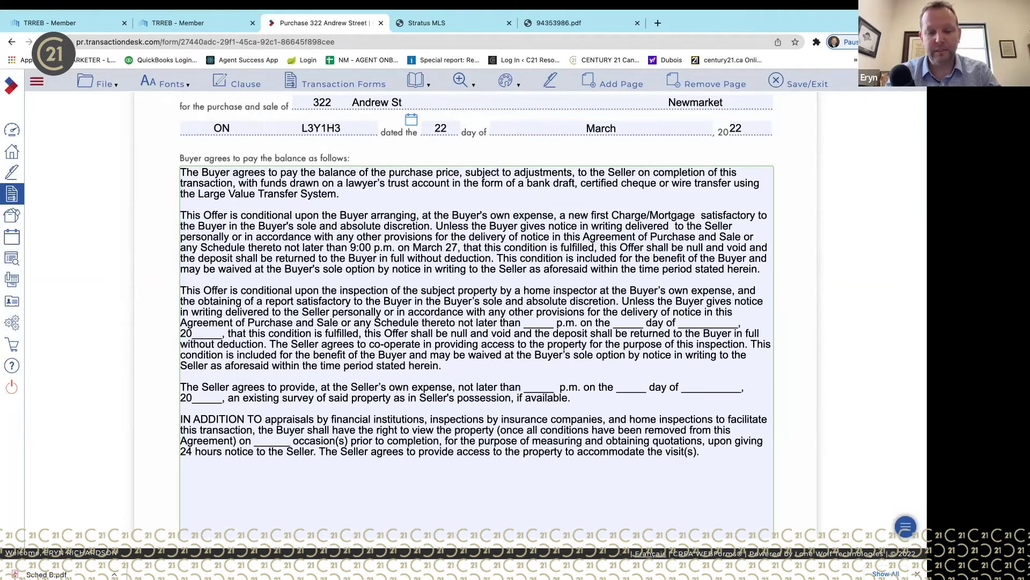
text(, 2022)
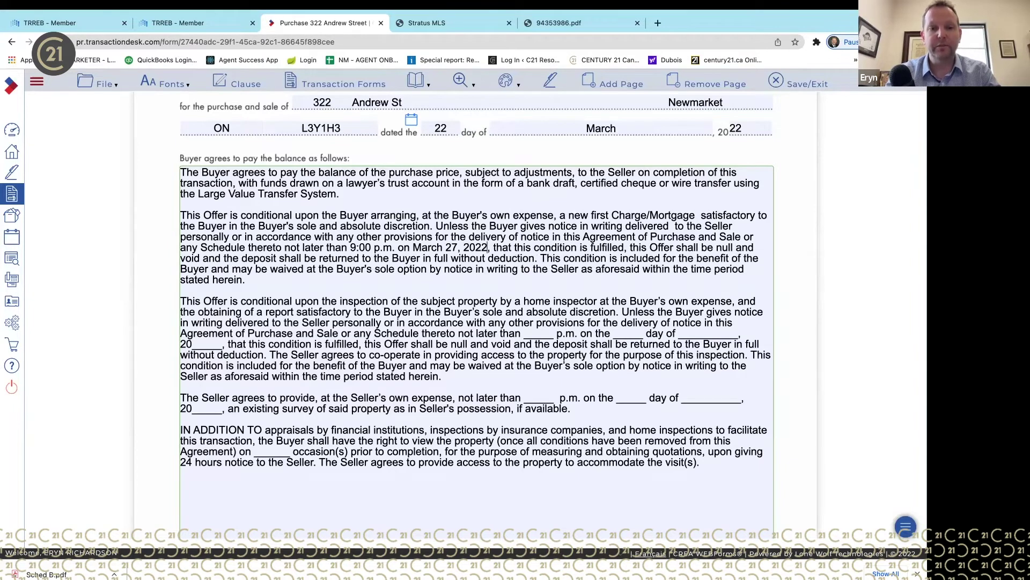
drag(491, 247, 352, 237)
click(352, 237)
click(524, 335)
drag(524, 335, 725, 343)
click(735, 334)
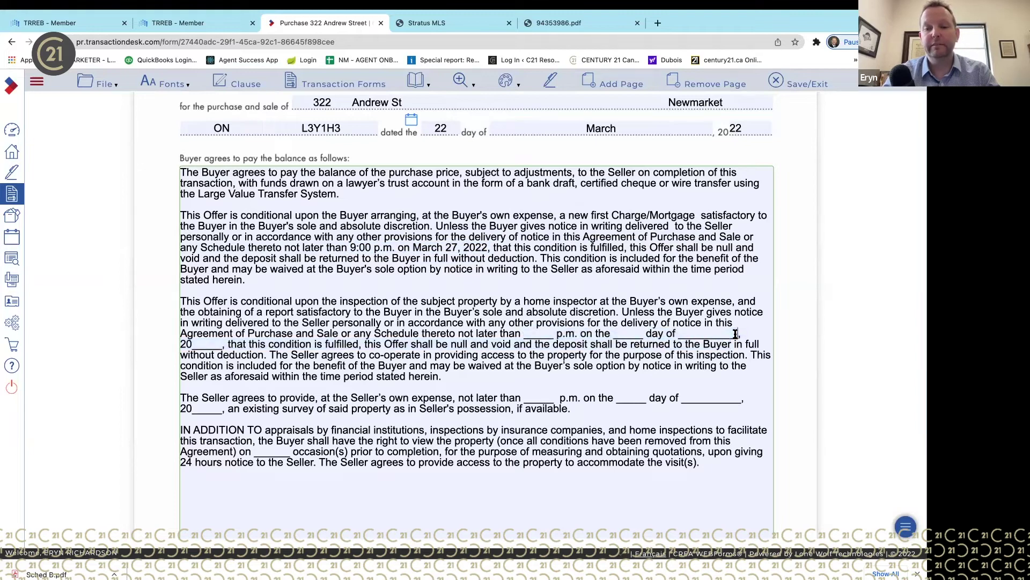
drag(746, 399, 520, 394)
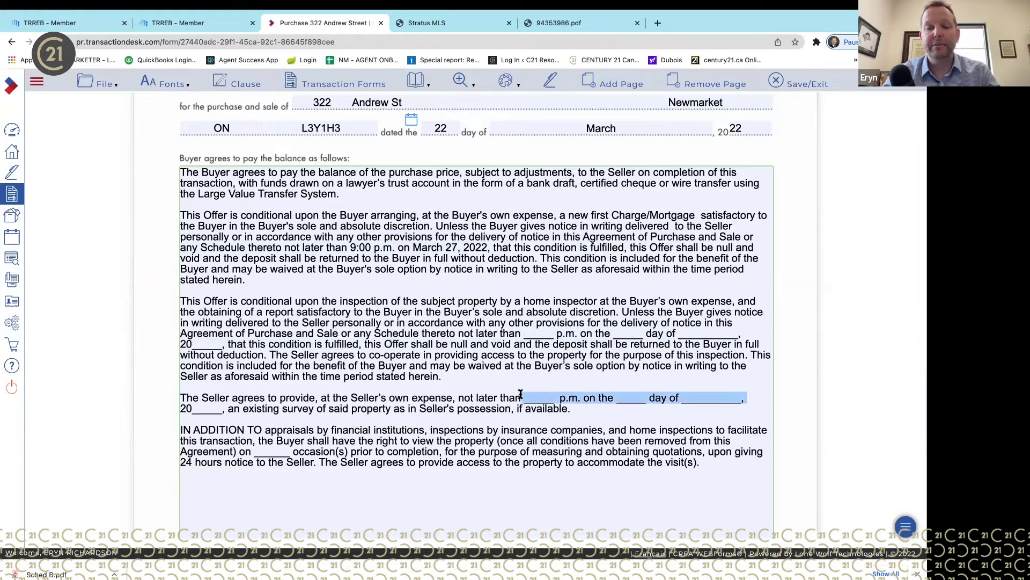
click(541, 380)
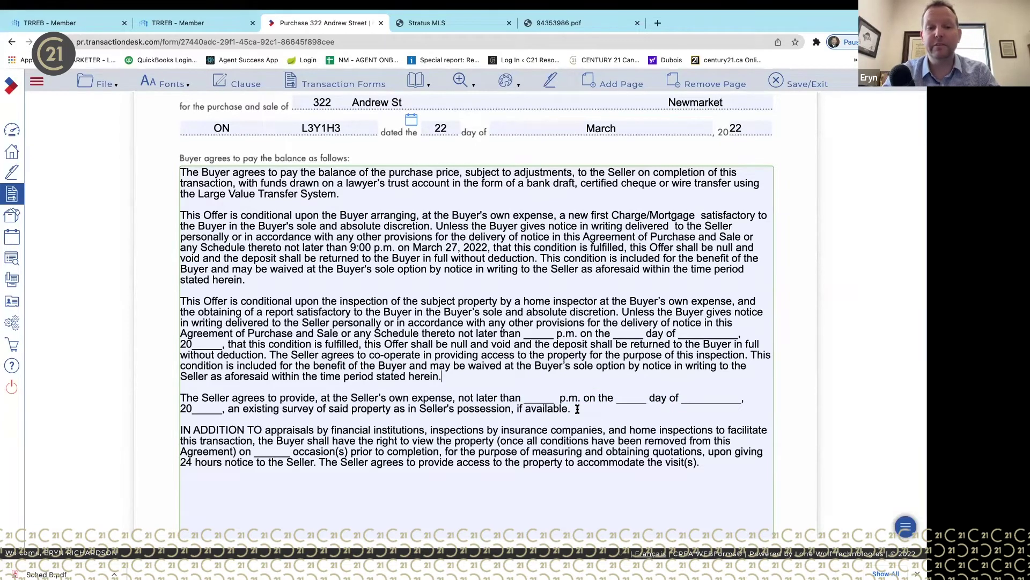
scroll(578, 408, down, 1)
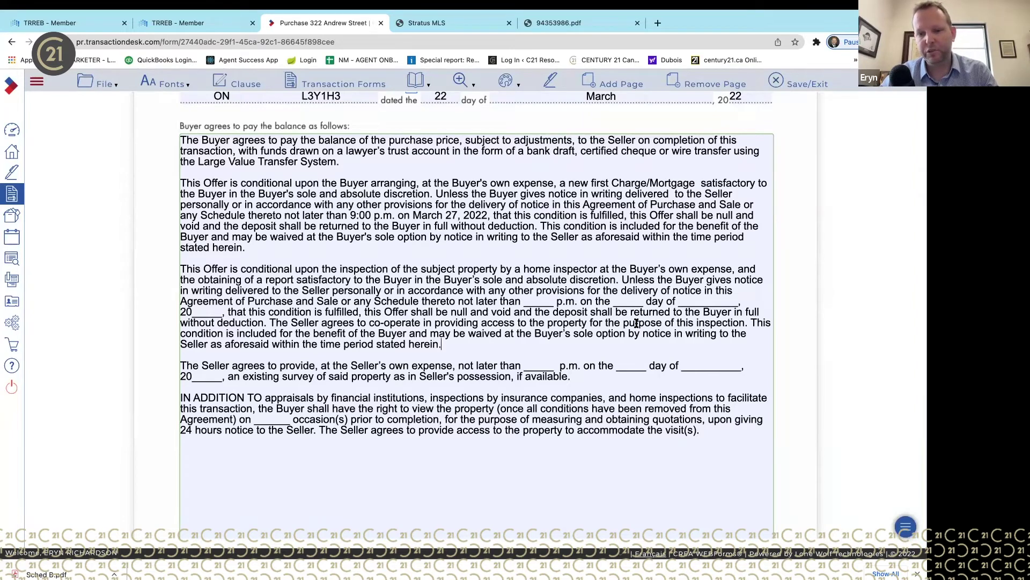
- Add new blank lines after 'Canada.' at the end of the Schedule A warranty clauses
scroll(635, 341, down, 2)
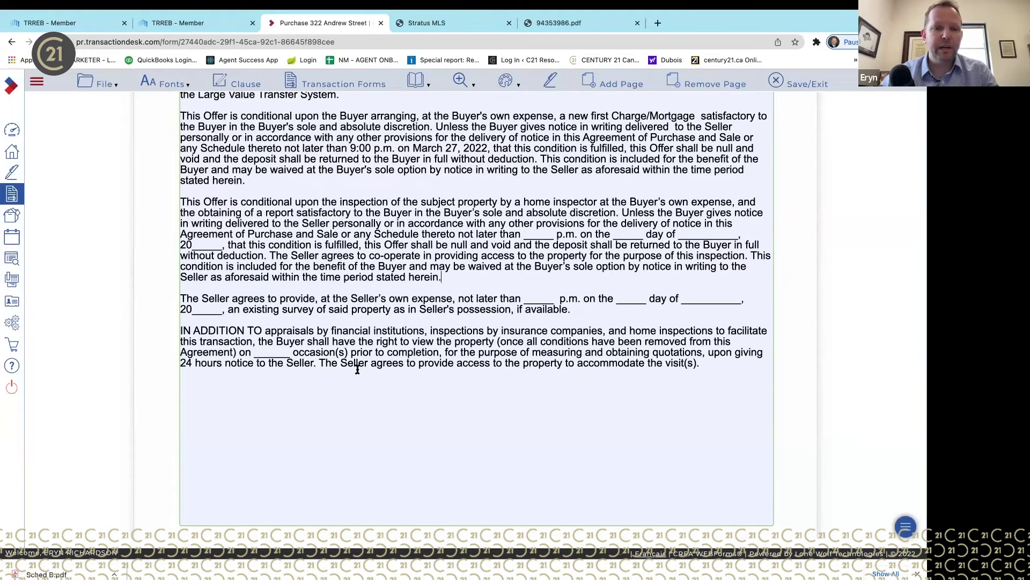
scroll(358, 370, down, 1)
scroll(358, 369, down, 15)
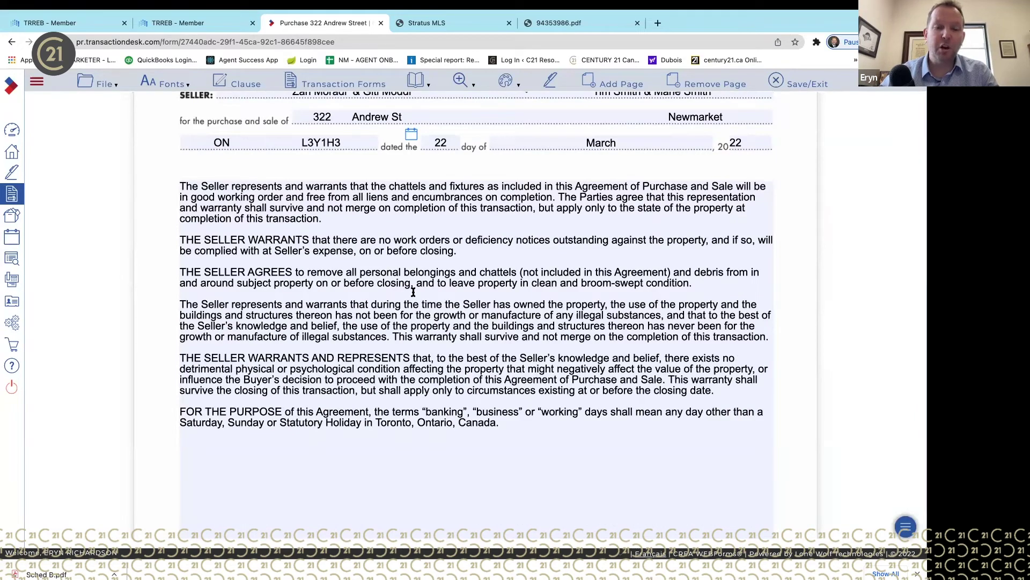
scroll(485, 251, up, 10)
scroll(485, 251, up, 8)
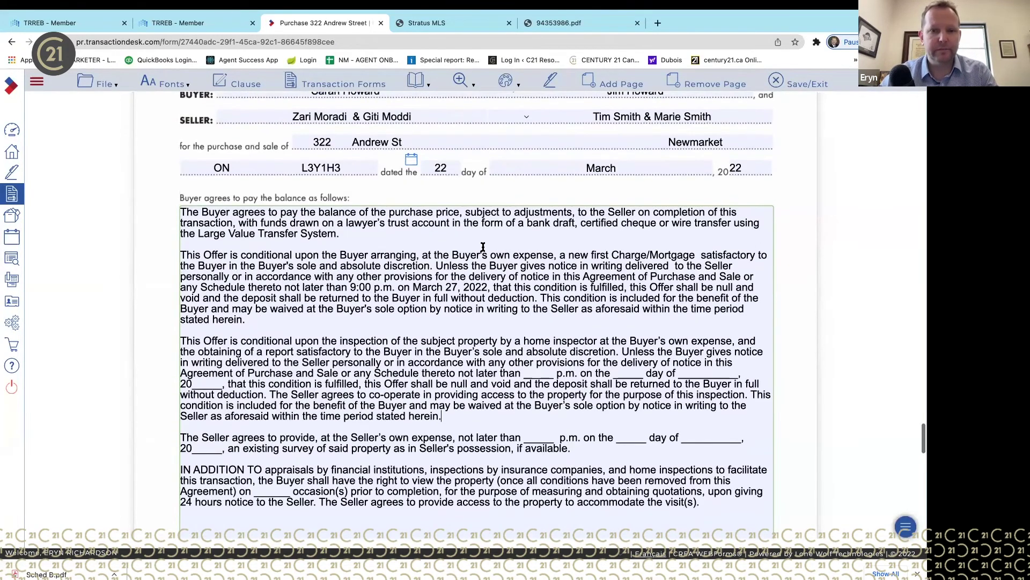
scroll(483, 247, down, 3)
scroll(483, 247, down, 5)
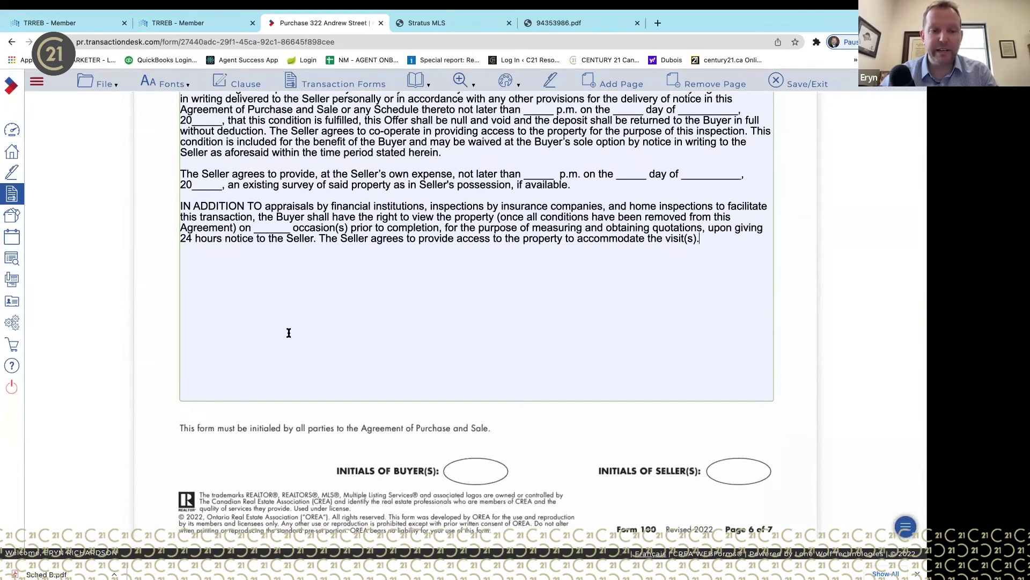
scroll(288, 331, down, 15)
scroll(288, 333, down, 7)
click(521, 253)
key(Return)
key(Return)
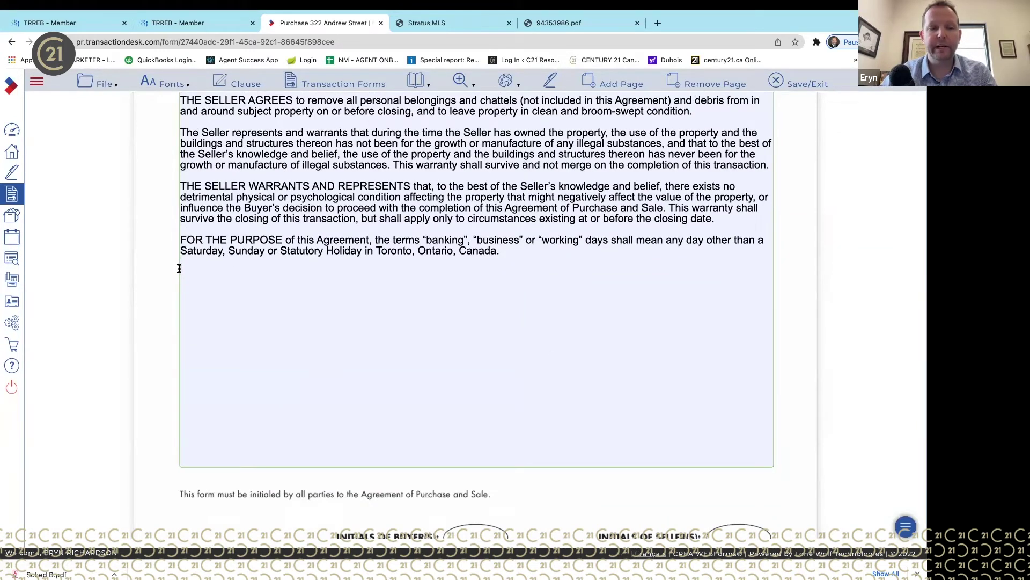
- Search the clause library for 'pool' clauses
click(239, 85)
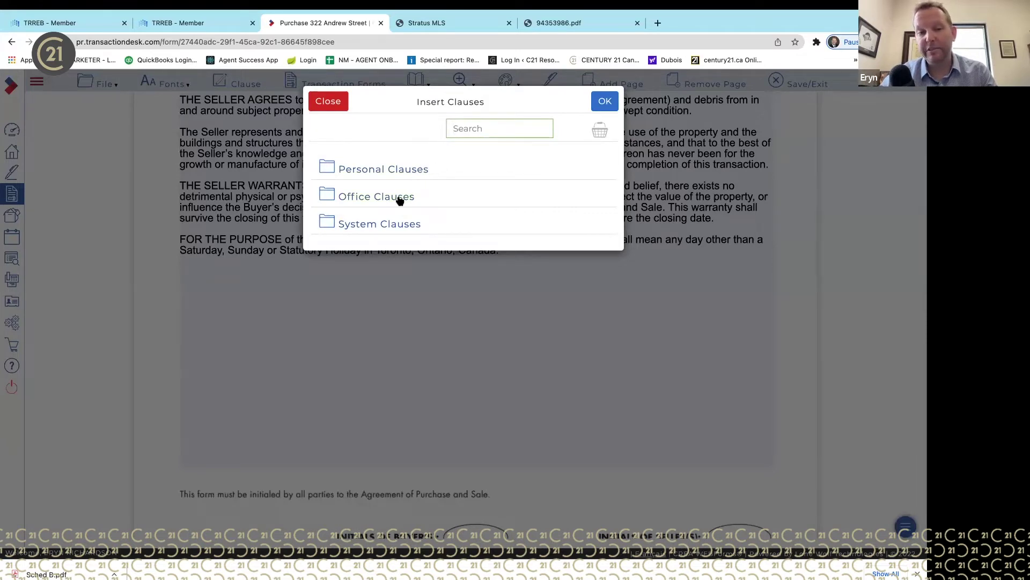
click(491, 127)
text(pool)
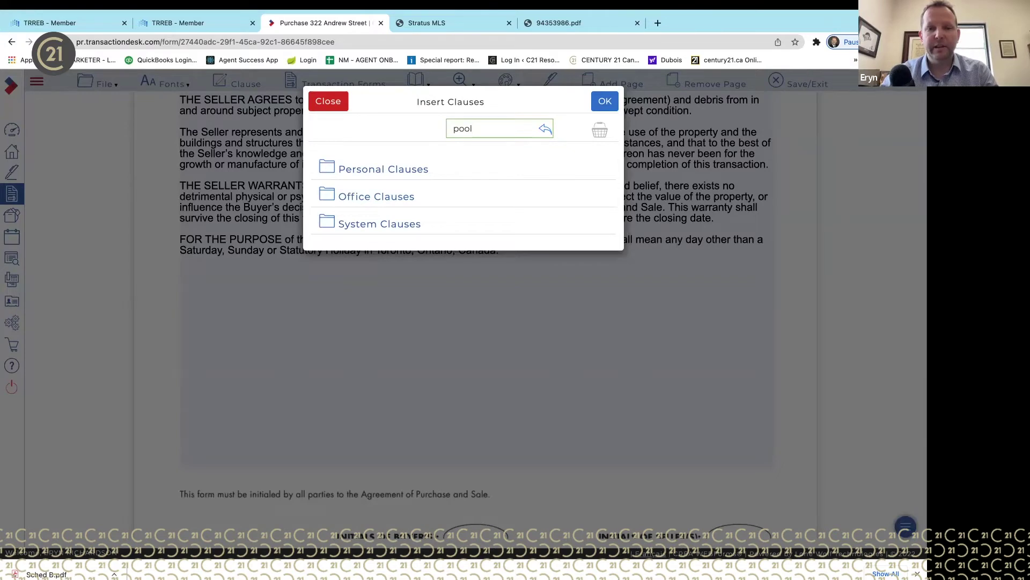
key(Return)
scroll(451, 317, down, 2)
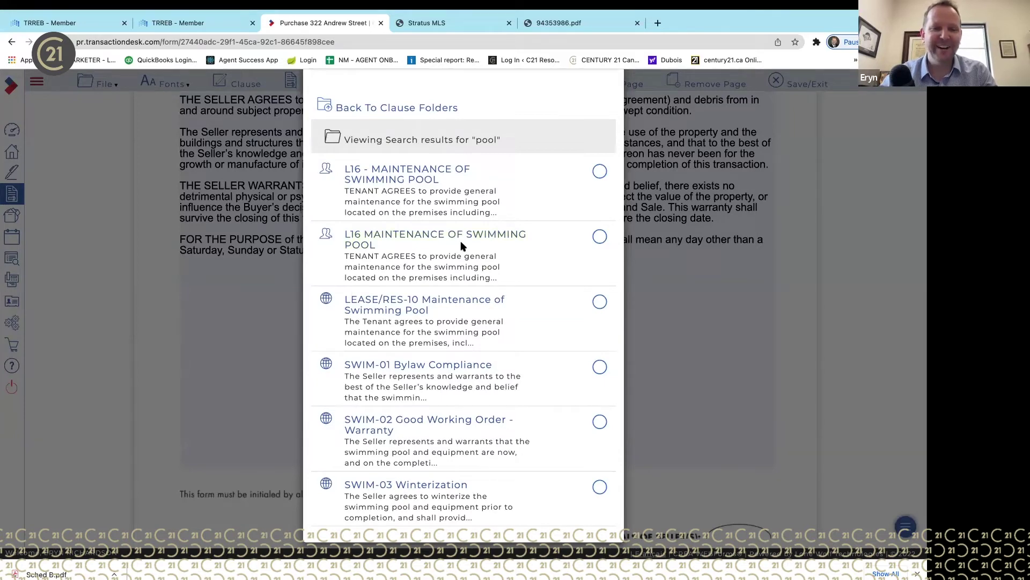
scroll(470, 200, up, 2)
scroll(470, 200, down, 2)
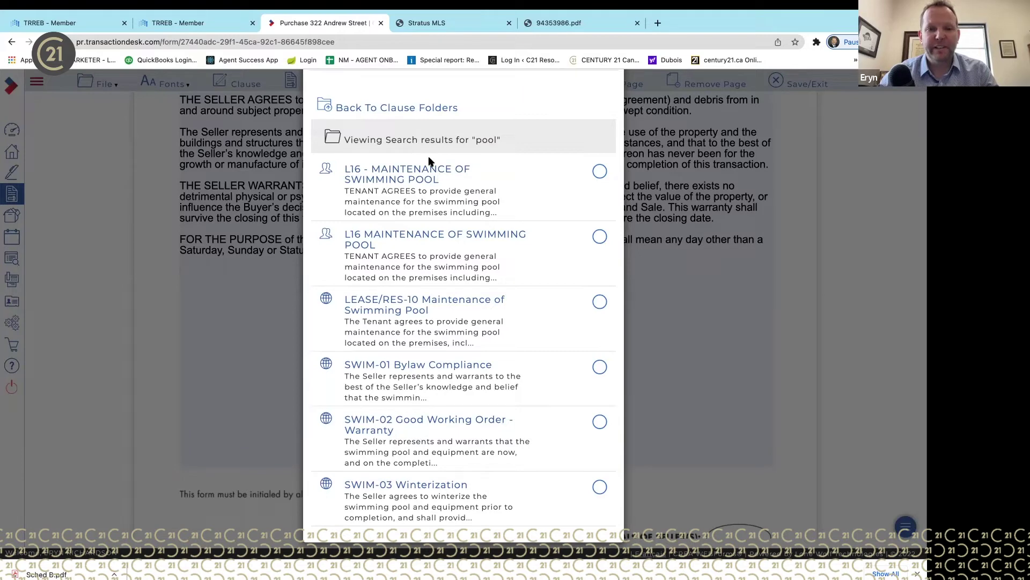
- Preview the L16 and SWIM-01 clauses, then select SWIM-01 Bylaw Compliance
click(411, 236)
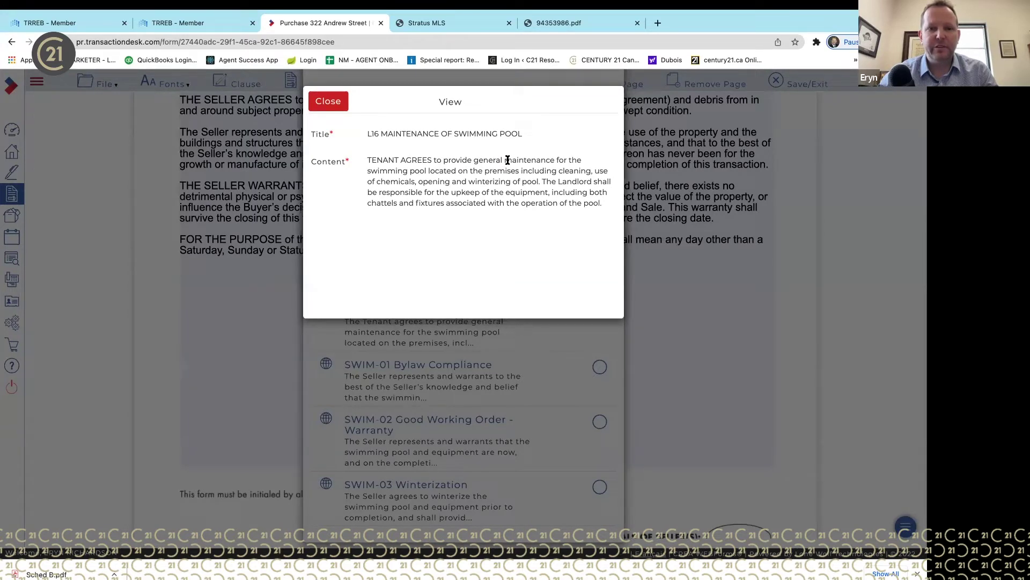
click(320, 103)
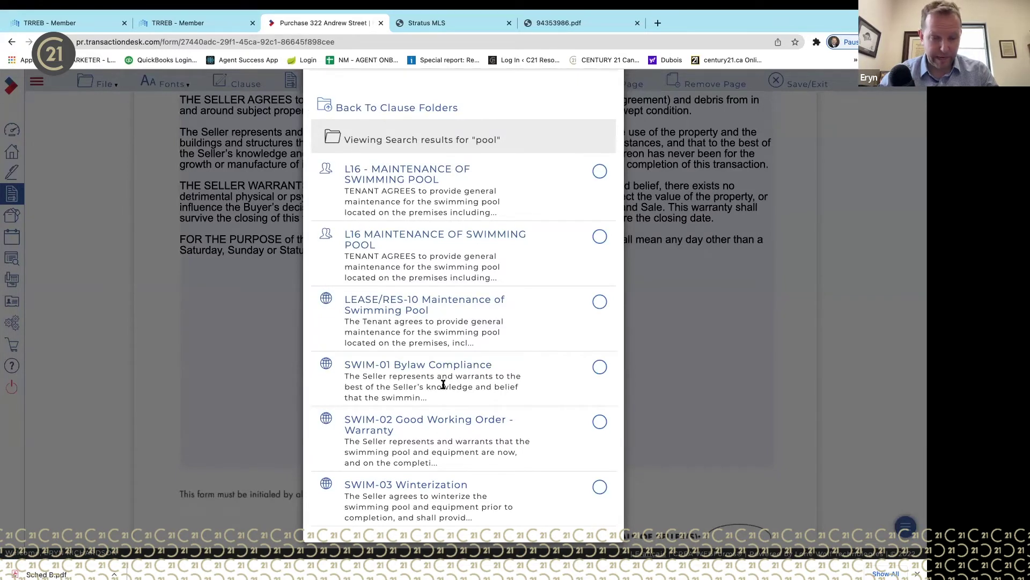
click(459, 365)
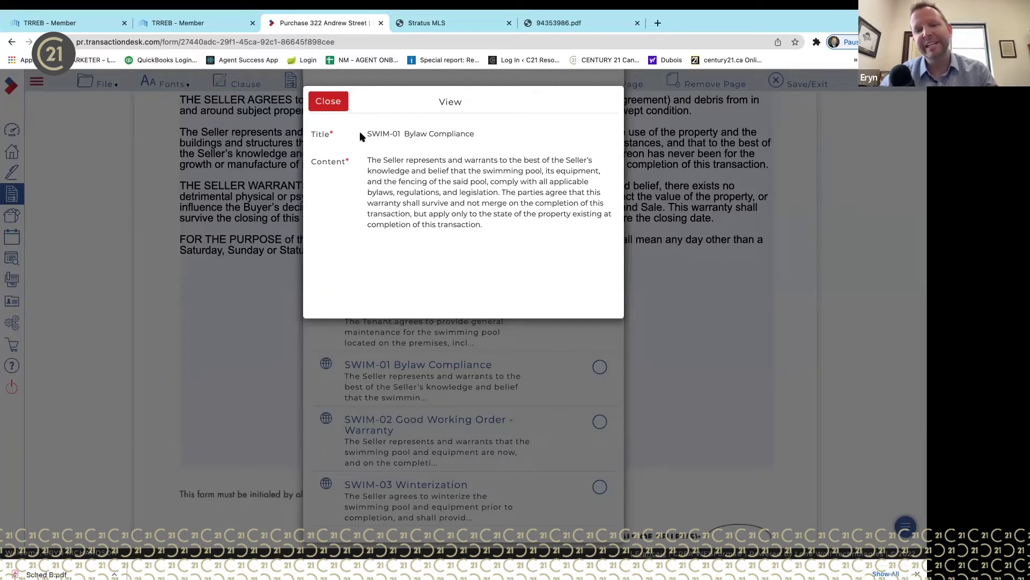
click(337, 114)
click(599, 367)
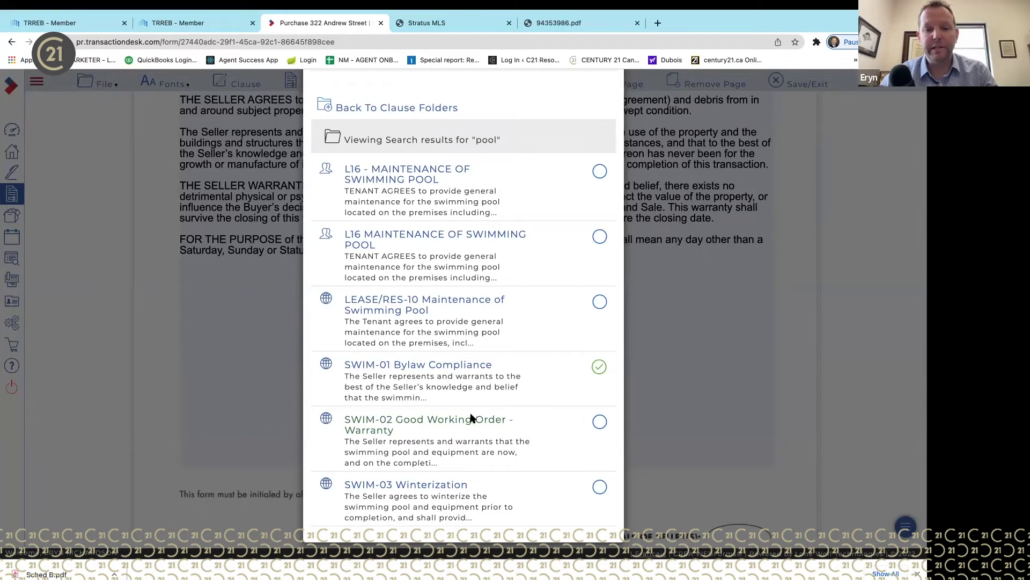
- Preview and select SWIM-02 Good Working Order - Warranty and SWIM-03 Winterization
click(473, 417)
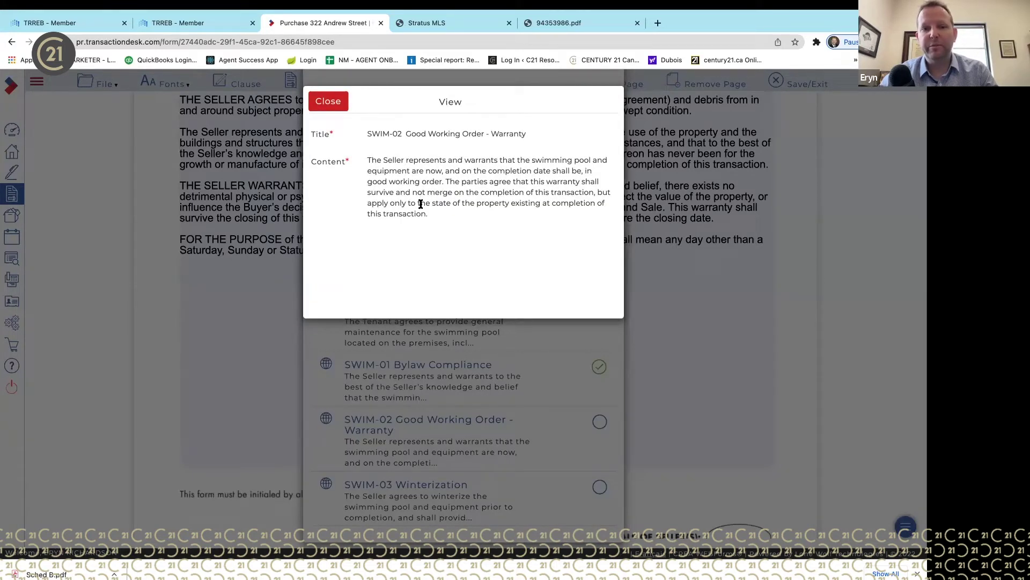
click(328, 101)
click(599, 422)
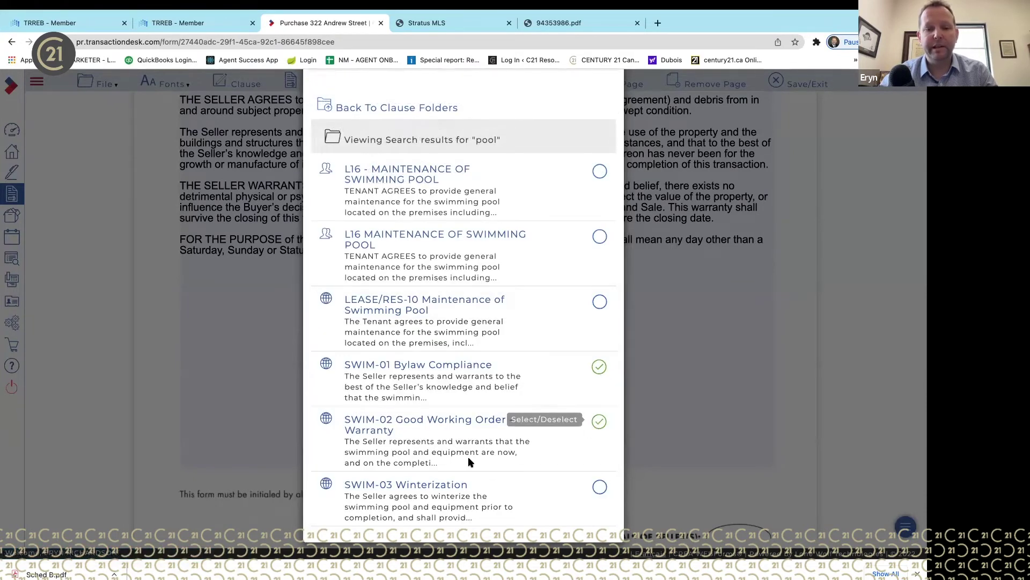
click(452, 480)
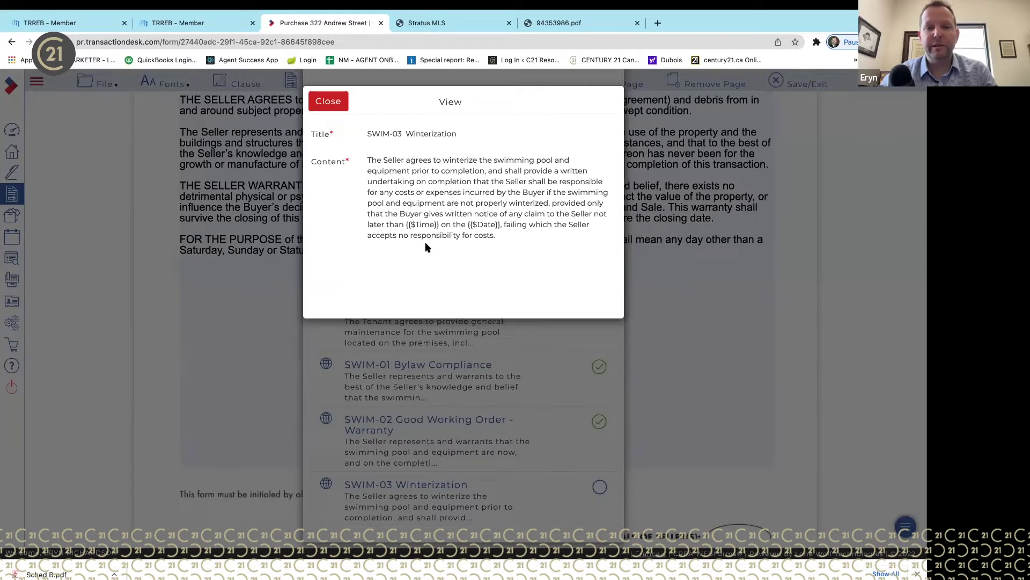
click(328, 101)
click(599, 486)
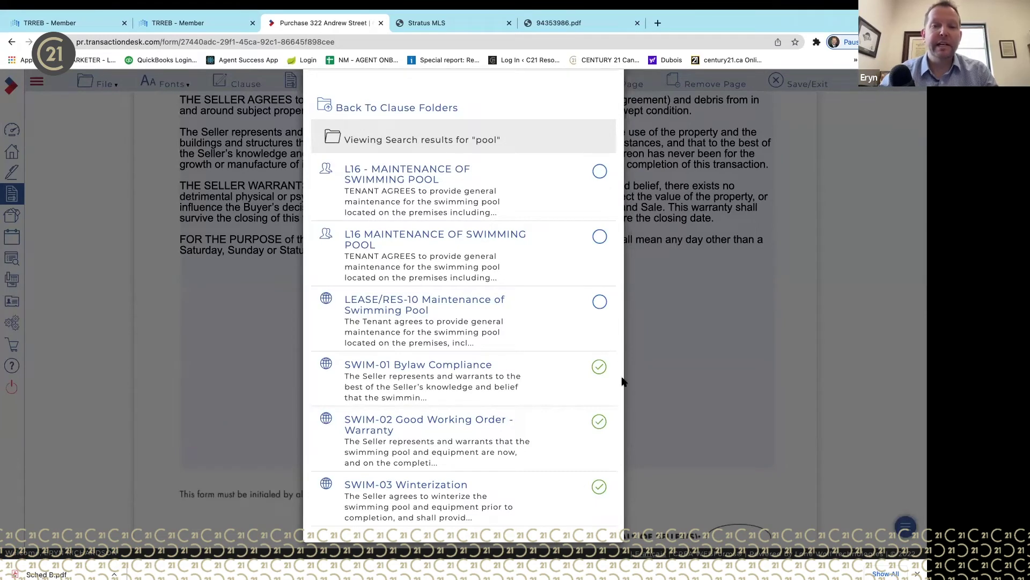
scroll(448, 194, up, 3)
scroll(480, 292, down, 3)
scroll(482, 285, up, 2)
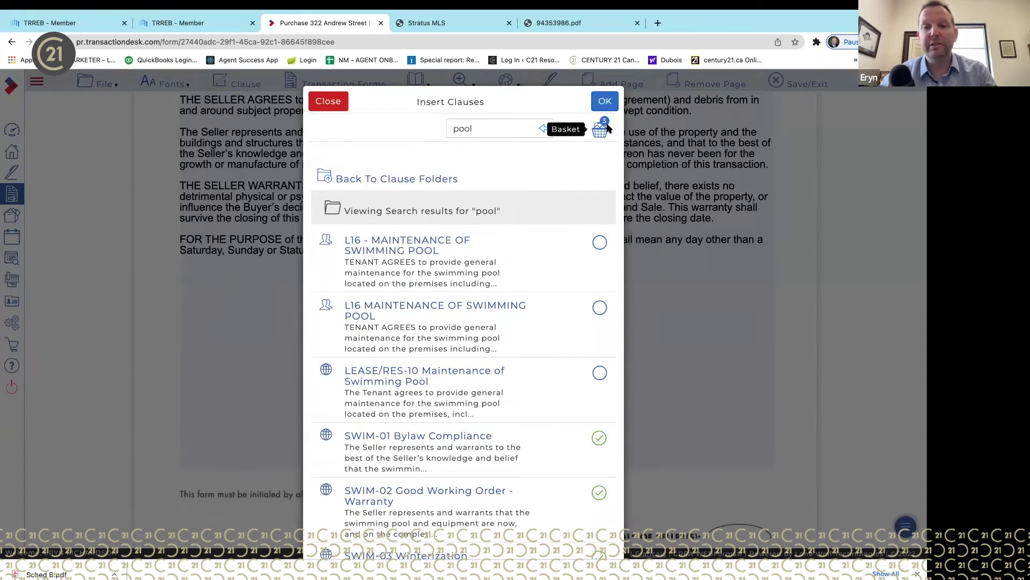
- Set the winterization deadline to Jun 15, 2022 and insert the three pool clauses
click(606, 101)
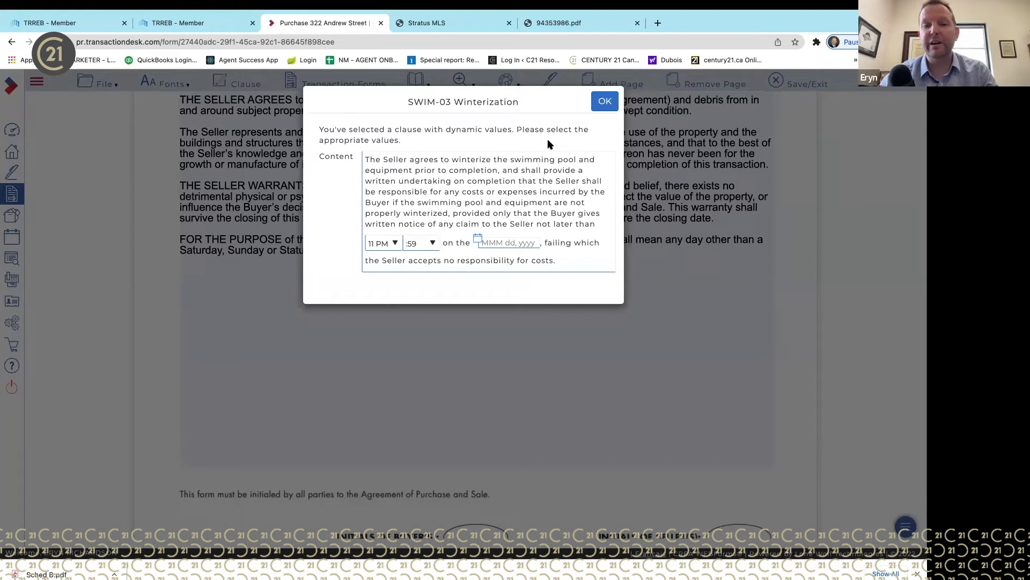
click(478, 240)
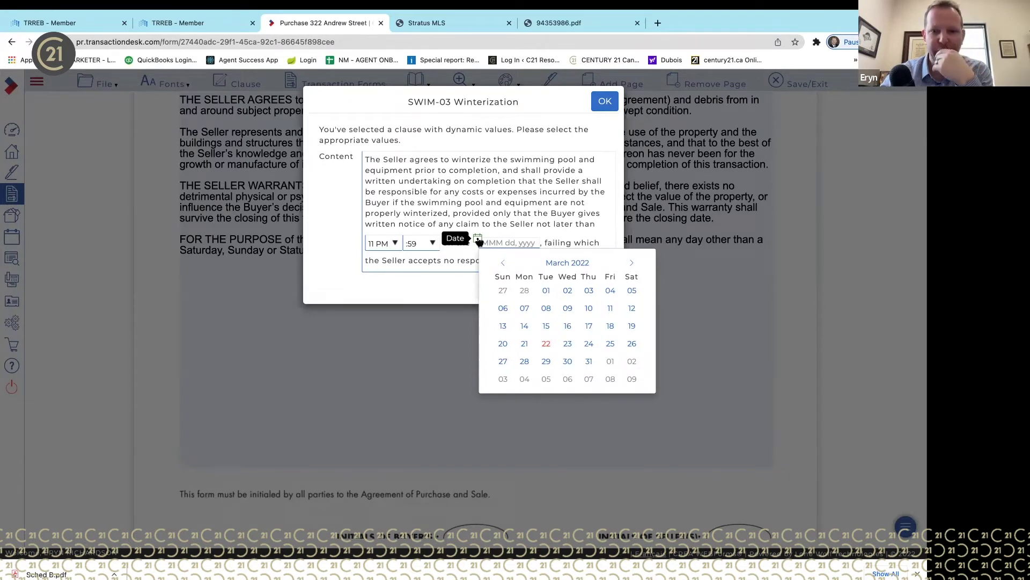
click(632, 263)
click(632, 263)
click(632, 263)
click(568, 324)
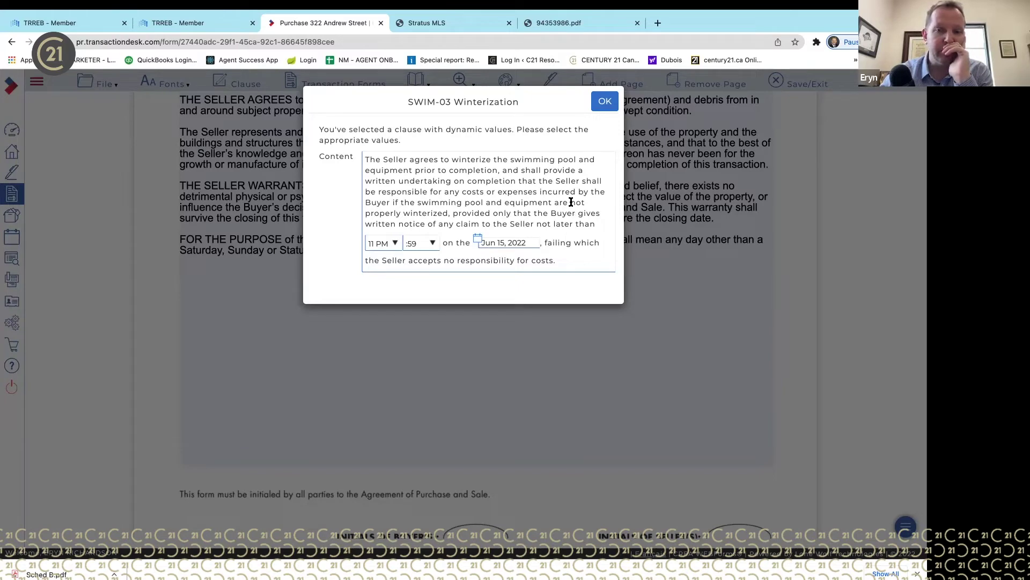
click(605, 101)
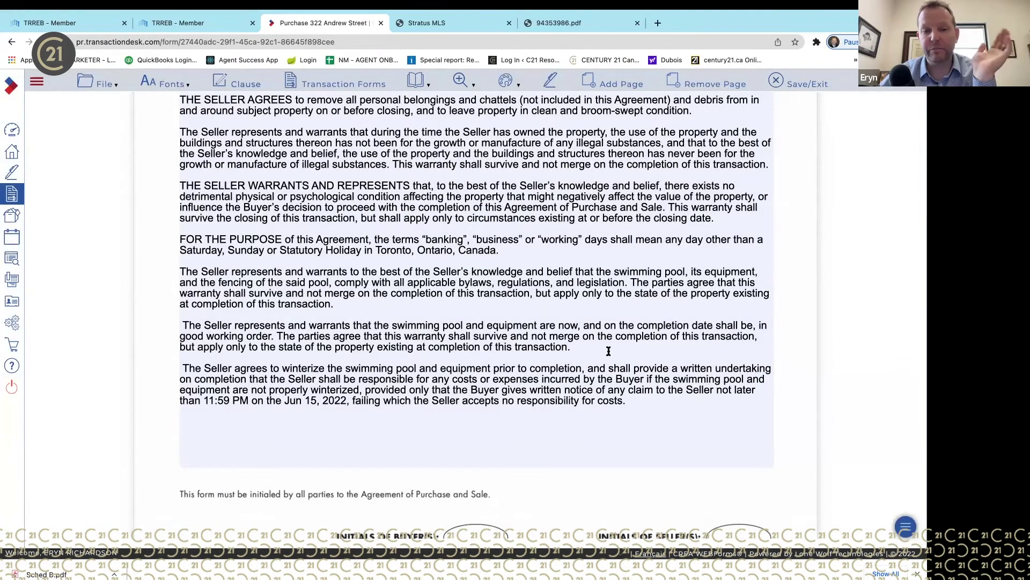
scroll(609, 351, up, 2)
scroll(609, 351, down, 2)
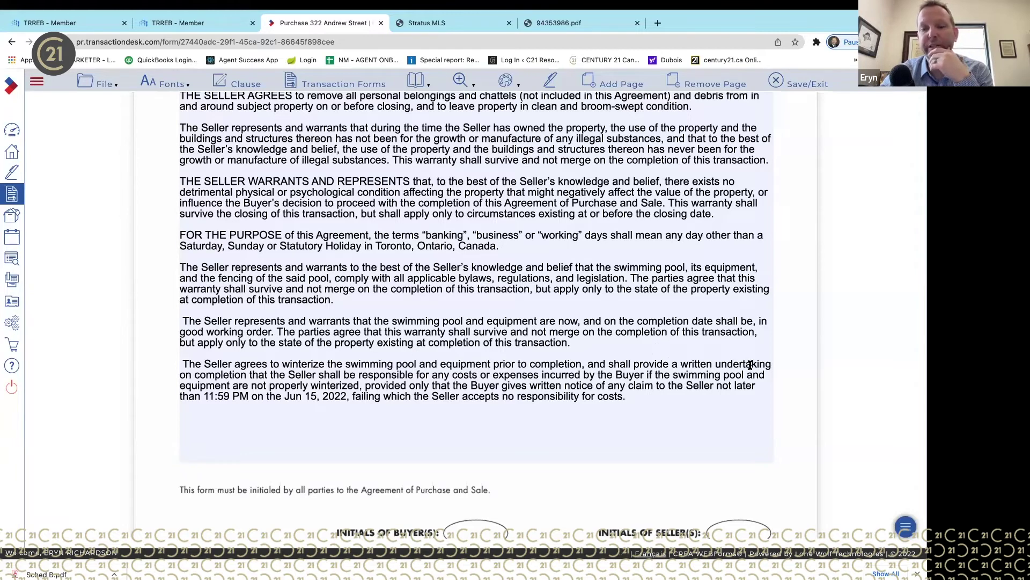
click(510, 365)
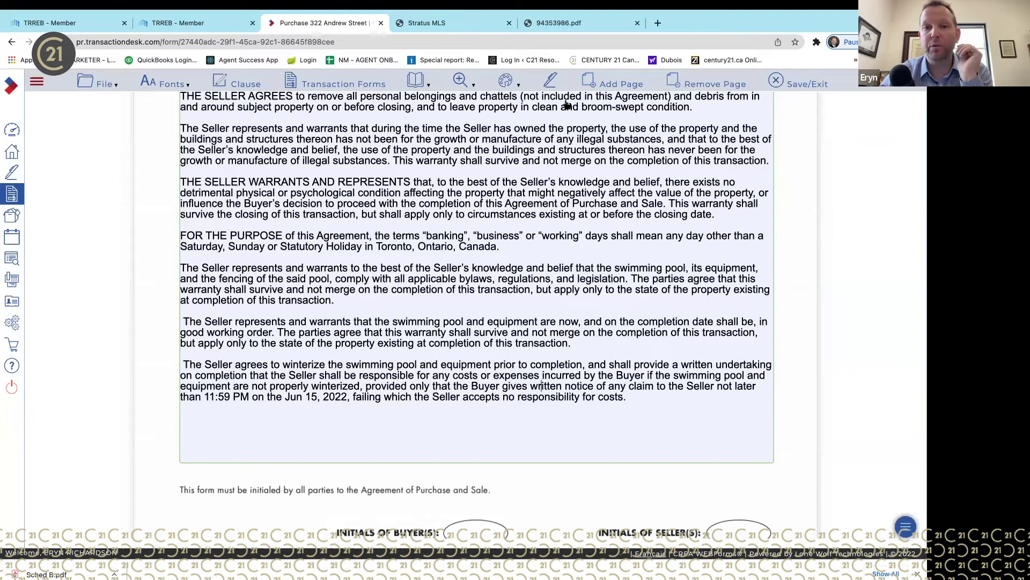
mouse_move(509, 2)
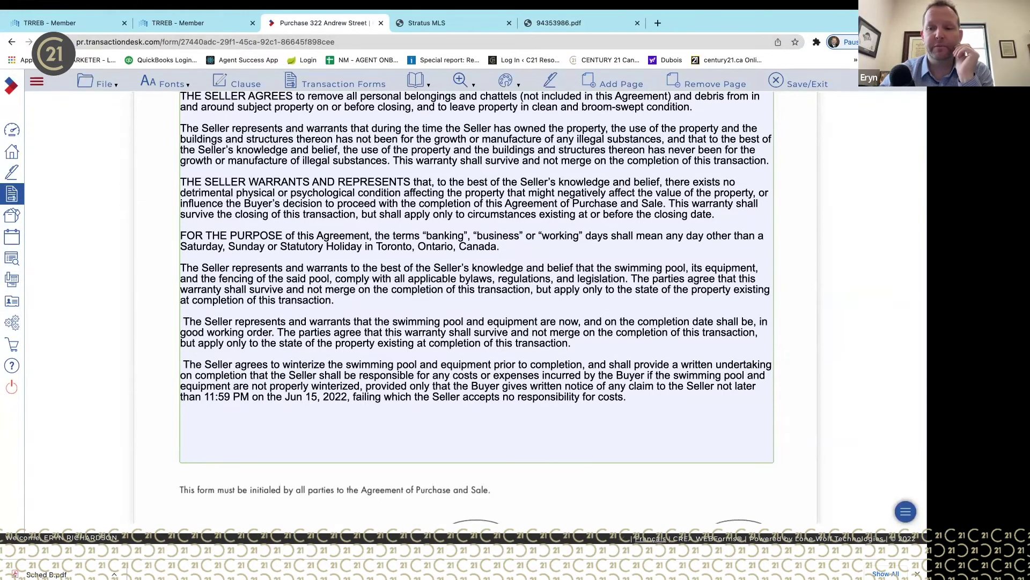
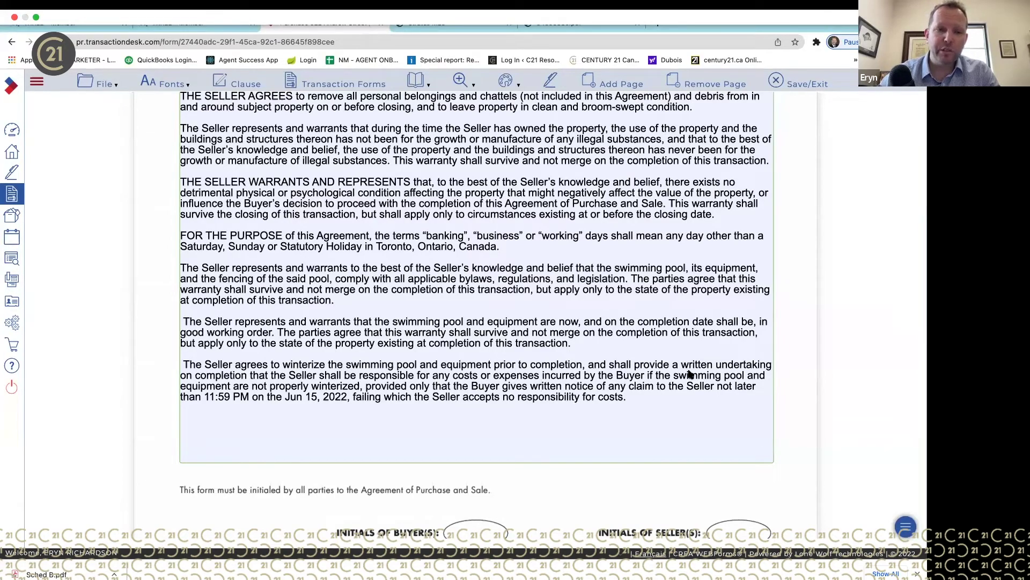
- Review the schedule's clauses and start a new blank line after the last one
scroll(691, 374, up, 20)
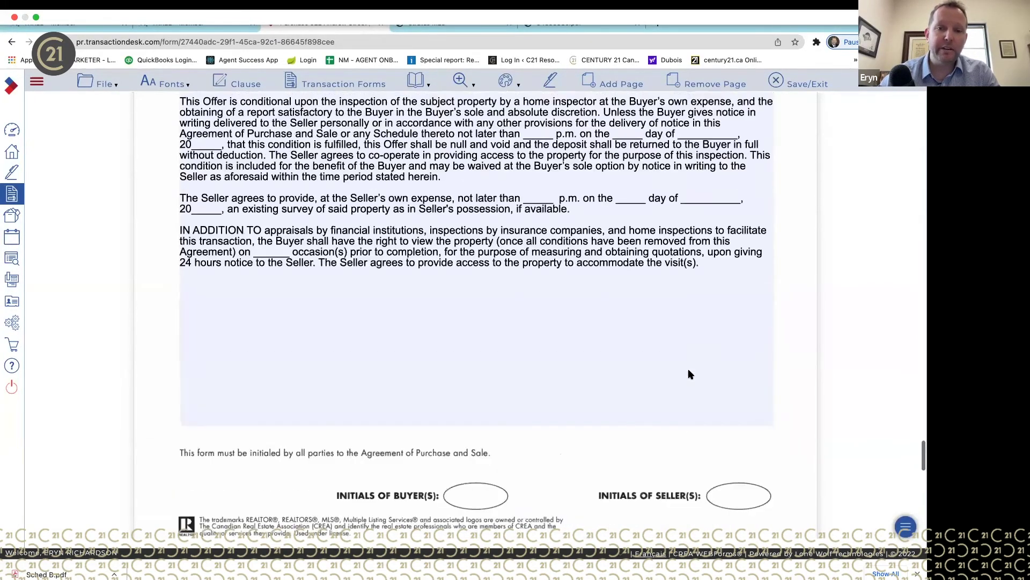
scroll(690, 374, up, 5)
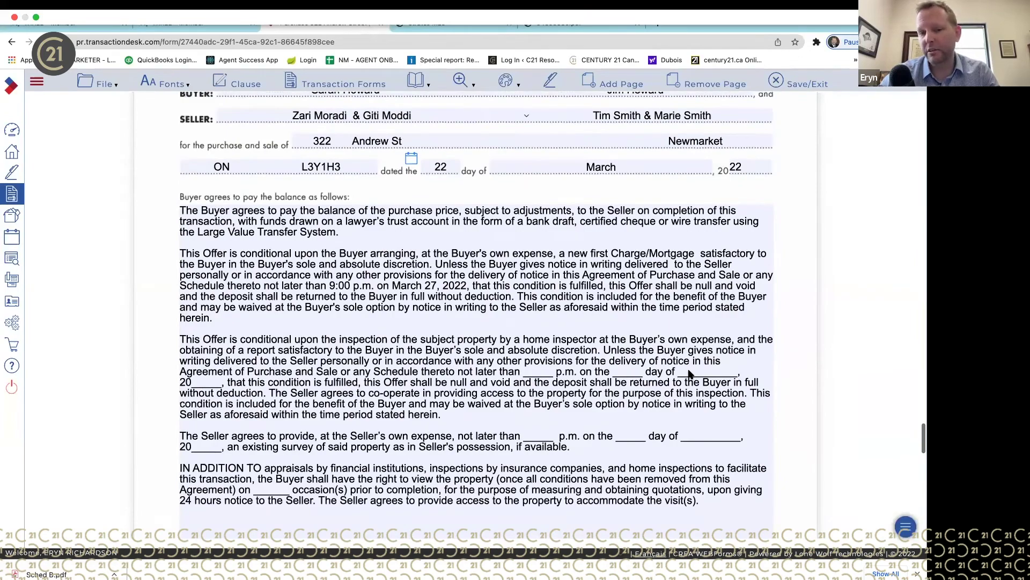
scroll(689, 374, down, 14)
scroll(690, 374, down, 4)
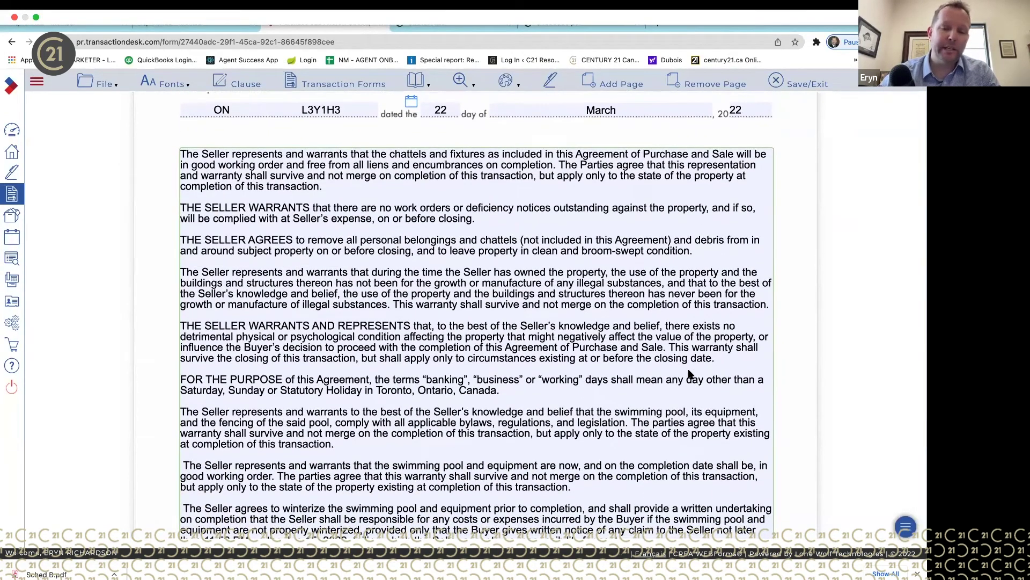
scroll(690, 374, down, 3)
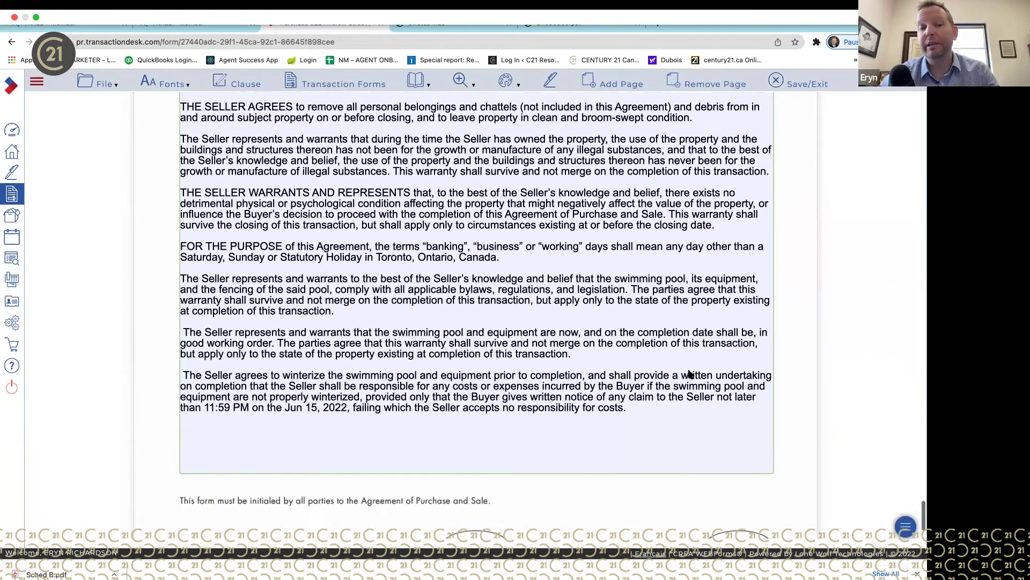
scroll(690, 374, up, 1)
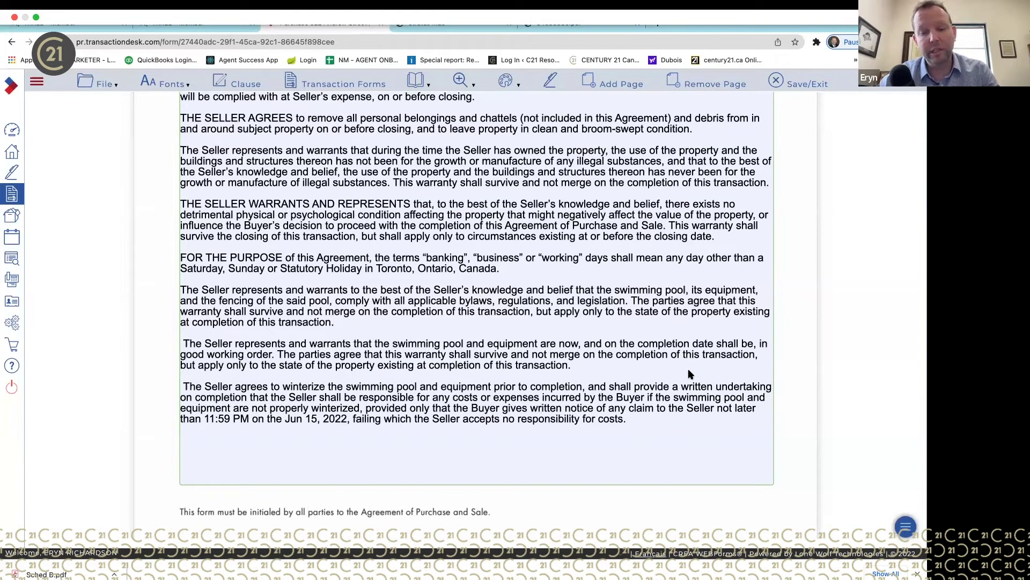
scroll(690, 374, up, 1)
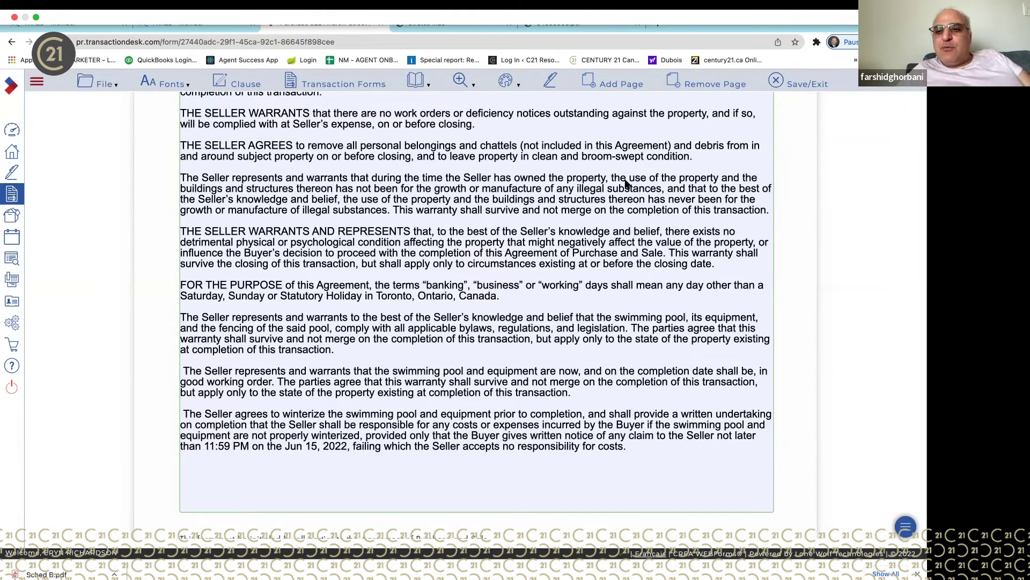
scroll(628, 184, up, 3)
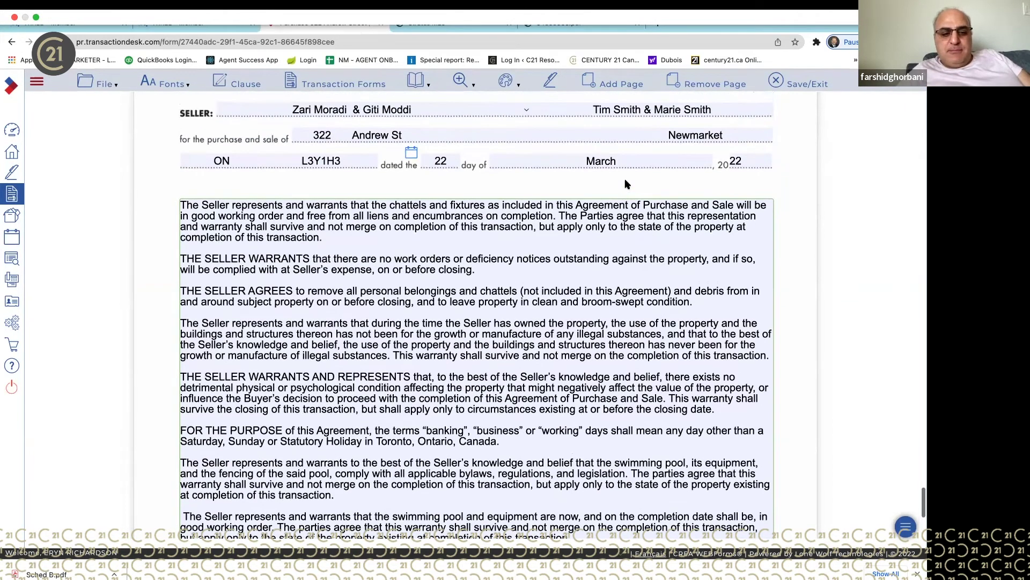
scroll(628, 184, up, 2)
scroll(628, 184, down, 7)
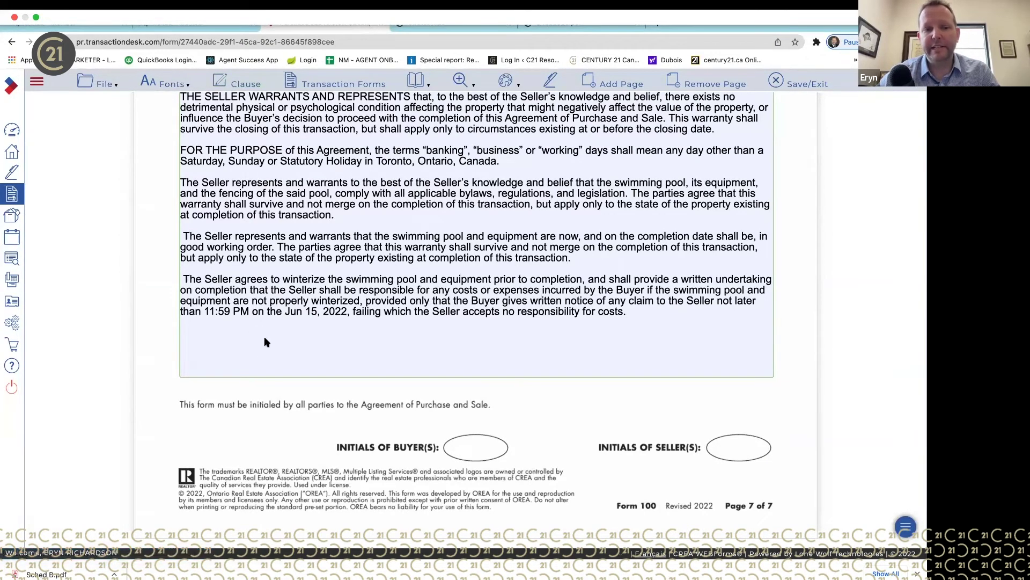
scroll(453, 223, up, 10)
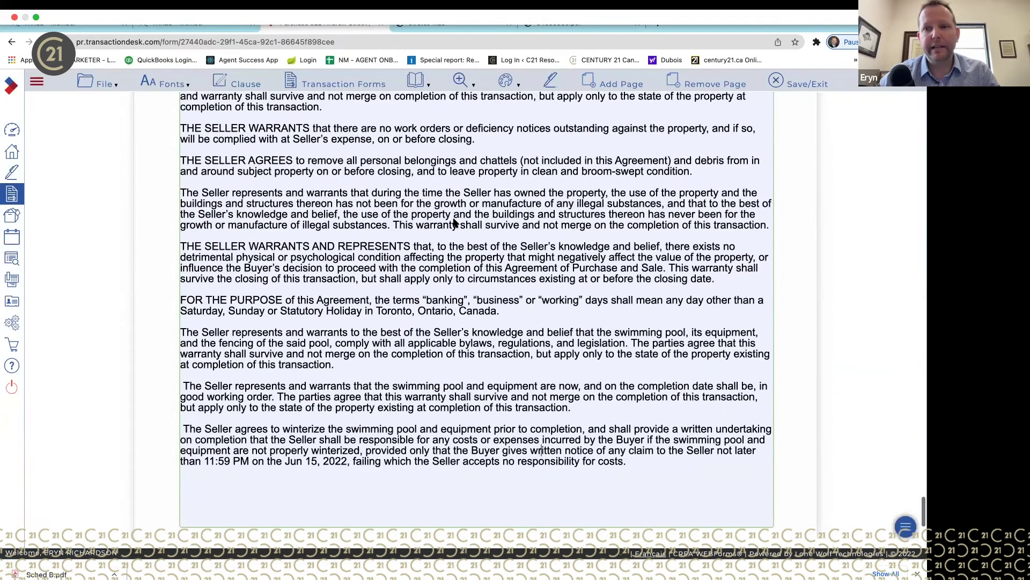
scroll(453, 223, up, 11)
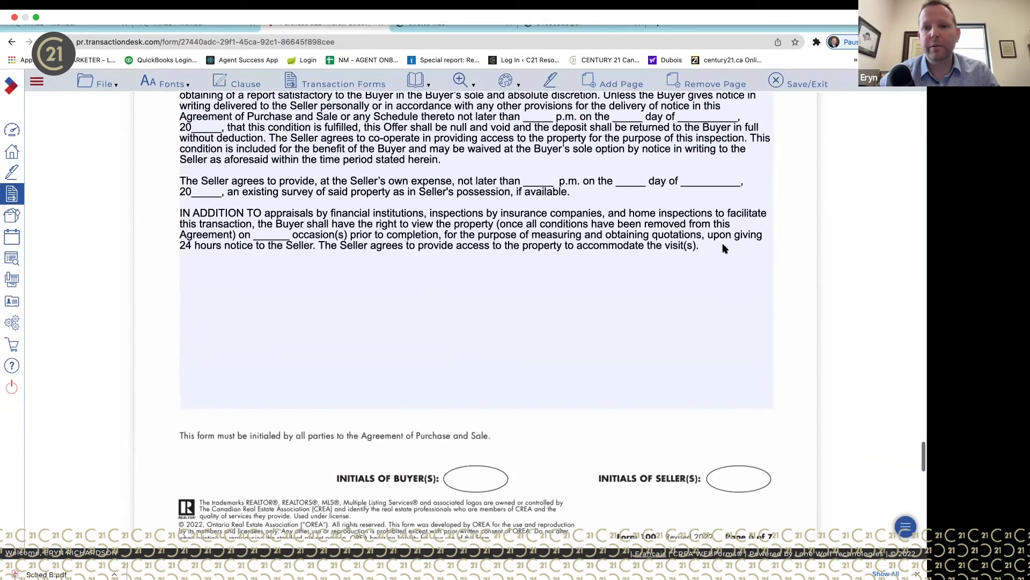
click(718, 248)
key(Return)
key(Return)
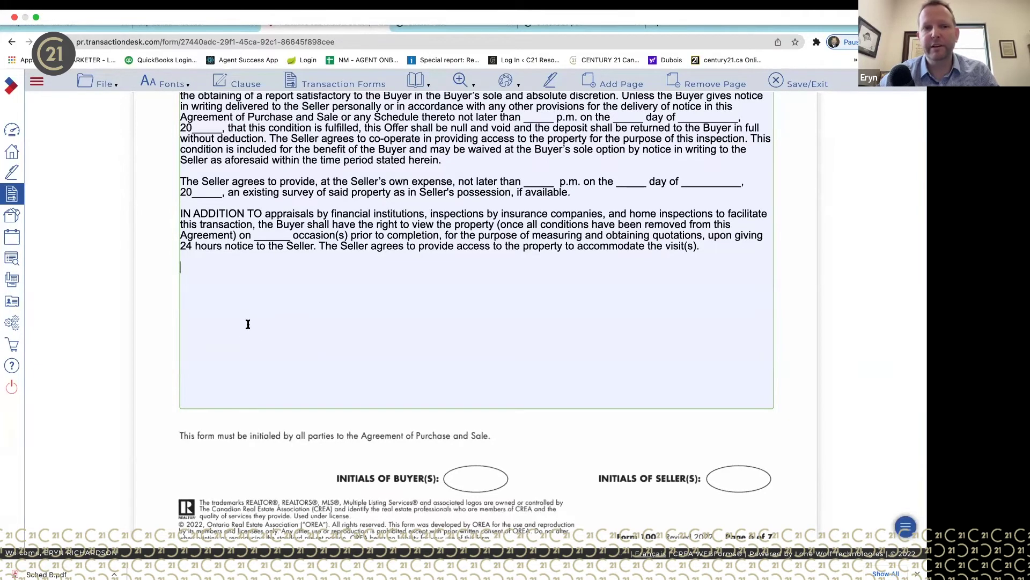
- Browse the clause library to System Clauses > English > Sewer/Water
click(231, 86)
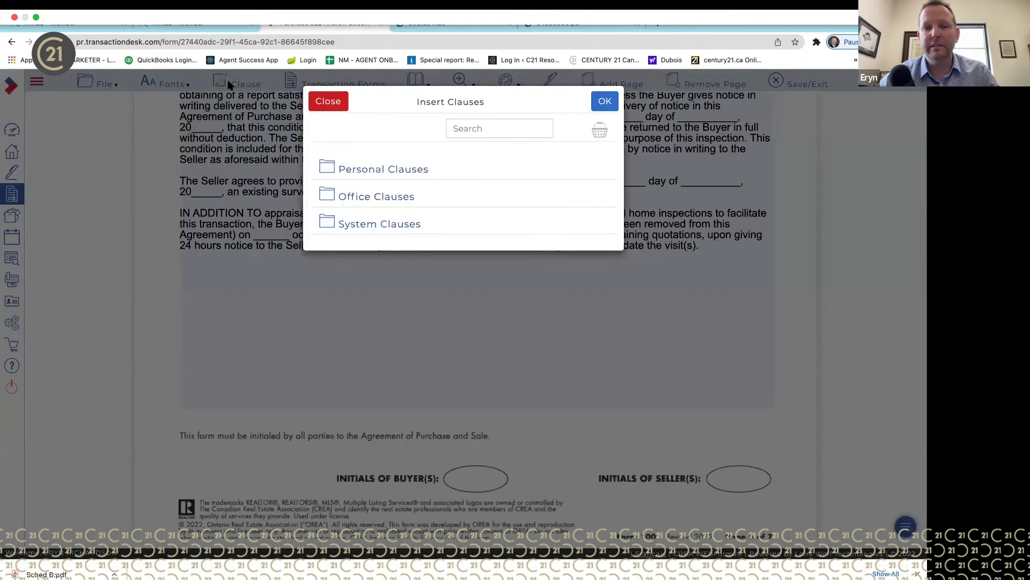
click(462, 128)
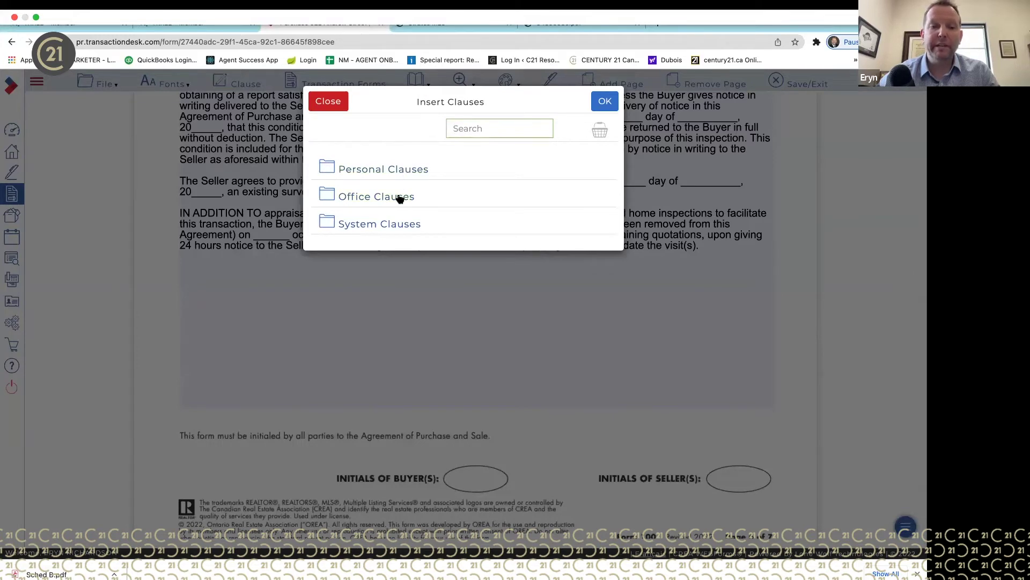
click(398, 224)
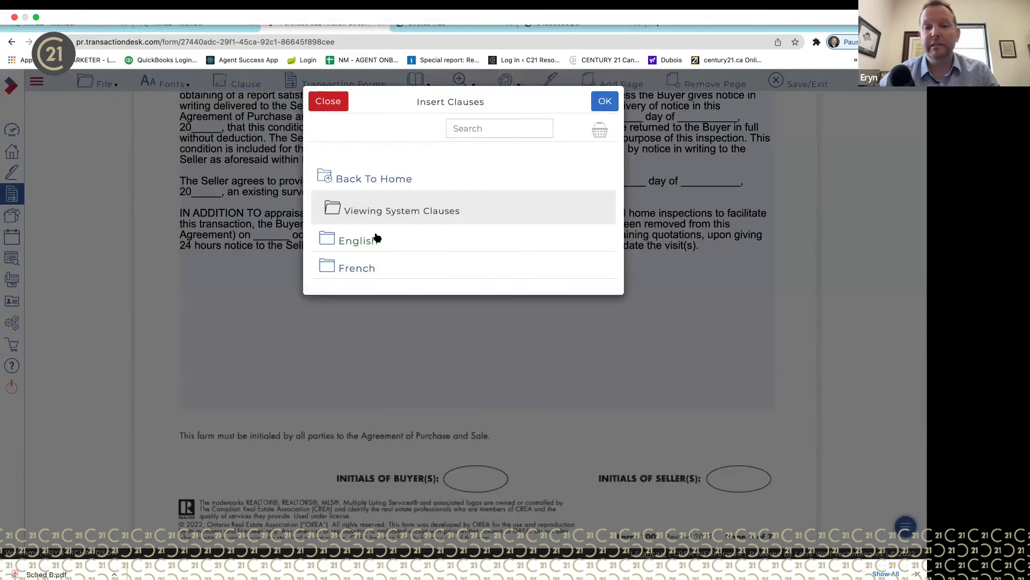
click(368, 240)
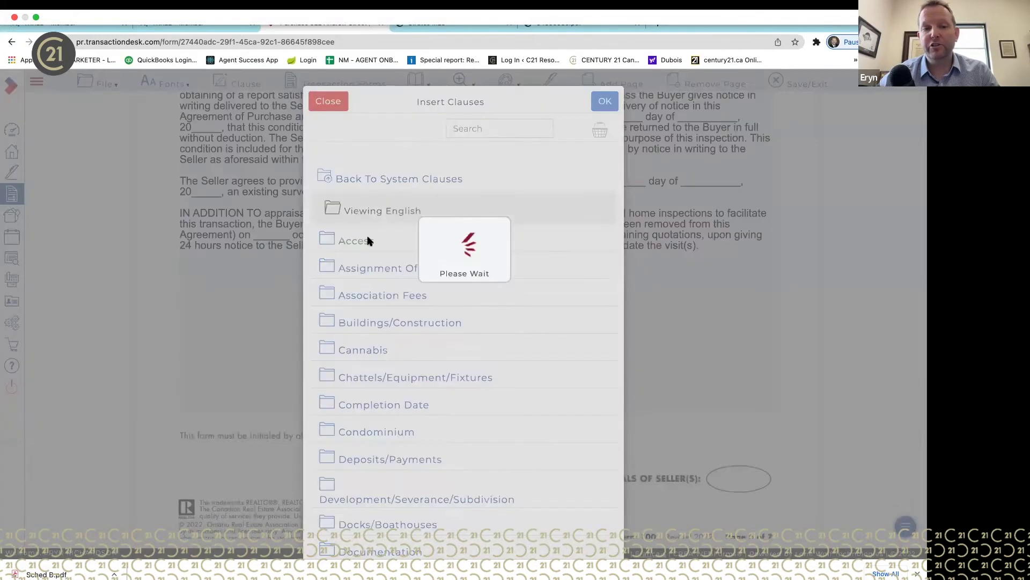
scroll(423, 374, down, 8)
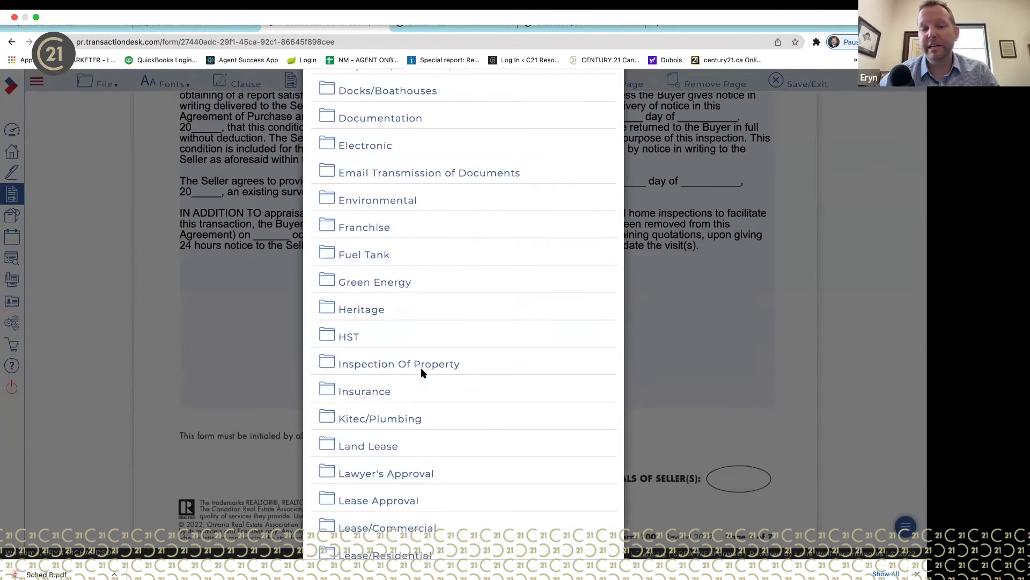
scroll(421, 372, down, 4)
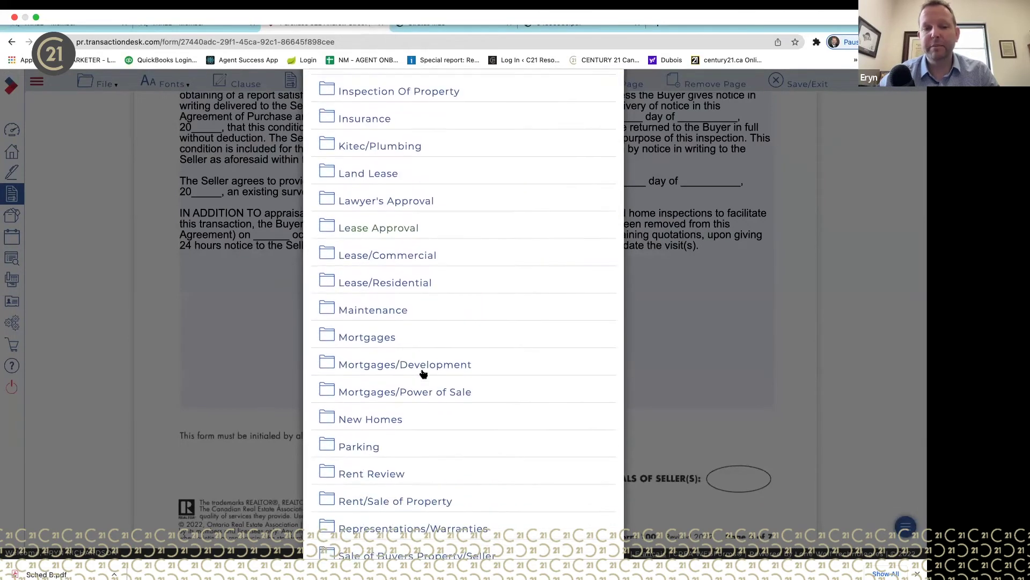
scroll(424, 374, down, 1)
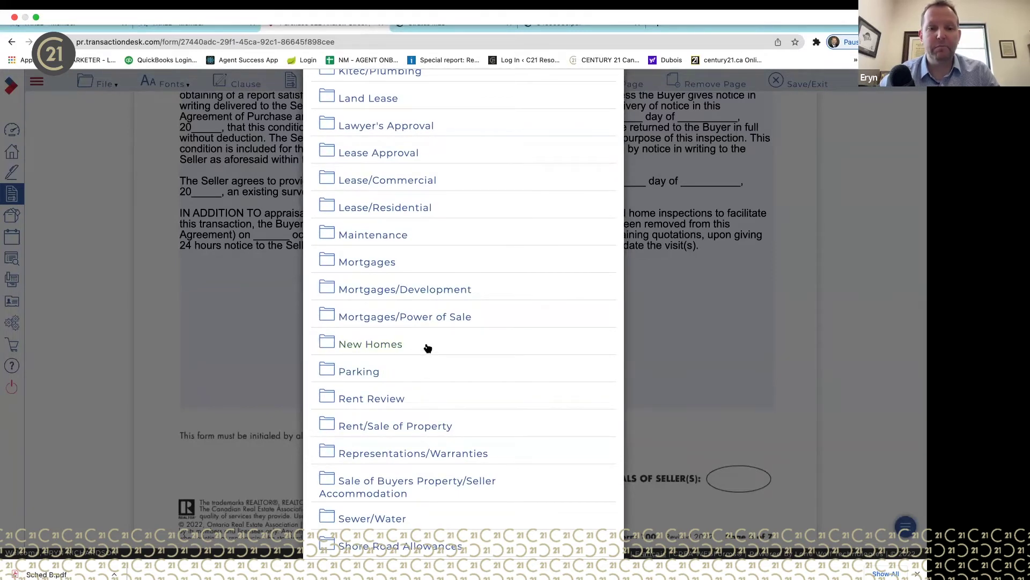
scroll(427, 348, down, 1)
scroll(423, 302, down, 3)
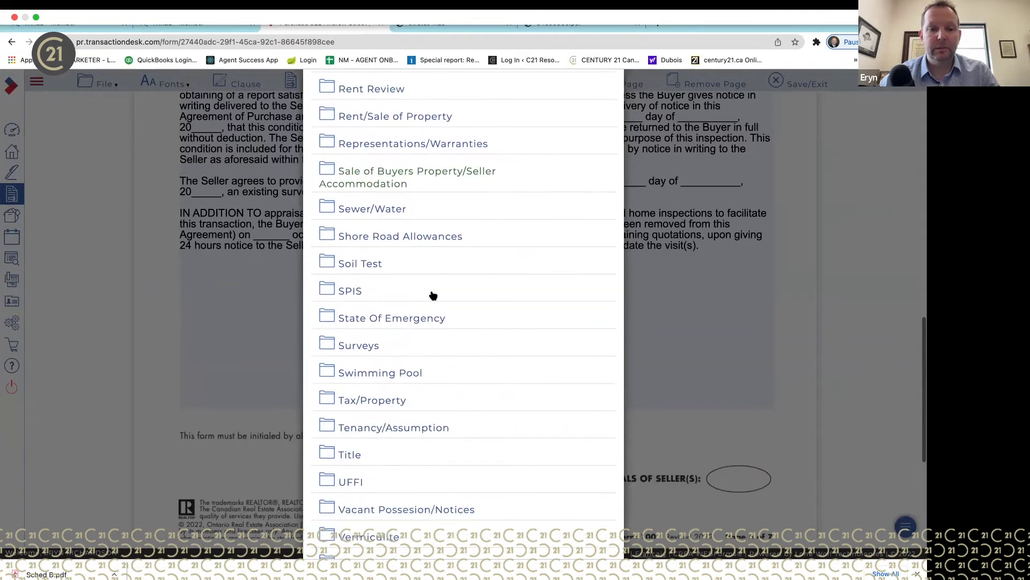
scroll(432, 295, down, 1)
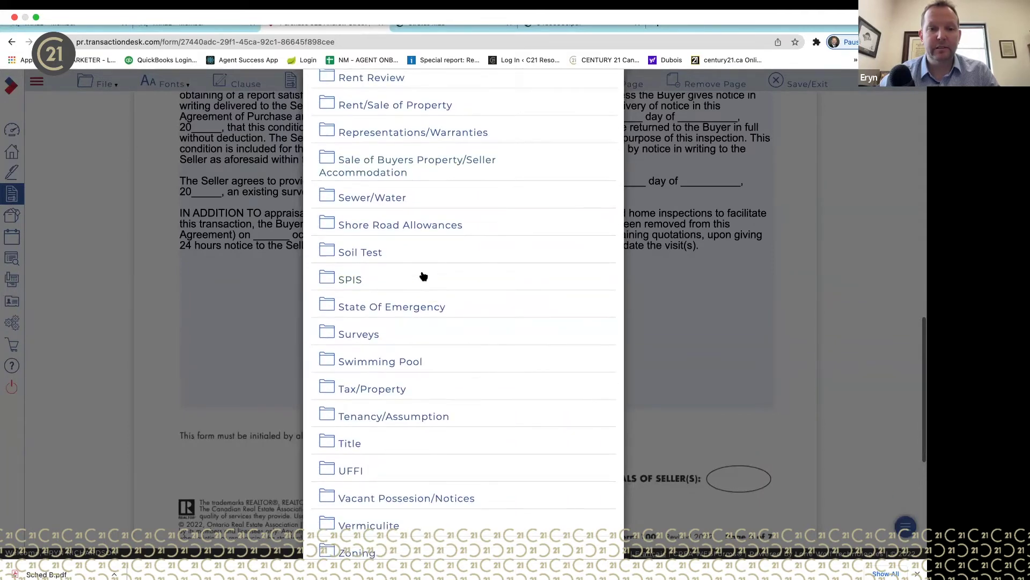
scroll(421, 274, up, 2)
click(398, 260)
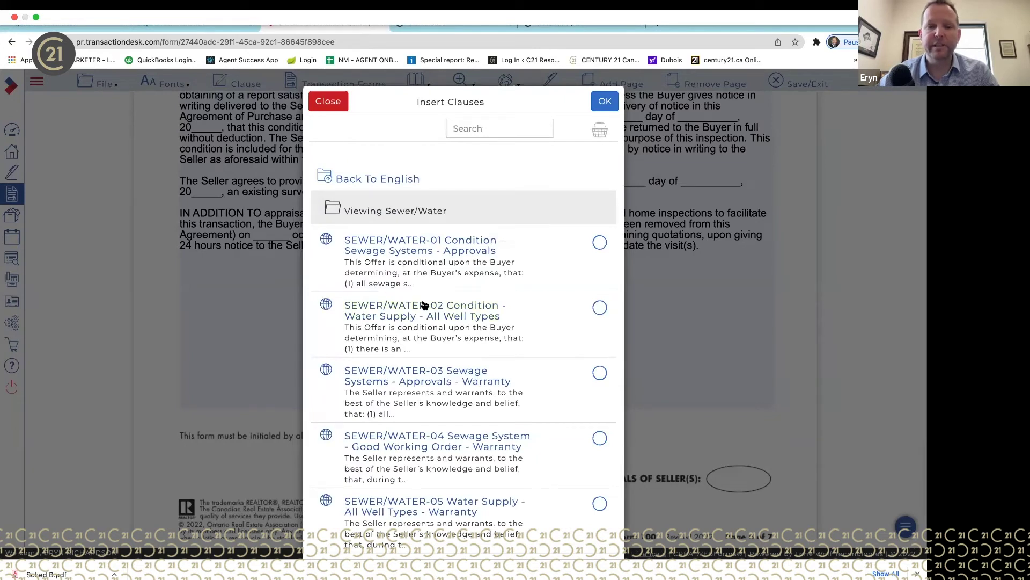
scroll(424, 304, down, 1)
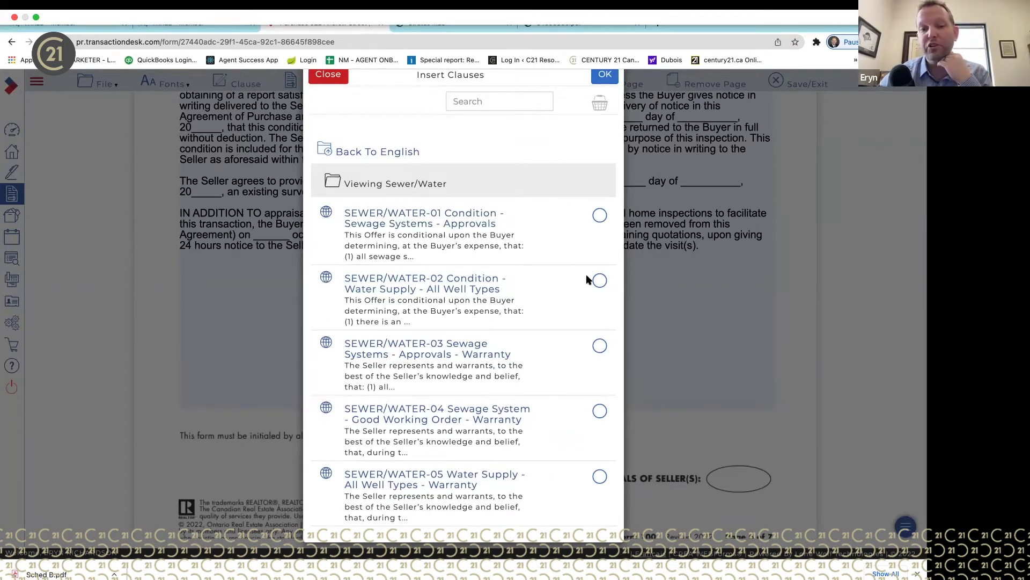
- Preview SEWER/WATER-02, then select and insert SEWER/WATER-03 sewage systems warranty clause
click(433, 285)
scroll(502, 226, down, 5)
scroll(502, 226, up, 5)
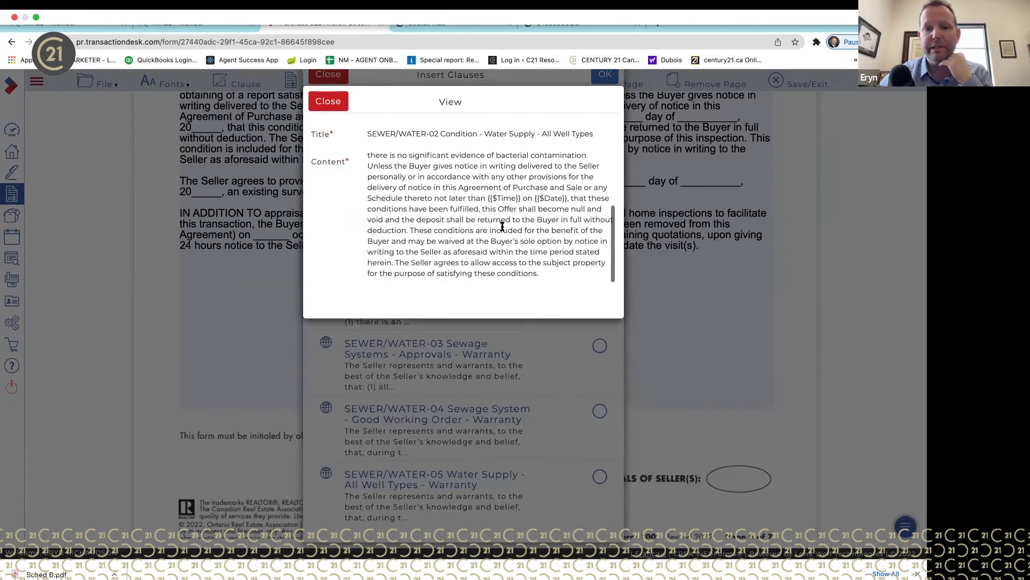
scroll(502, 225, down, 5)
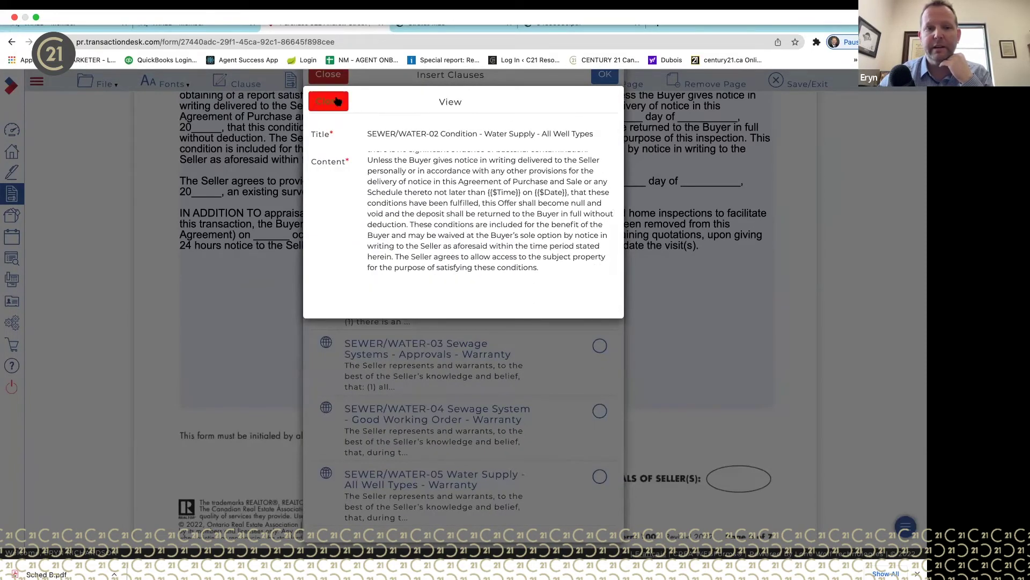
click(328, 101)
click(599, 347)
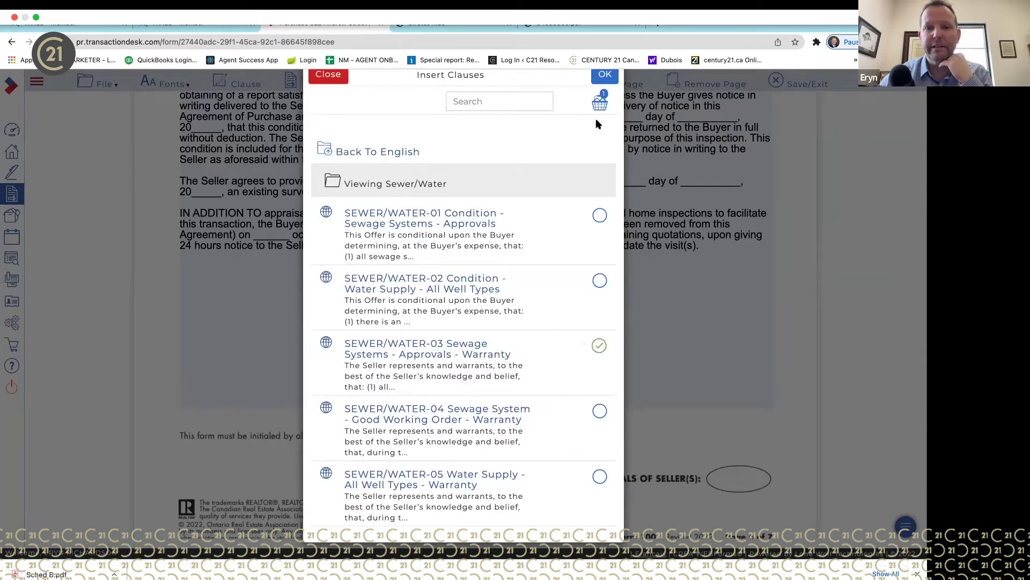
click(609, 80)
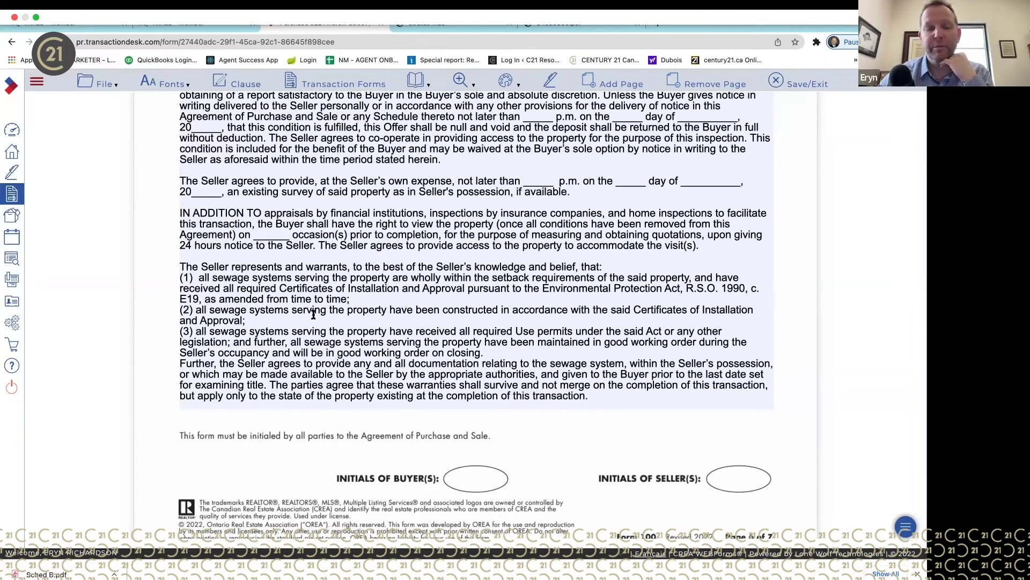
- Cut the whole 'The Seller represents…' sewage-systems paragraph from the end of page 6
scroll(364, 298, up, 5)
scroll(364, 298, down, 6)
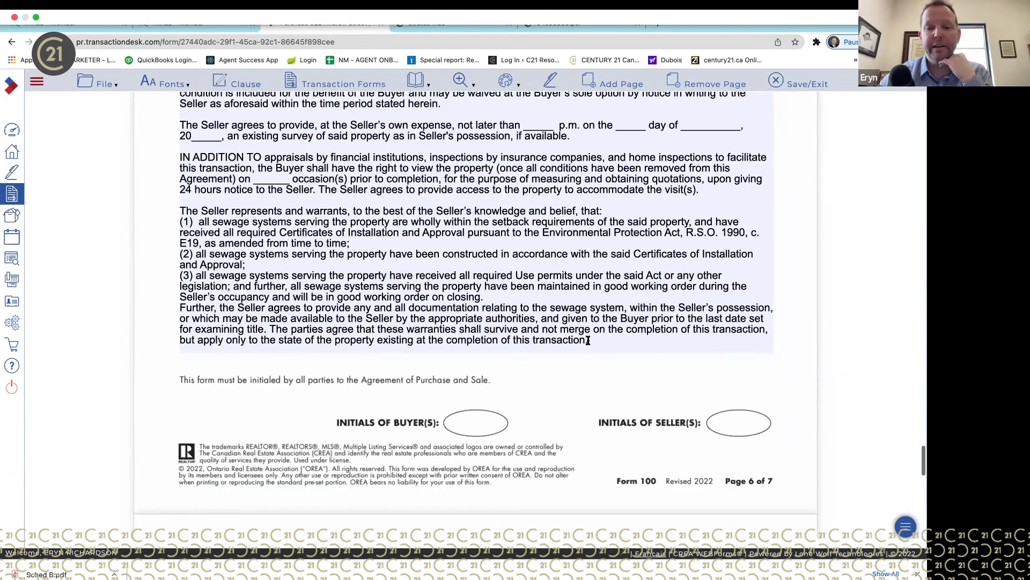
scroll(592, 332, up, 4)
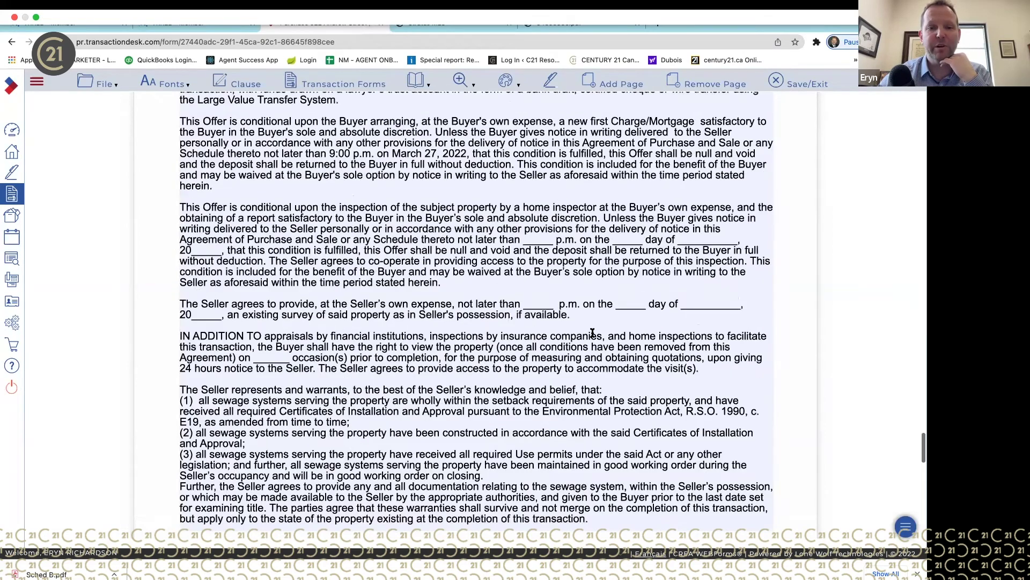
scroll(592, 333, down, 2)
drag(592, 428, 483, 417)
click(655, 432)
drag(655, 432, 166, 304)
key(super+c)
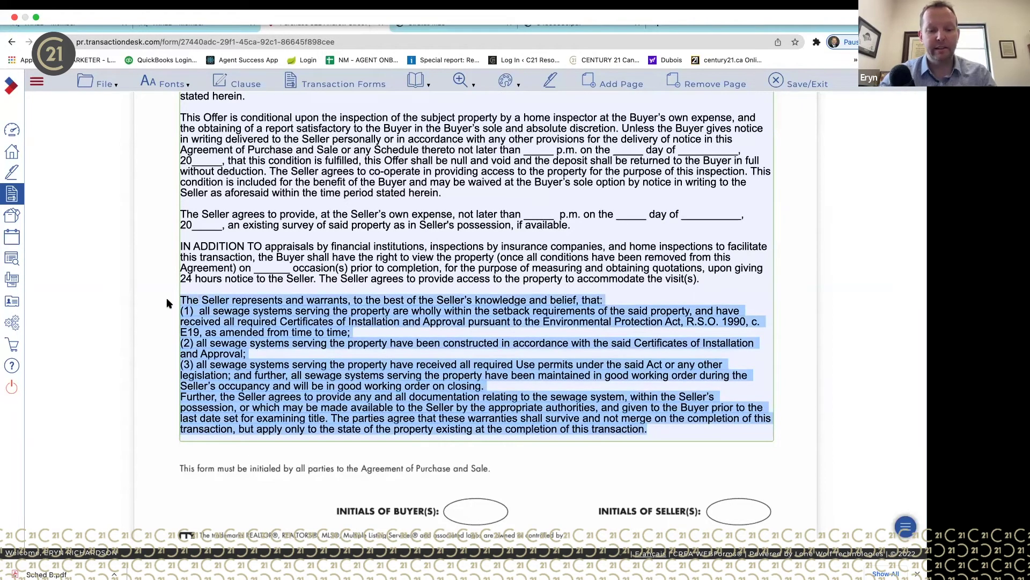
right_click(234, 305)
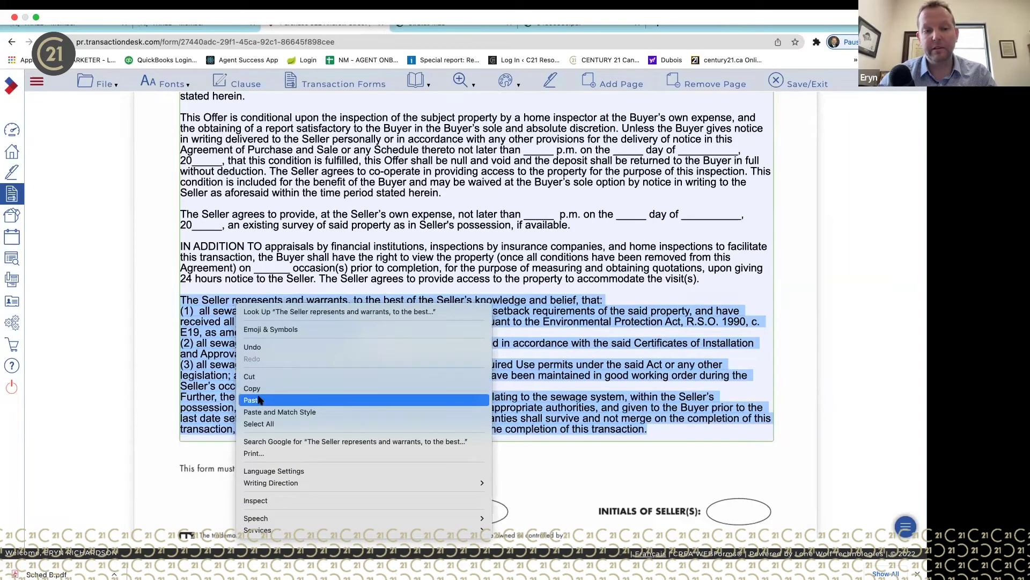
click(265, 377)
scroll(265, 376, down, 15)
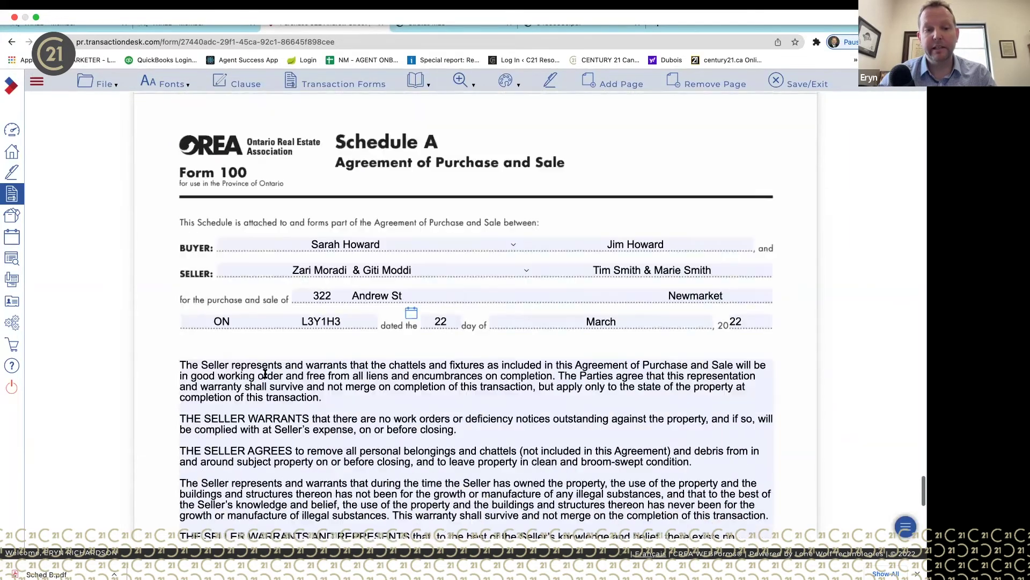
scroll(266, 374, up, 15)
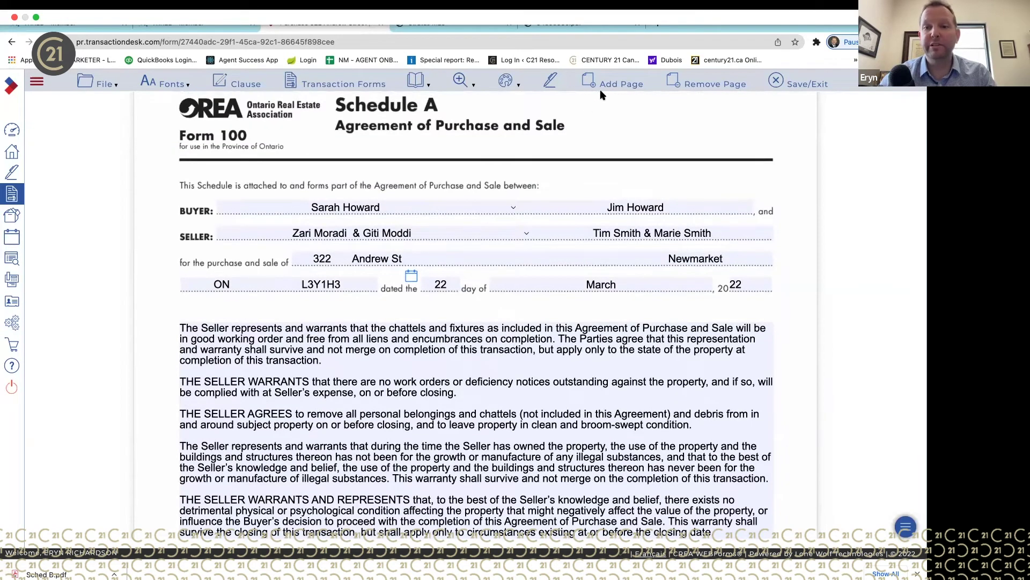
- Add a new Schedule A page to the agreement, making it 8 pages
click(628, 89)
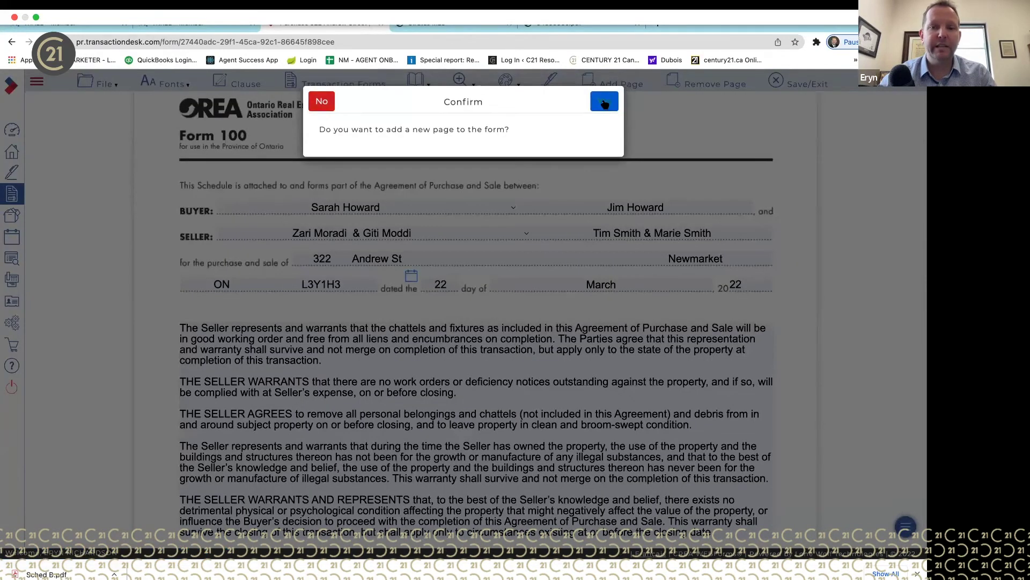
click(604, 102)
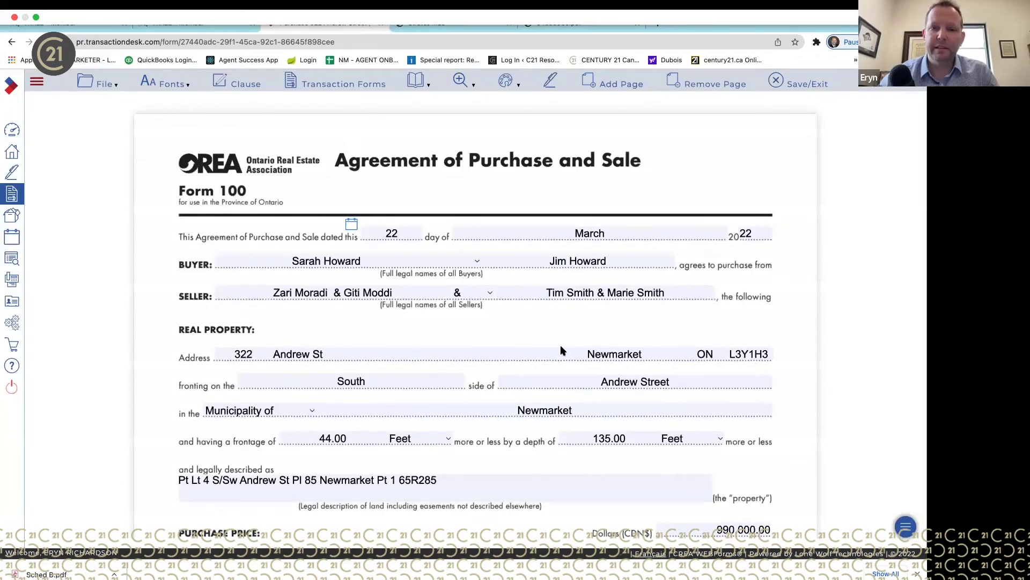
scroll(546, 411, down, 20)
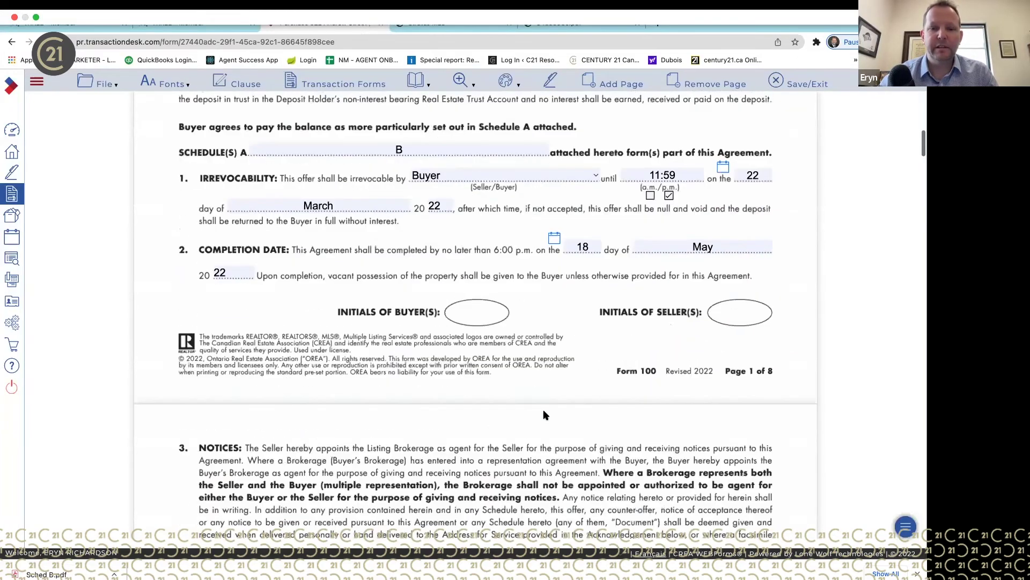
scroll(546, 415, down, 20)
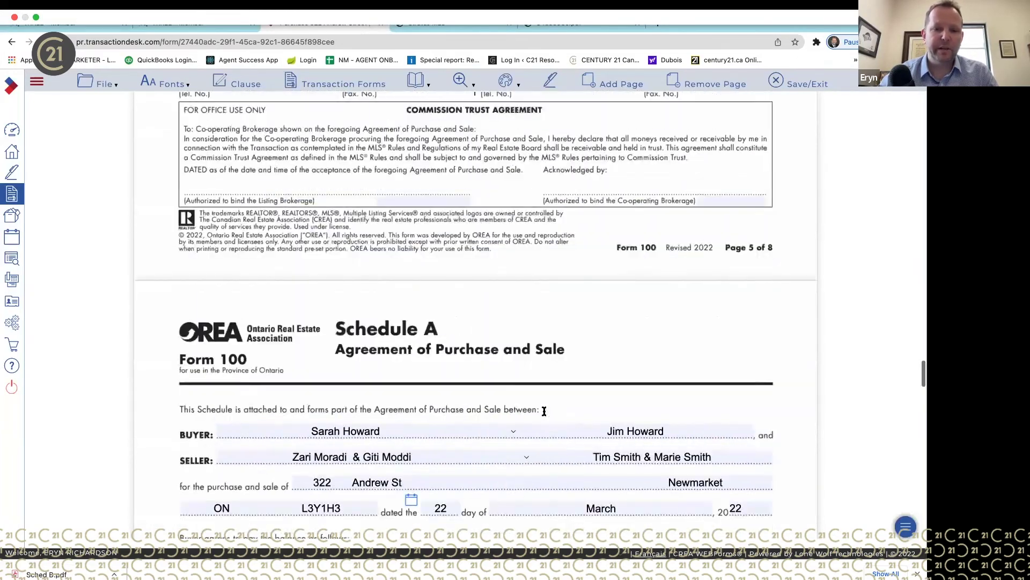
scroll(543, 414, down, 15)
scroll(381, 272, up, 2)
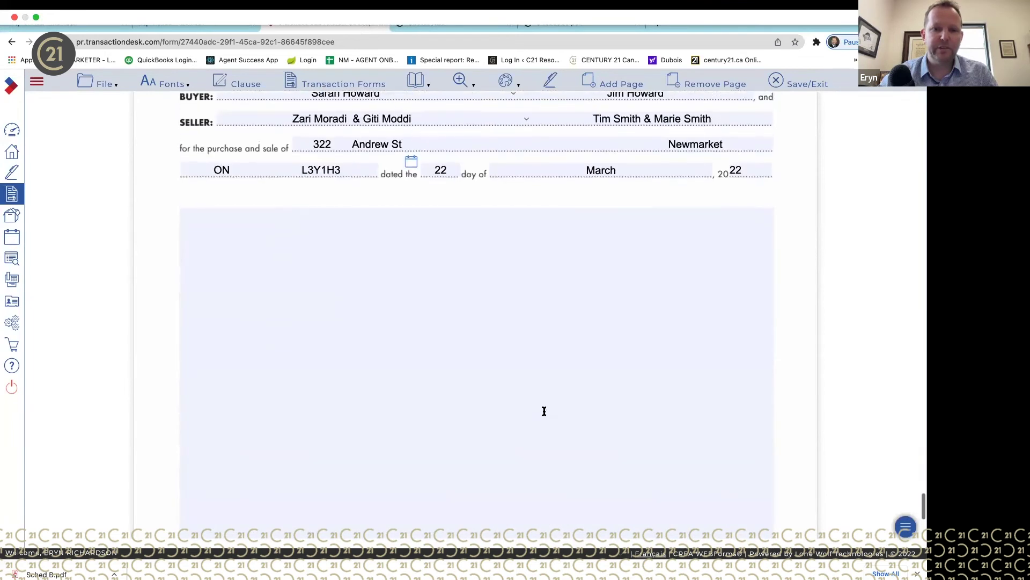
- Paste the sewage-systems clause into the new page and space its numbered items with blank lines
click(381, 272)
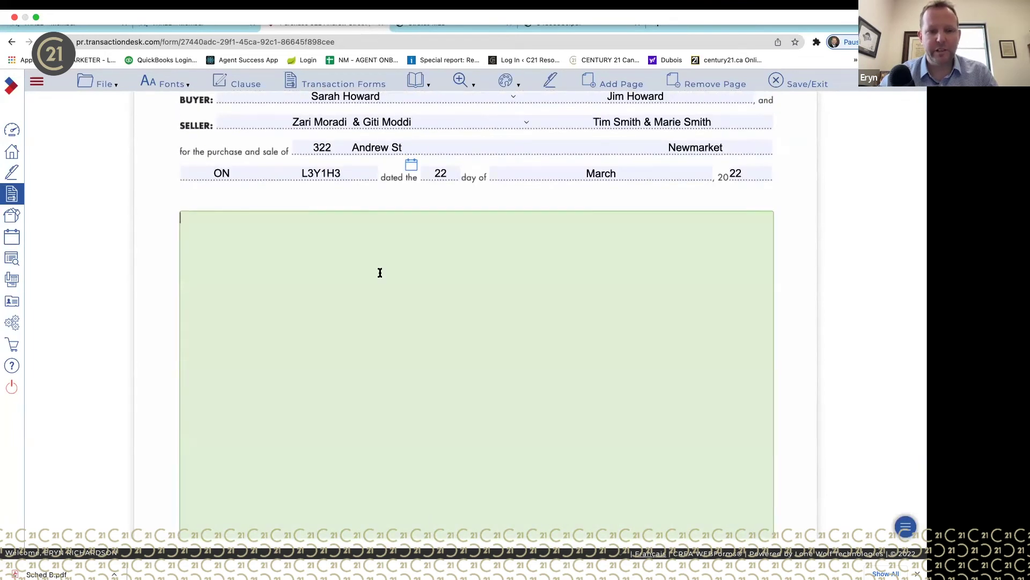
key(super+v)
click(642, 216)
key(Return)
key(Return)
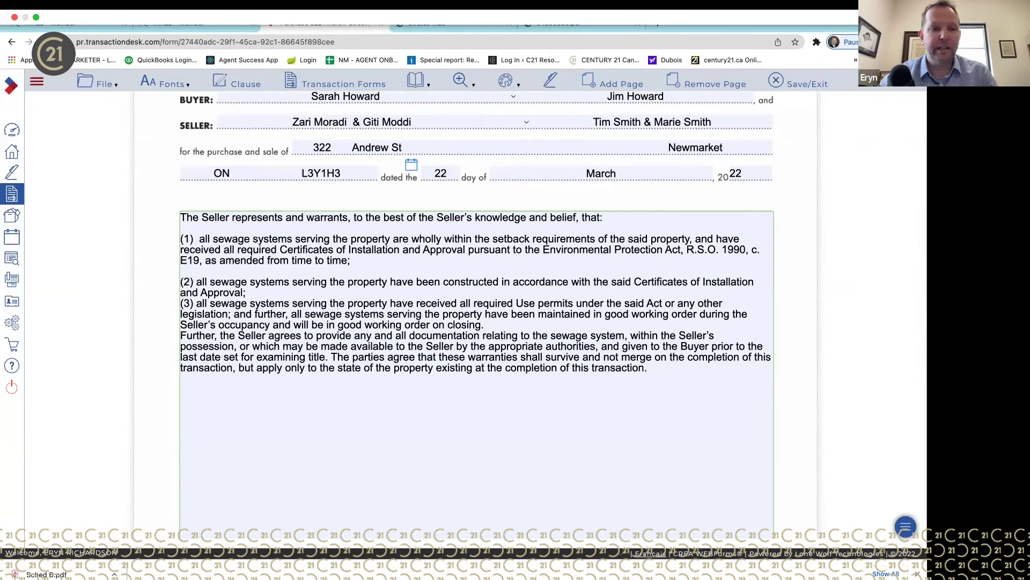
click(335, 293)
key(Return)
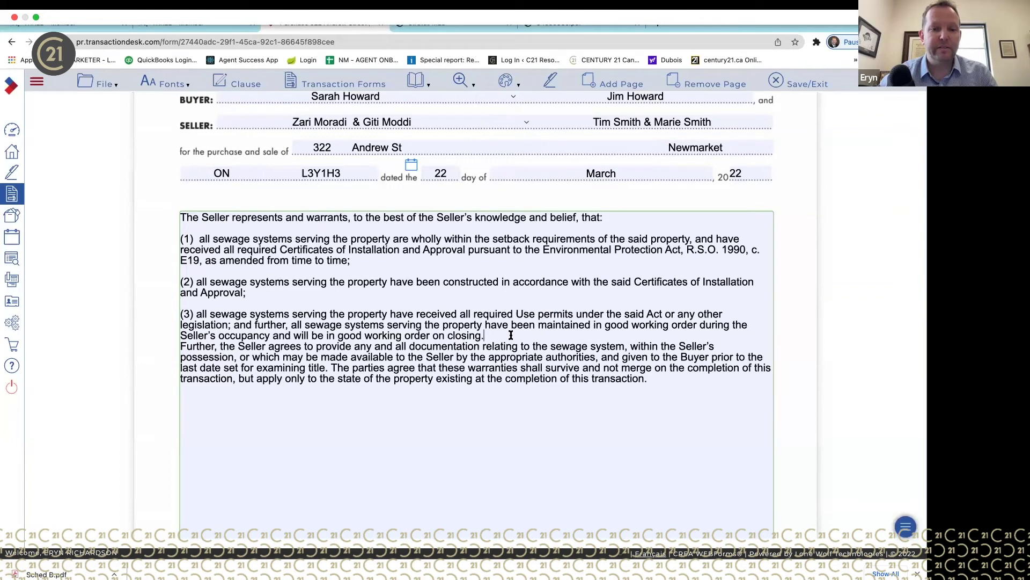
key(Return)
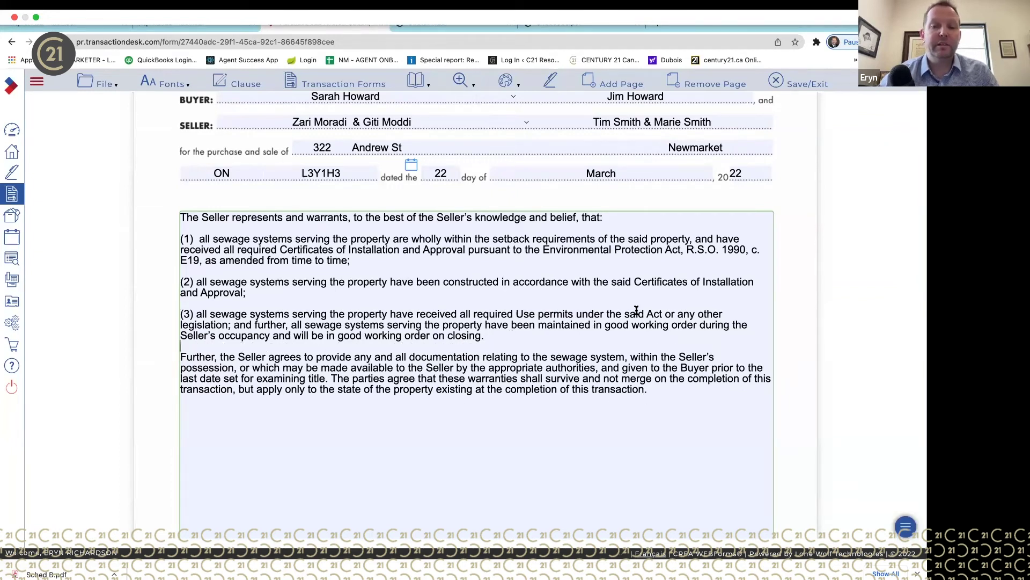
scroll(636, 312, up, 4)
scroll(637, 311, up, 10)
scroll(636, 313, up, 20)
scroll(636, 311, up, 20)
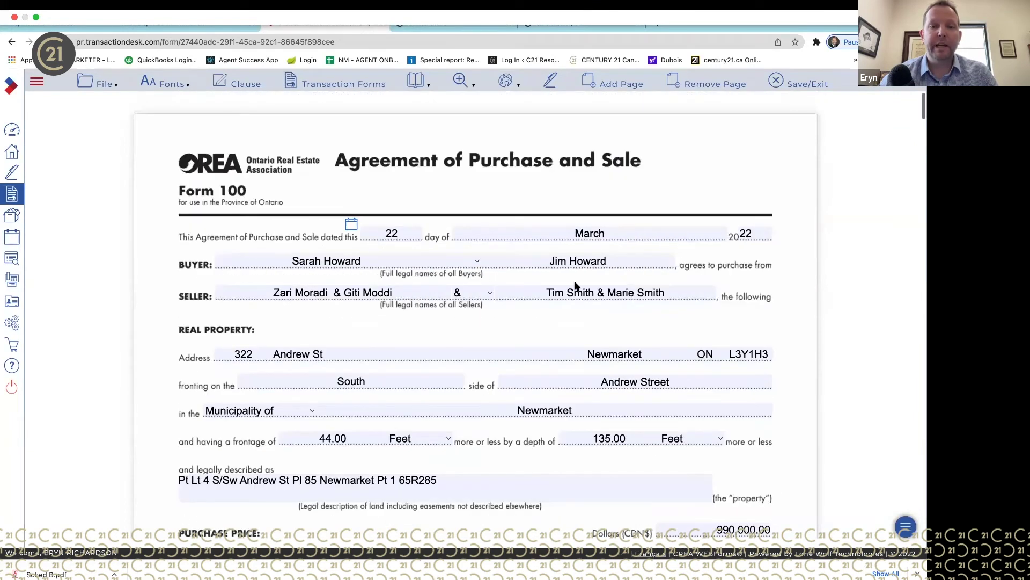
- Review the transaction's forms list and open Form 320, Confirmation of Co-operation and Representation
click(356, 86)
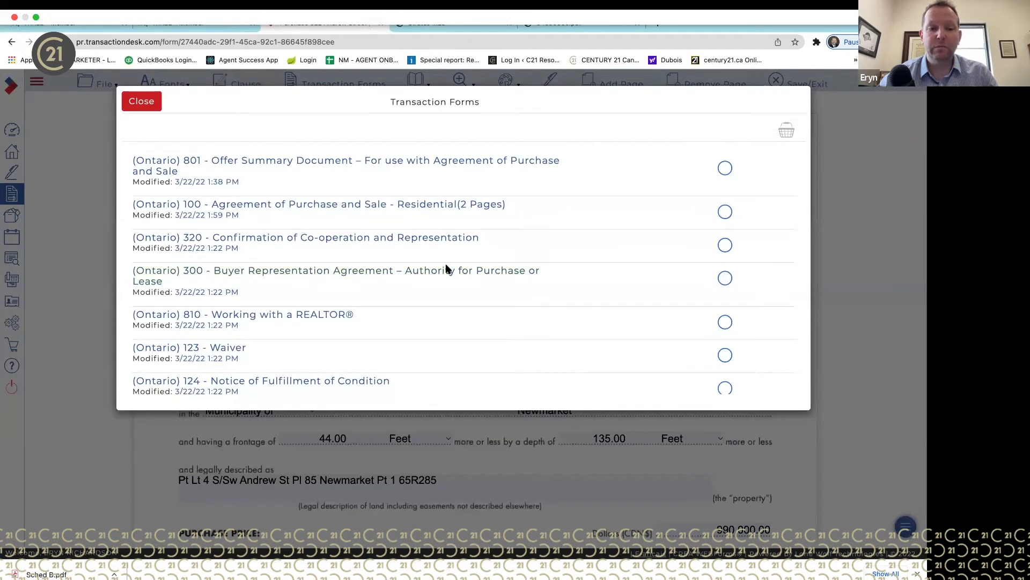
scroll(461, 304, down, 3)
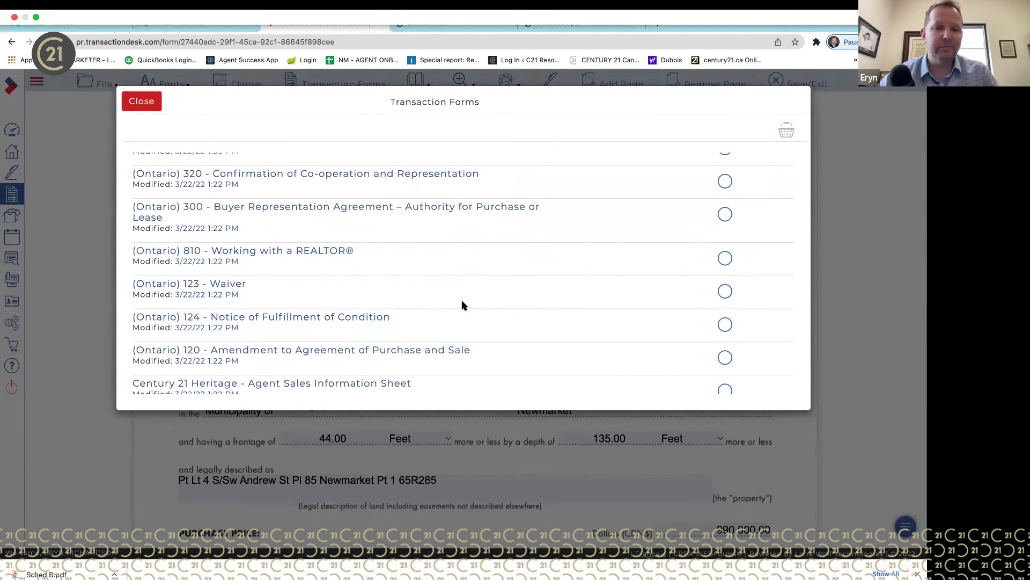
scroll(464, 305, down, 1)
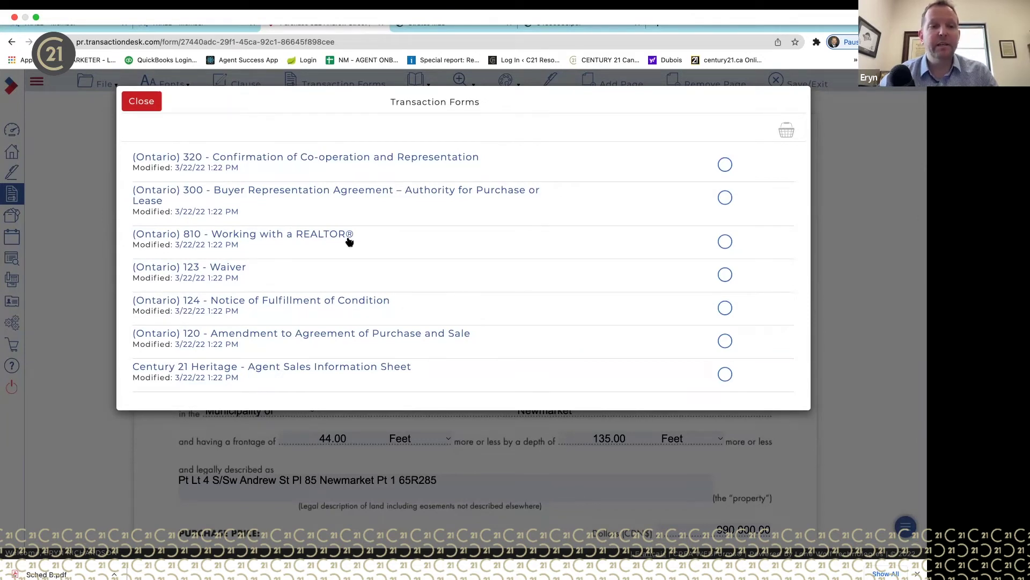
scroll(384, 209, up, 3)
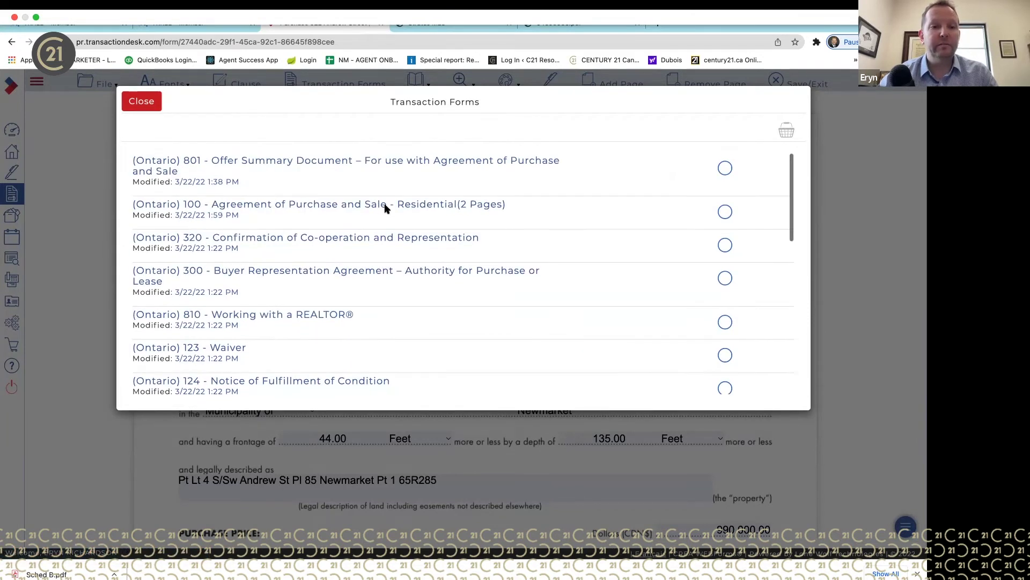
click(438, 237)
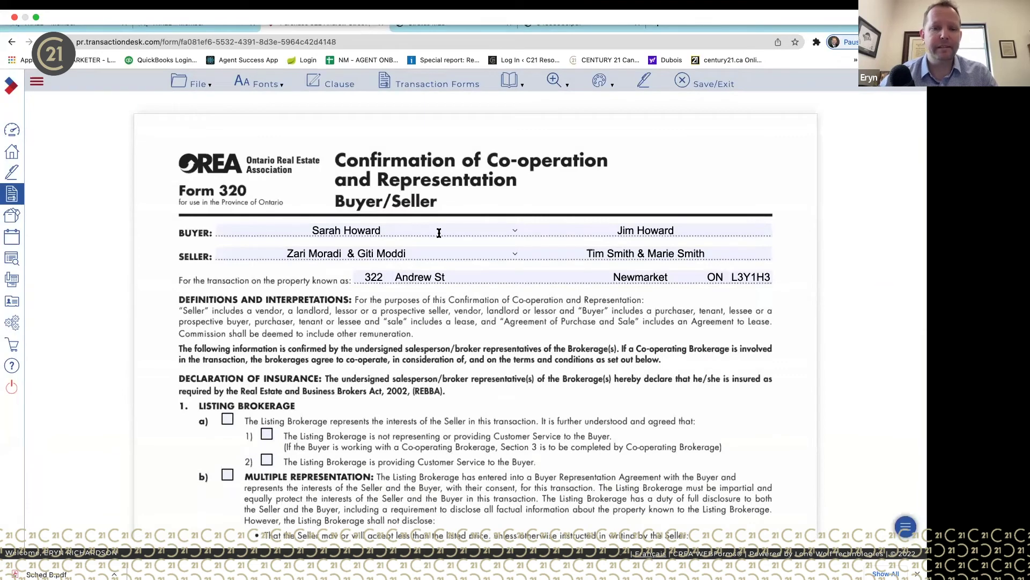
- Check Listing Brokerage option a) and its sub-option 1) in Form 320
scroll(439, 232, down, 3)
click(227, 320)
click(267, 334)
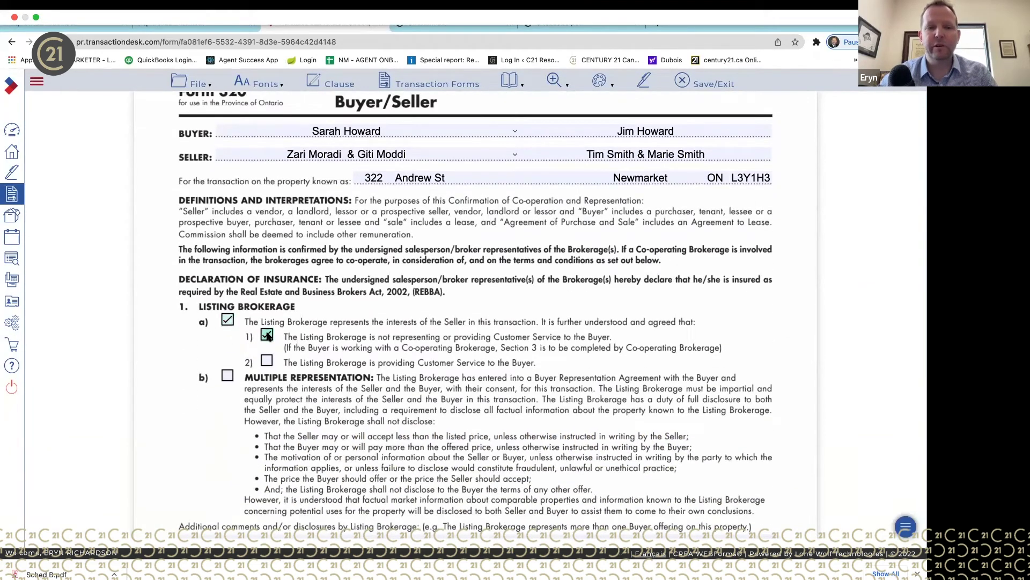
click(230, 320)
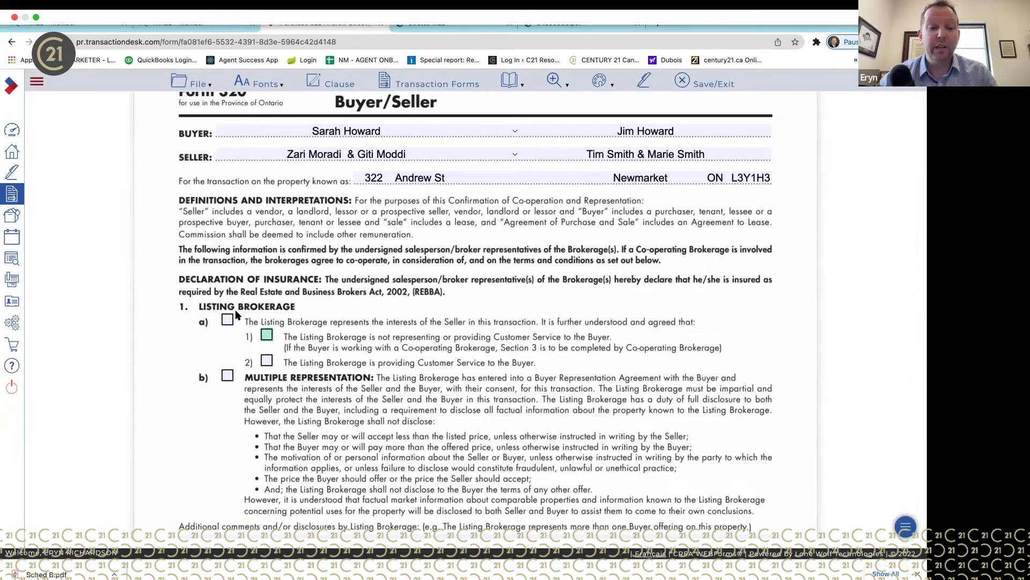
click(330, 303)
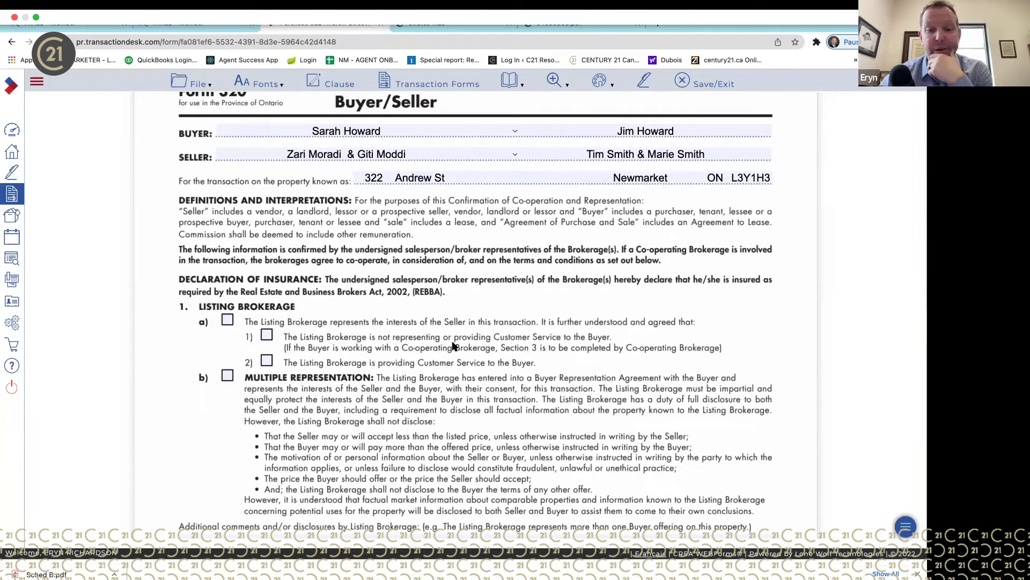
click(228, 321)
click(266, 334)
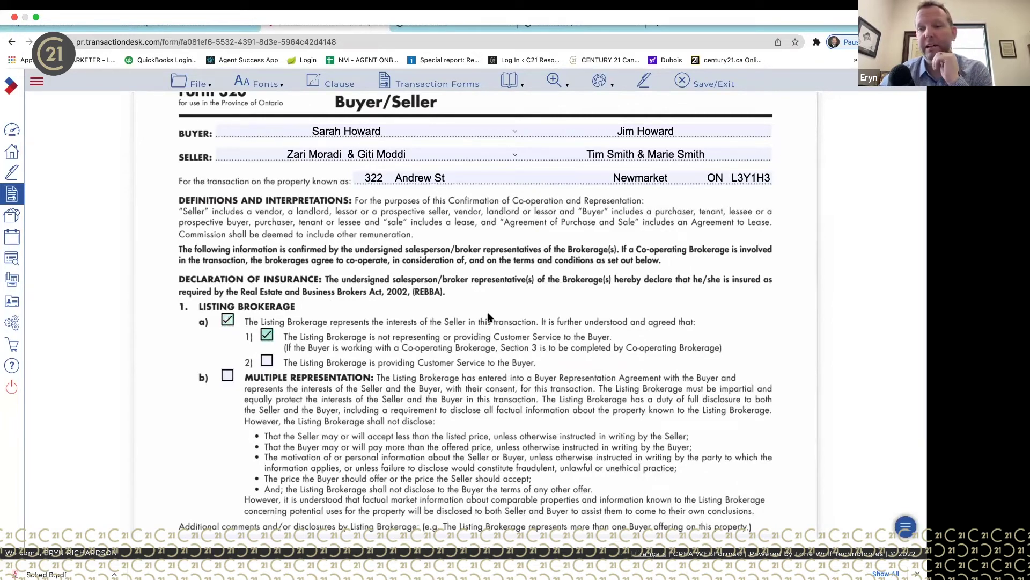
scroll(490, 317, down, 3)
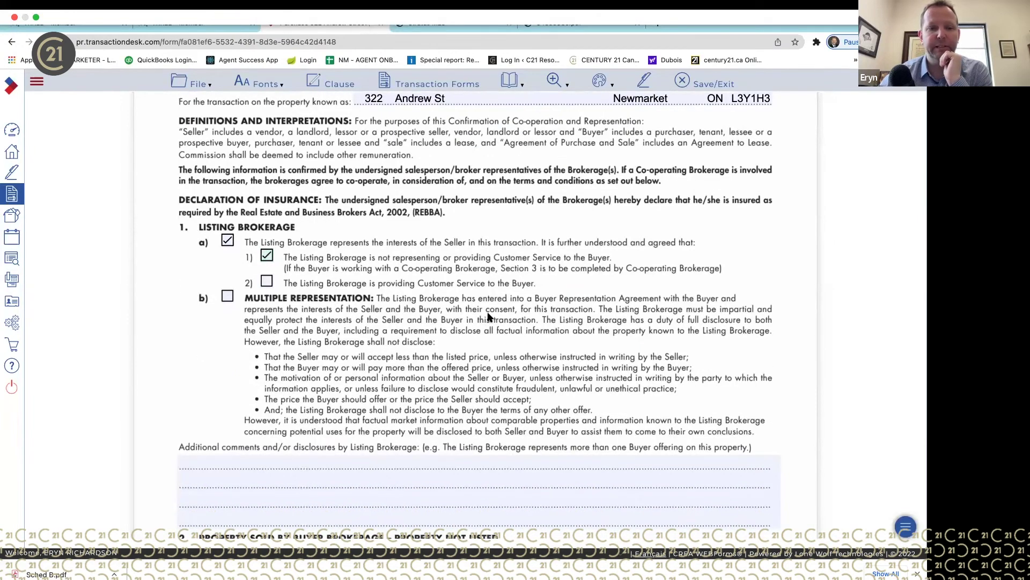
scroll(489, 317, down, 20)
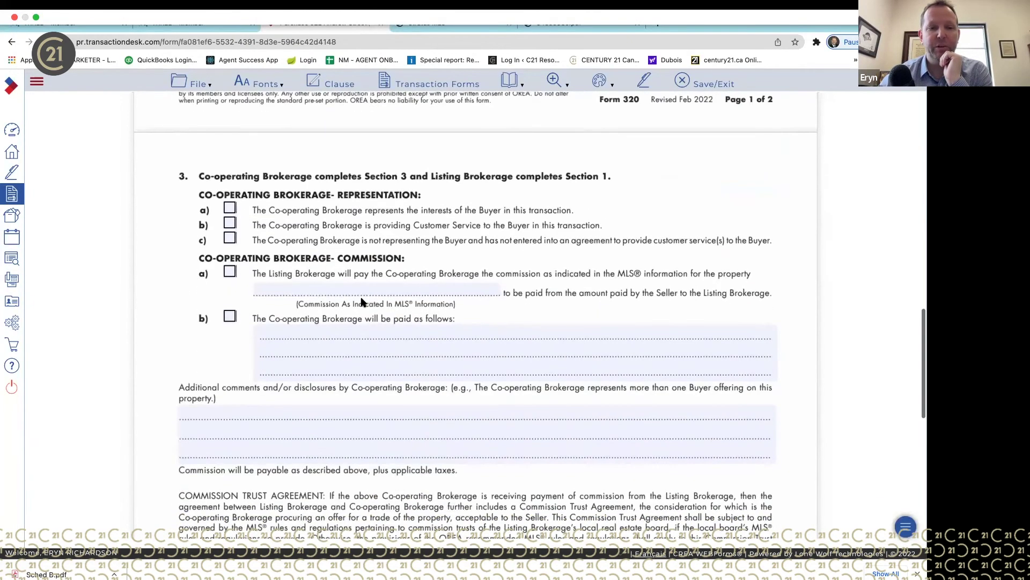
- Mark the co-operating brokerage as representing the buyer, with commission option a) at 2.5%
click(233, 209)
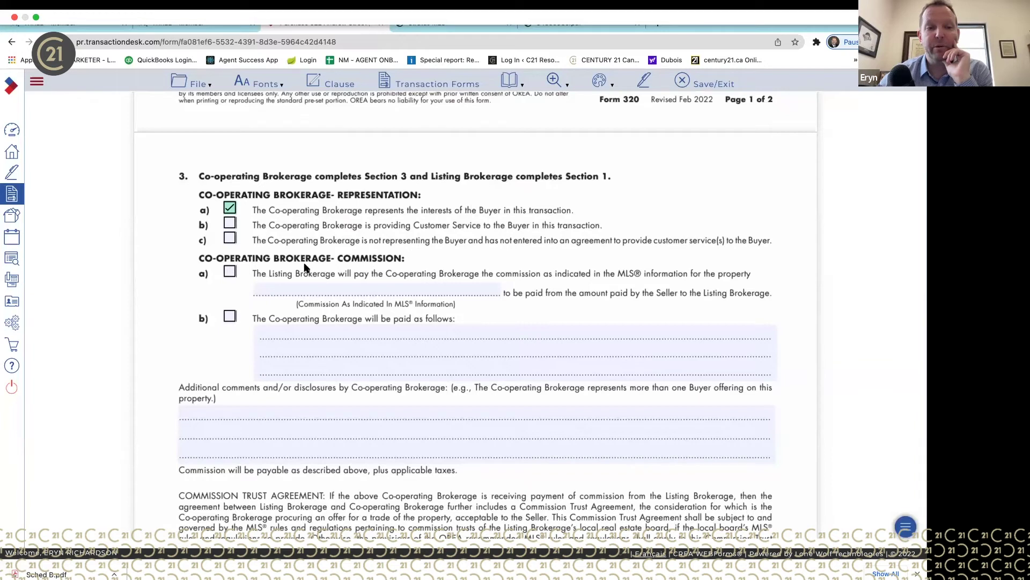
click(230, 272)
click(365, 293)
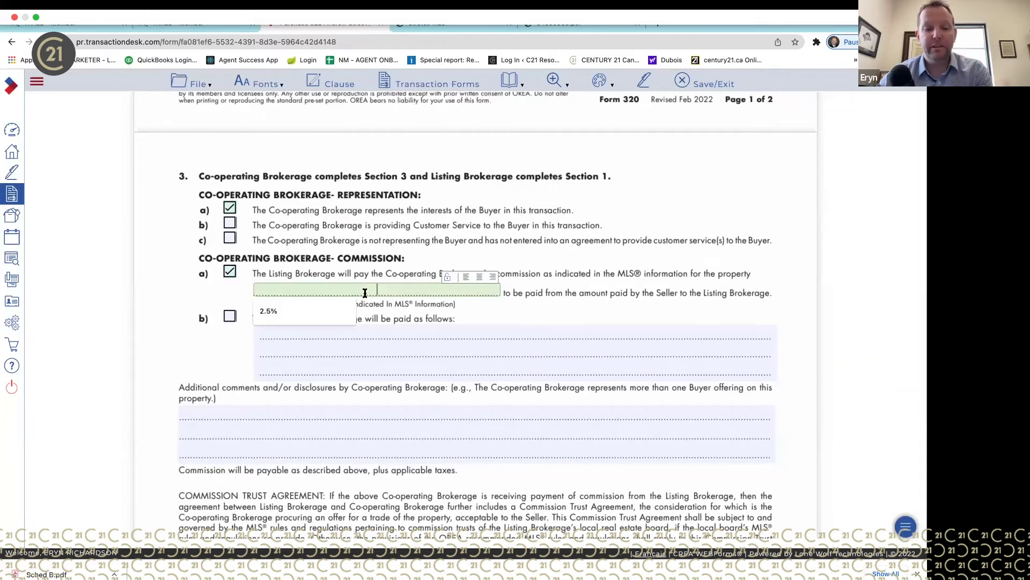
text(2)
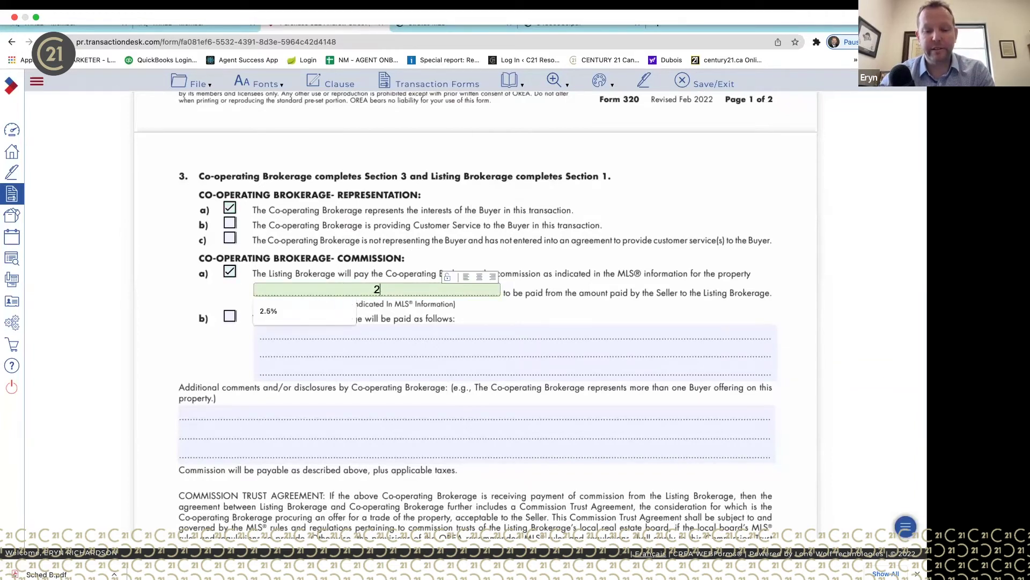
text(.5)
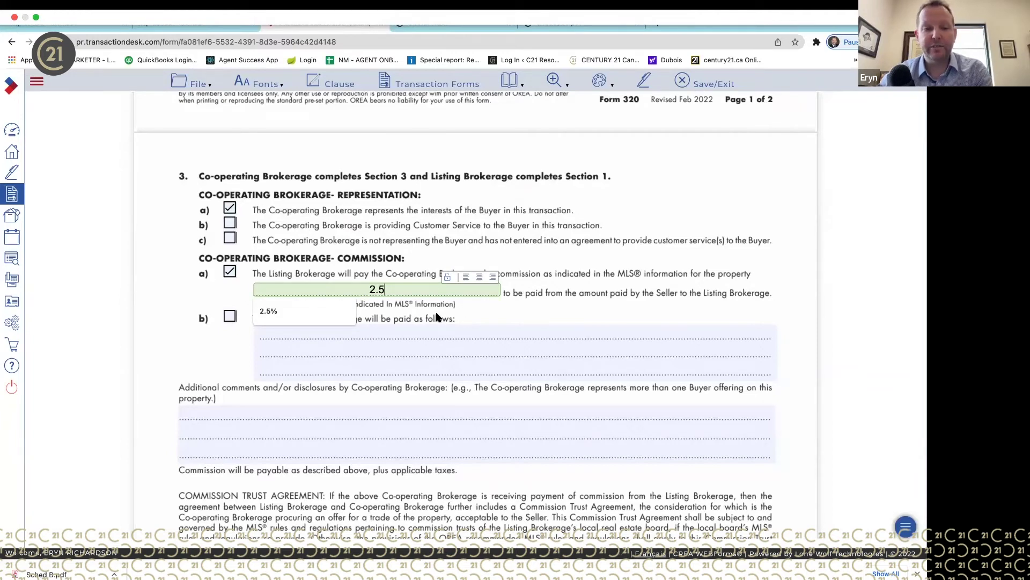
key(Down)
key(Return)
click(519, 300)
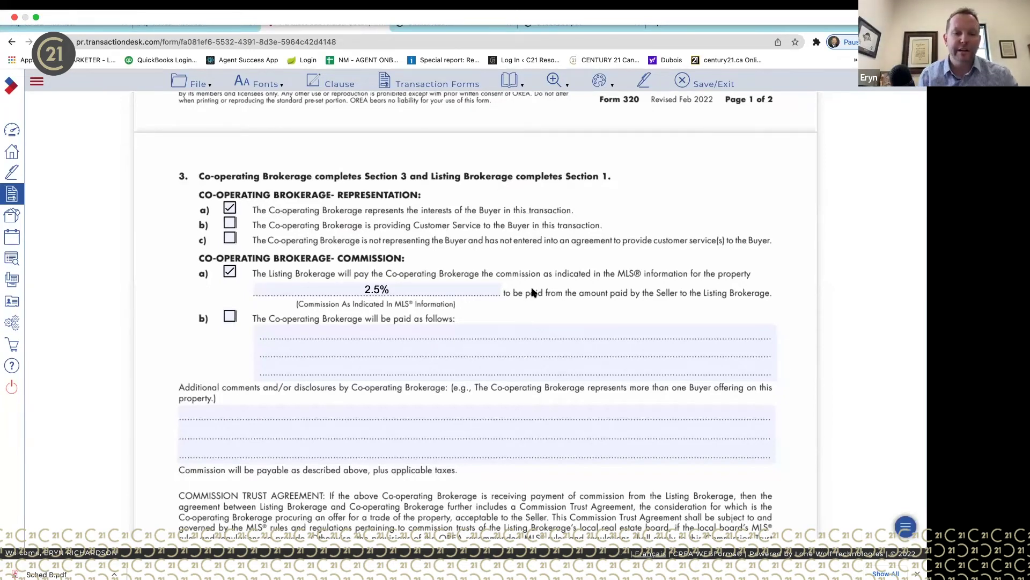
- Clear both seller signature entries in the page 2 acknowledgement of Form 320
scroll(488, 445, down, 15)
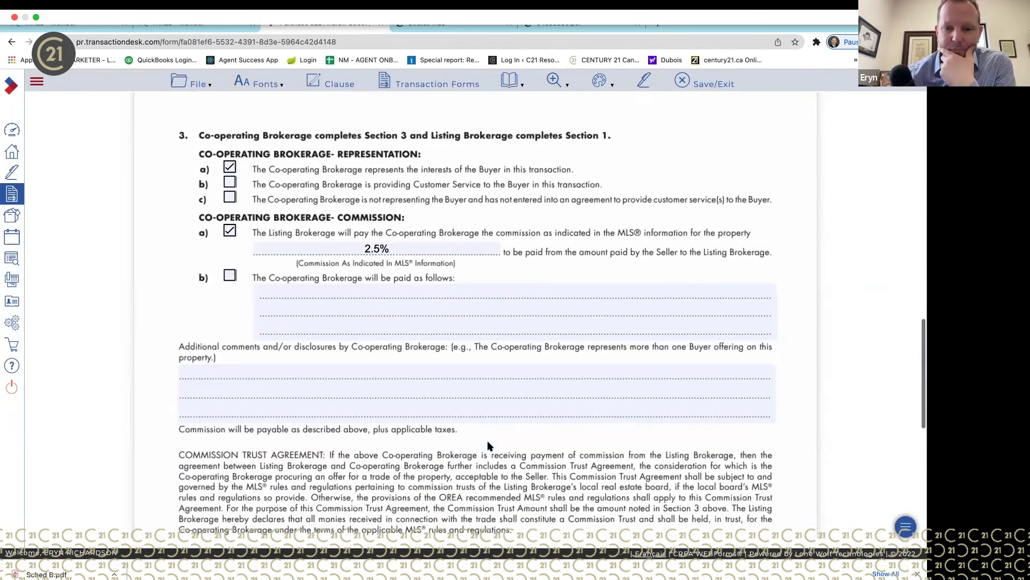
scroll(501, 306, up, 1)
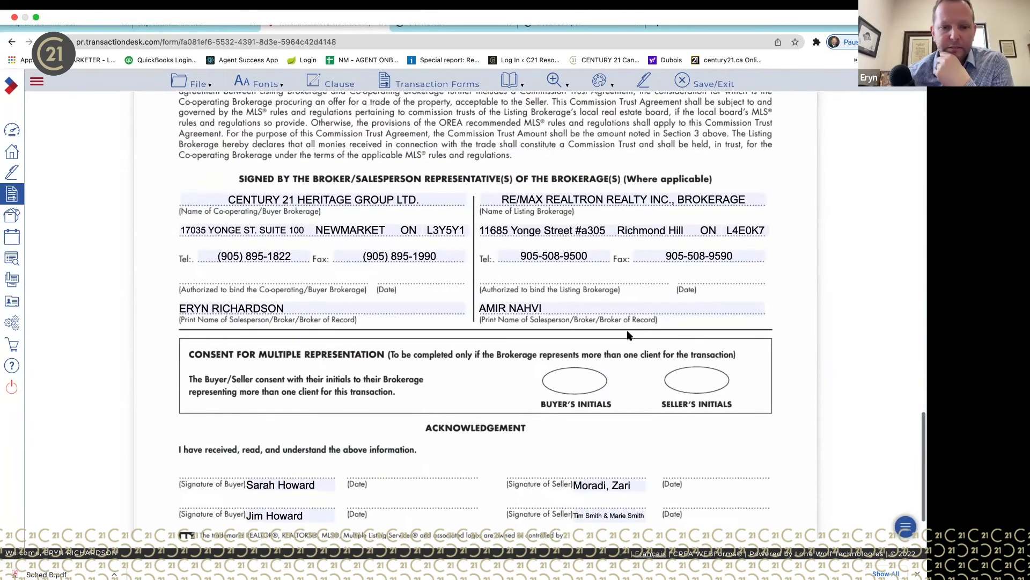
scroll(632, 354, down, 1)
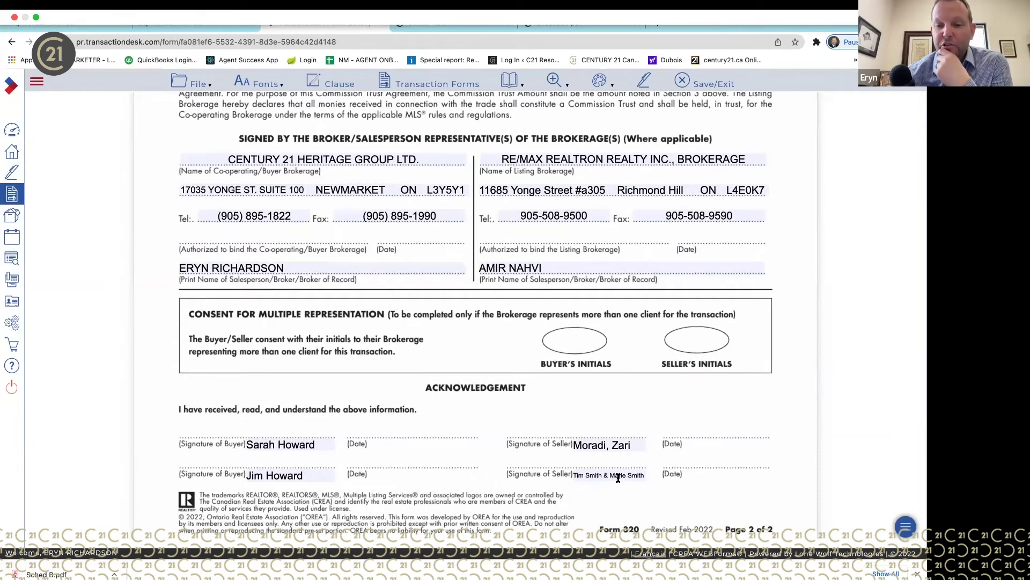
triple_click(619, 477)
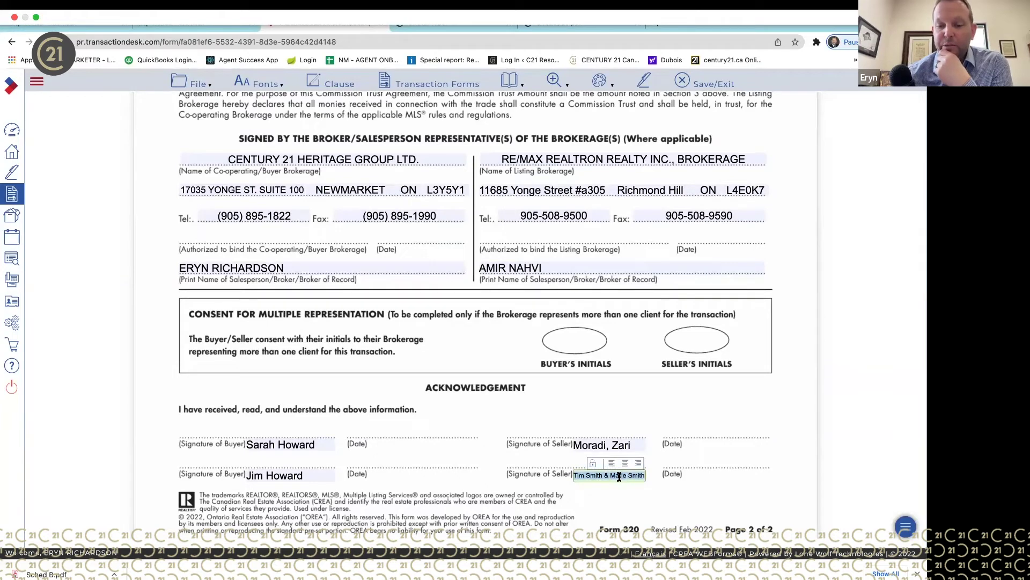
key(Delete)
double_click(617, 443)
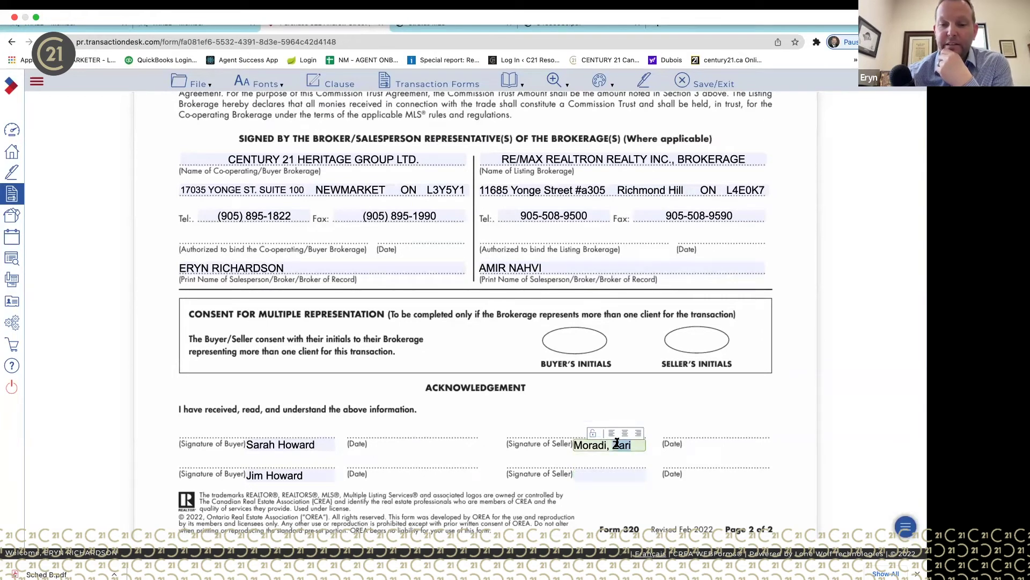
triple_click(617, 443)
key(Delete)
click(673, 476)
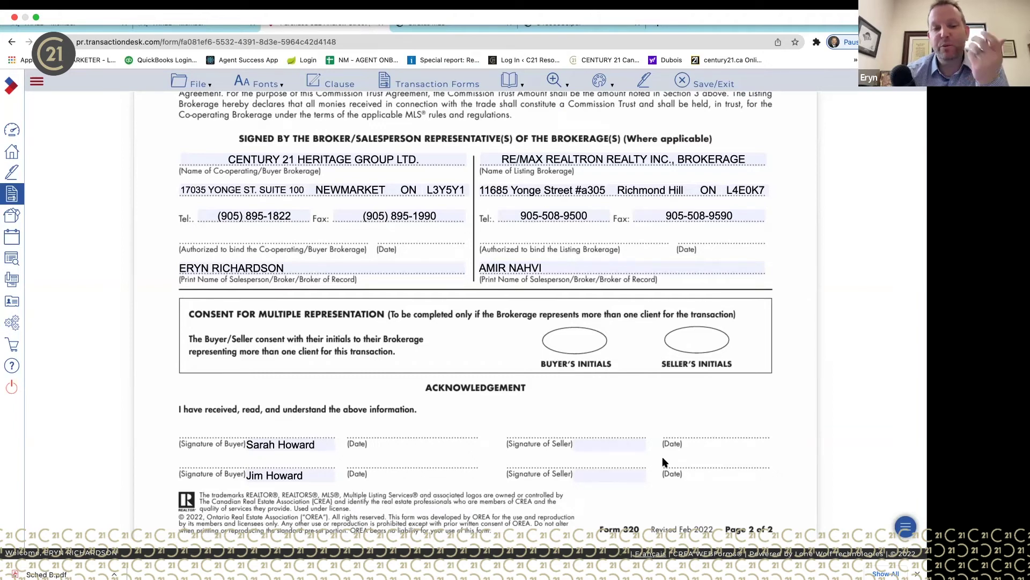
scroll(663, 459, up, 3)
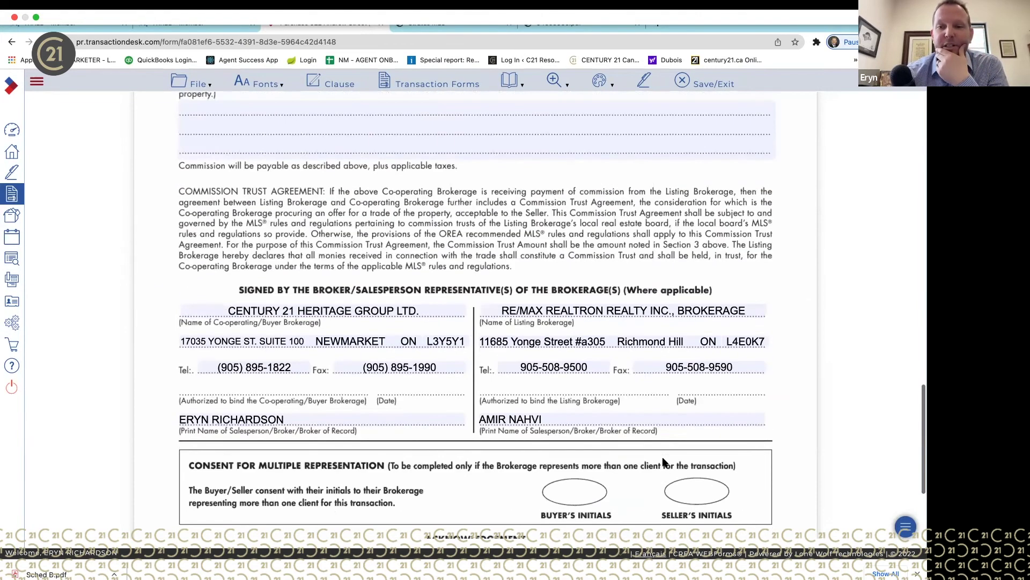
scroll(663, 461, up, 20)
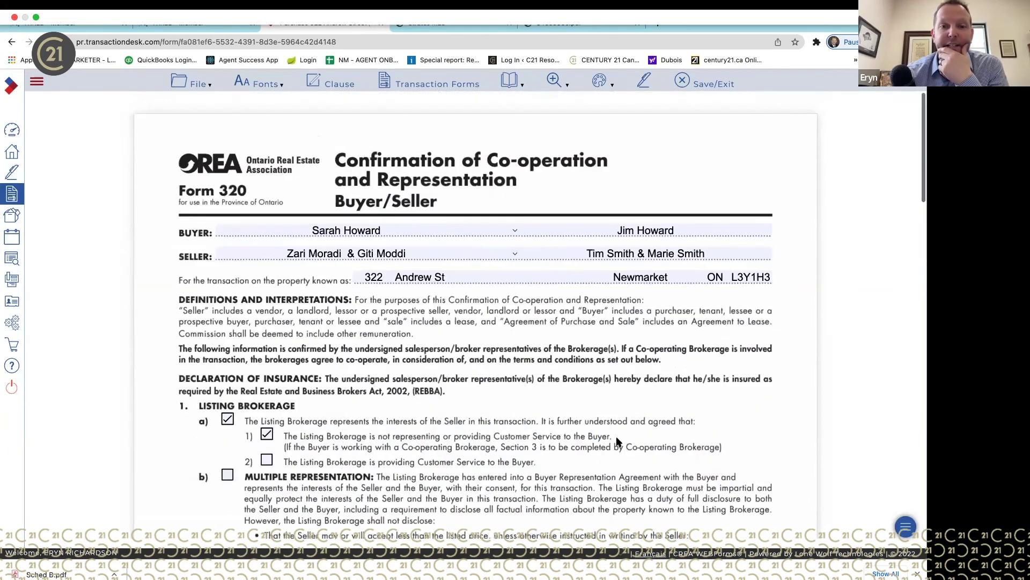
- Switch to the (Ontario) 300 Buyer Representation Agreement from the transaction forms list
click(444, 90)
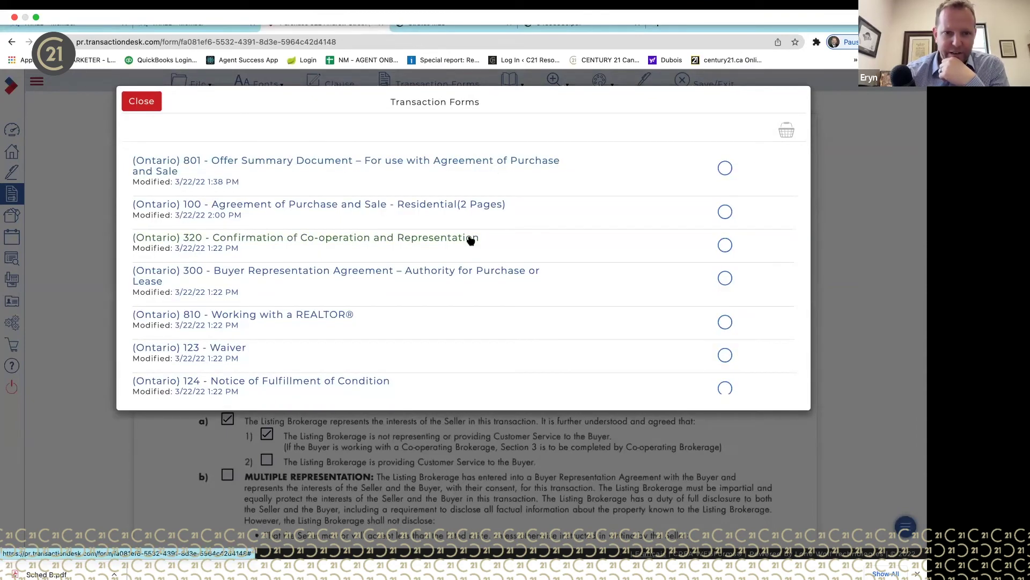
click(472, 277)
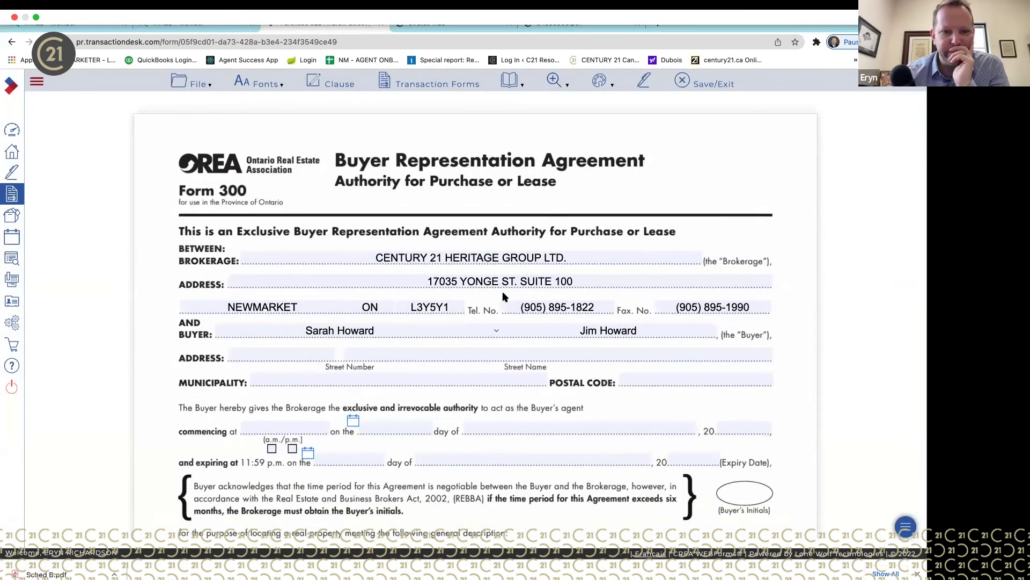
scroll(654, 185, down, 2)
click(298, 248)
click(404, 244)
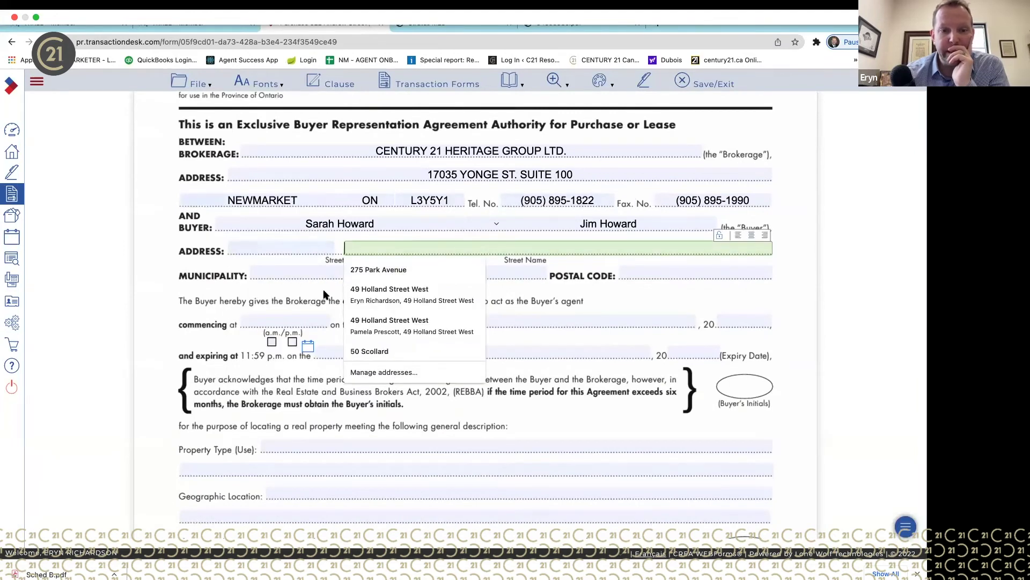
click(304, 244)
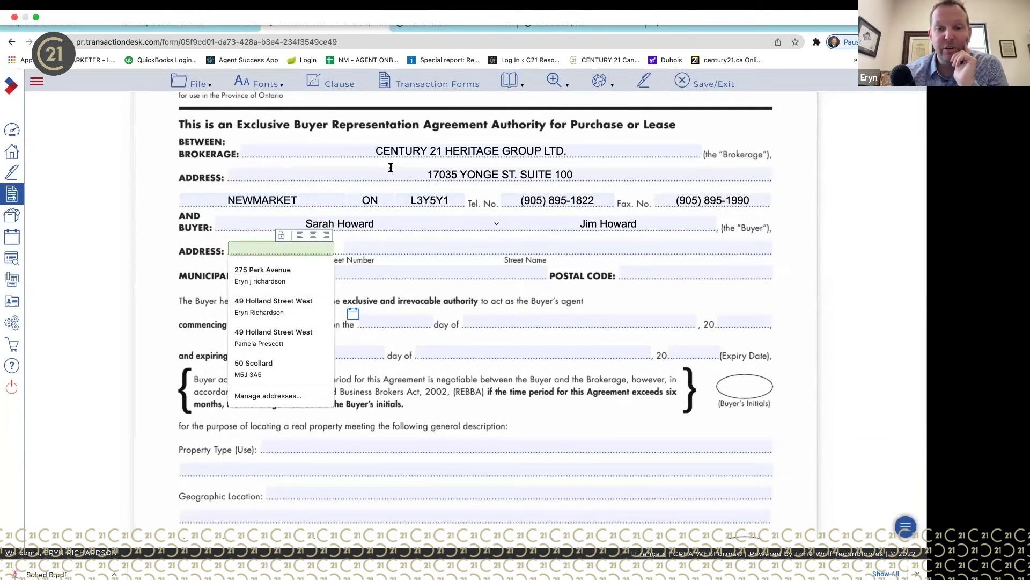
click(495, 234)
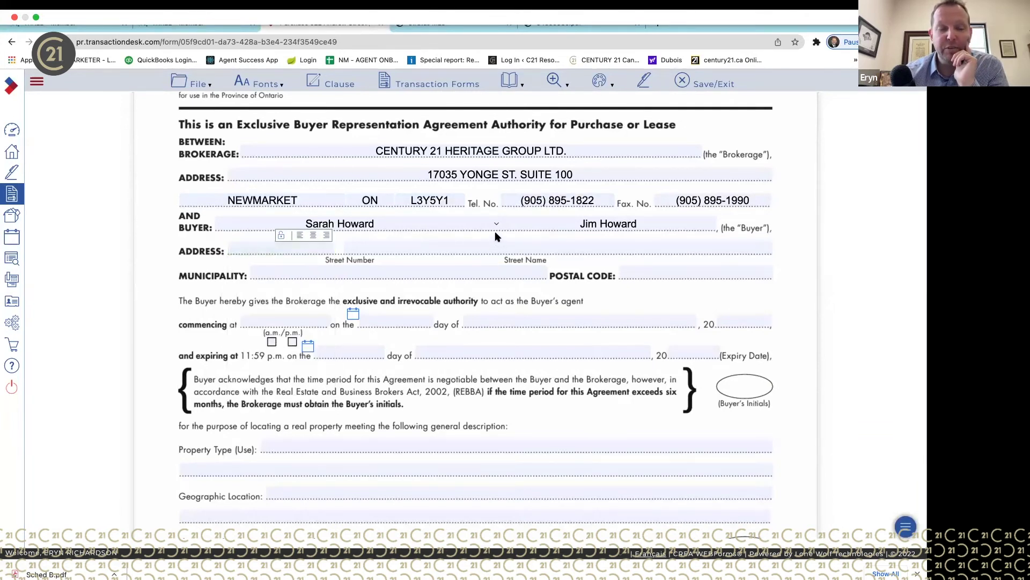
click(284, 251)
text(2212)
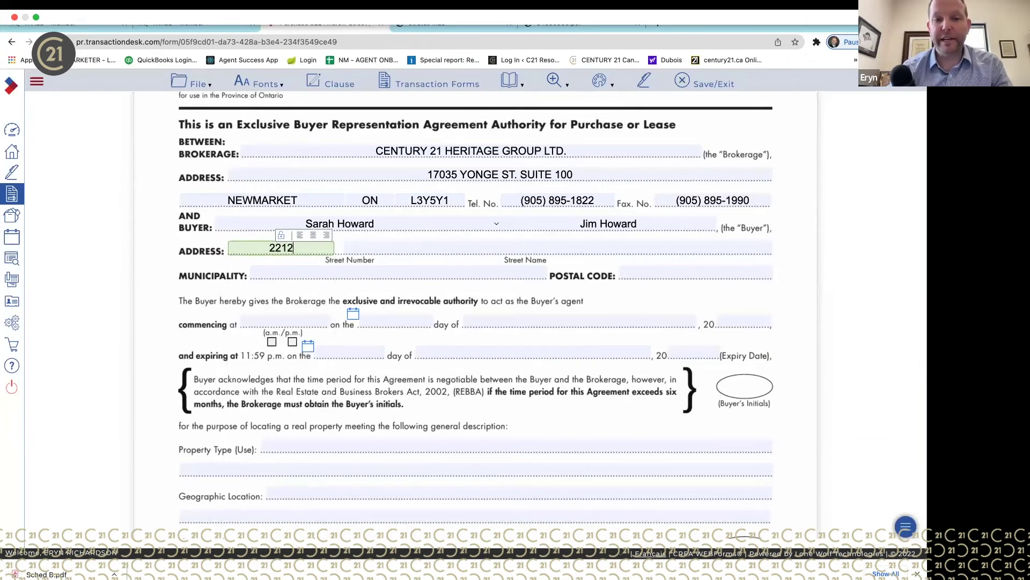
key(BackSpace)
click(572, 290)
scroll(573, 290, down, 1)
scroll(537, 284, down, 1)
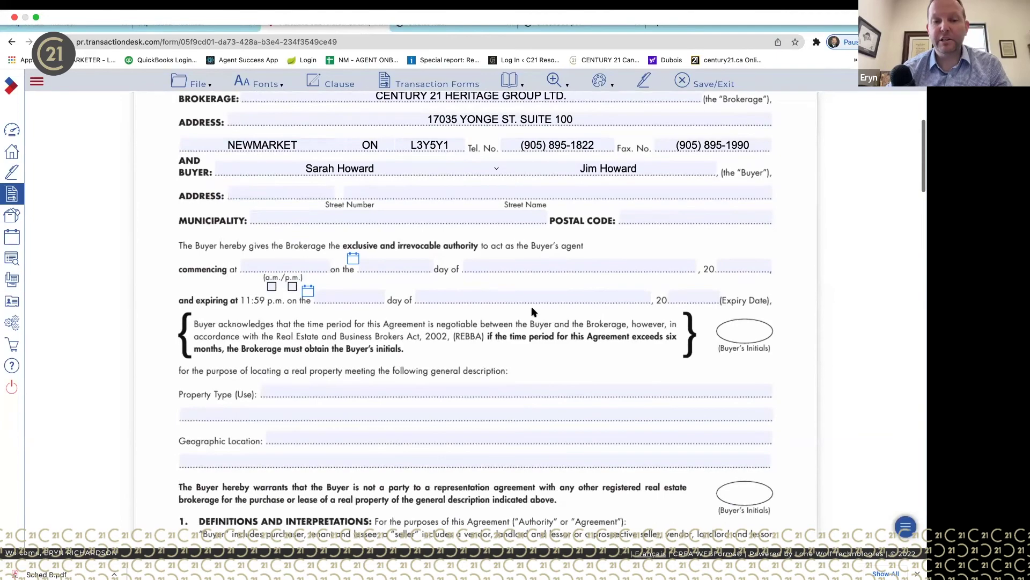
scroll(573, 323, down, 2)
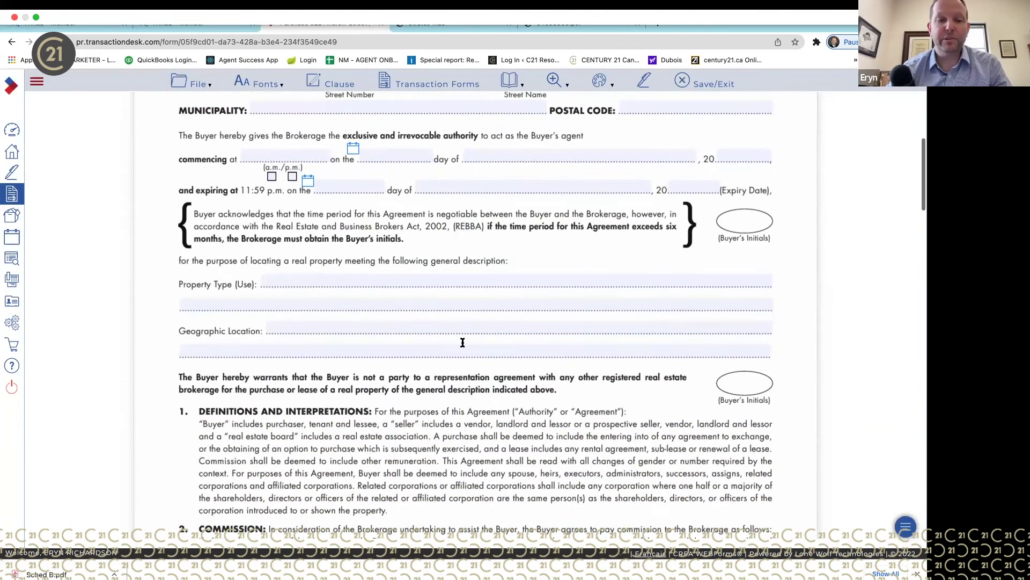
scroll(451, 406, down, 1)
scroll(449, 405, down, 10)
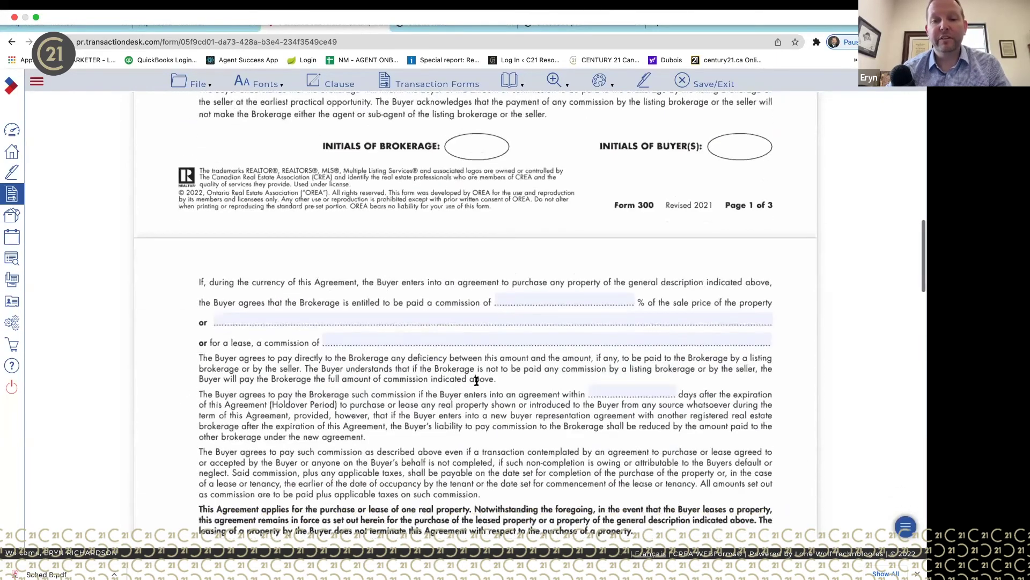
scroll(533, 408, down, 15)
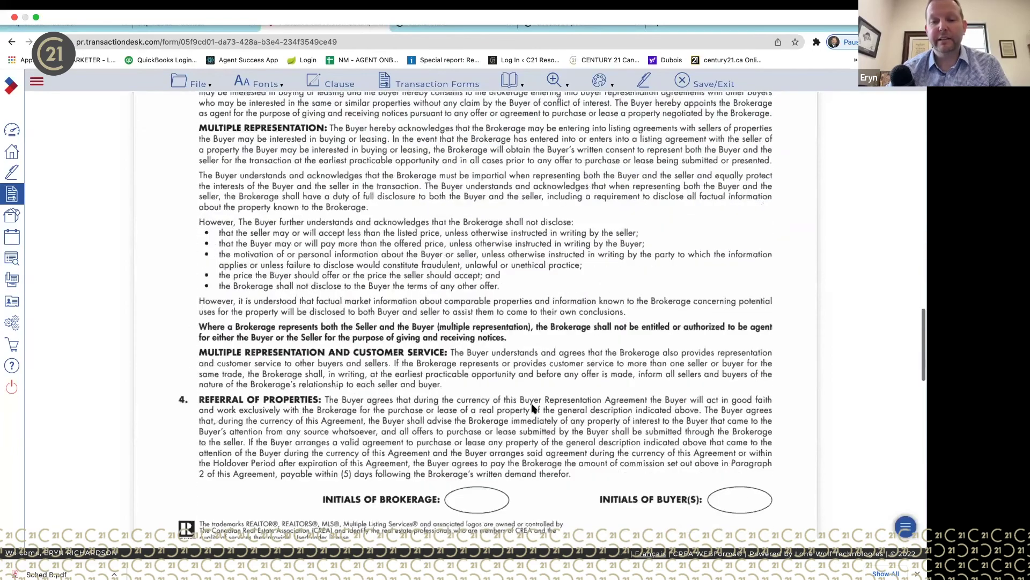
scroll(533, 408, down, 3)
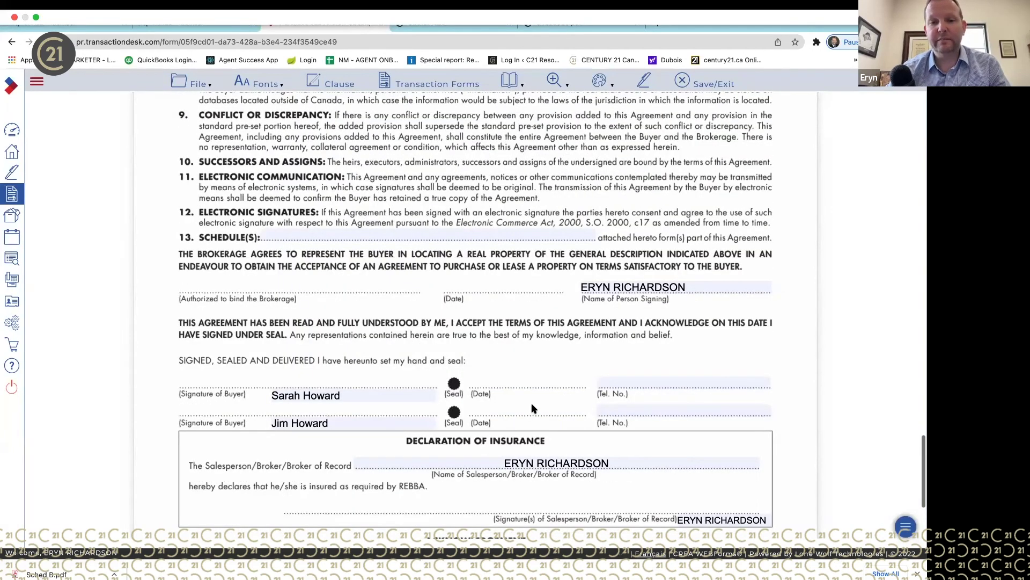
scroll(533, 407, up, 20)
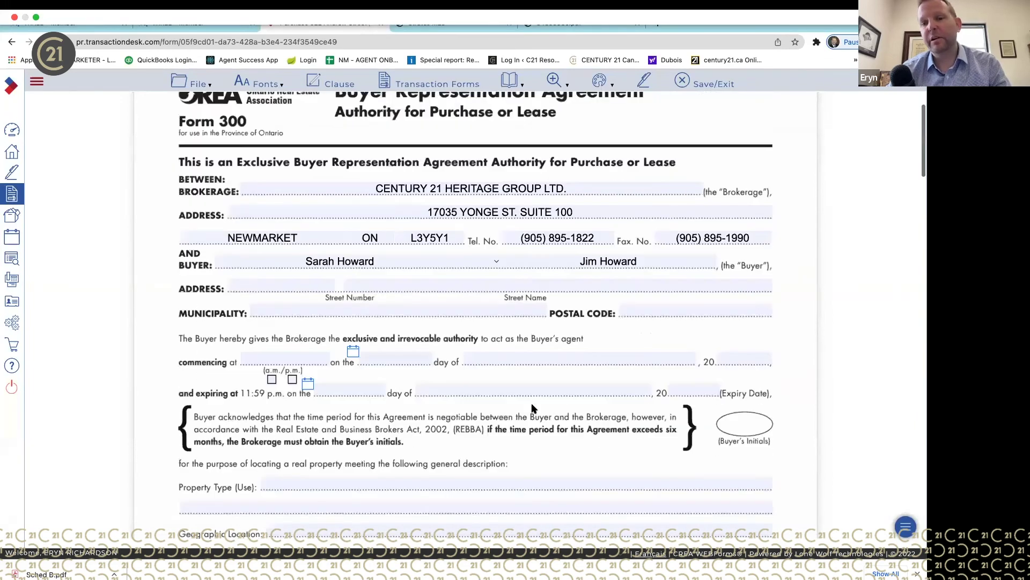
scroll(533, 408, up, 2)
- Look over Form 300, briefly opening the transaction forms list and File options without changes
click(436, 82)
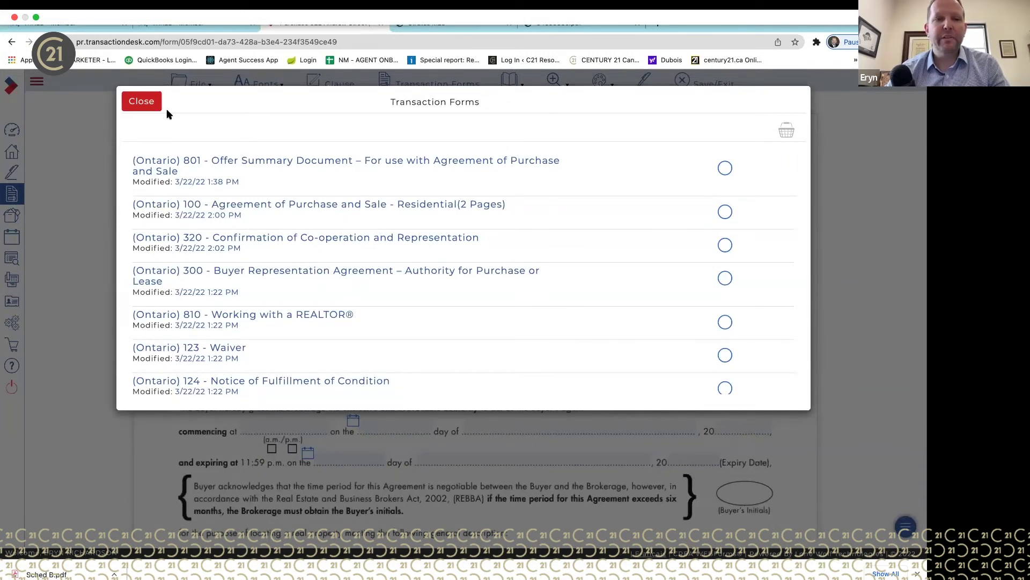
click(142, 102)
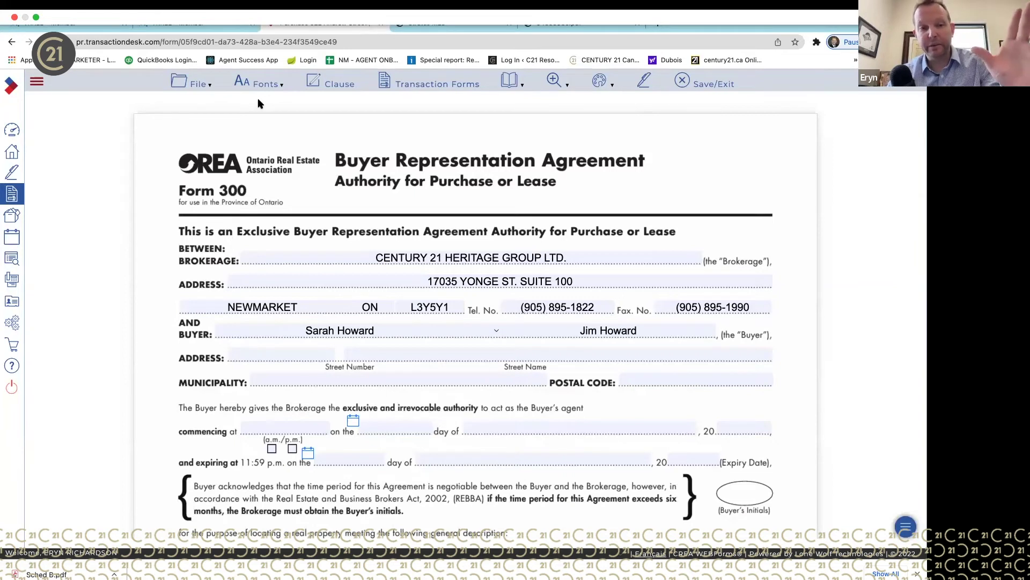
click(192, 86)
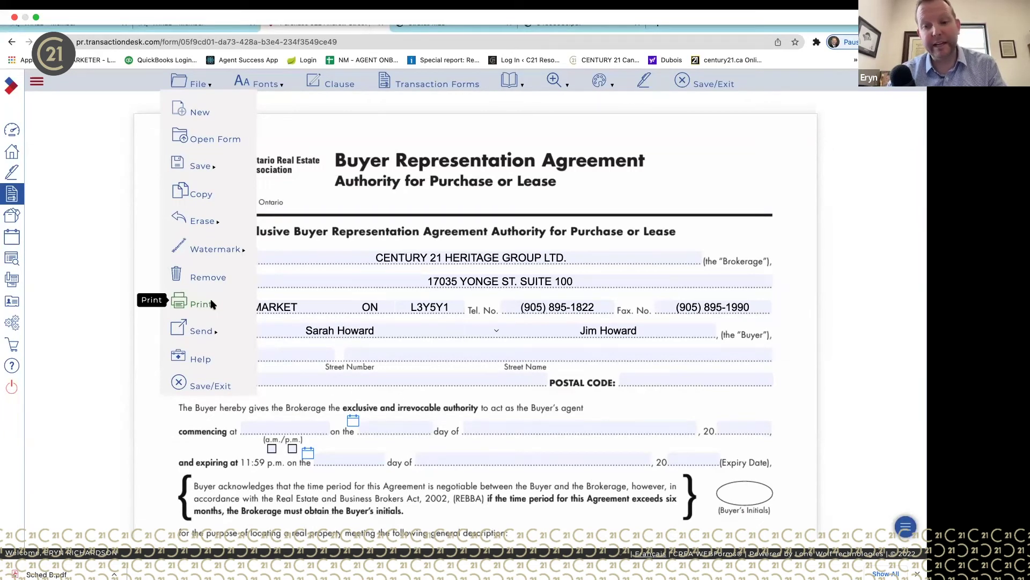
mouse_move(186, 87)
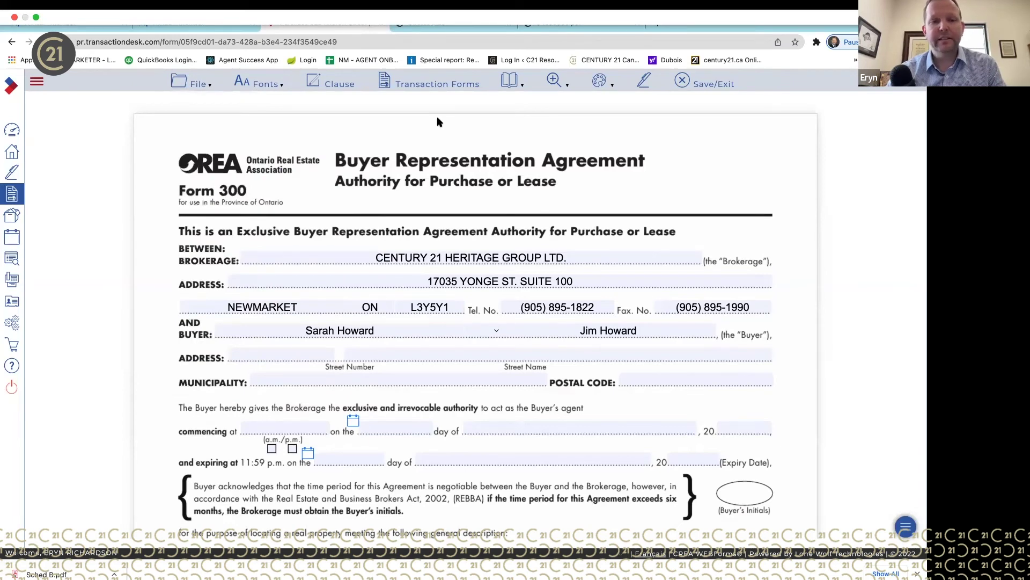
- Reopen the Form 300 Buyer Representation Agreement from the transaction's forms list
click(457, 86)
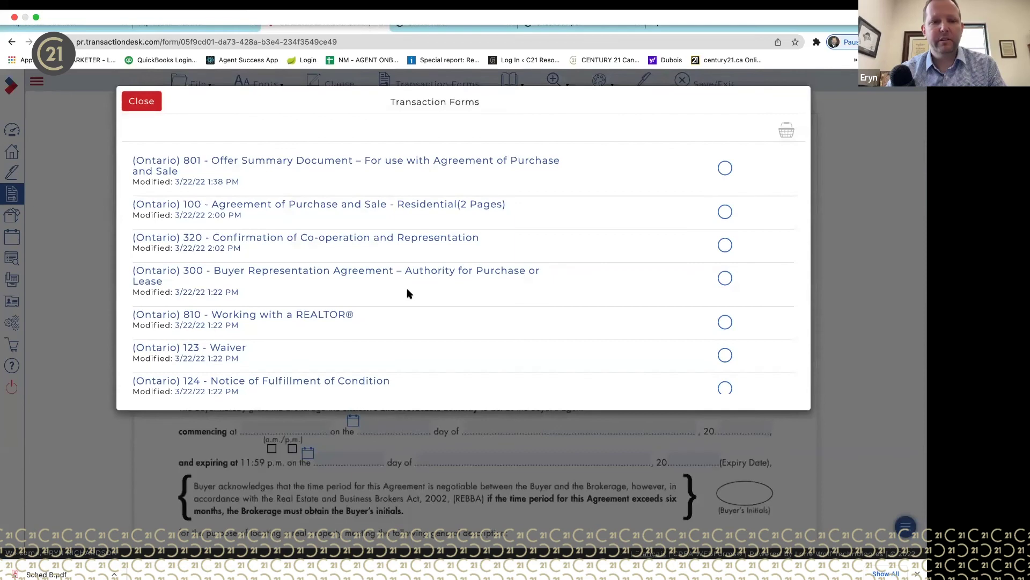
scroll(406, 289, down, 3)
scroll(345, 311, down, 4)
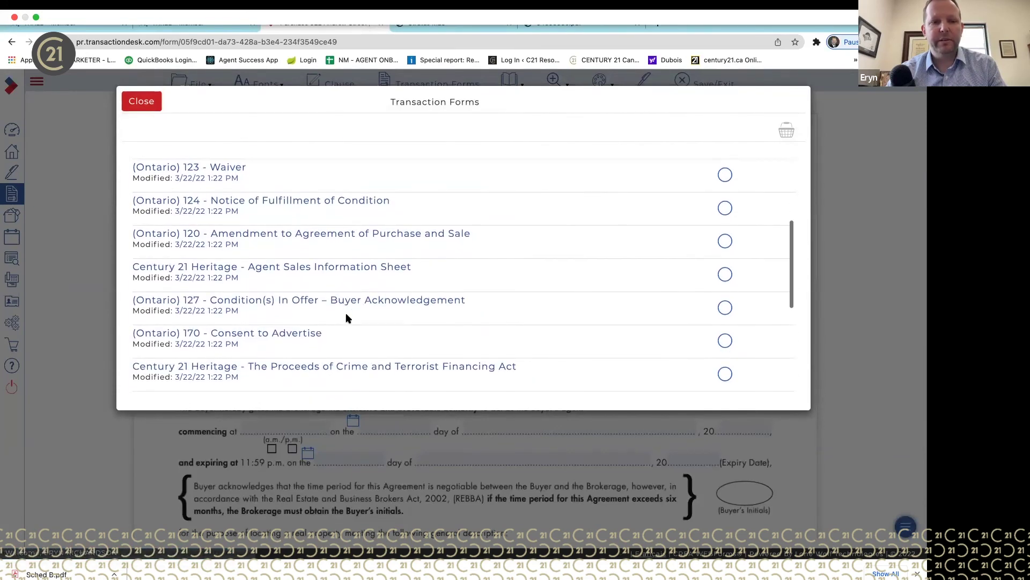
scroll(347, 316, down, 1)
scroll(346, 318, down, 5)
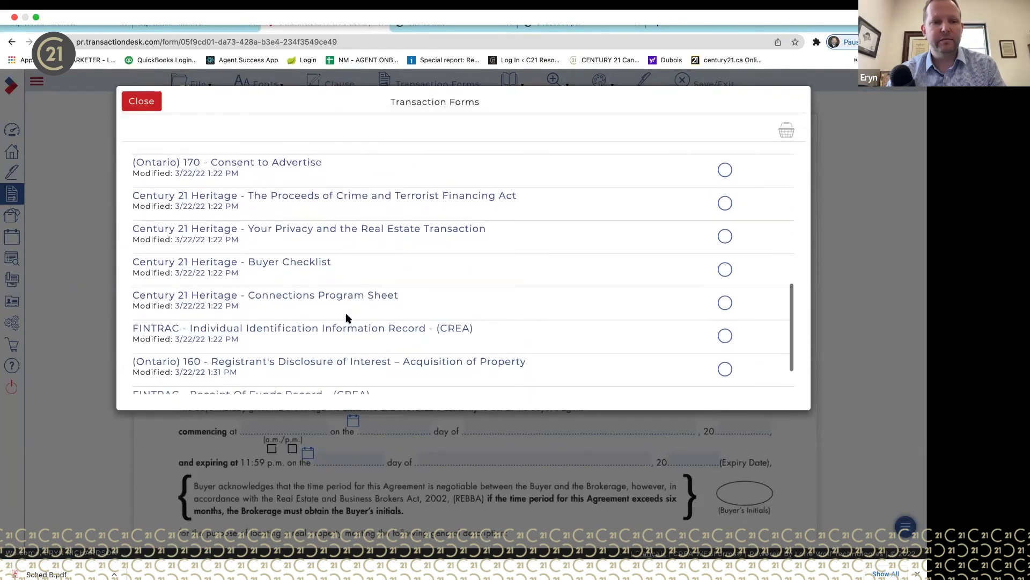
scroll(346, 317, up, 10)
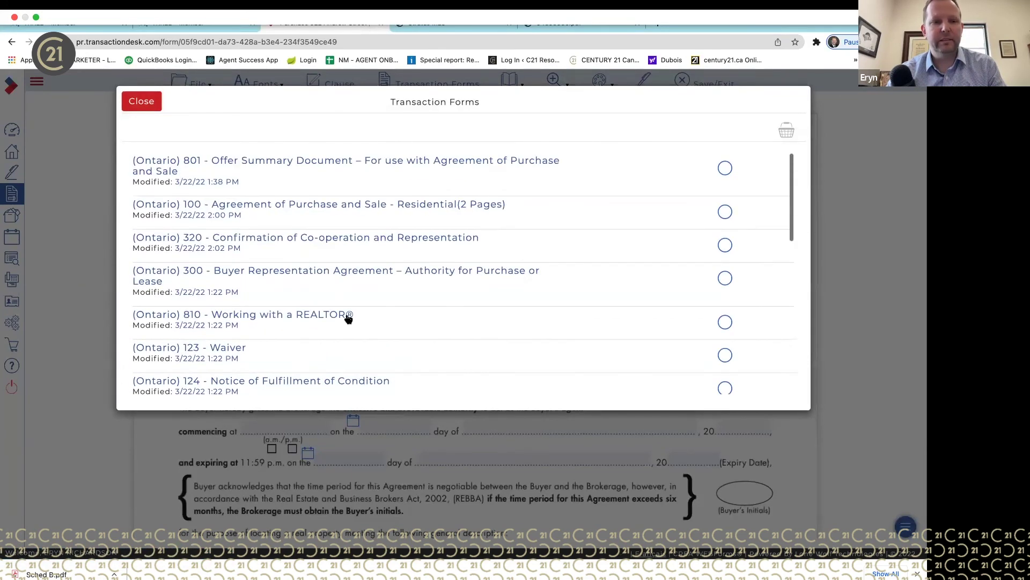
click(403, 274)
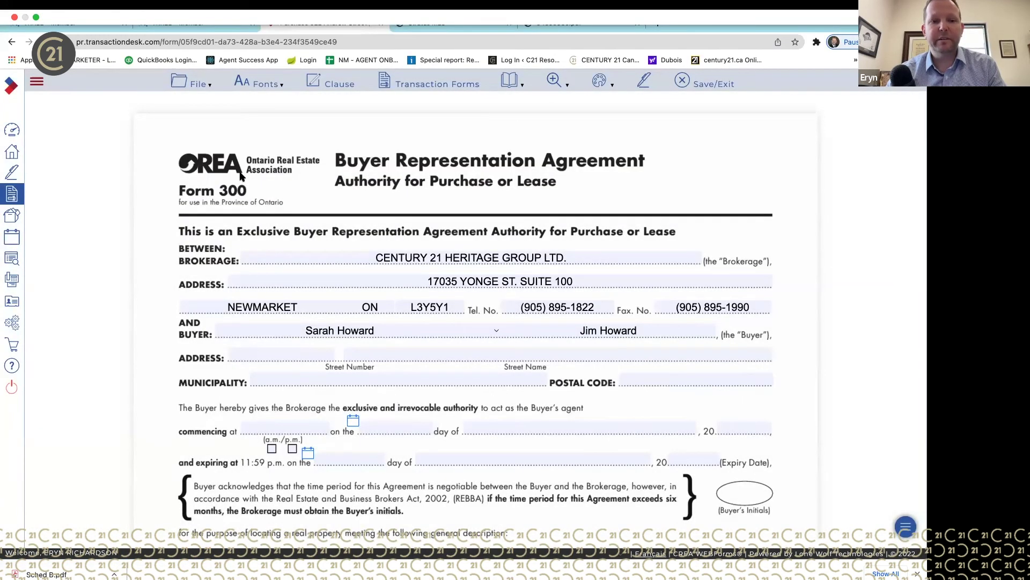
- Check the File menu without choosing anything, then save and exit Form 300
click(195, 86)
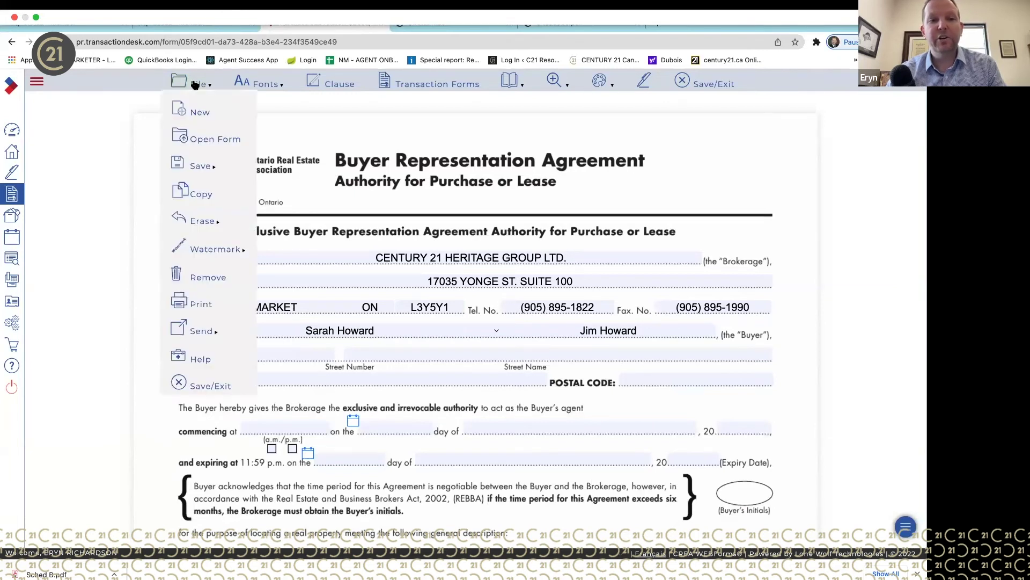
click(201, 301)
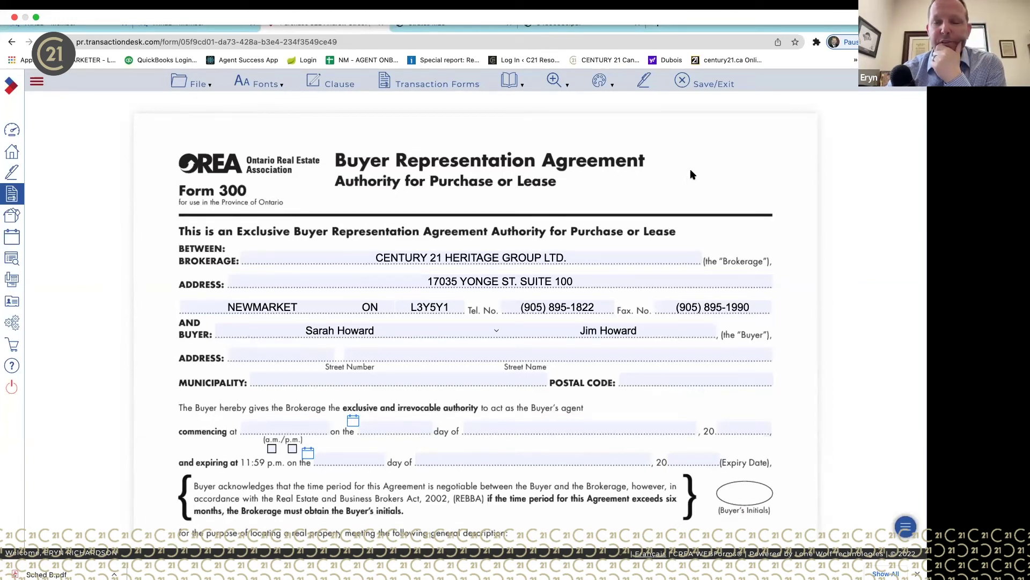
click(714, 87)
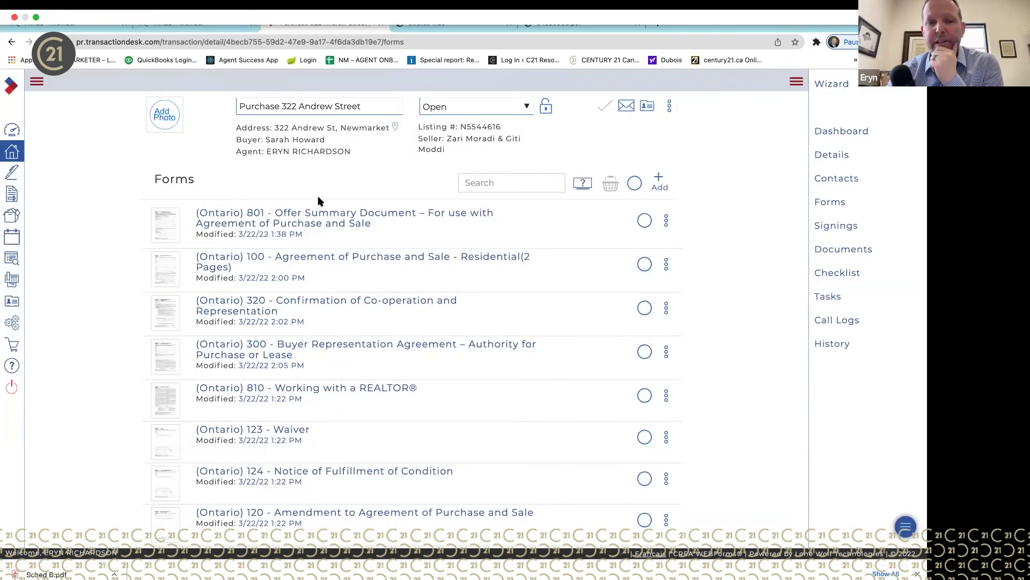
- Select forms 100, 801, 320, 300 and 810, leaving the 123 Waiver unselected, and view them together
click(645, 263)
click(645, 220)
click(644, 307)
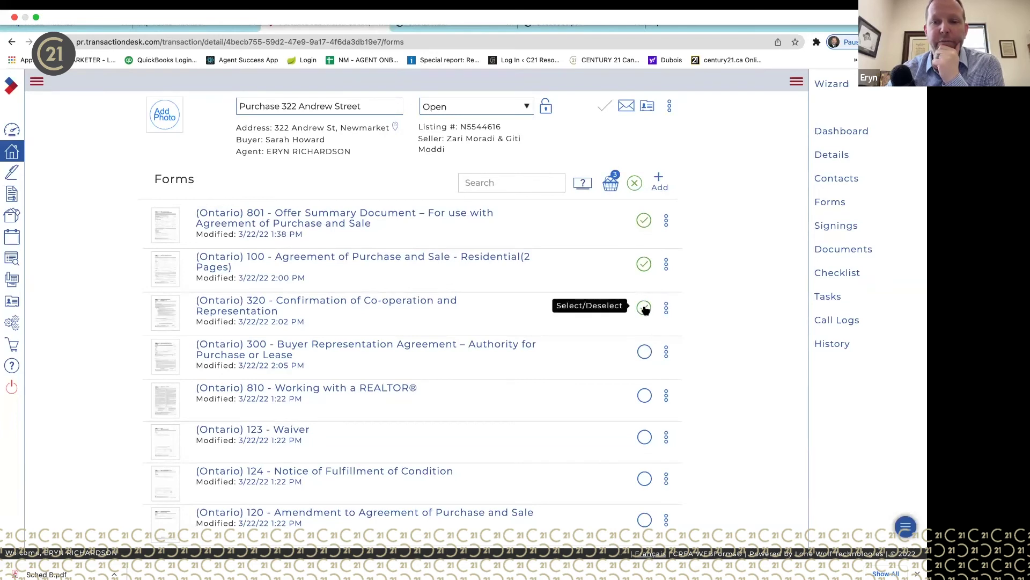
click(645, 352)
click(645, 395)
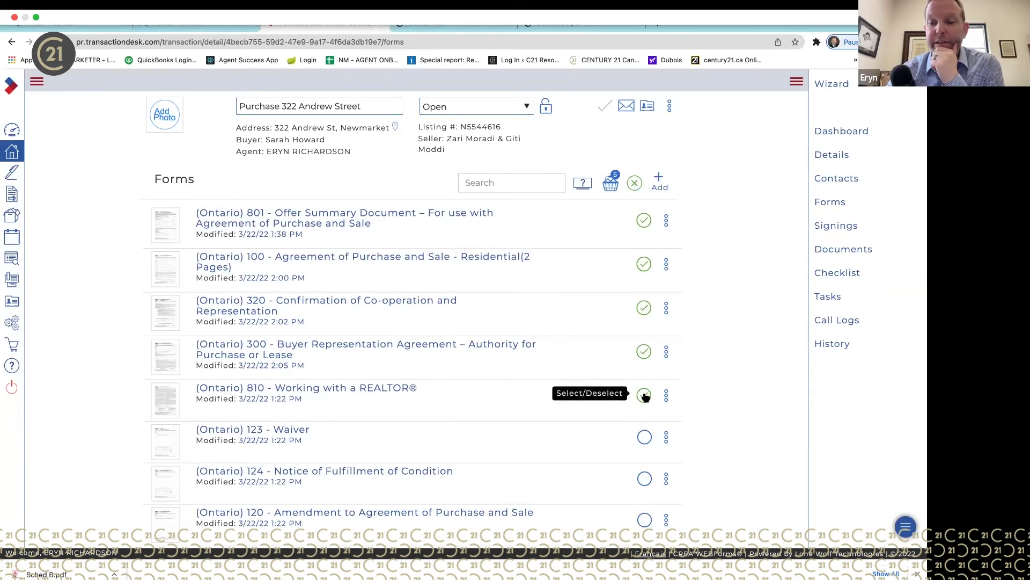
click(645, 436)
scroll(646, 436, down, 2)
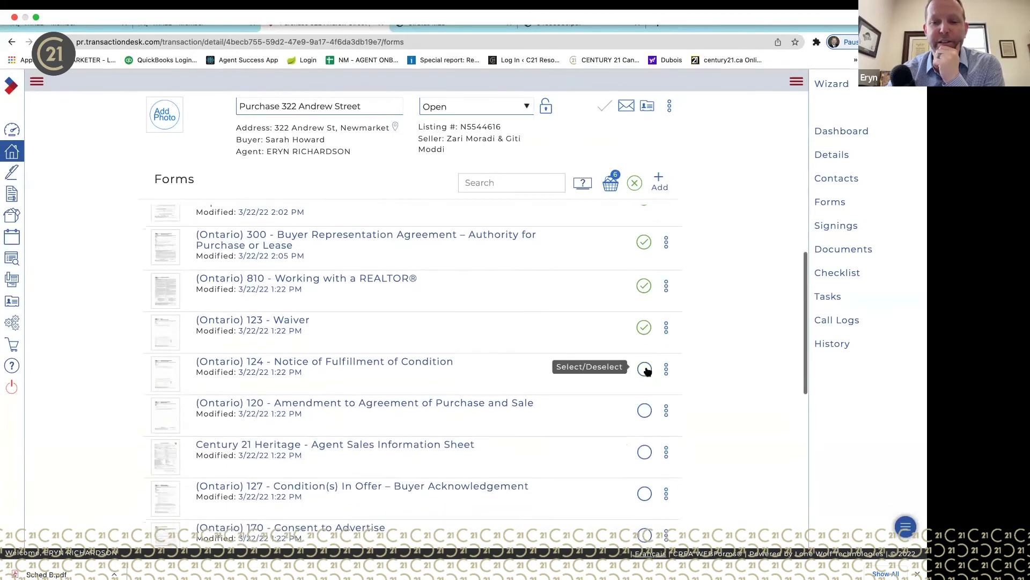
click(643, 328)
scroll(697, 236, up, 2)
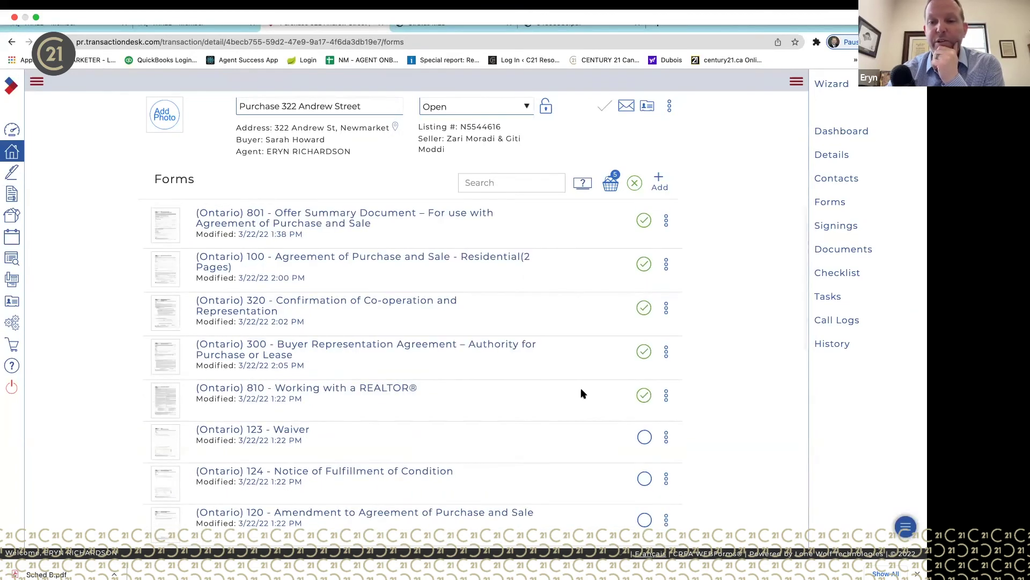
click(611, 185)
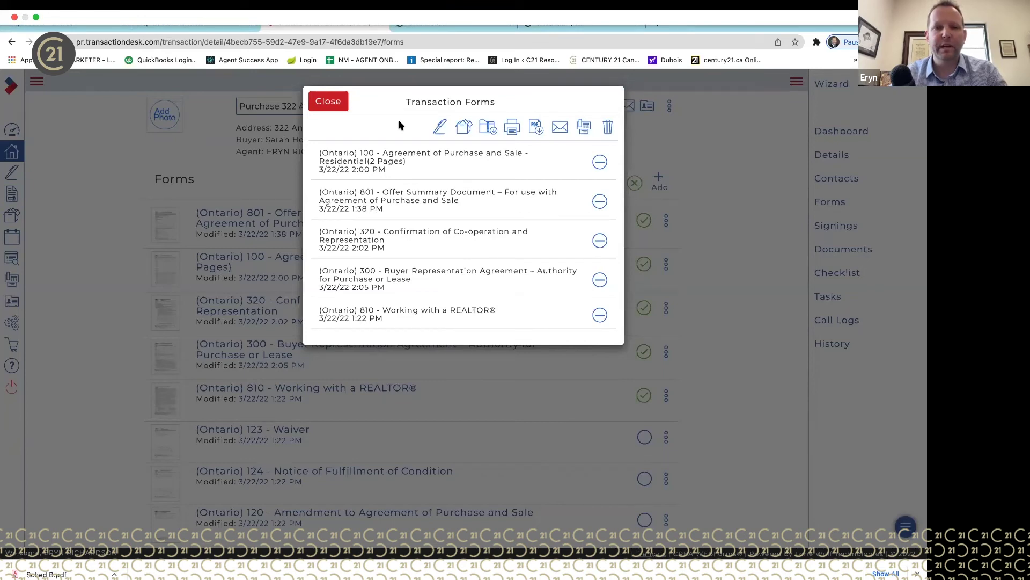
- Close the Transaction Forms dialog listing the five selected forms
click(328, 101)
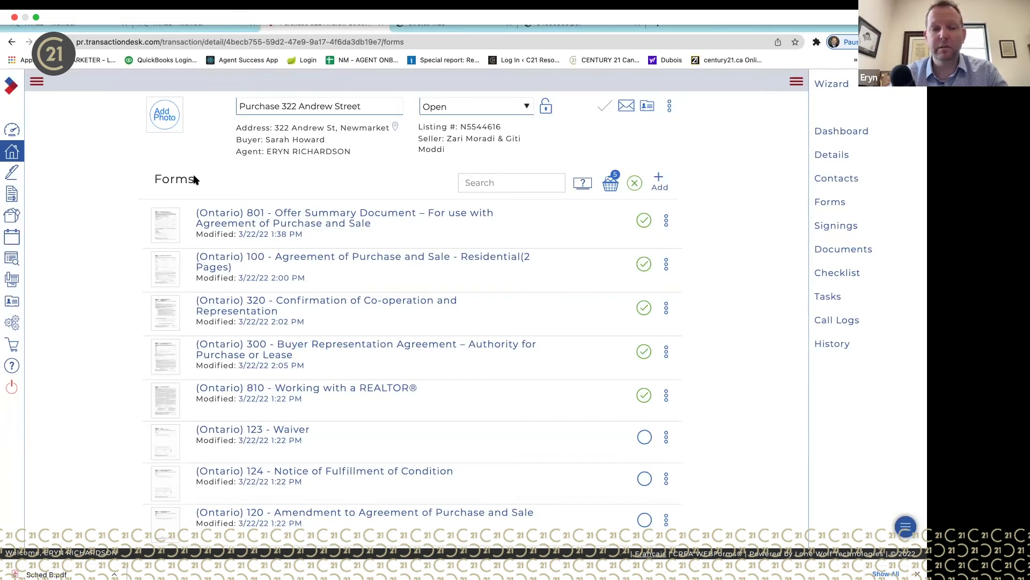
click(13, 131)
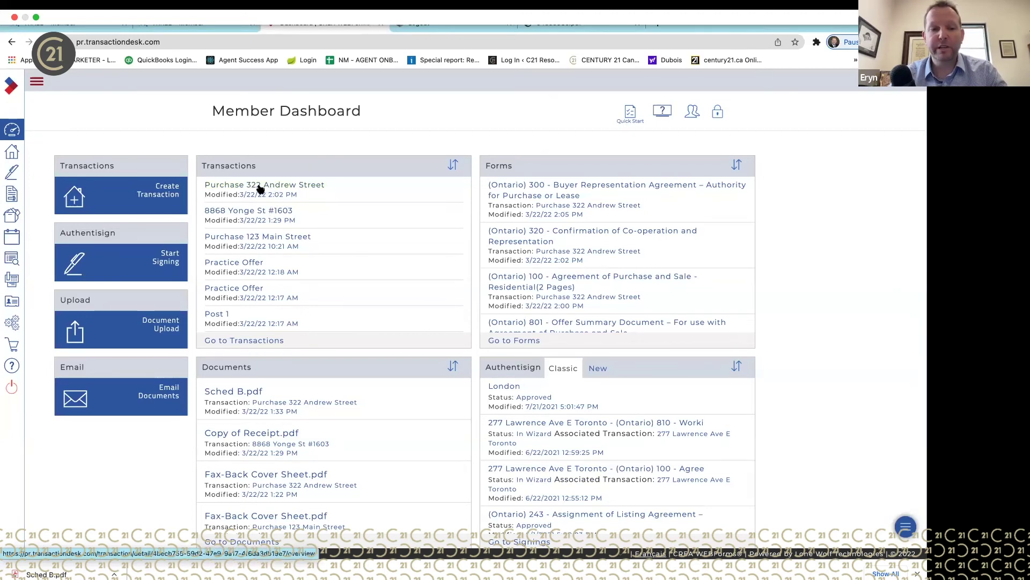
right_click(137, 566)
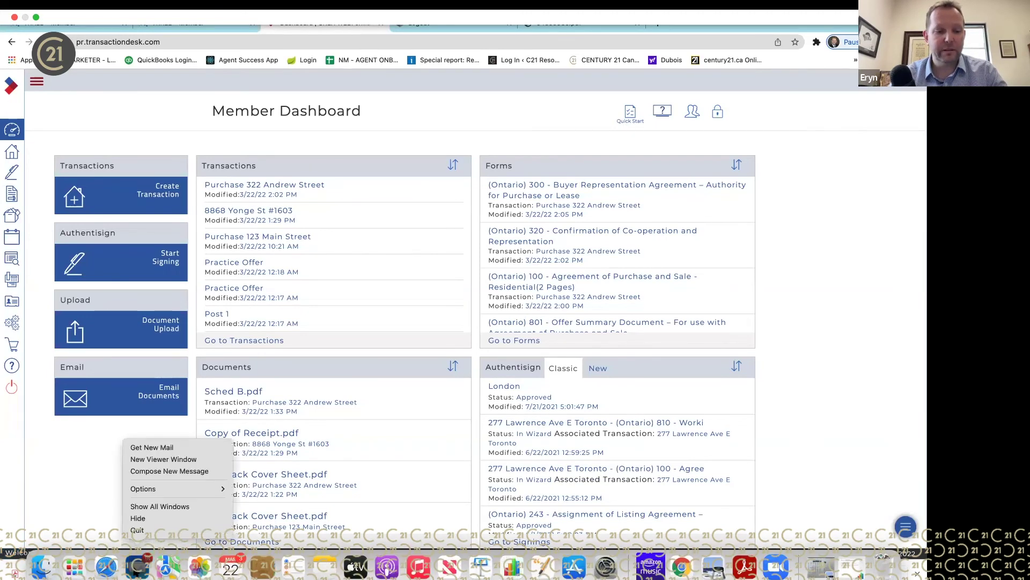
click(142, 532)
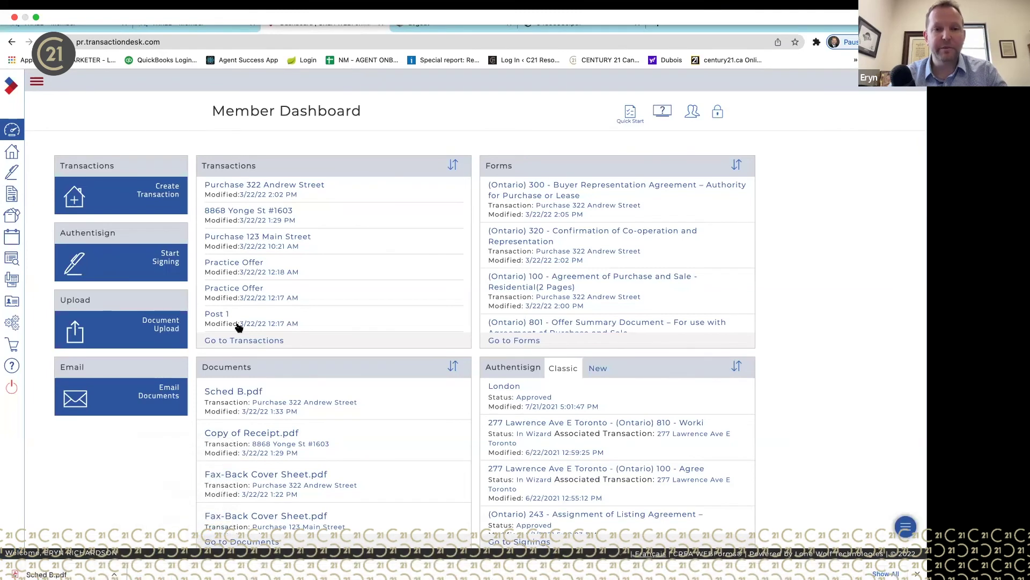
click(288, 189)
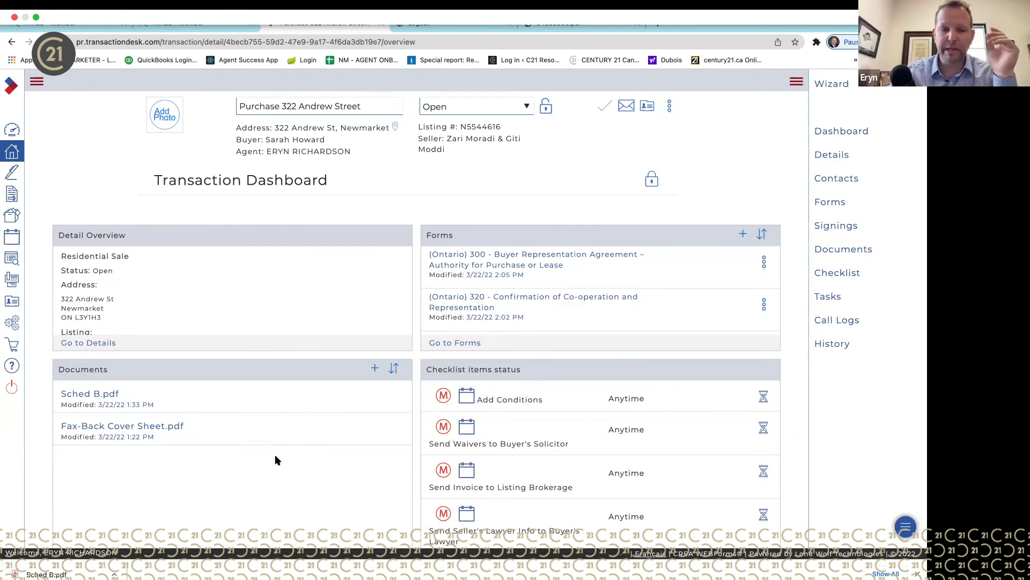
scroll(253, 485, down, 2)
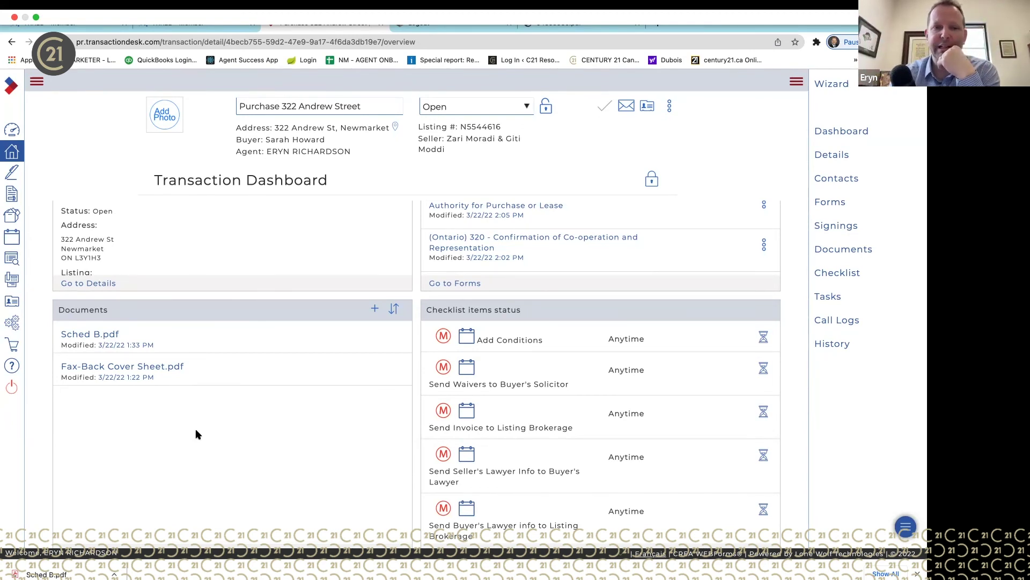
scroll(196, 432, up, 2)
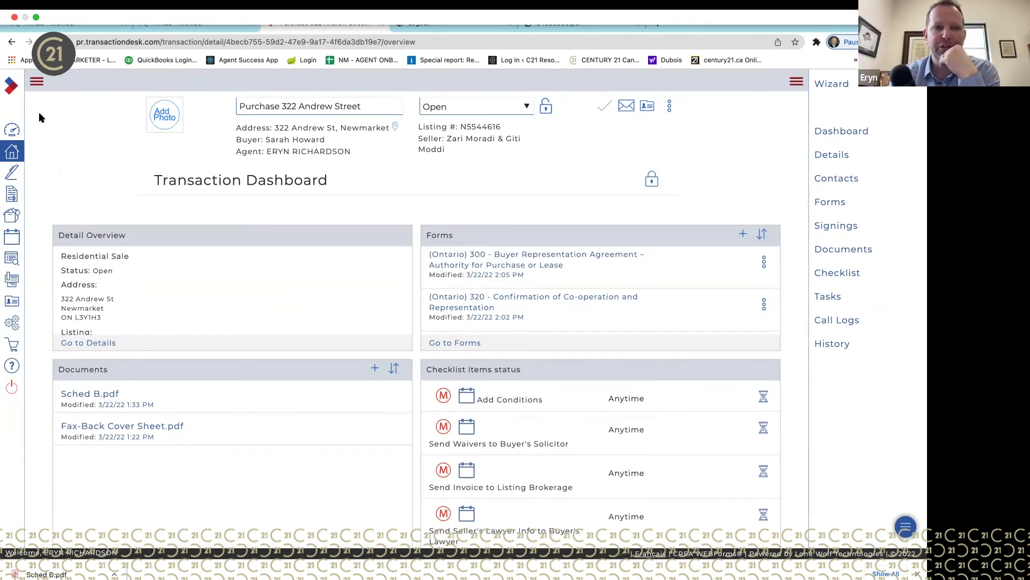
click(36, 81)
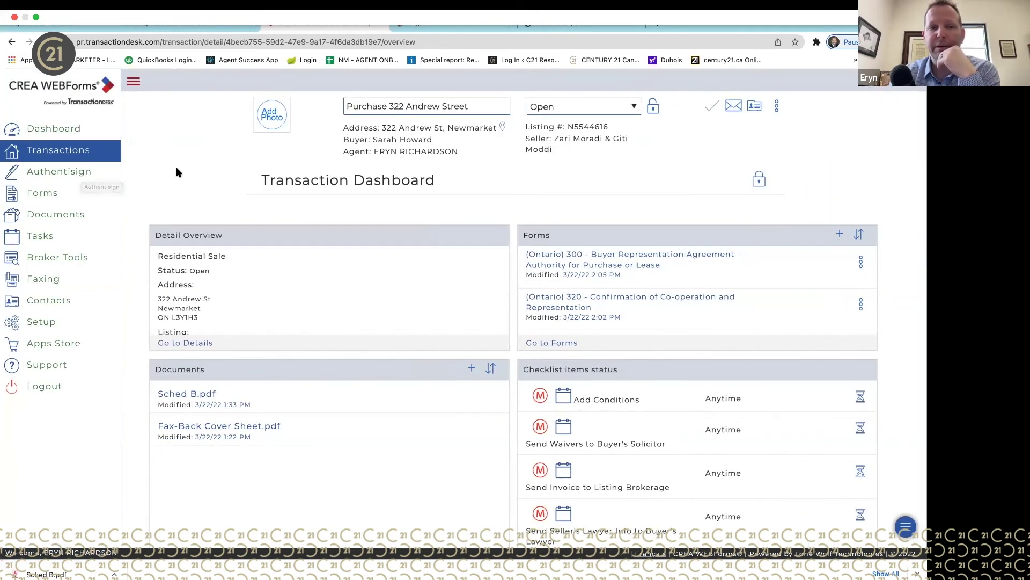
click(133, 81)
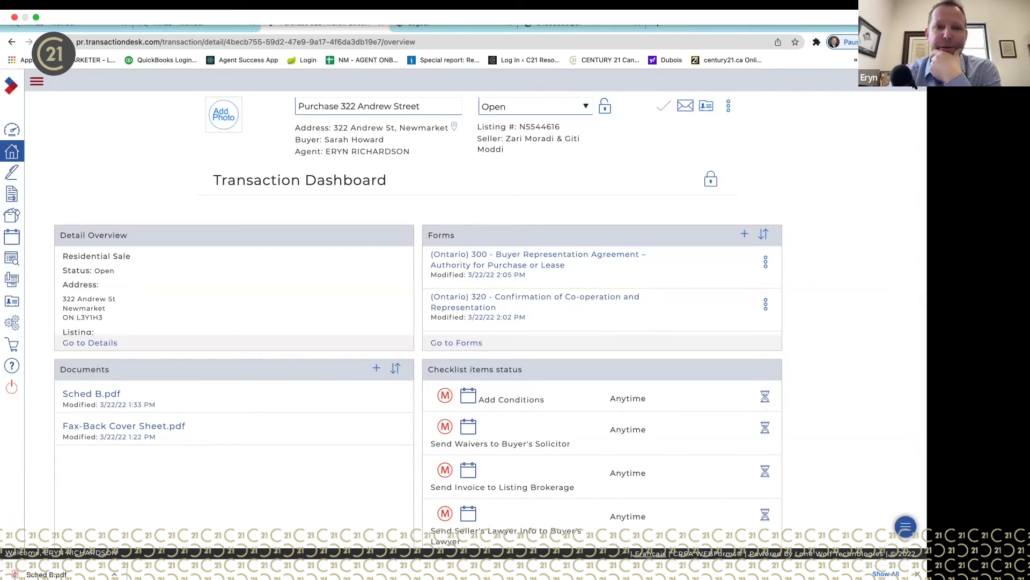
click(914, 86)
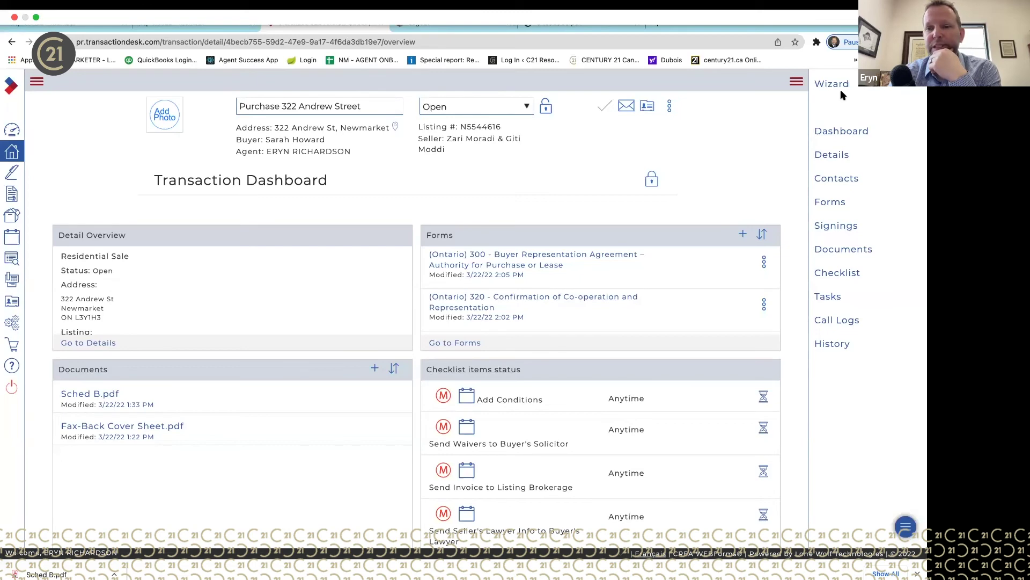
click(851, 186)
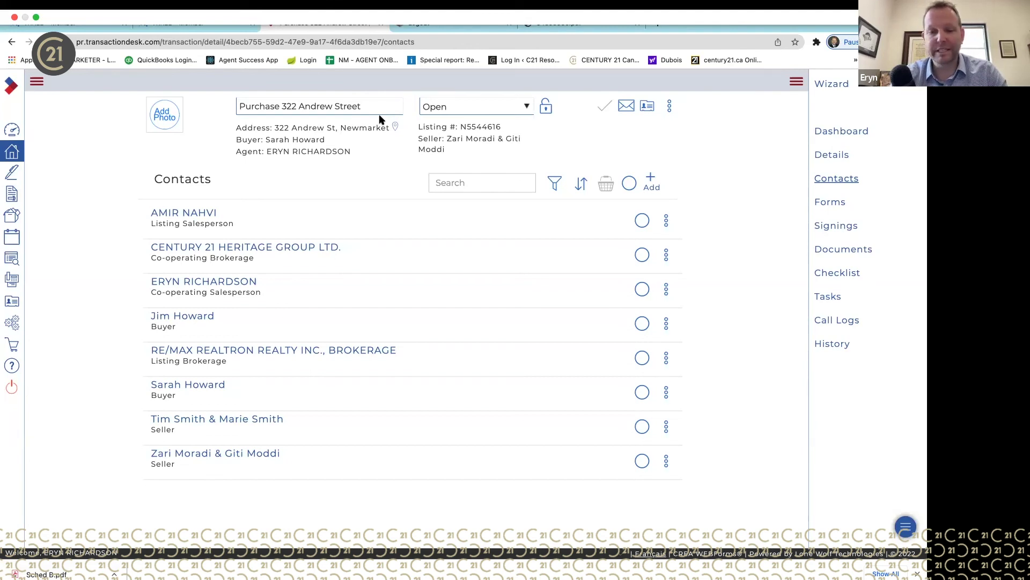
click(18, 129)
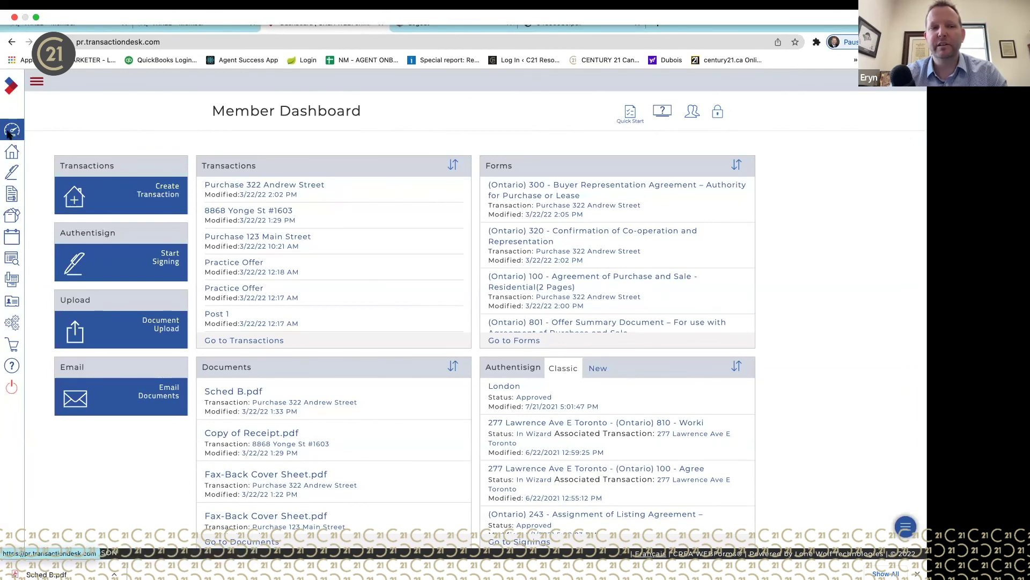
mouse_move(10, 134)
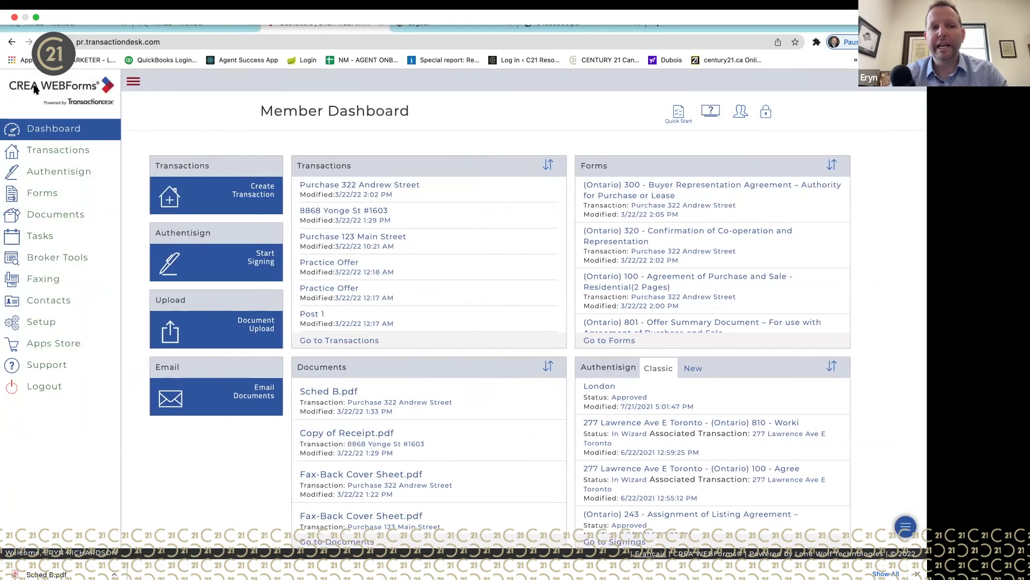
click(59, 130)
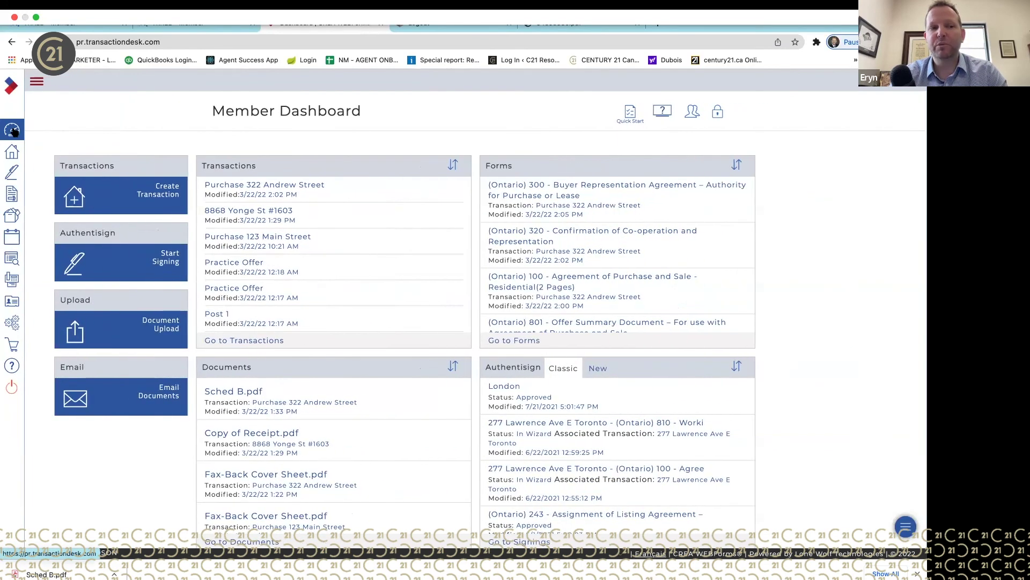
click(36, 84)
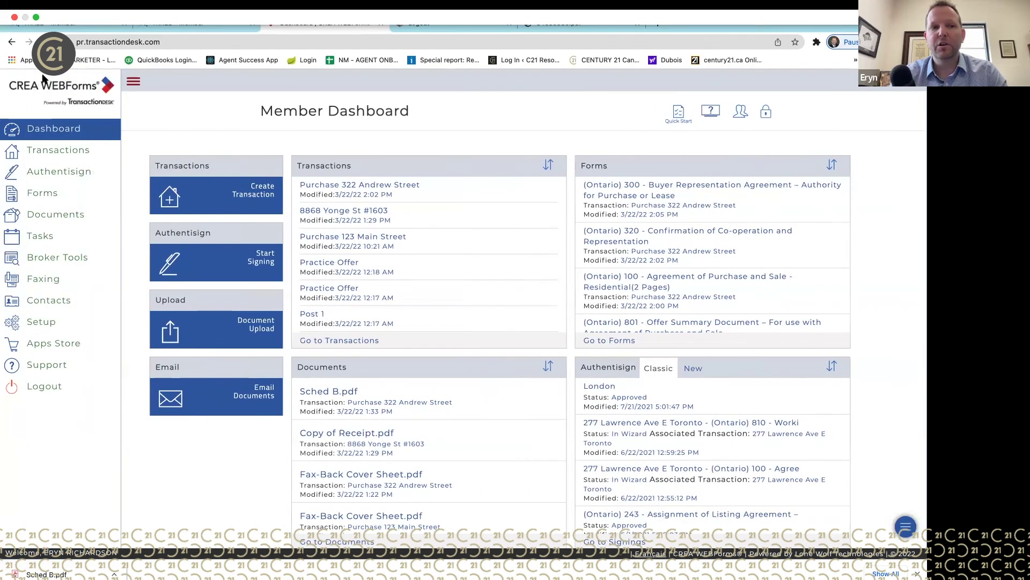
click(331, 342)
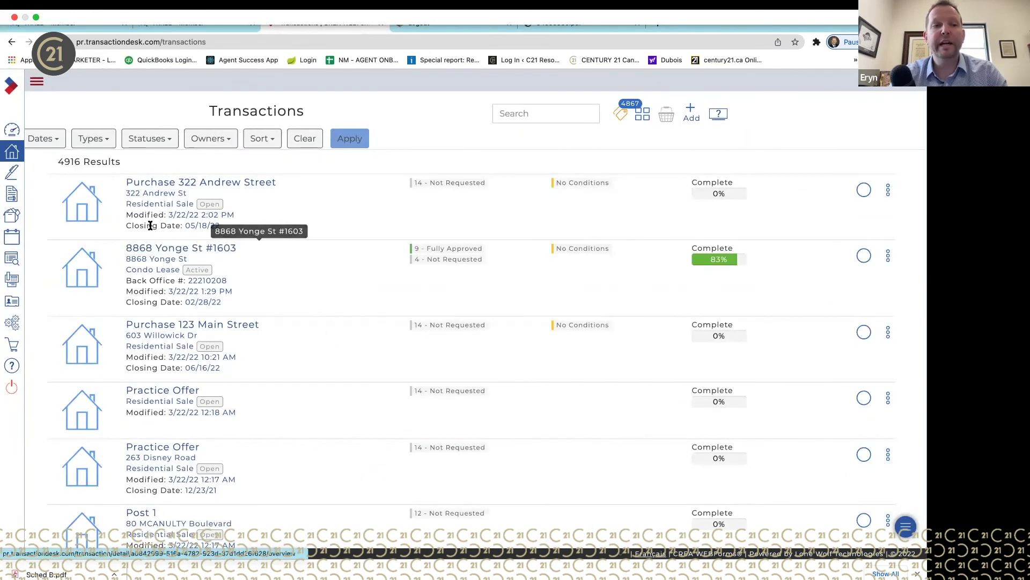
click(16, 130)
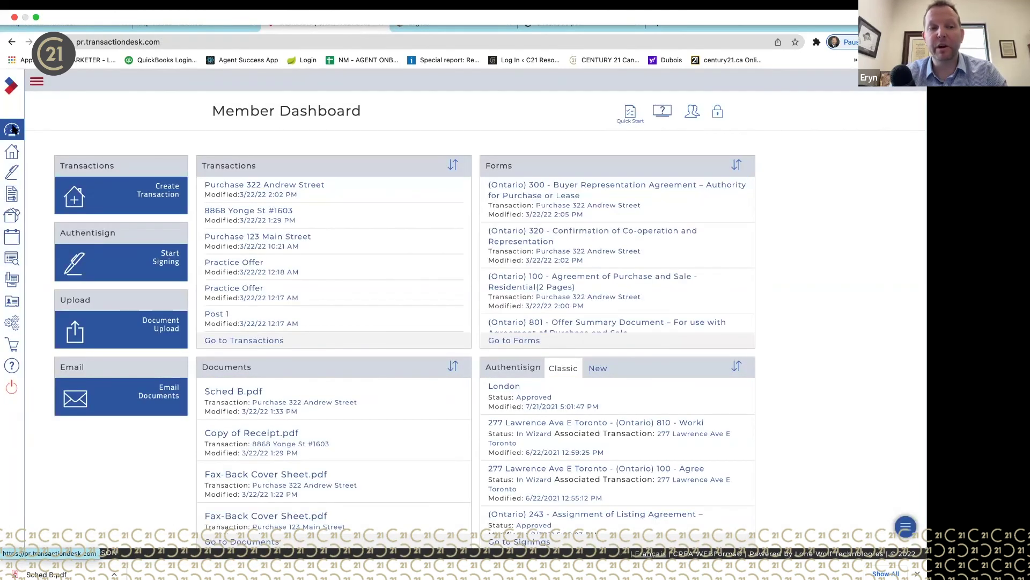
- Start a new transaction, then close the dialog without creating it
click(76, 198)
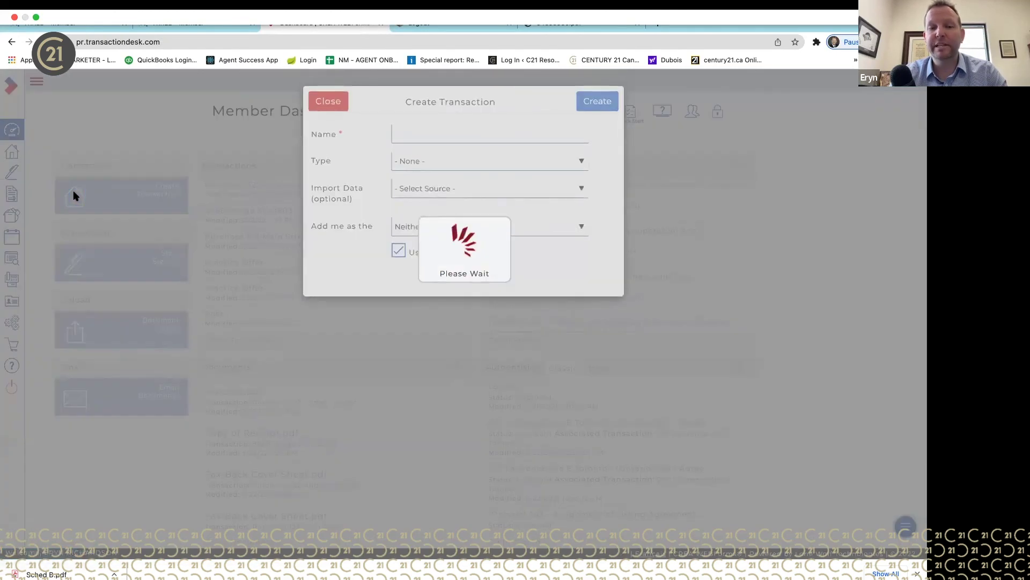
click(431, 135)
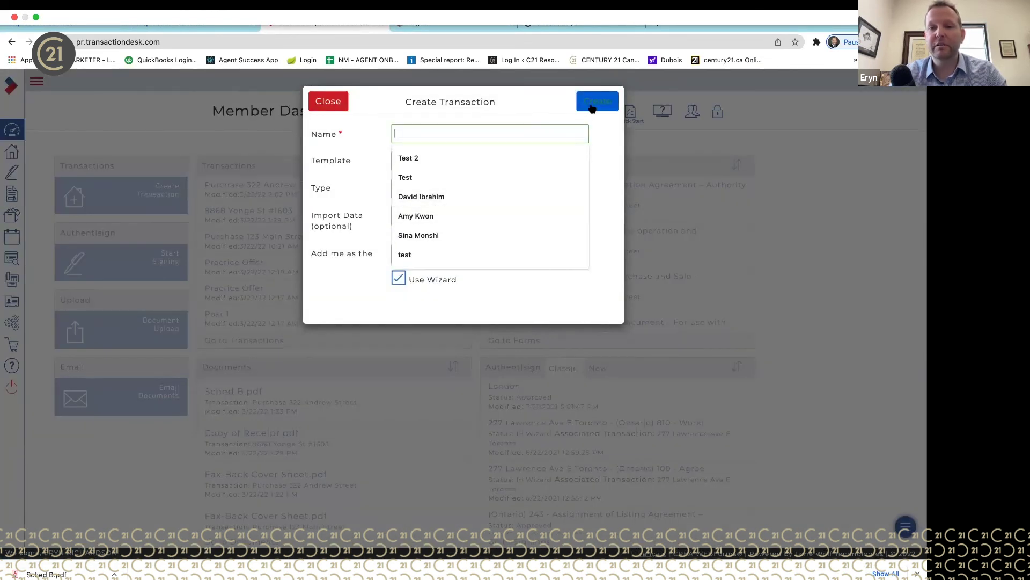
click(324, 102)
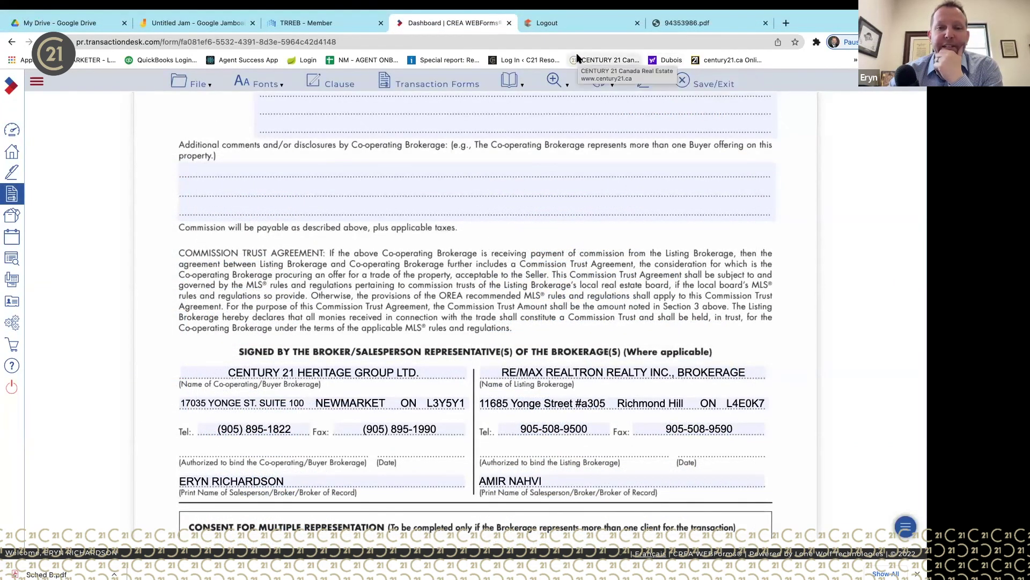
- Go to virtualoffer.ca in the browser to load the C21 Virtual Offer form
click(588, 39)
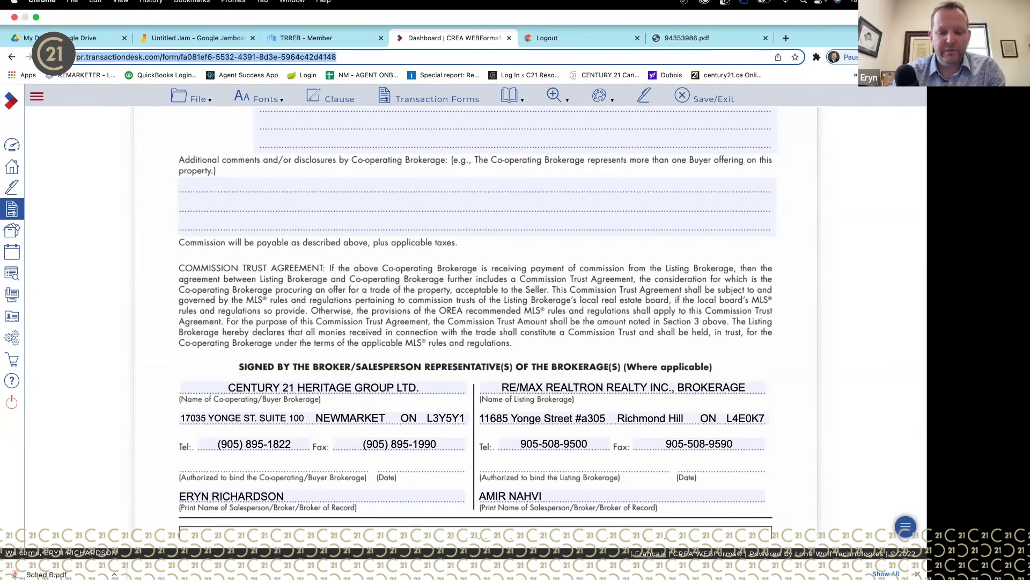
text(virt)
key(Return)
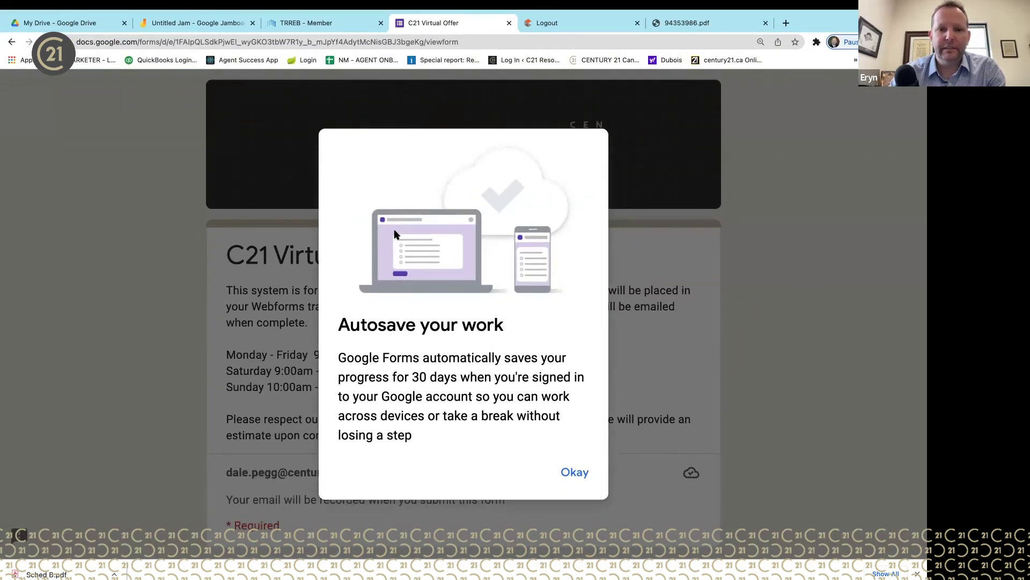
- Dismiss the autosave notice and autofill the realtor's name, email and phone
click(570, 476)
scroll(571, 476, down, 3)
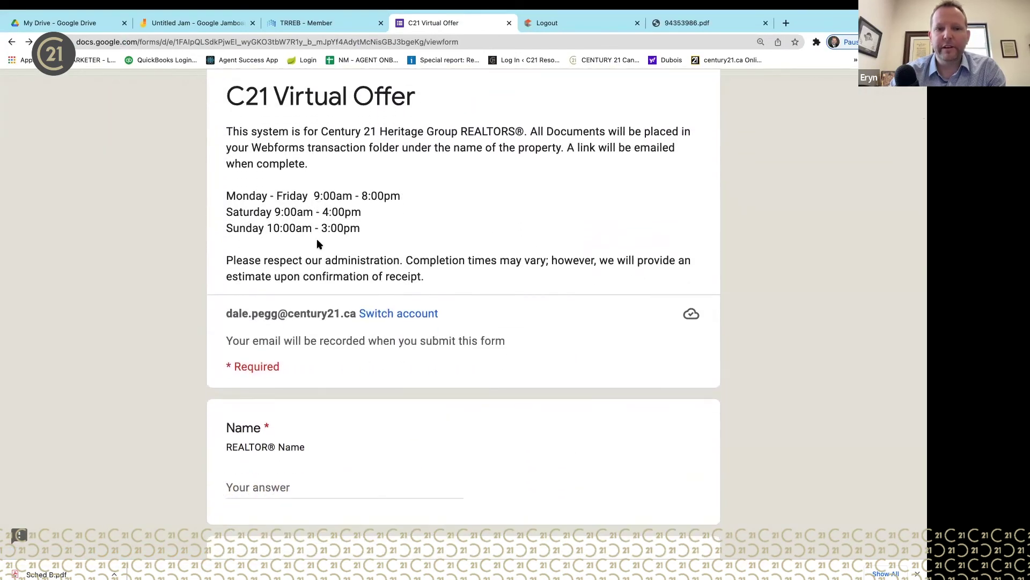
scroll(380, 232, up, 3)
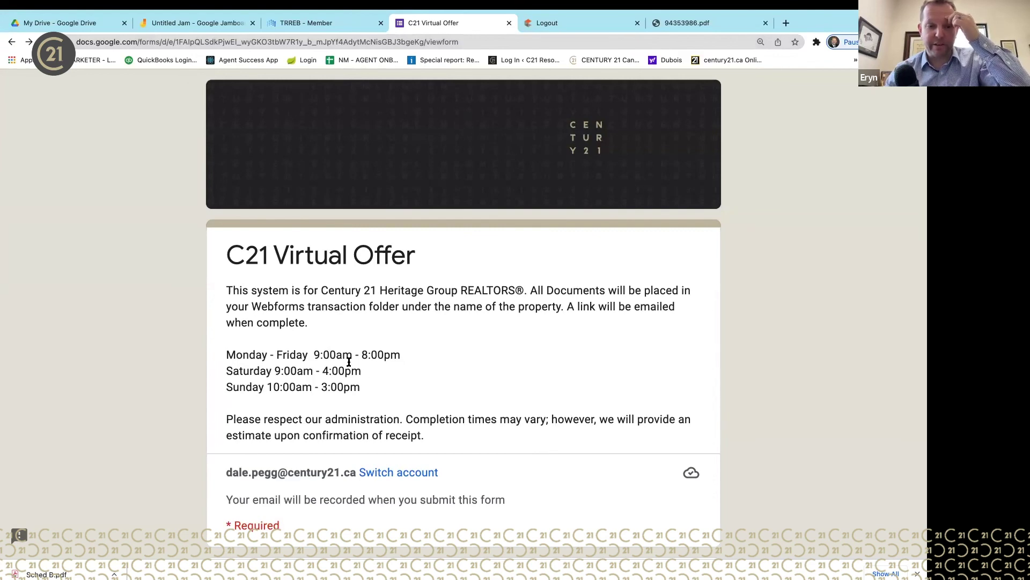
scroll(431, 419, down, 3)
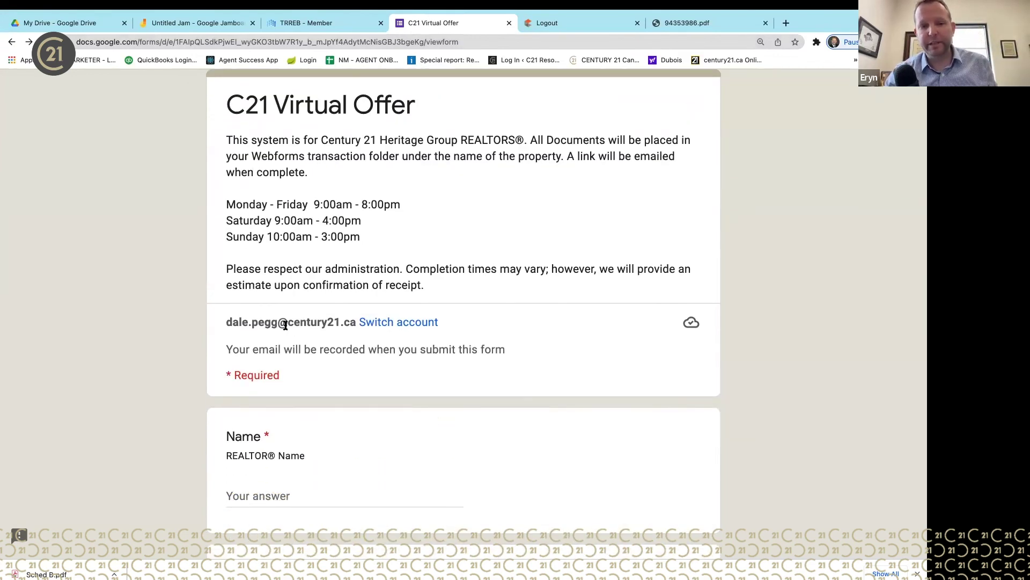
scroll(387, 365, down, 2)
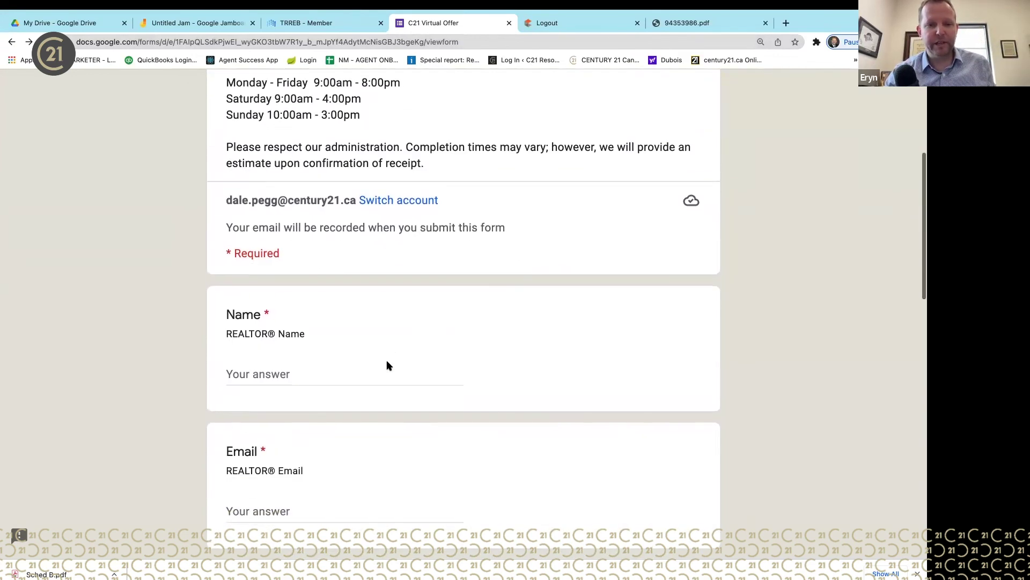
click(385, 365)
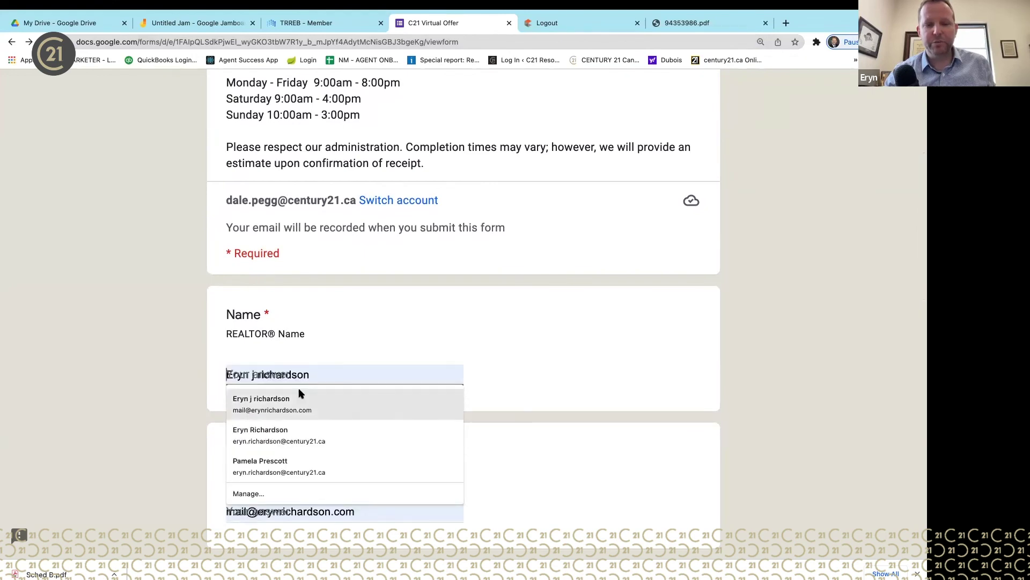
click(299, 398)
scroll(389, 410, down, 8)
- Choose Richmond Hill as the office and Residential Freehold Purchase as the offer type
click(391, 378)
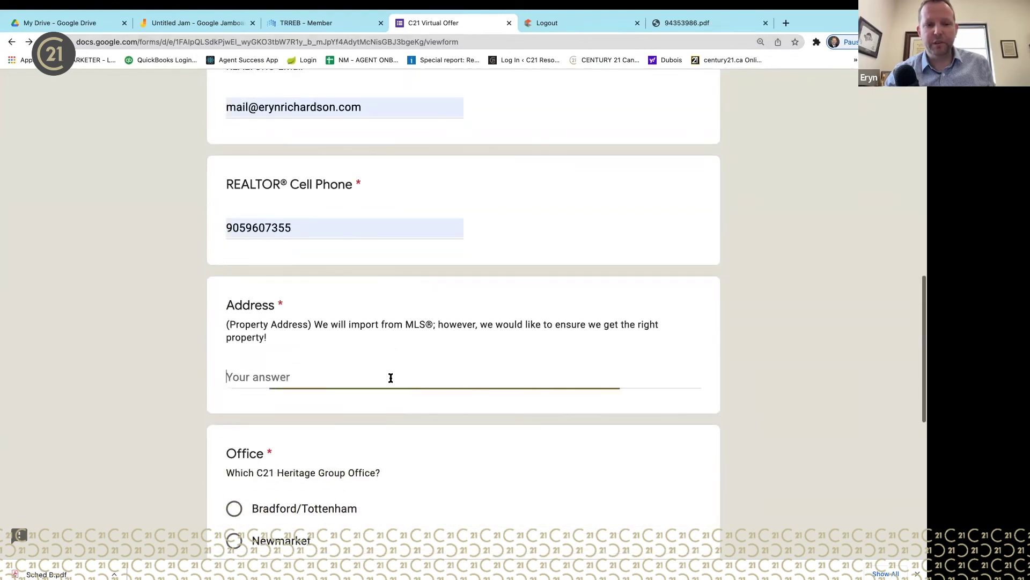
scroll(390, 378, down, 3)
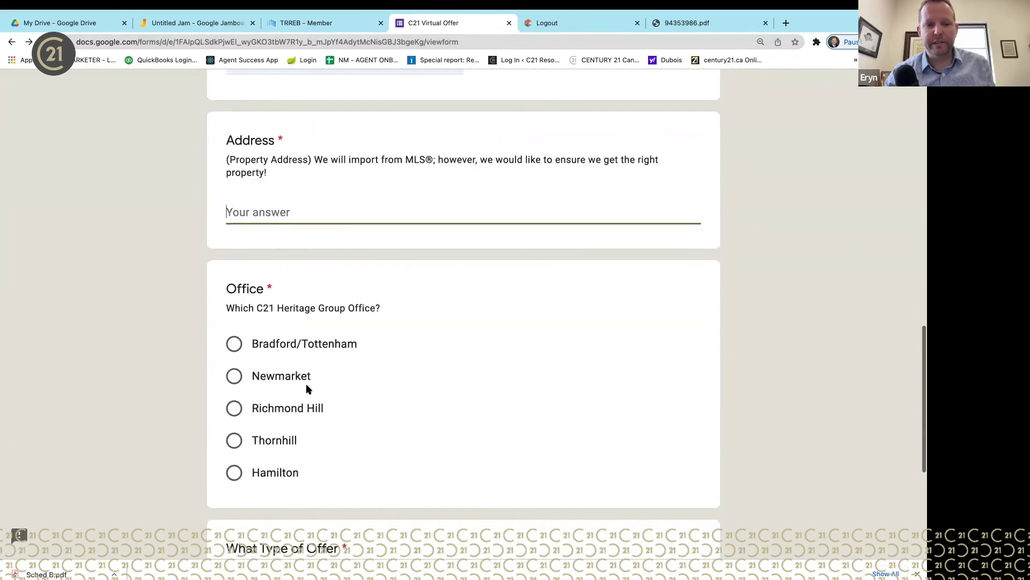
click(238, 365)
click(236, 432)
scroll(430, 425, down, 4)
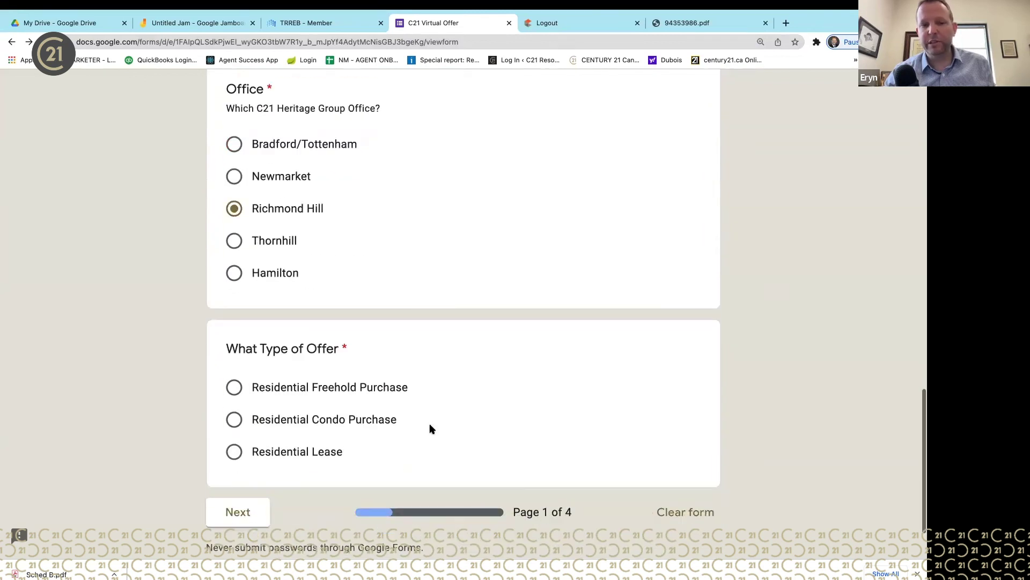
click(234, 388)
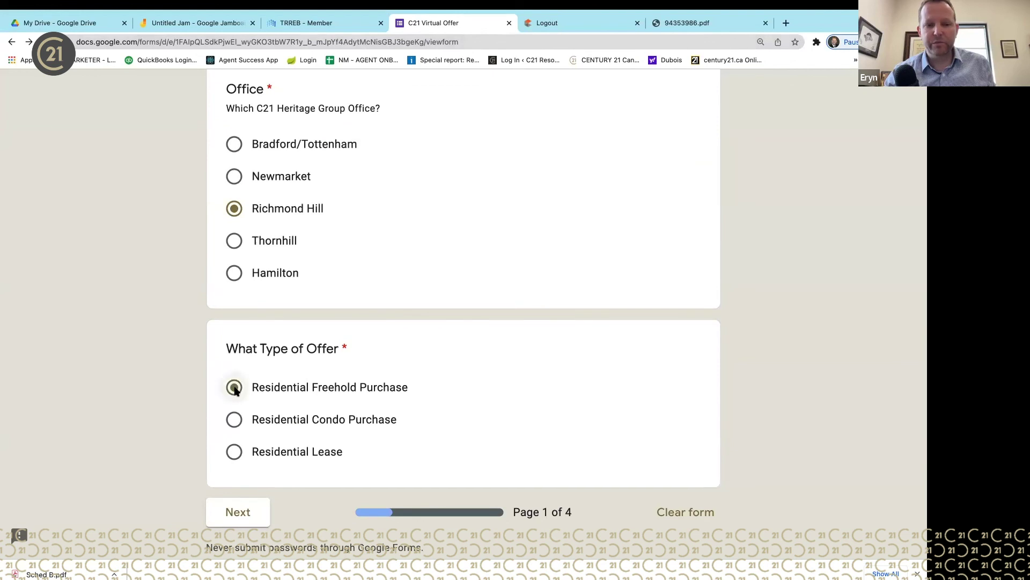
- Enter a placeholder property address and continue to the next page
click(253, 511)
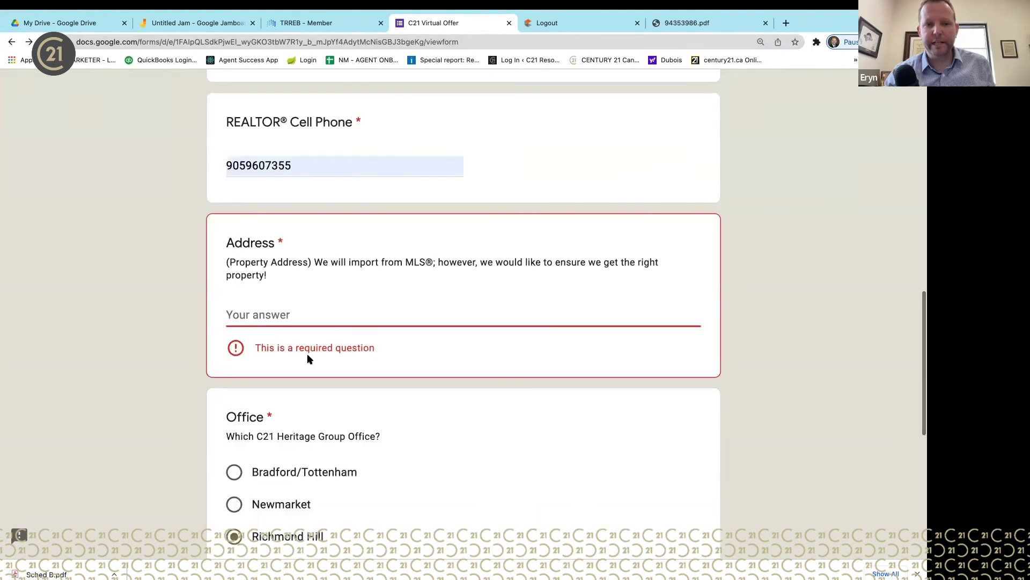
text(234m  sdfwe)
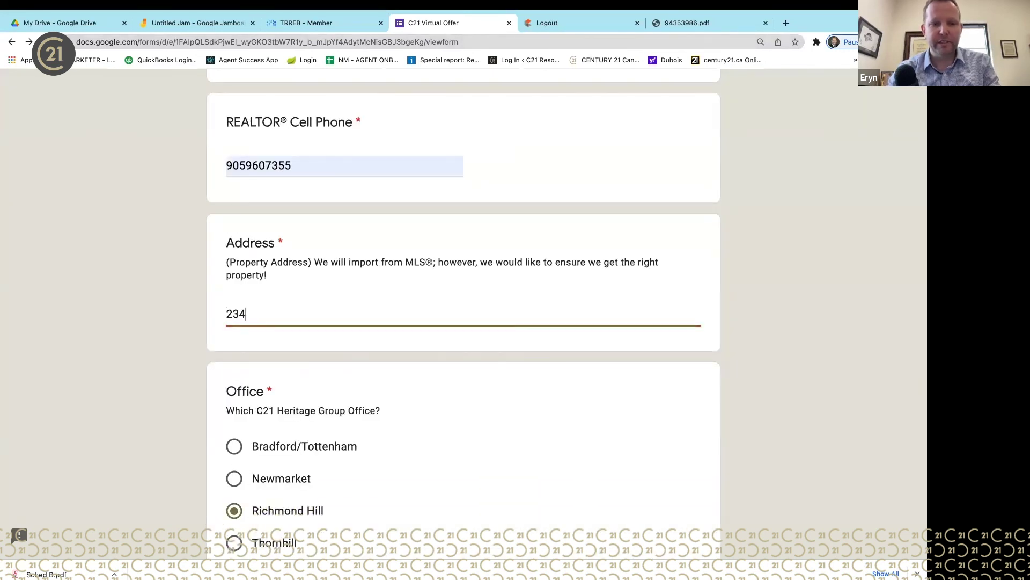
key(Return)
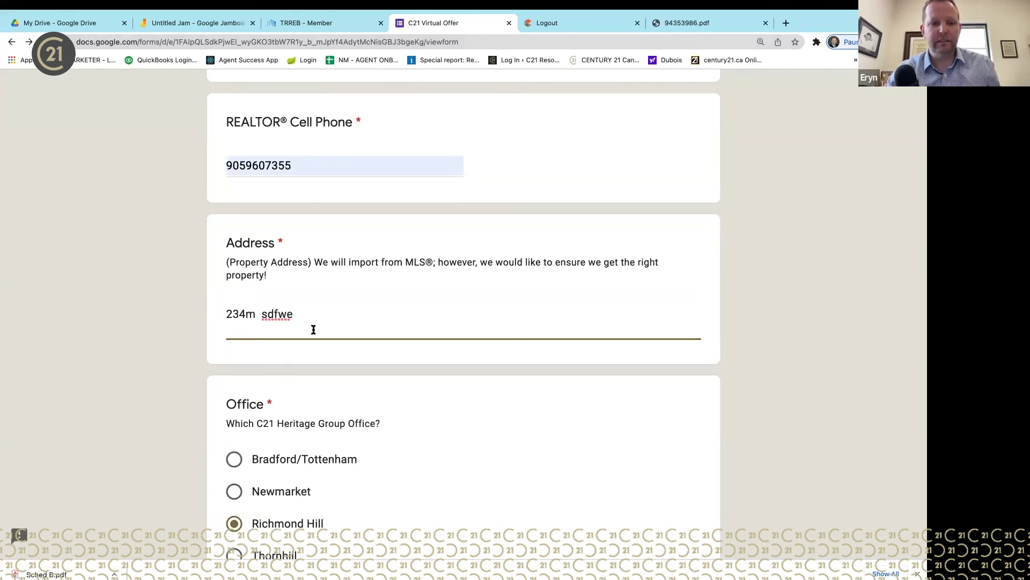
scroll(322, 343, down, 8)
click(244, 427)
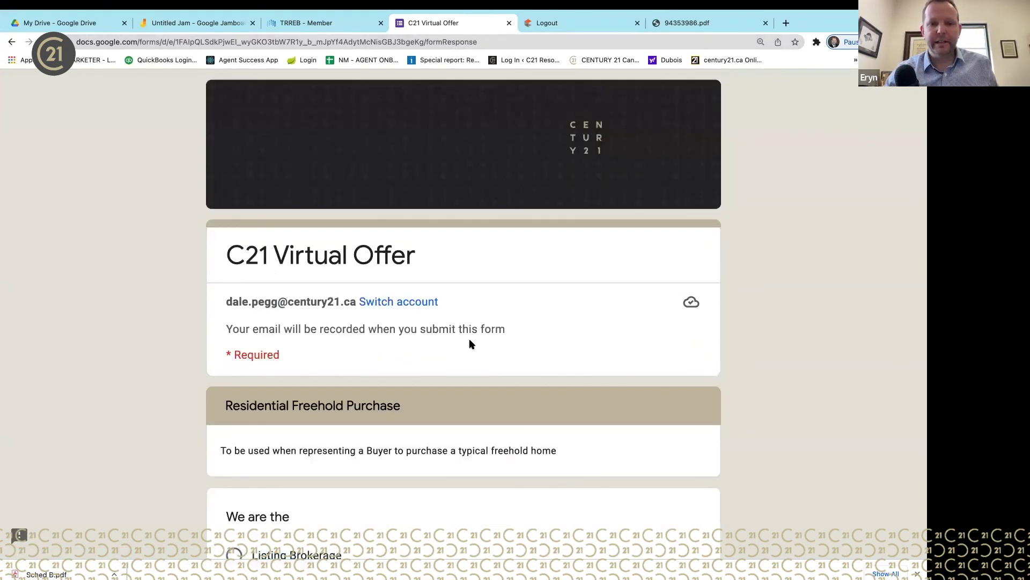
- Answer 'We are the' with Listing Brokerage and scroll through the rest of the section
scroll(457, 349, down, 4)
click(234, 327)
scroll(285, 429, down, 4)
key(Tab)
key(Tab)
scroll(320, 485, down, 5)
scroll(321, 484, down, 10)
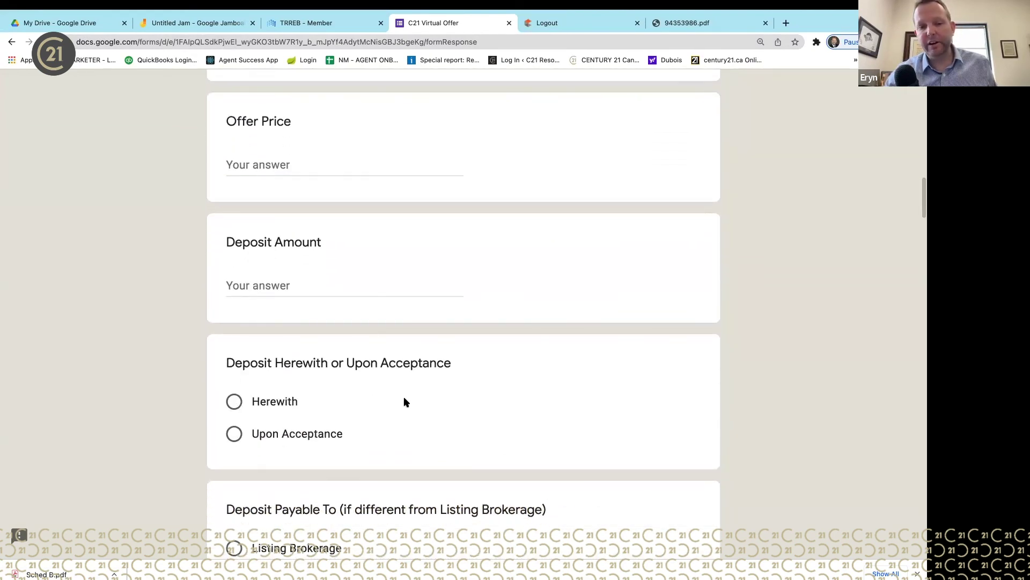
scroll(404, 401, down, 15)
scroll(404, 401, down, 15)
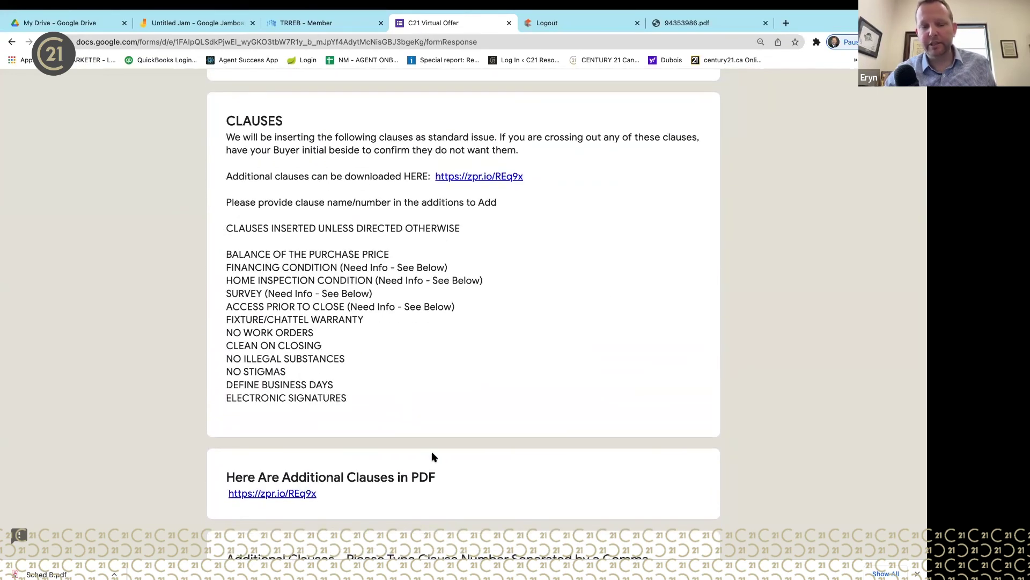
scroll(408, 355, down, 4)
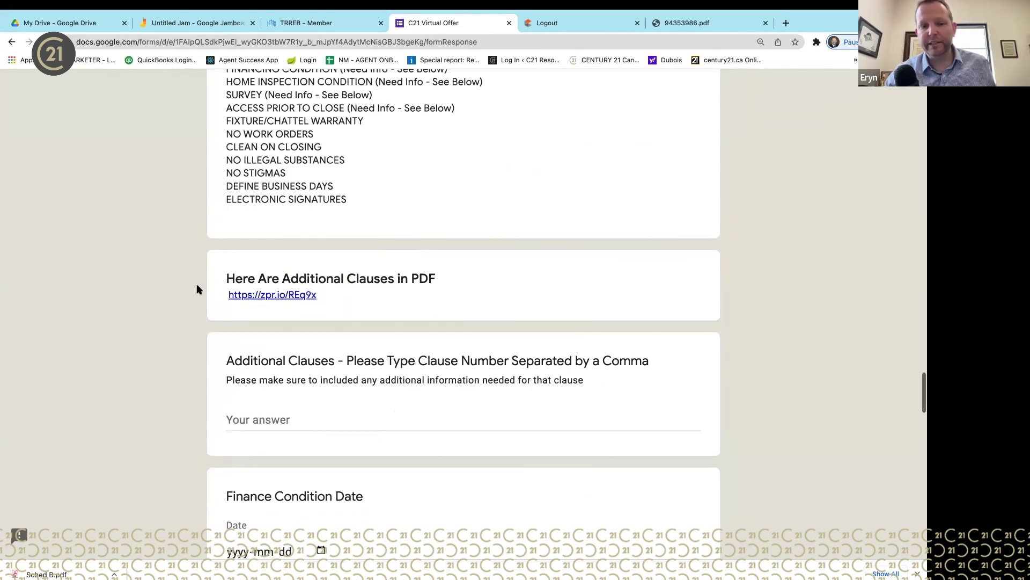
scroll(390, 392, down, 6)
scroll(389, 397, down, 5)
scroll(390, 397, up, 20)
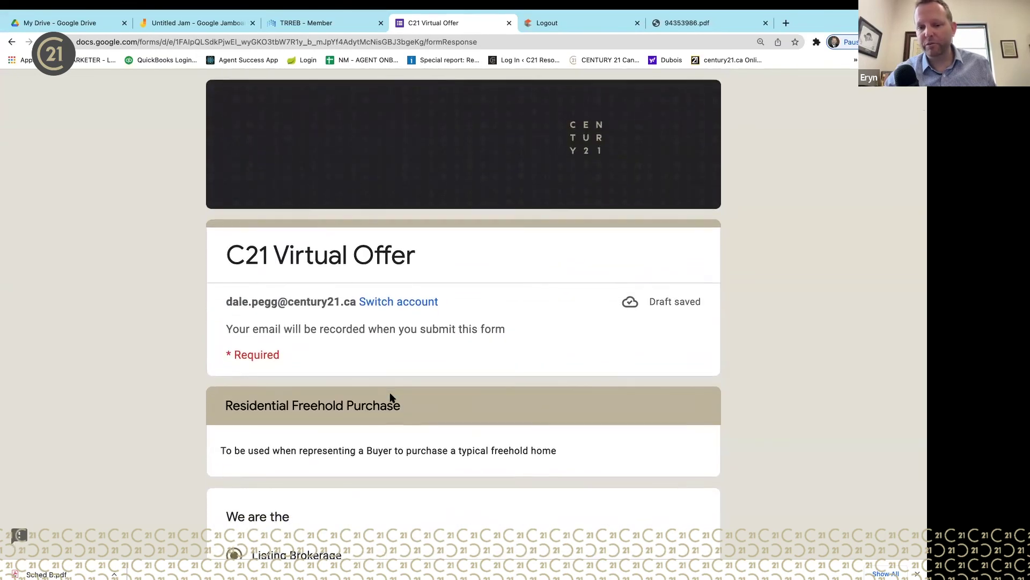